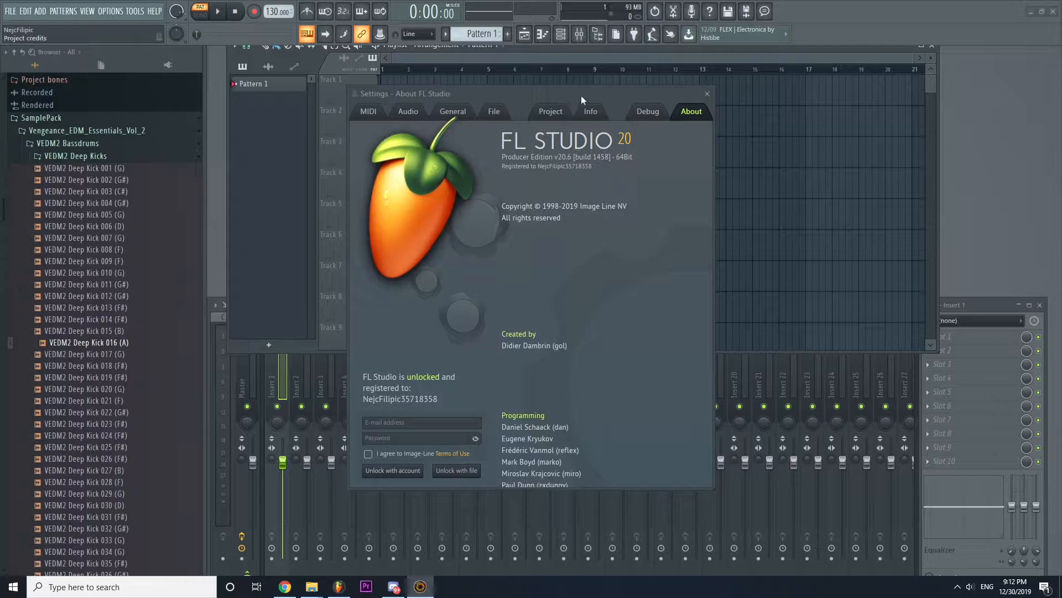
Close the About settings window and arrange the playlist above the mixer.
left_click_drag(581, 95, 668, 102)
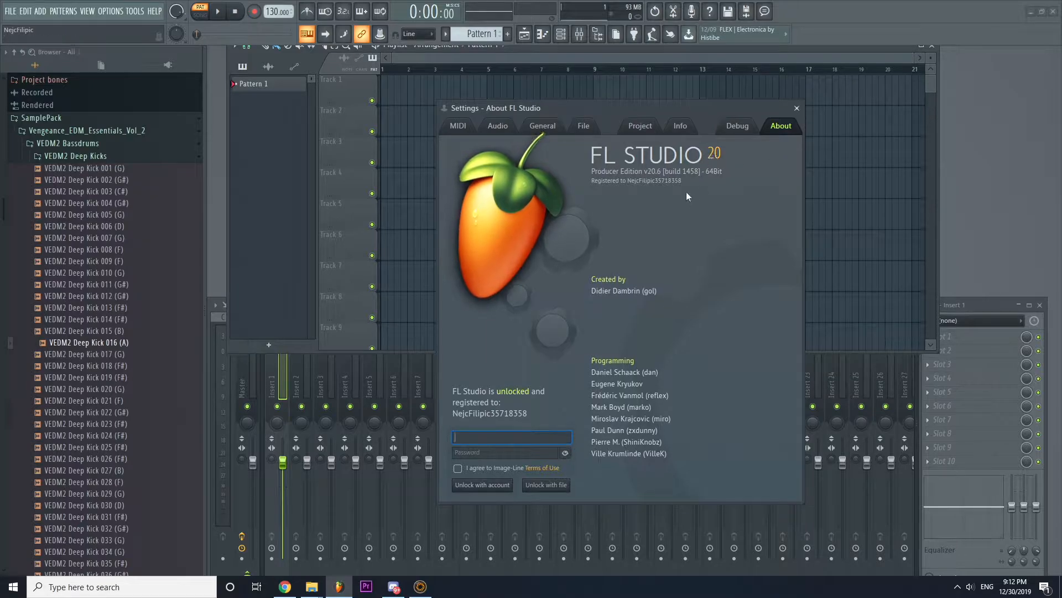
left_click(796, 109)
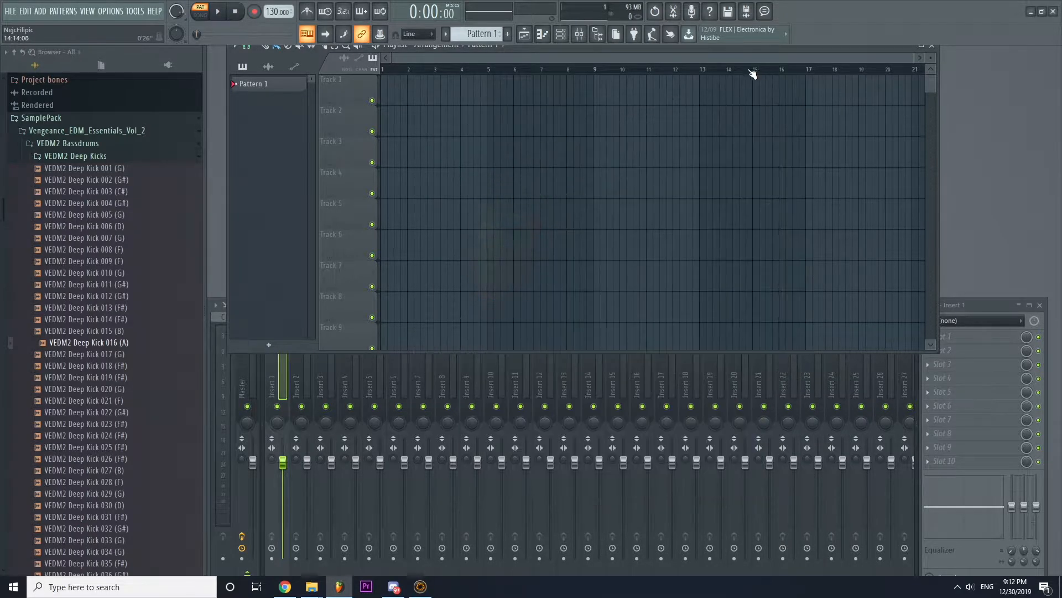
mouse_move(733, 50)
left_mouse_down()
mouse_move(751, 68)
mouse_move(739, 67)
left_mouse_up()
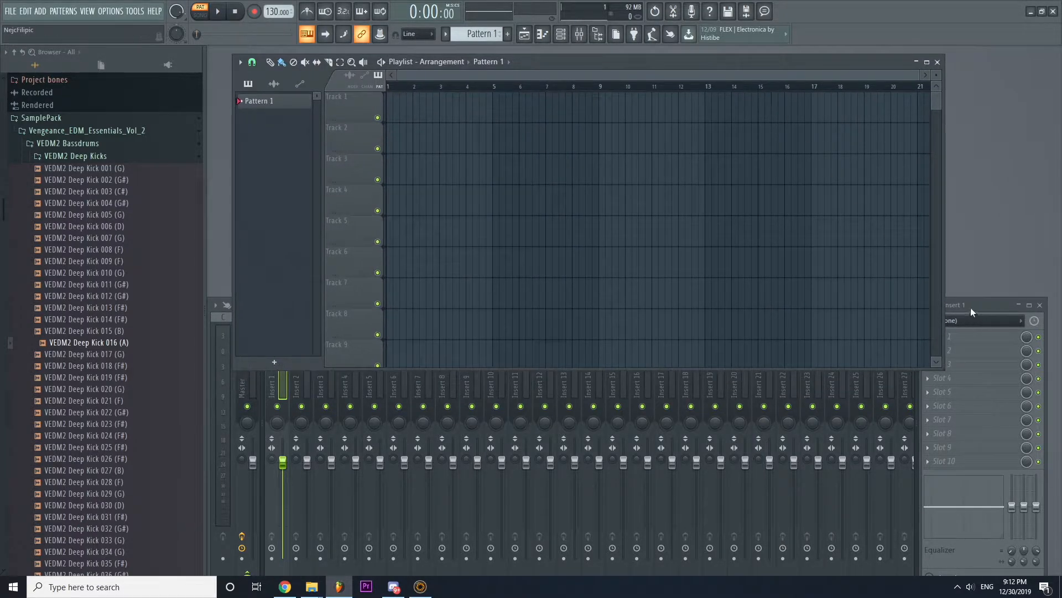
left_click_drag(970, 307, 976, 280)
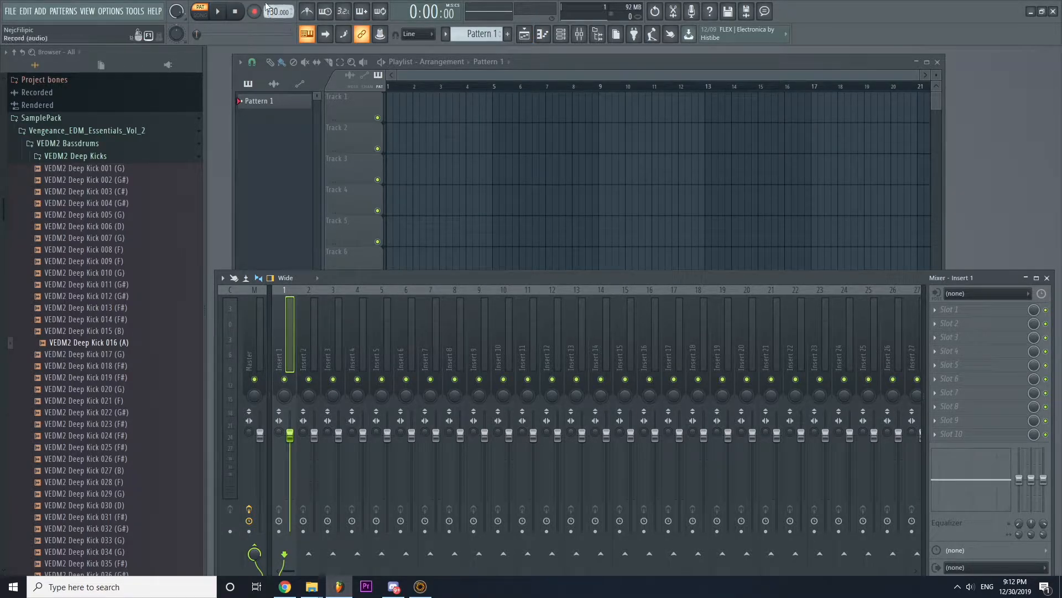
Turn on the metronome and audition it briefly.
left_click(308, 17)
left_click(219, 13)
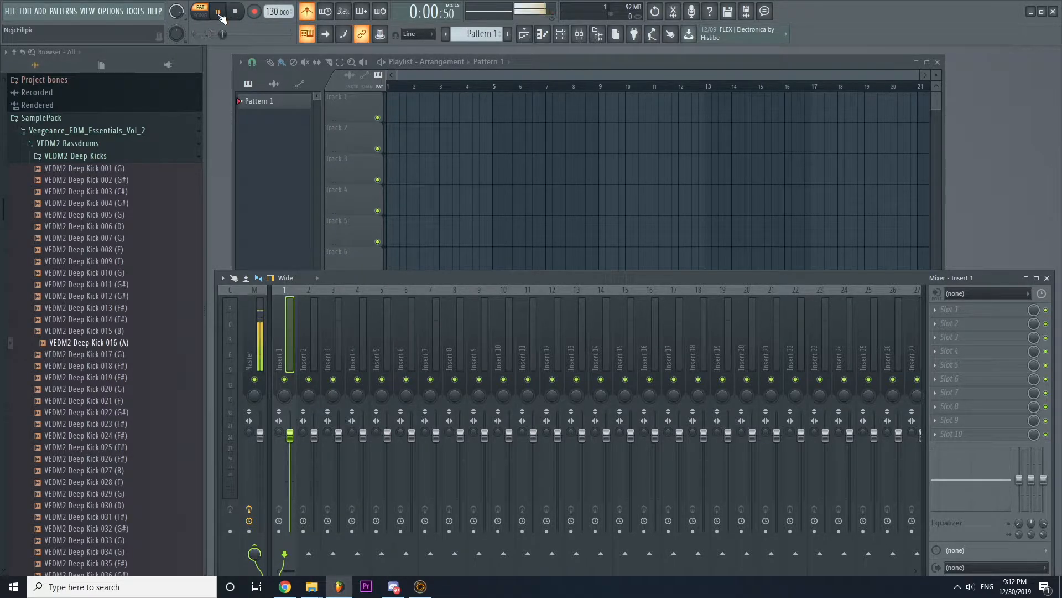
left_click(219, 14)
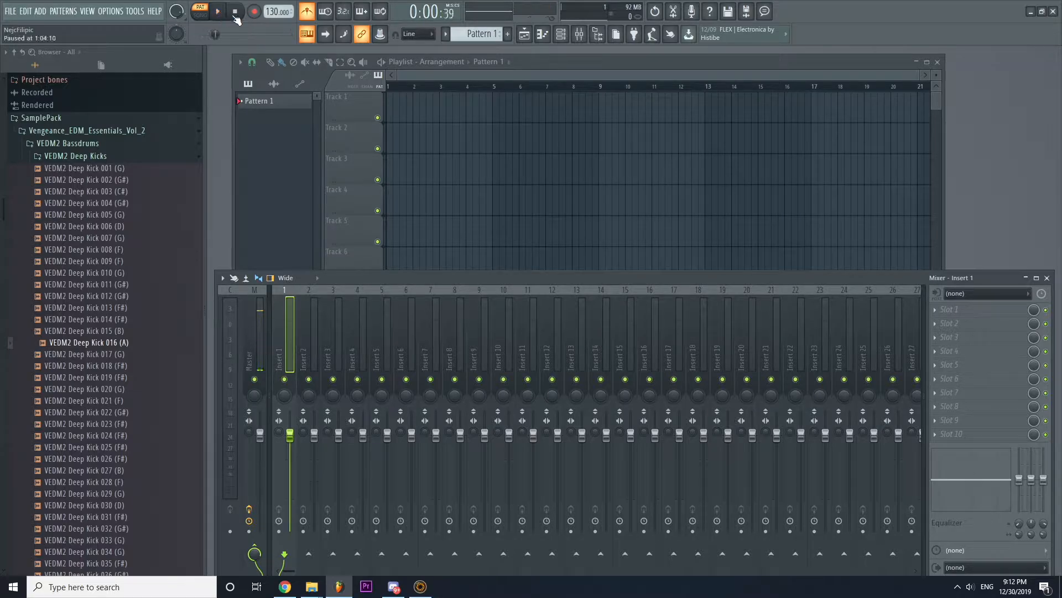
Raise the project tempo to 167 BPM and audition the metronome at that speed.
left_click_drag(275, 13, 275, 7)
left_click(219, 13)
left_click(219, 13)
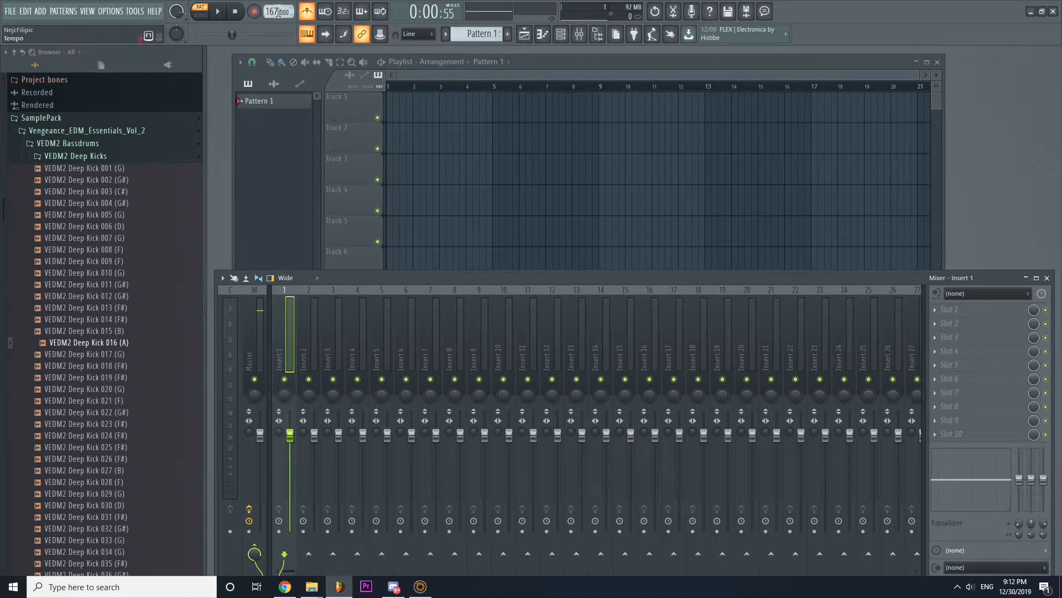
Set the project tempo to exactly 128 BPM and audition the metronome.
right_click(275, 12)
left_click(309, 136)
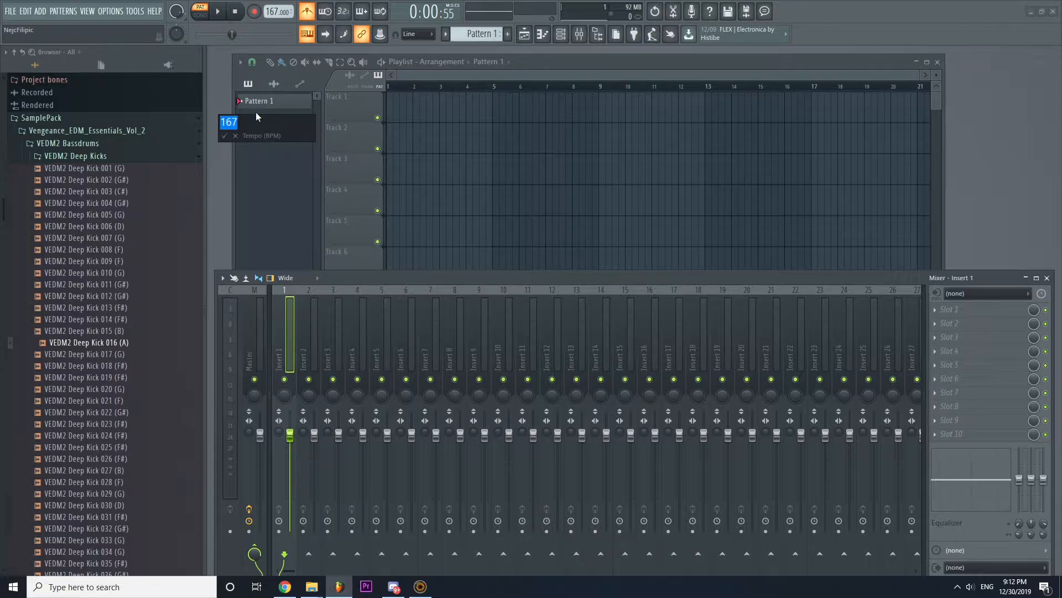
type("128")
key("Return")
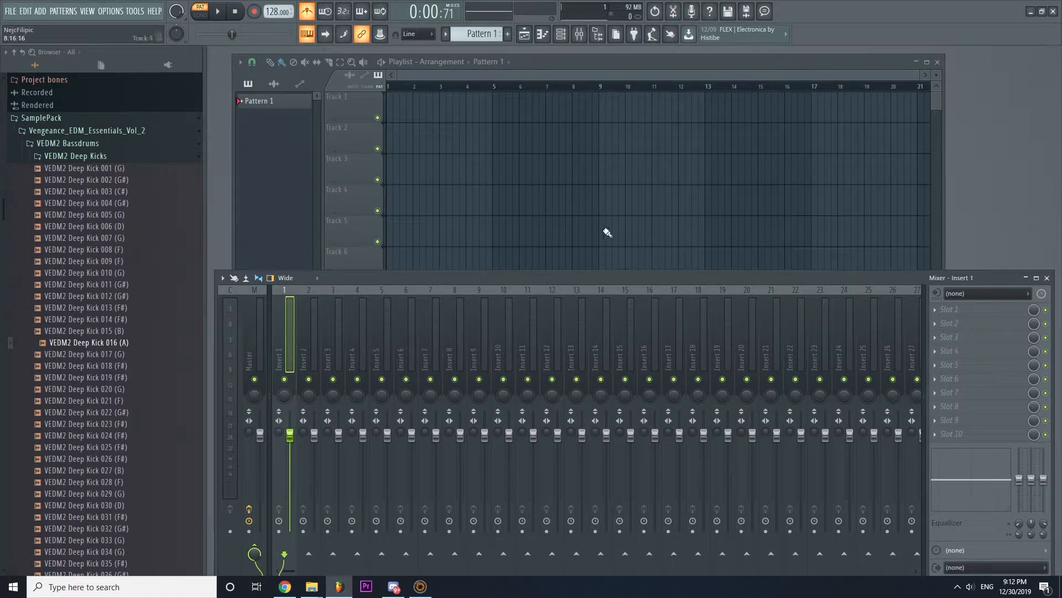
left_click(224, 12)
left_click(219, 14)
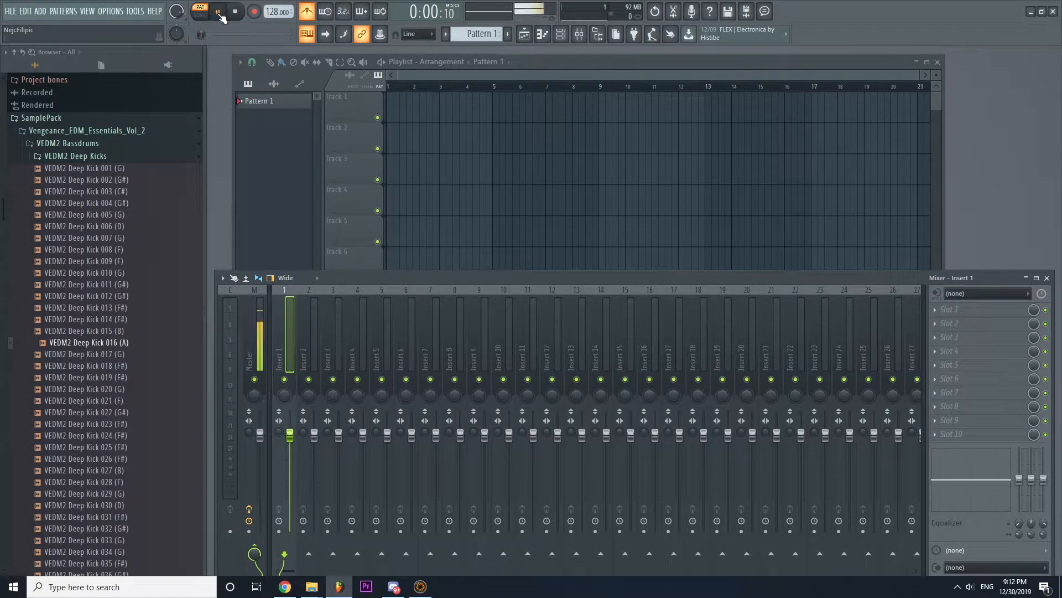
Switch between pattern and song playback modes, return to pattern mode, and turn off the metronome.
left_click(202, 12)
left_click(202, 12)
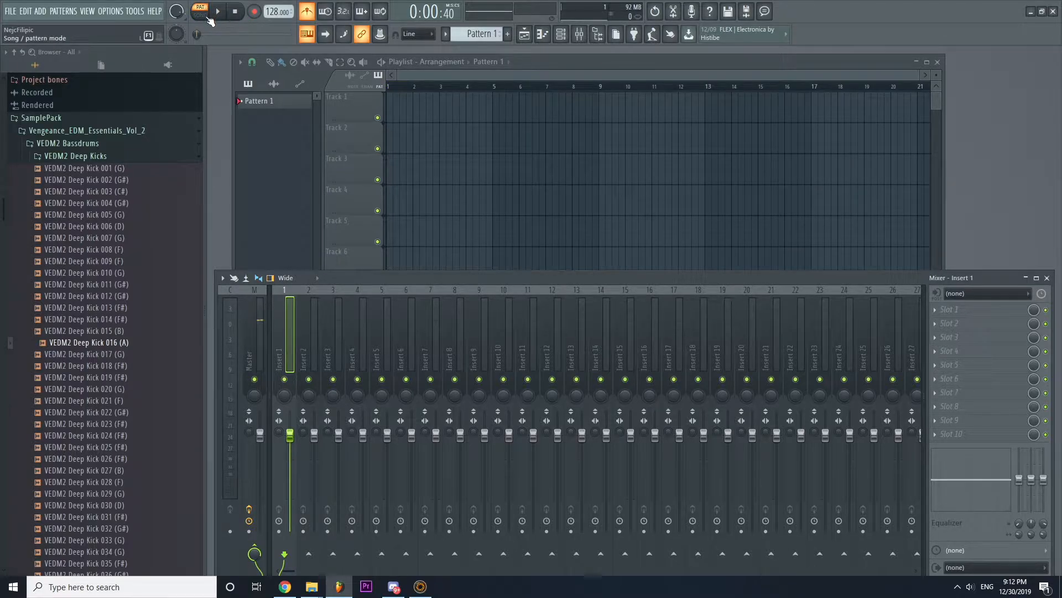
left_click(208, 19)
left_click(201, 14)
left_click(307, 12)
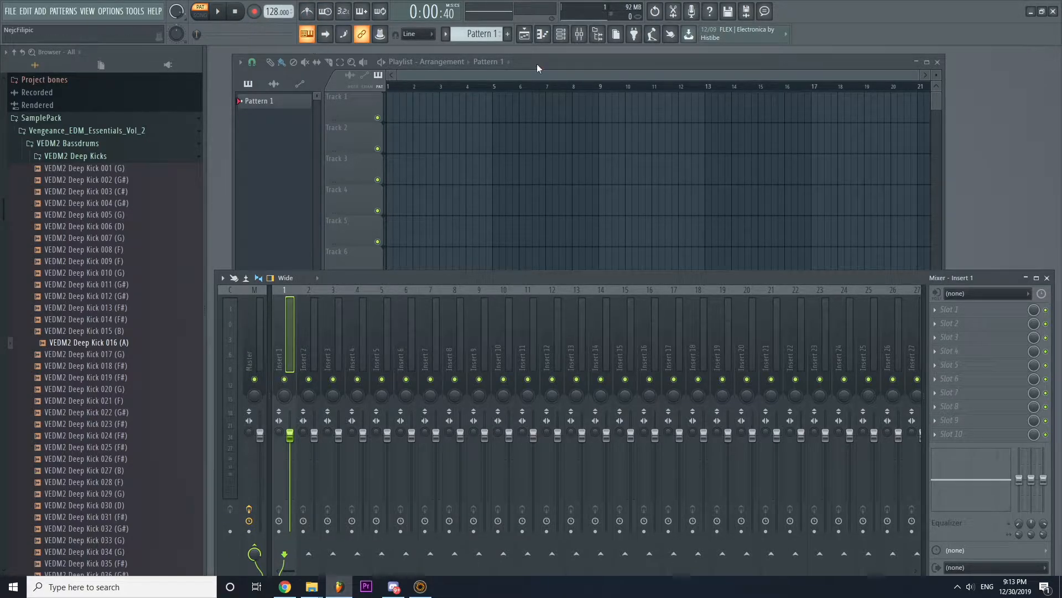
Toggle the playlist, piano roll, channel rack, mixer and browser until all of them are hidden.
left_click(524, 37)
left_click(525, 36)
left_click(543, 37)
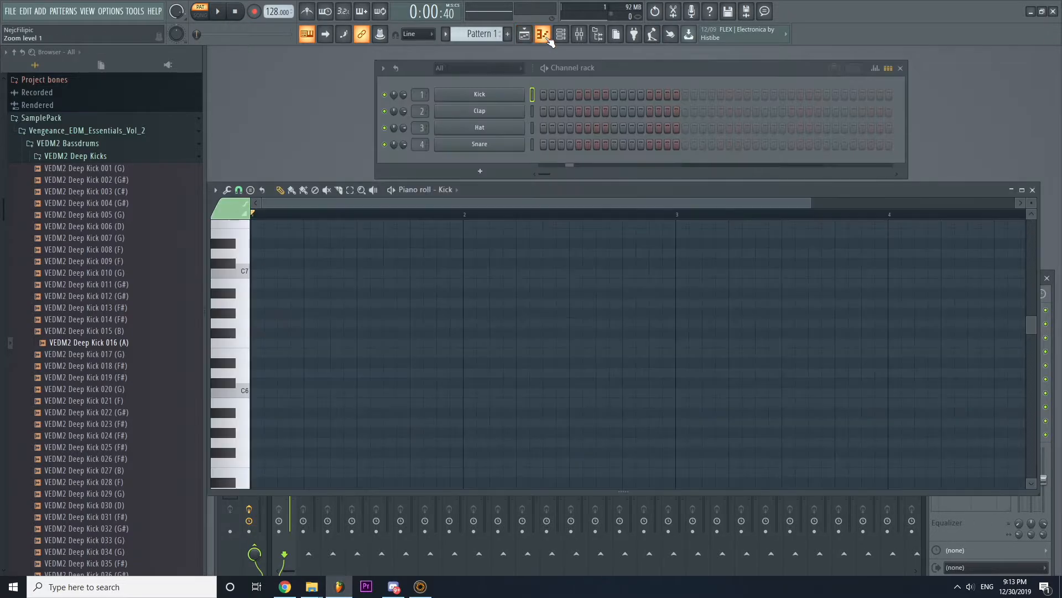
left_click(543, 36)
left_click(560, 36)
left_click(561, 37)
left_click(560, 36)
left_click(579, 34)
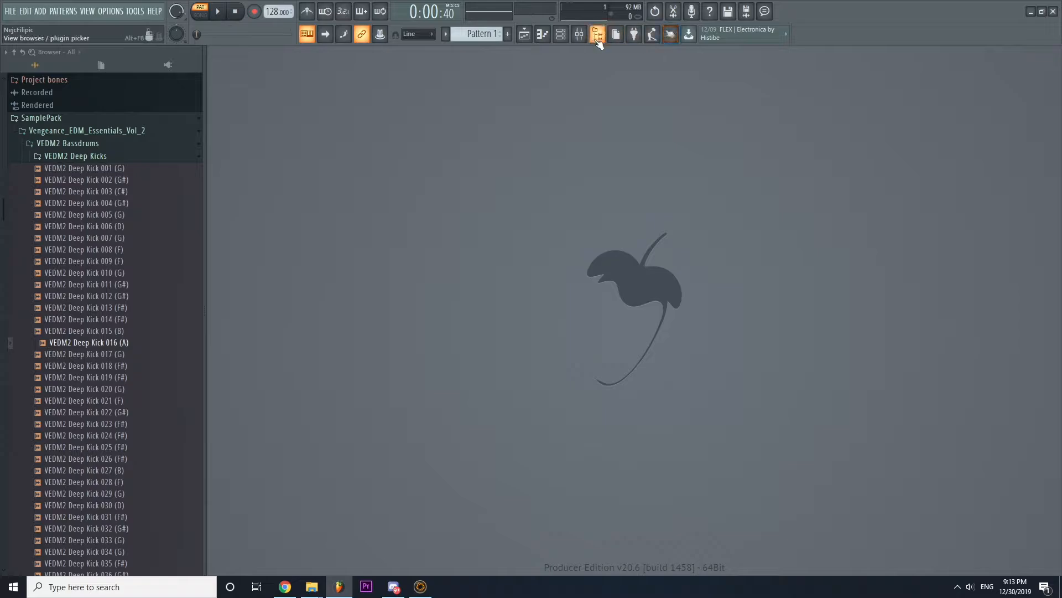
left_click(601, 40)
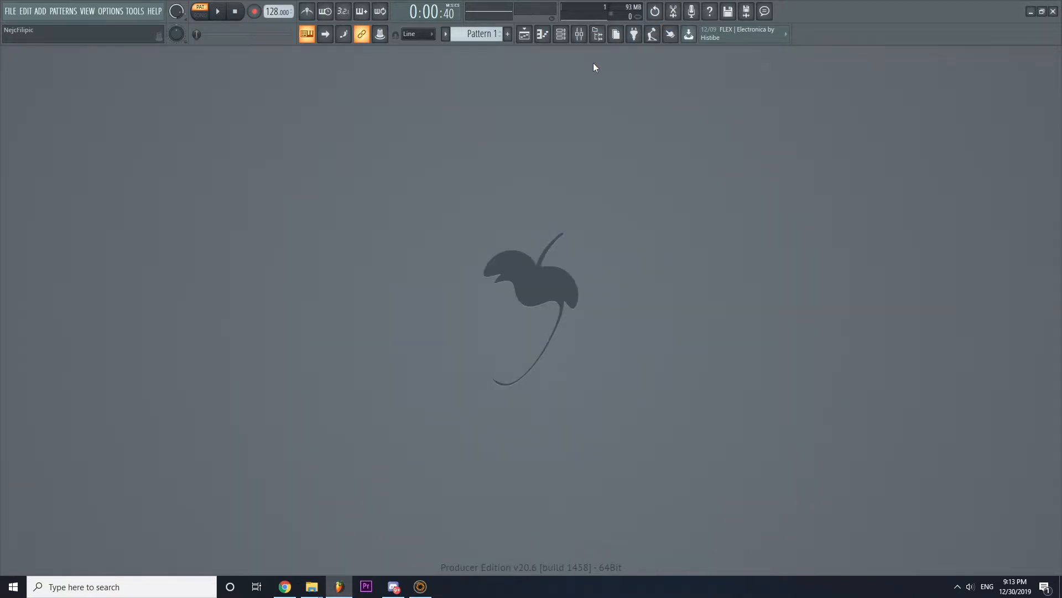
Show the playlist and move it to the middle of the workspace.
left_click(523, 36)
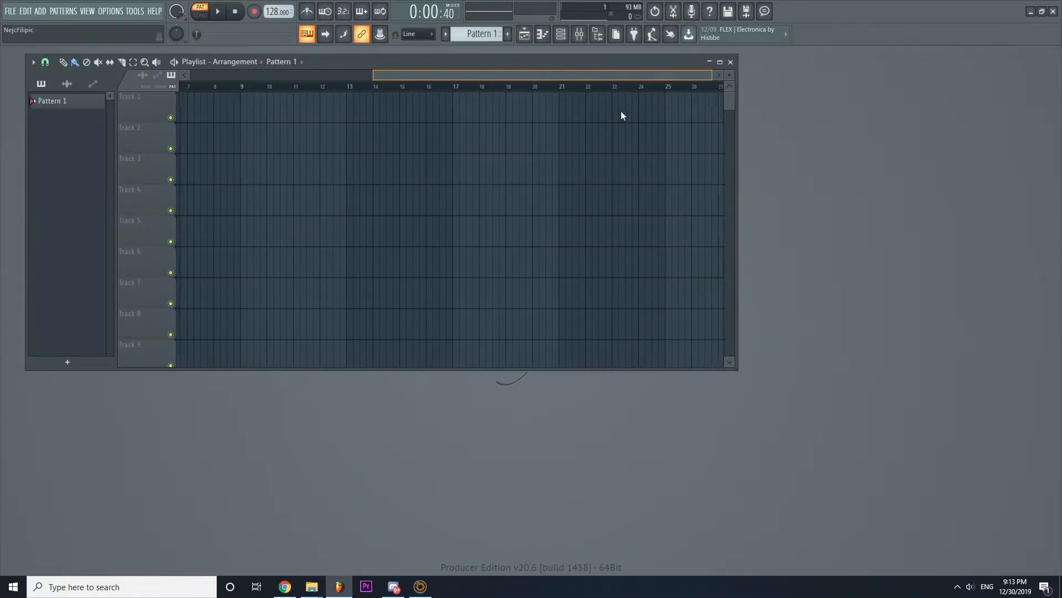
left_click_drag(420, 66, 664, 86)
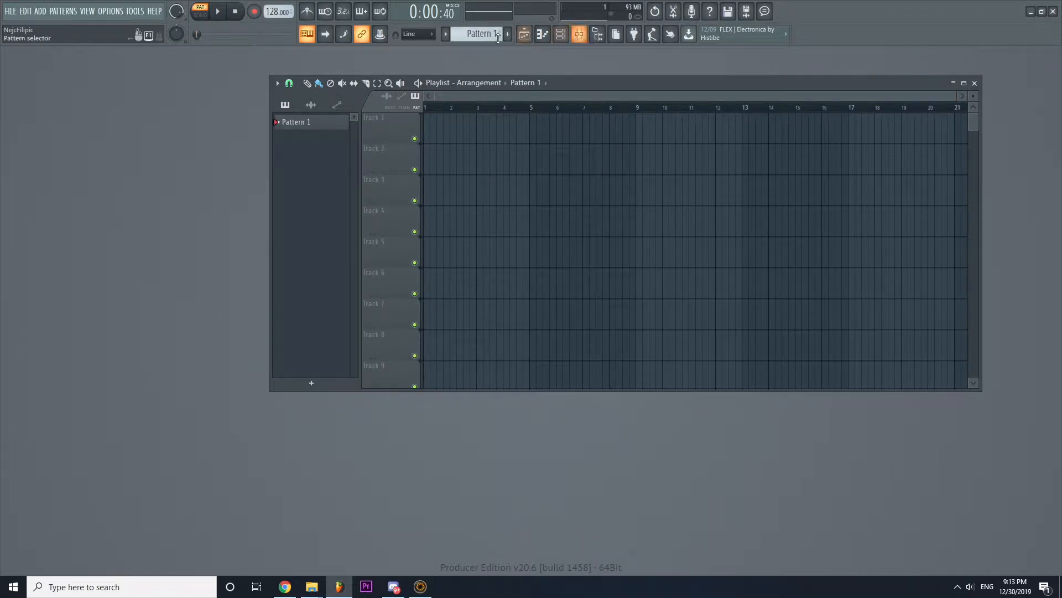
Open the Kick channel's piano roll, move it over the playlist for a look, and close it again.
left_click(542, 34)
left_click_drag(457, 192, 620, 132)
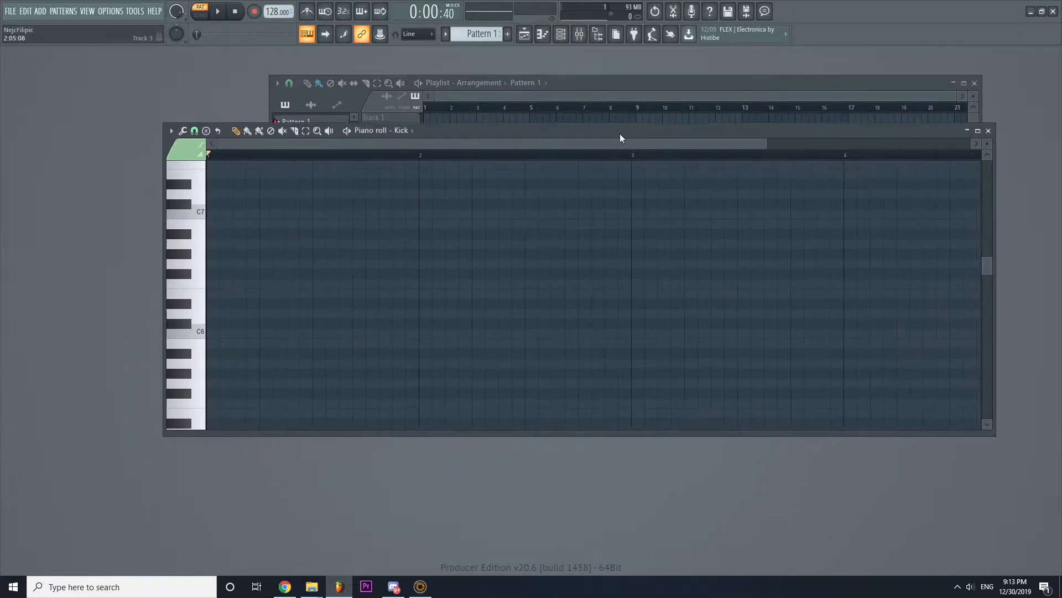
left_click(989, 130)
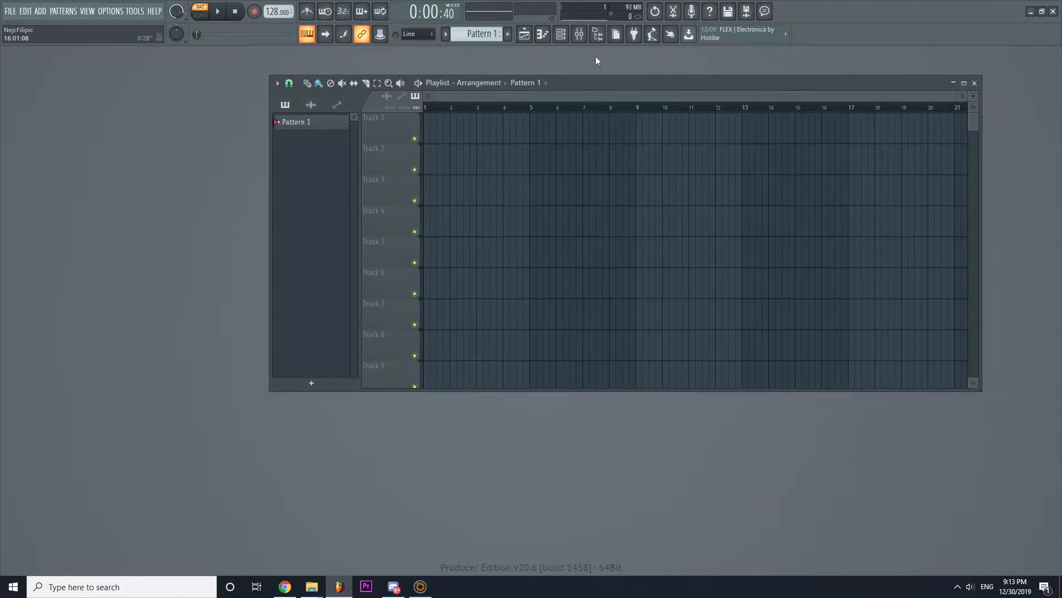
left_click(542, 34)
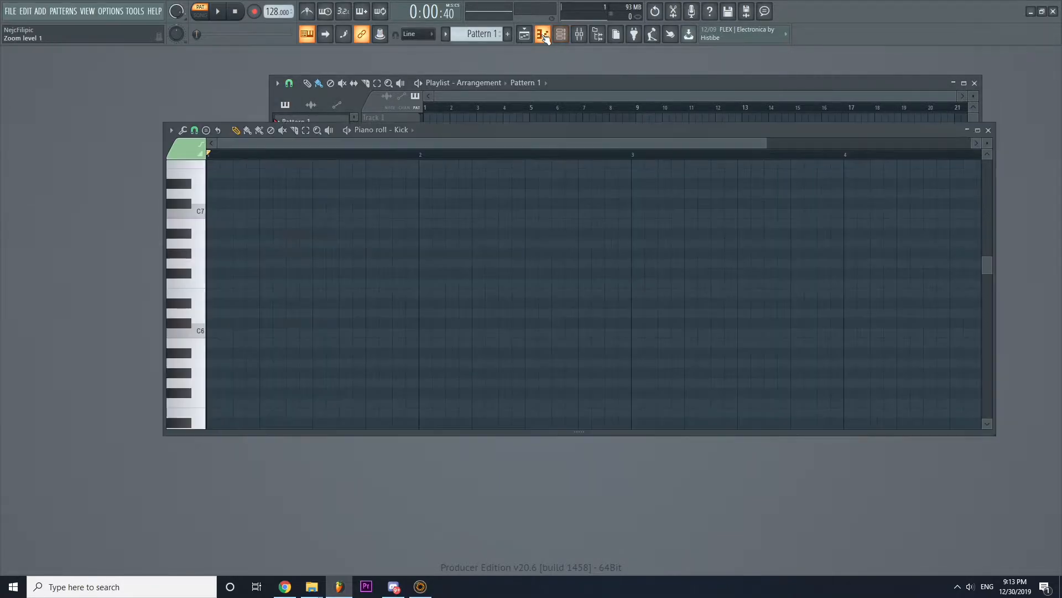
left_click(990, 131)
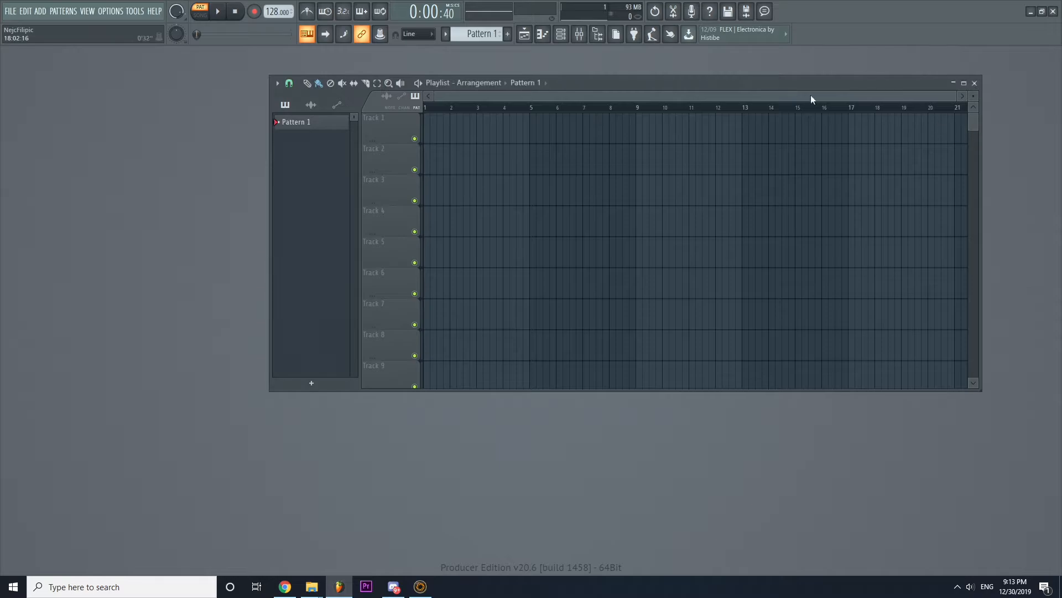
Show the channel rack and place it near the workspace's upper edge, with the playlist just below it.
left_click(561, 34)
left_click_drag(401, 85, 571, 167)
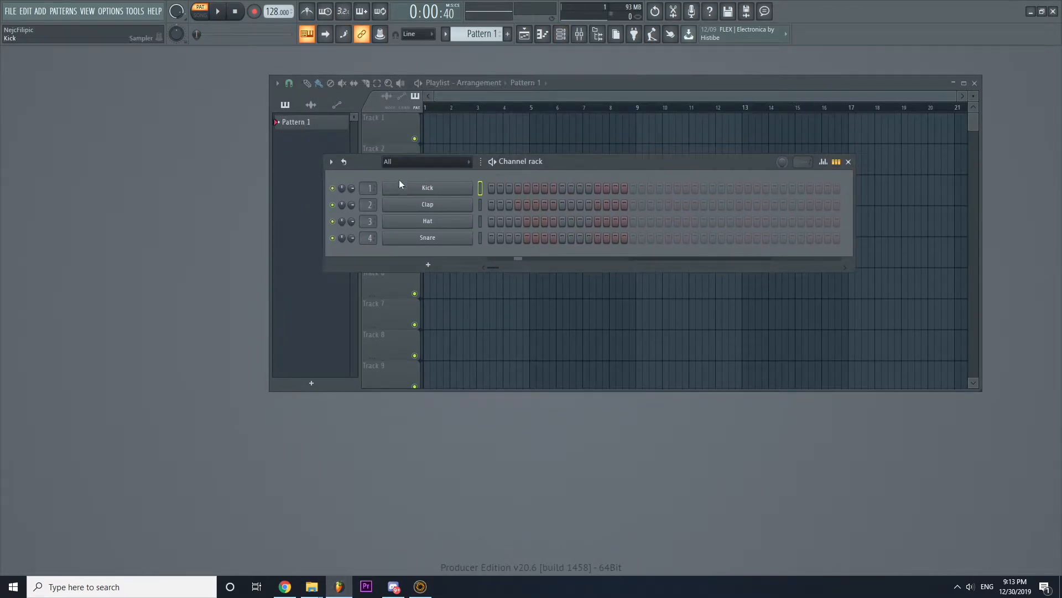
left_click(200, 12)
left_click_drag(631, 166, 603, 80)
left_click_drag(841, 88, 850, 125)
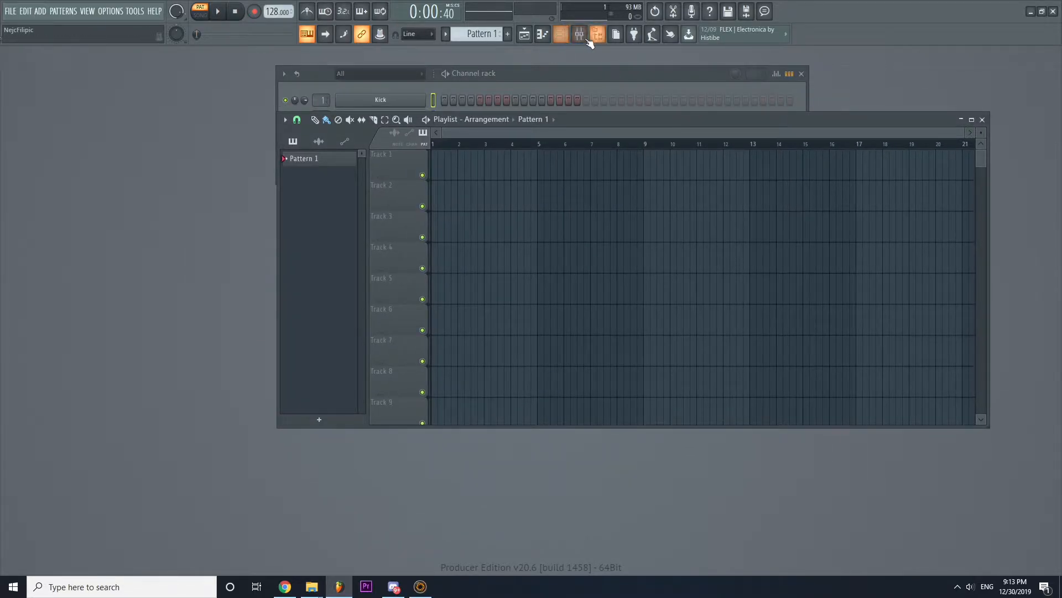
Show the mixer and the browser, and position the mixer beside the browser in the lower workspace.
left_click(581, 35)
left_click_drag(451, 270, 629, 264)
left_click(597, 35)
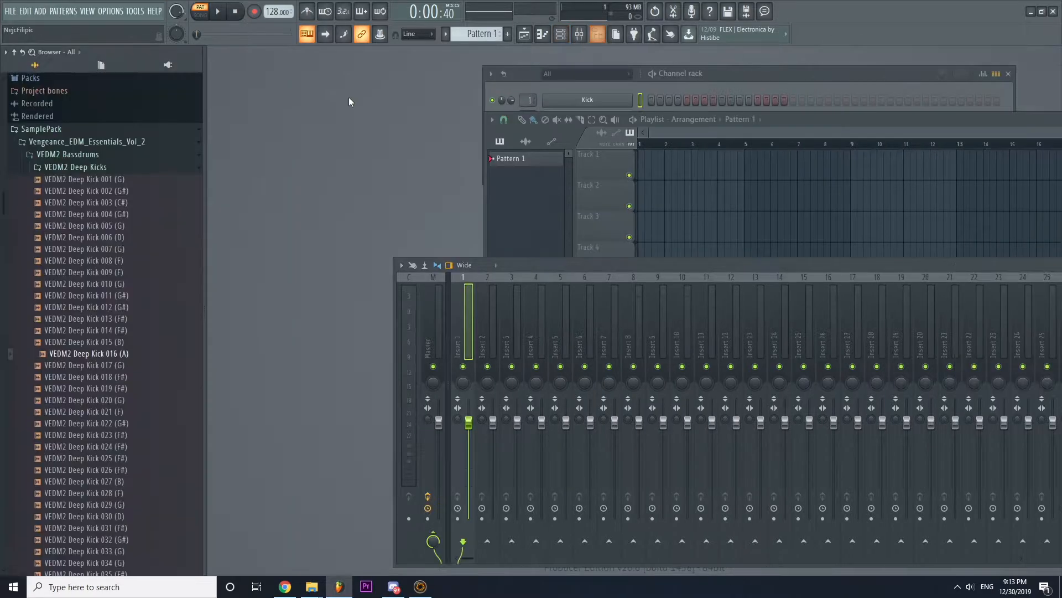
left_click_drag(636, 264, 437, 267)
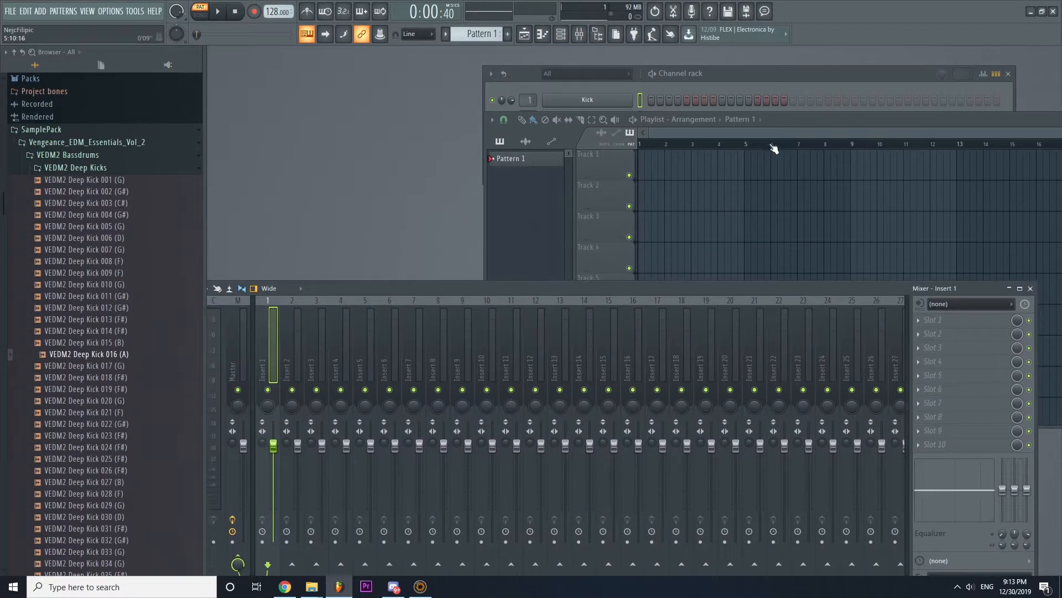
Rearrange the channel rack and playlist above the mixer, with the playlist in front of the channel rack.
left_click_drag(776, 121, 554, 108)
left_click(719, 78)
left_click_drag(720, 77, 558, 53)
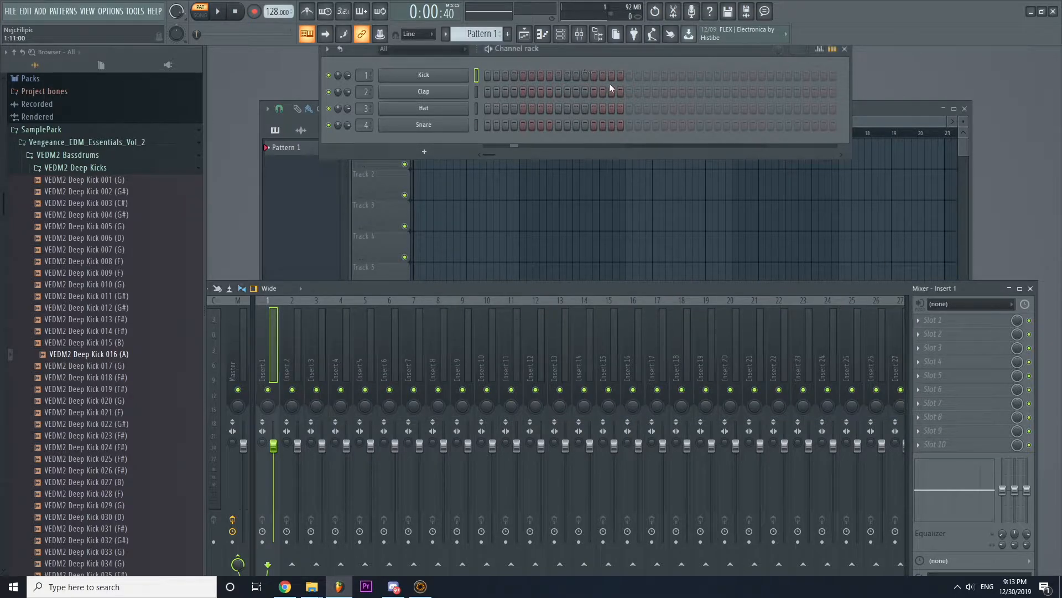
left_click_drag(612, 53, 641, 75)
left_click_drag(400, 290, 417, 293)
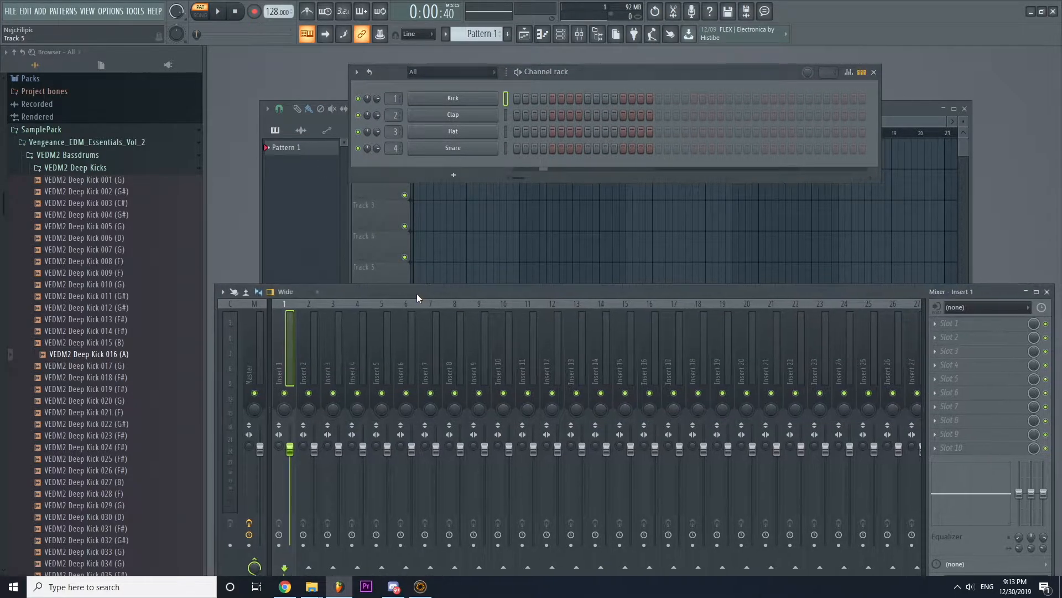
left_click(890, 106)
left_click_drag(773, 107, 807, 73)
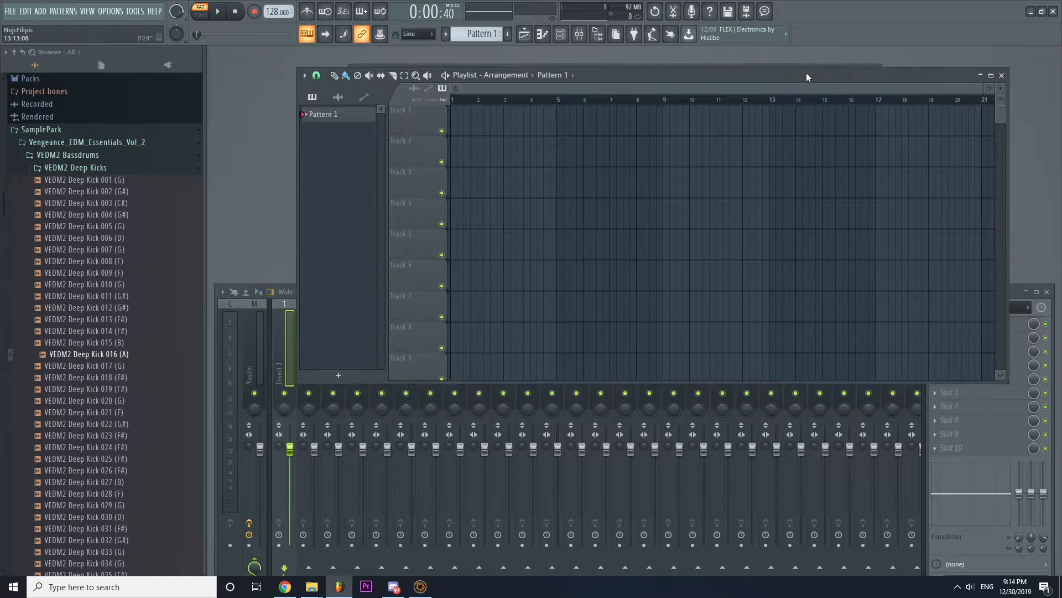
Open the plugin manager and move its window to the middle of the workspace.
left_click(138, 11)
mouse_move(110, 12)
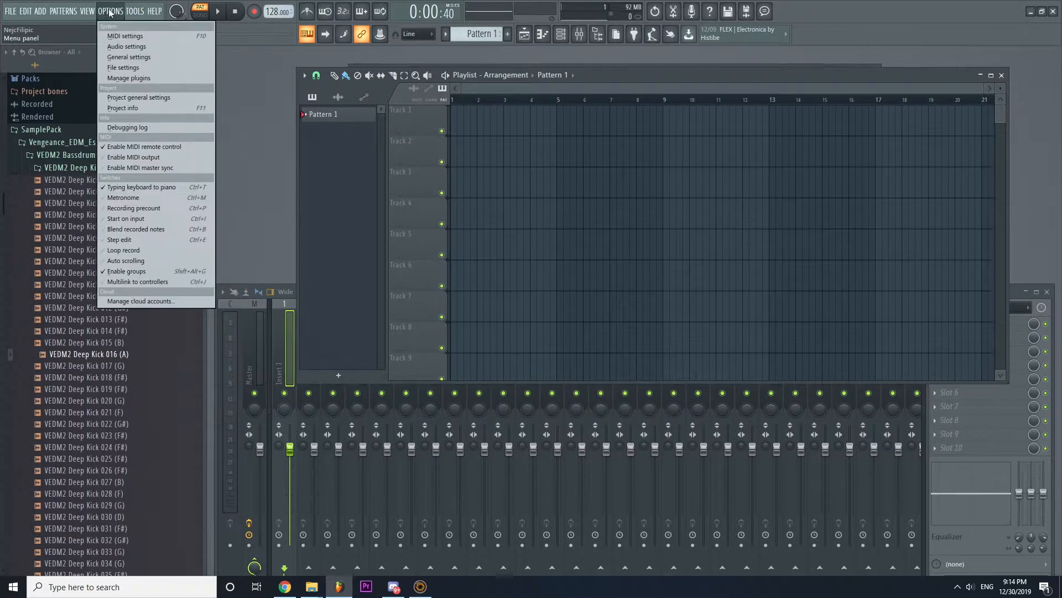
left_click(128, 77)
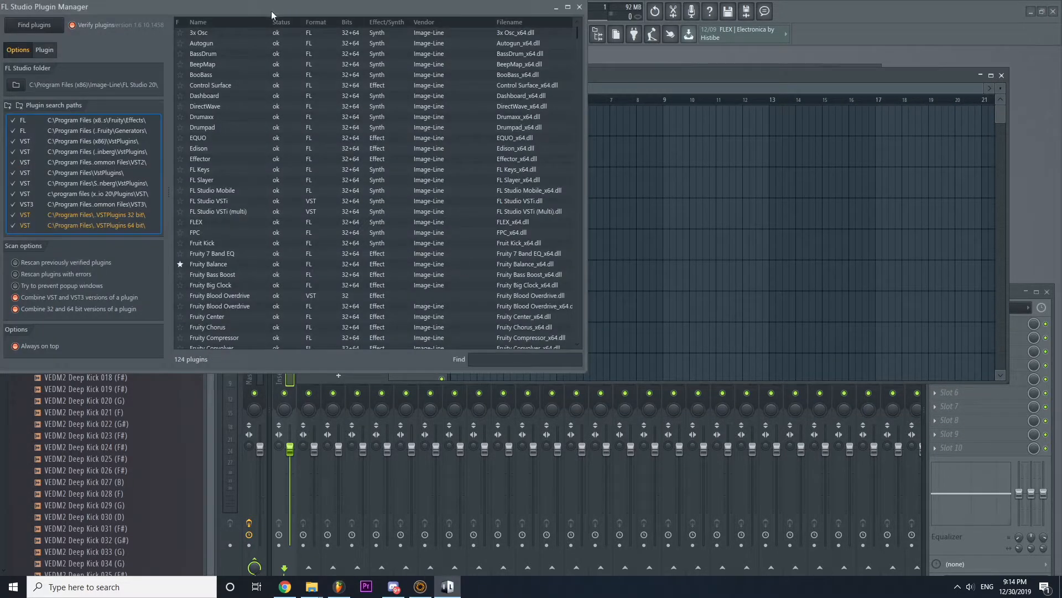
left_click_drag(174, 8, 430, 75)
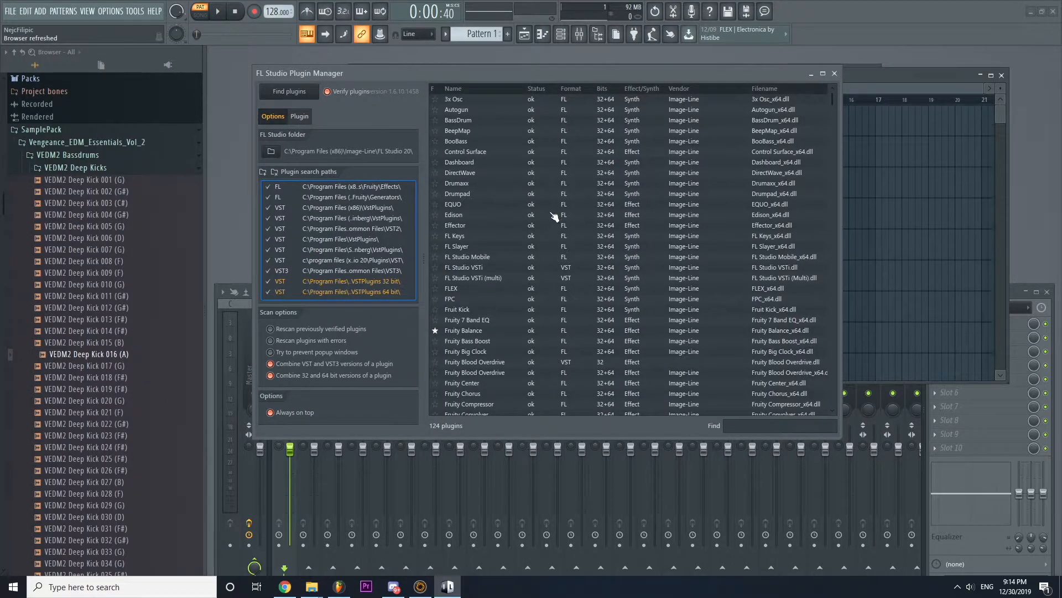
Browse the installed plugins and search the list for "nexus".
scroll(475, 100, "down", 20)
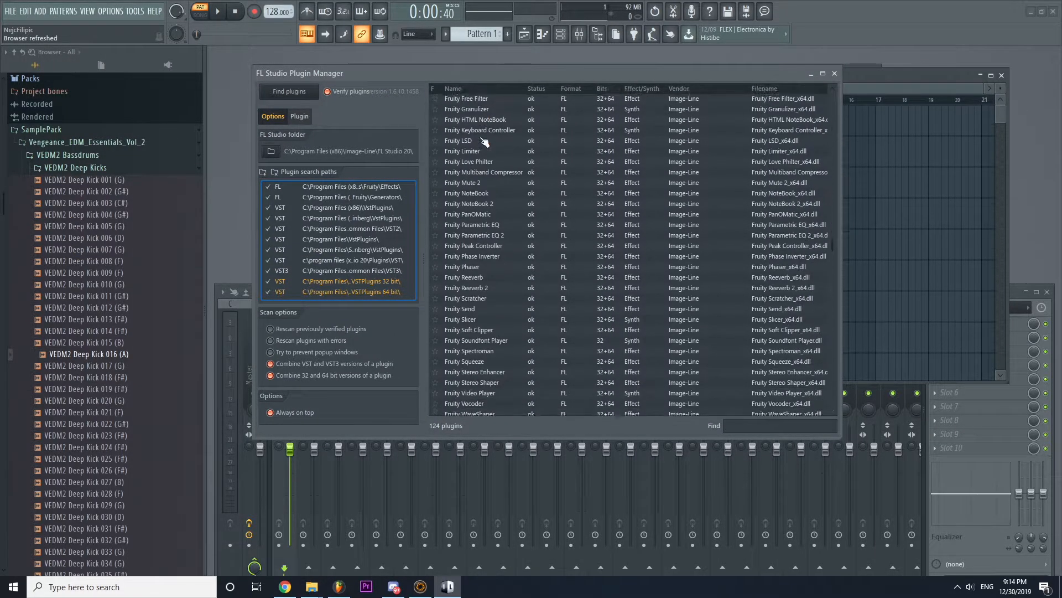
scroll(489, 156, "up", 20)
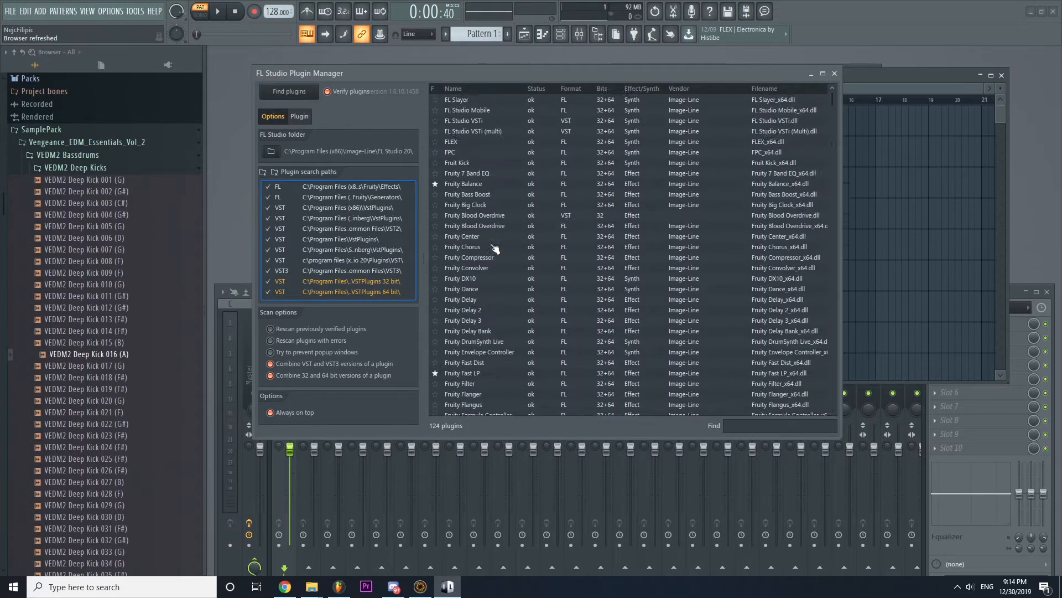
scroll(634, 372, "down", 20)
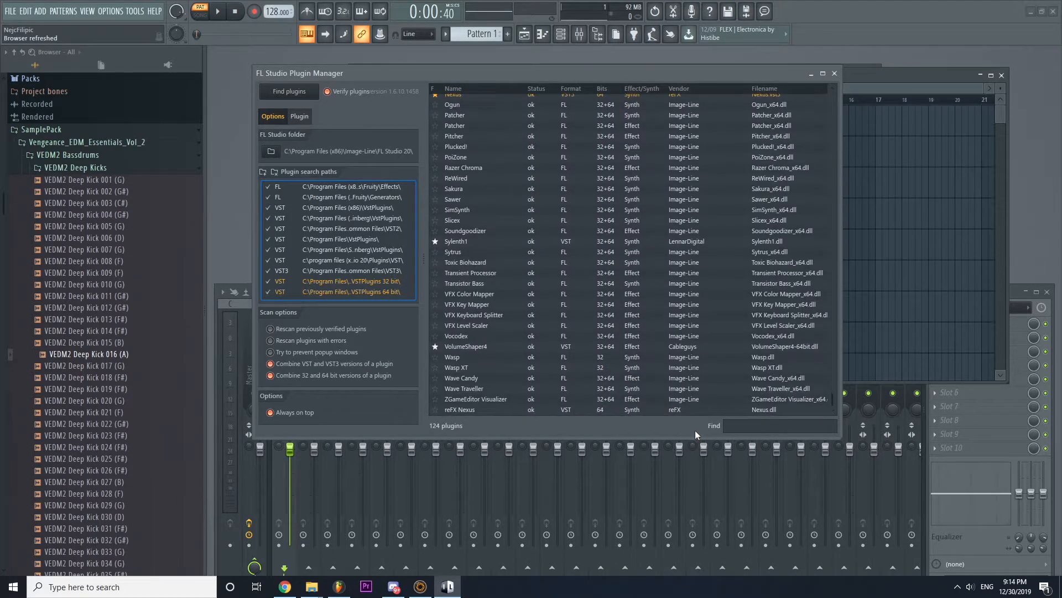
left_click(755, 426)
type("nexus")
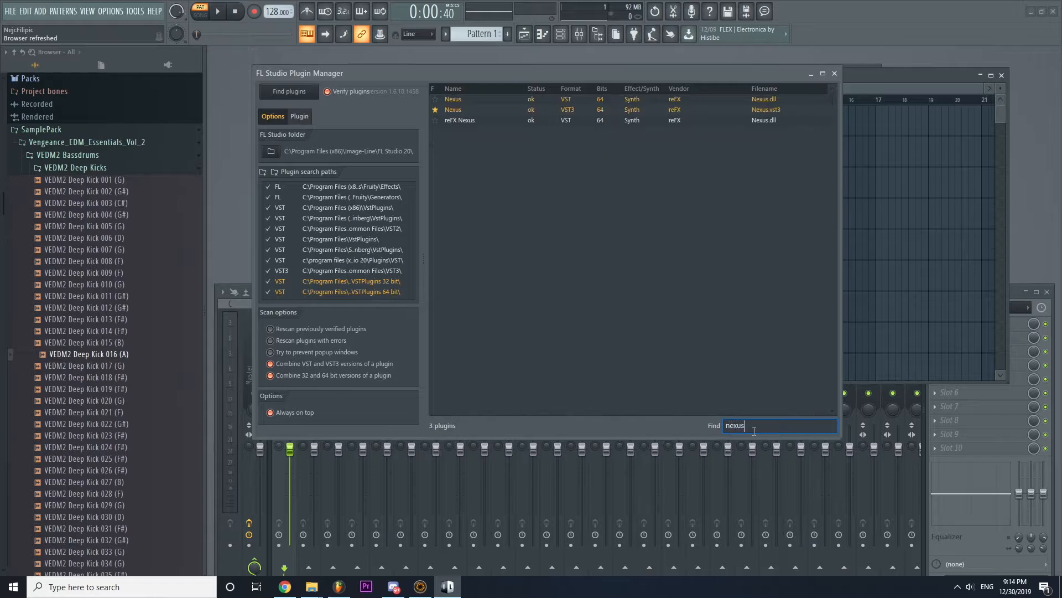
Select the VST3 version of Nexus, and move the playlist and plugin manager windows down to uncover the channel rack.
left_click(457, 110)
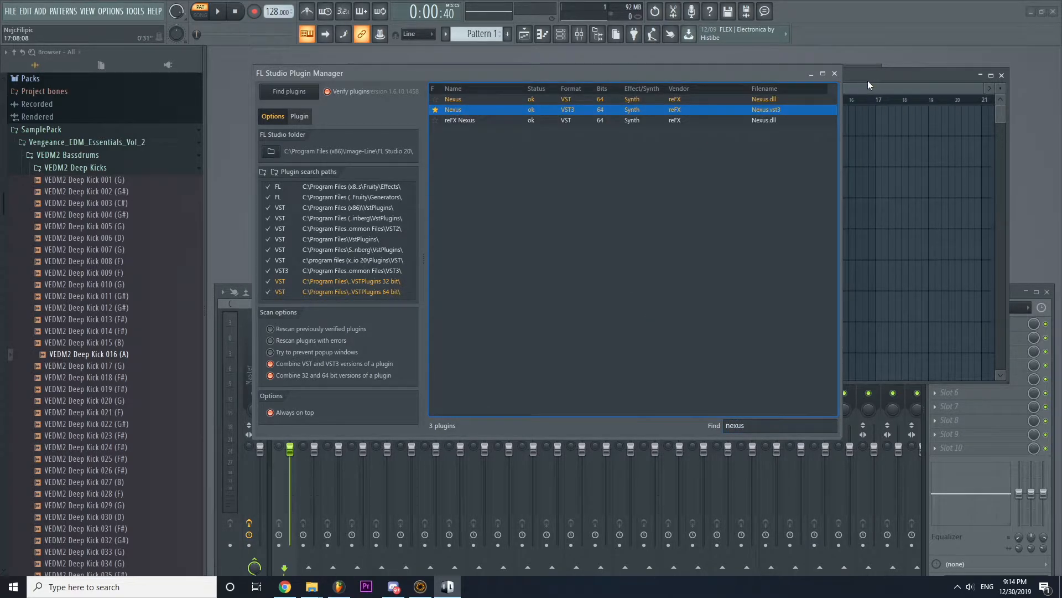
left_click_drag(868, 81, 882, 155)
left_click_drag(767, 74, 783, 195)
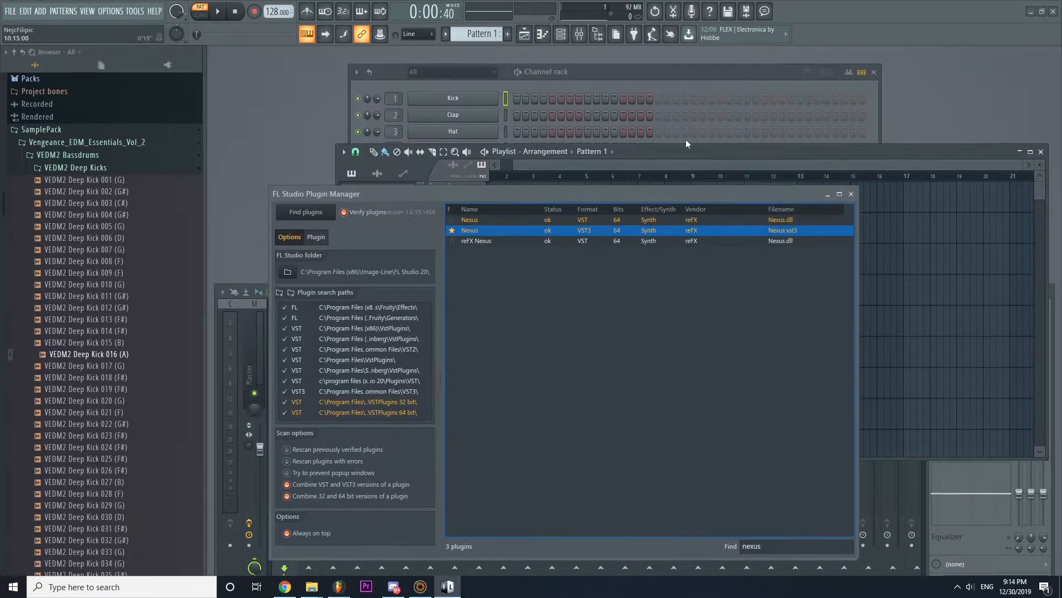
View the Kick channel's options, including Insert and Replace, and dismiss them without choosing anything.
right_click(480, 99)
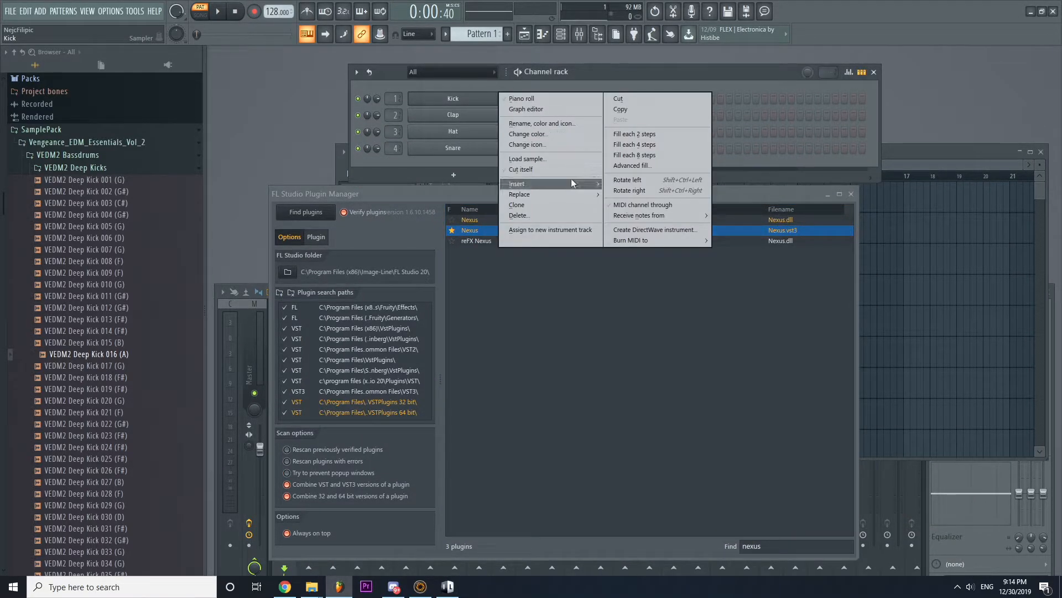
mouse_move(570, 184)
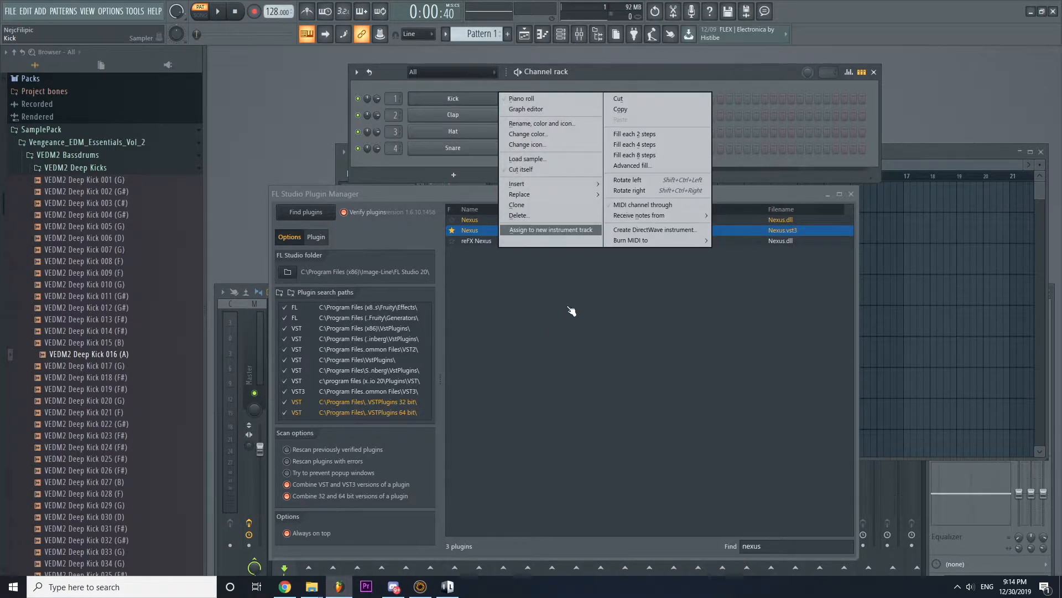
left_click(571, 311)
Clear the plugin search, browse the full plugin list and select Fruity DX10.
double_click(808, 547)
key("BackSpace")
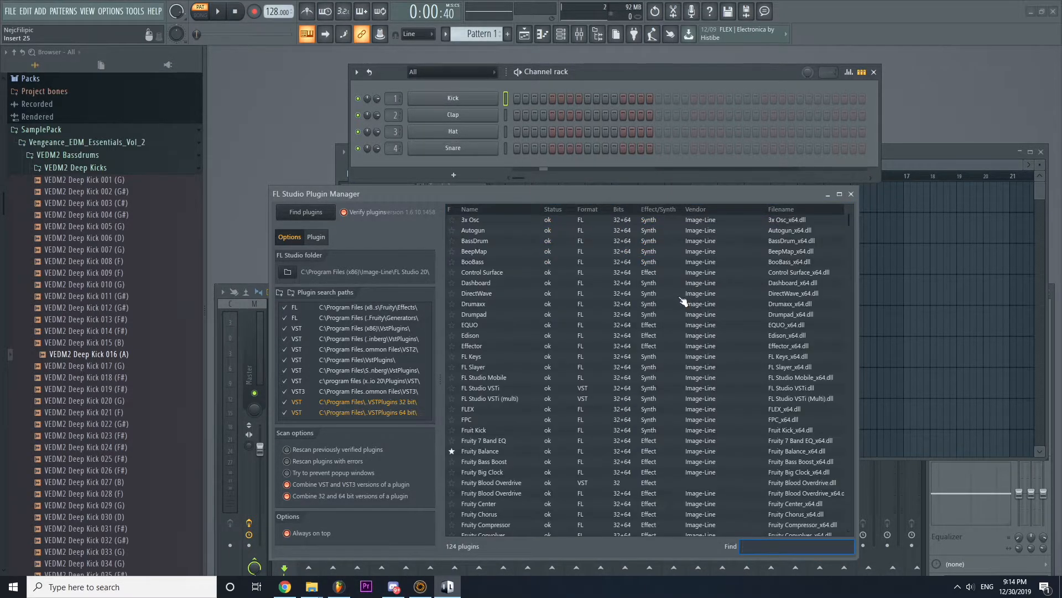
scroll(851, 290, "down", 5)
mouse_move(851, 290)
left_mouse_down()
mouse_move(850, 258)
mouse_move(871, 411)
mouse_move(870, 292)
left_mouse_up()
left_click(455, 336)
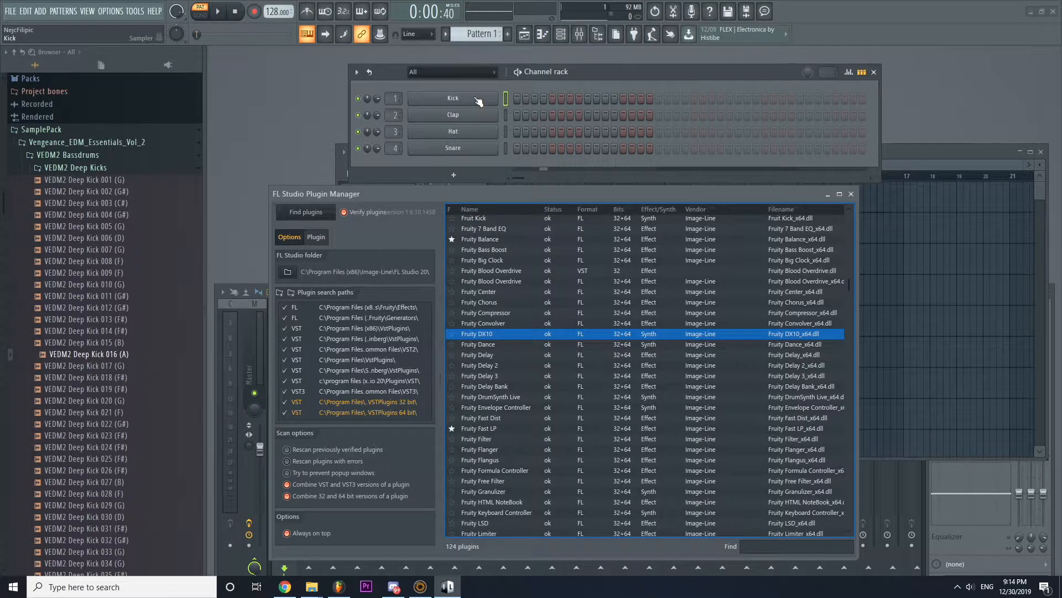
View the plugins offered as a replacement for the Kick channel, and browse the installed plugin list down to its end.
right_click(495, 113)
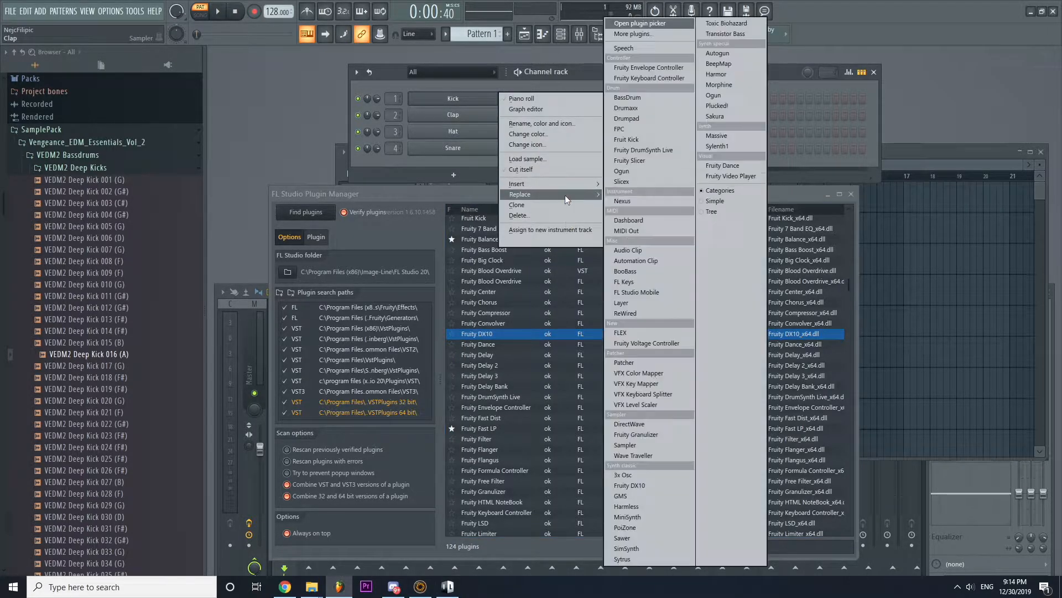
left_click(801, 199)
scroll(675, 367, "down", 16)
scroll(679, 380, "down", 3)
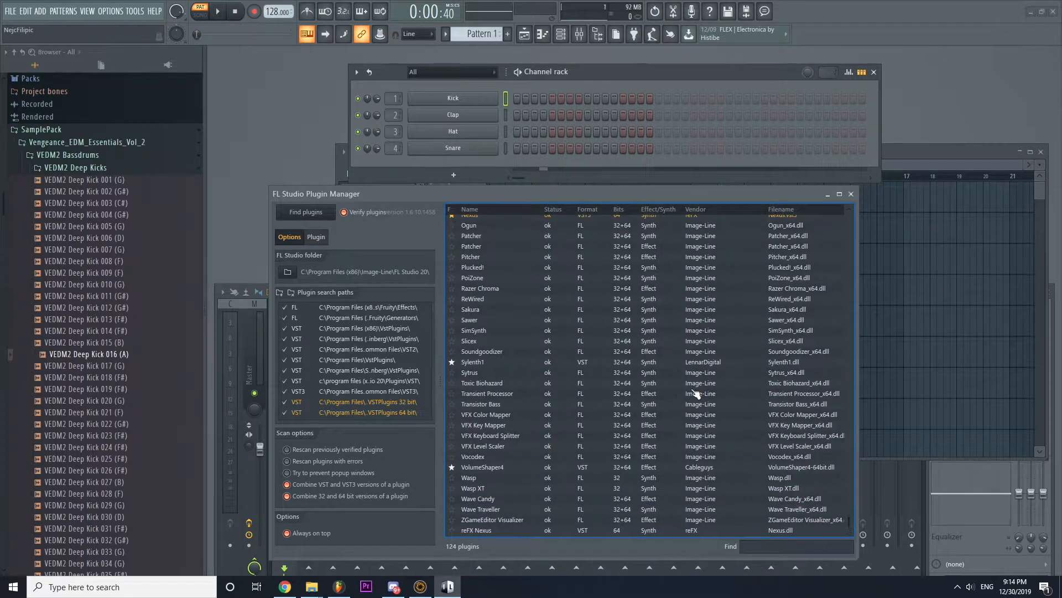
scroll(646, 433, "up", 6)
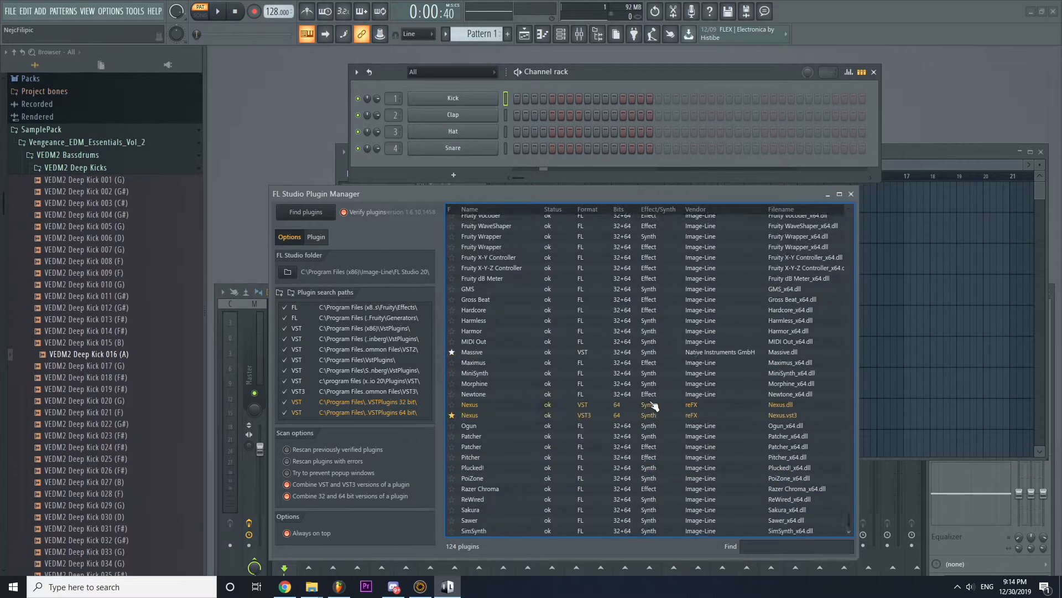
scroll(684, 413, "down", 6)
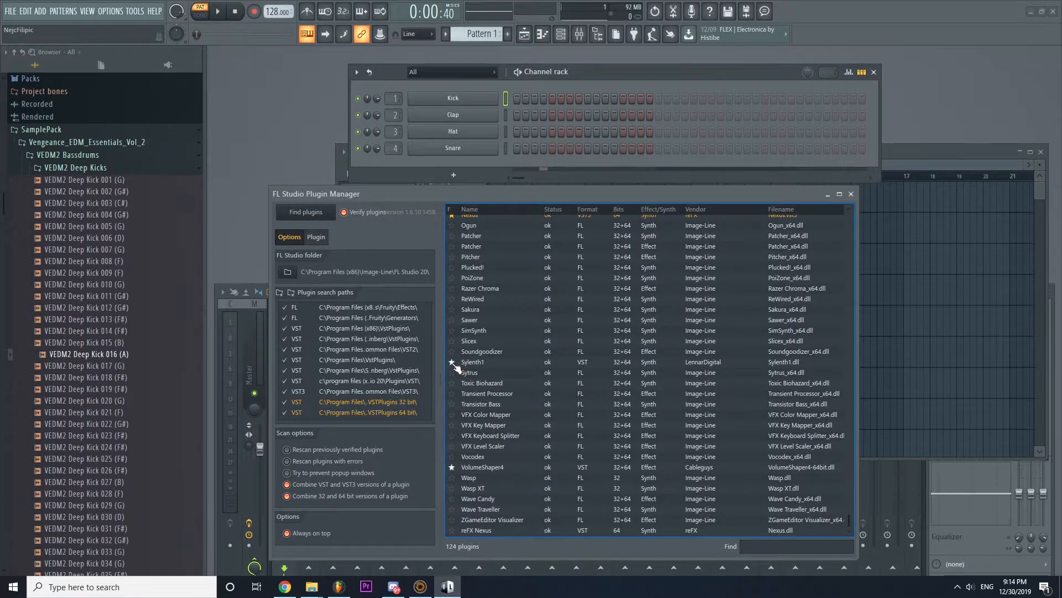
Search the plugin list for "nexu" and then for "syl".
left_click(771, 559)
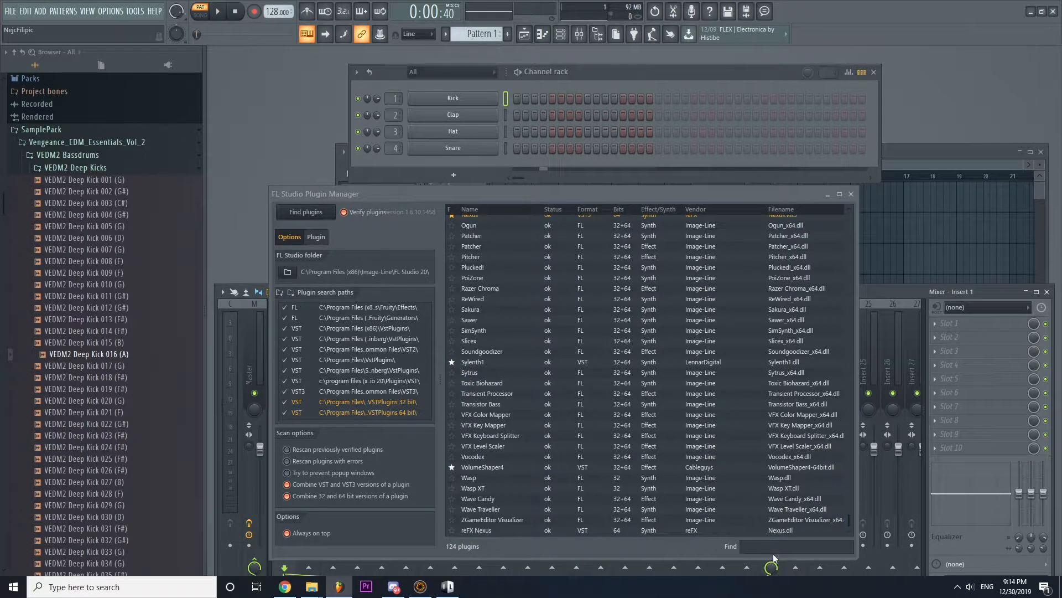
left_click(773, 546)
type("nexu")
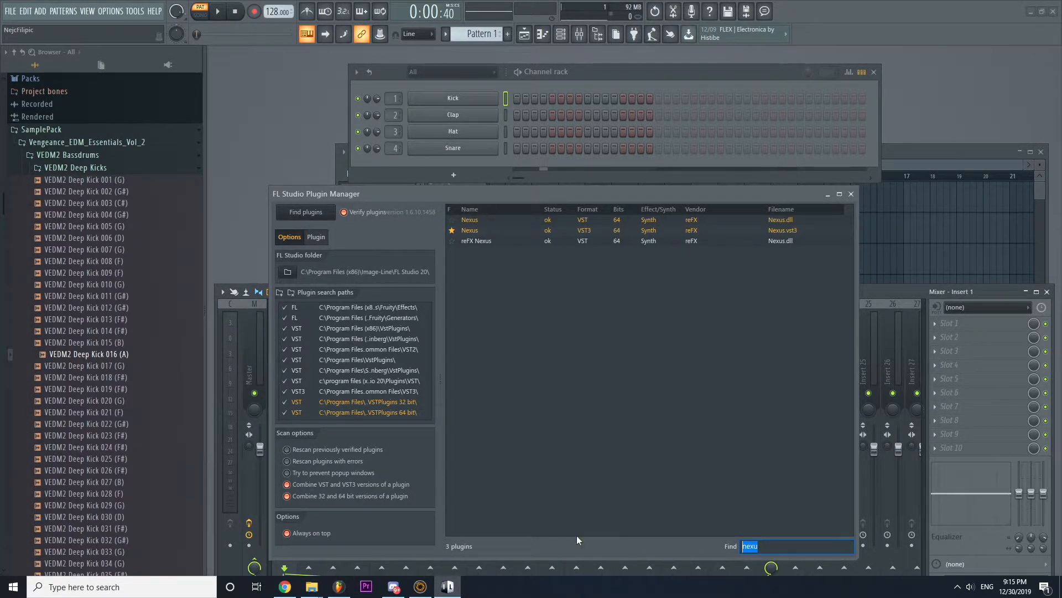
type("syn")
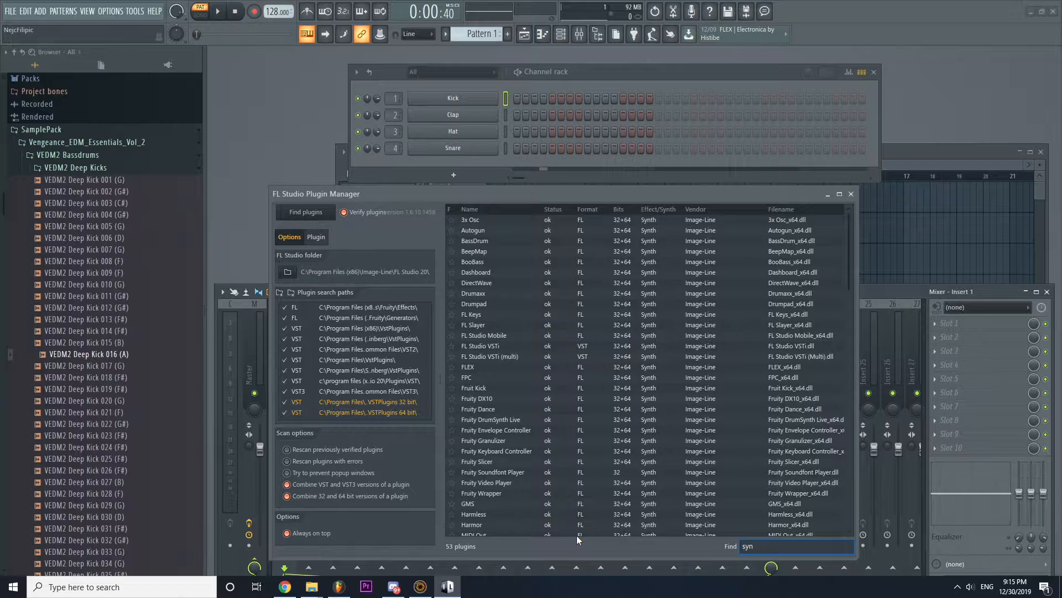
key("BackSpace")
type("l")
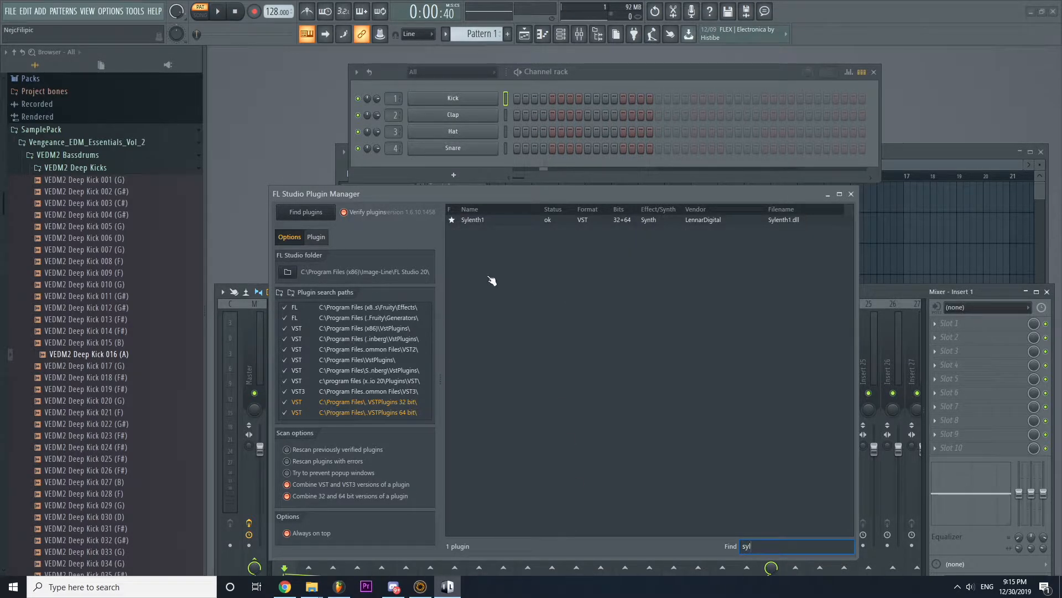
Search for "volu", select VolumeShaper4, and close the plugin manager.
type("volu")
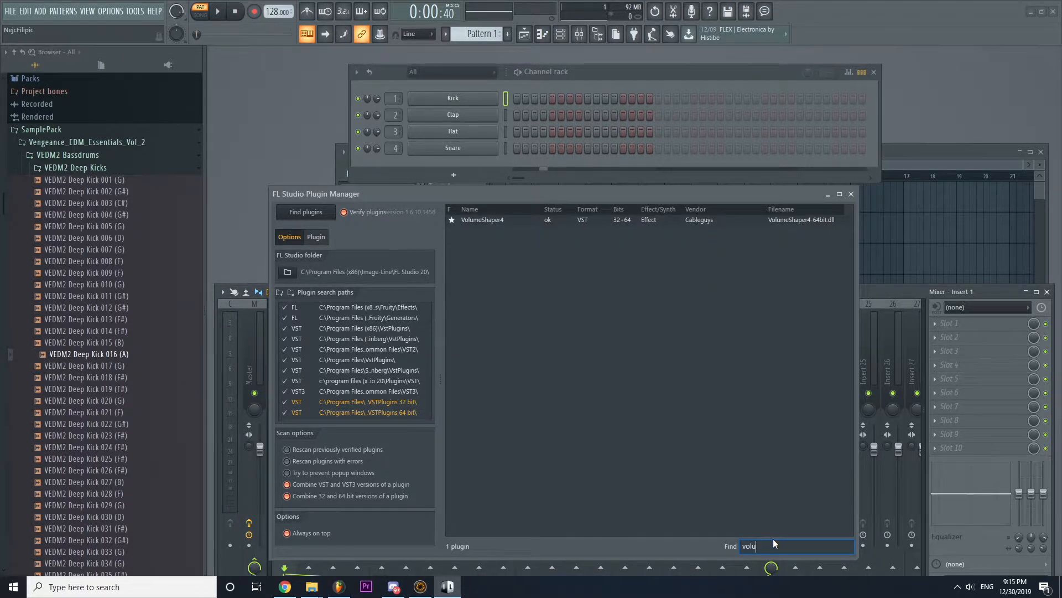
left_click(484, 221)
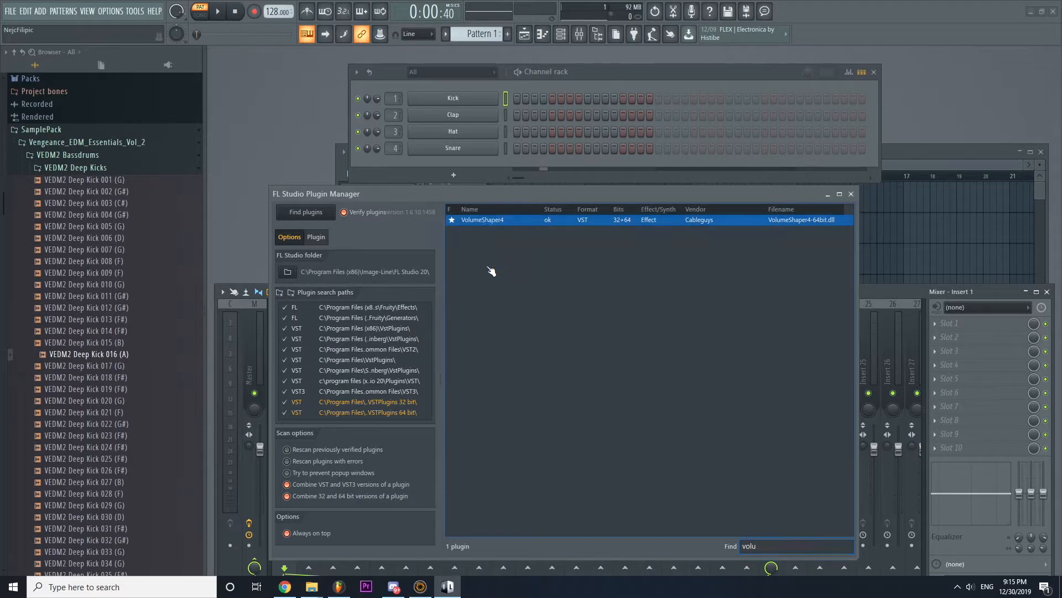
left_click(852, 194)
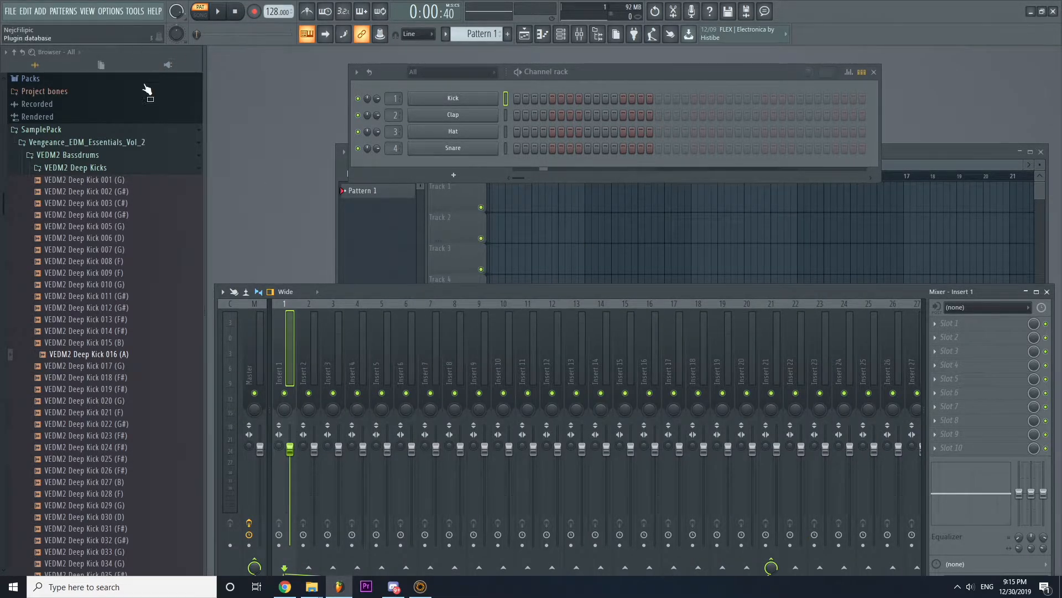
Collapse the VEDM2 Deep Kicks folder in the browser's sample pack.
left_click(111, 143)
left_click(135, 351)
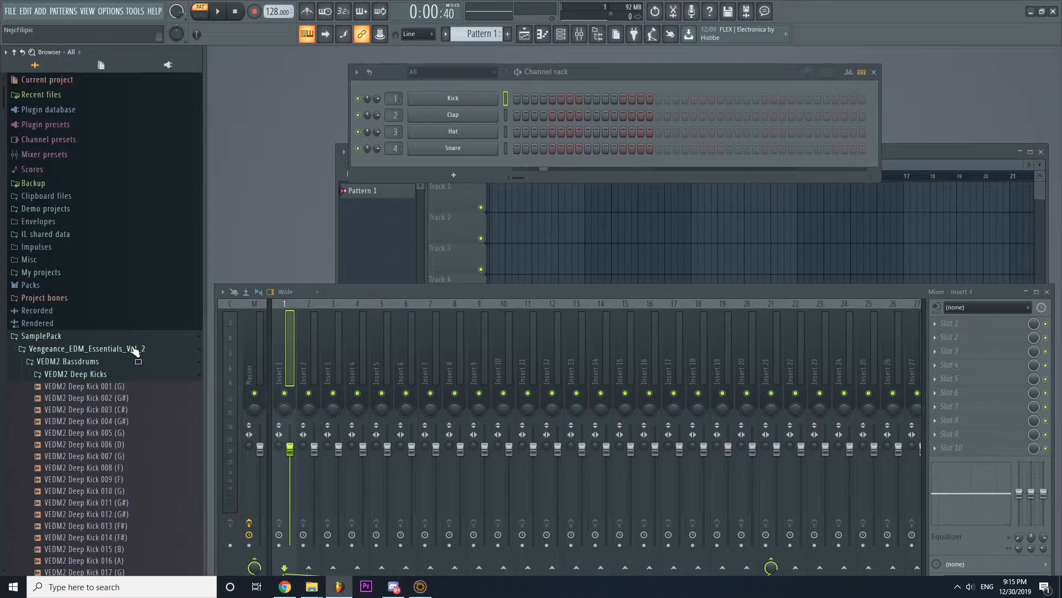
left_click(108, 371)
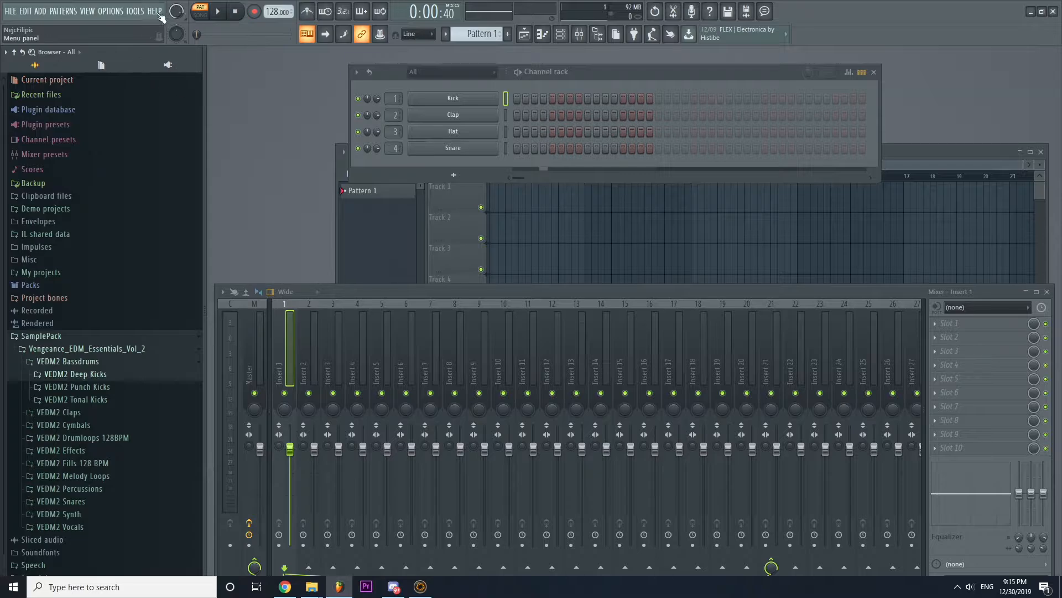
Open the file settings and move the settings window slightly away from the browser.
left_click(121, 12)
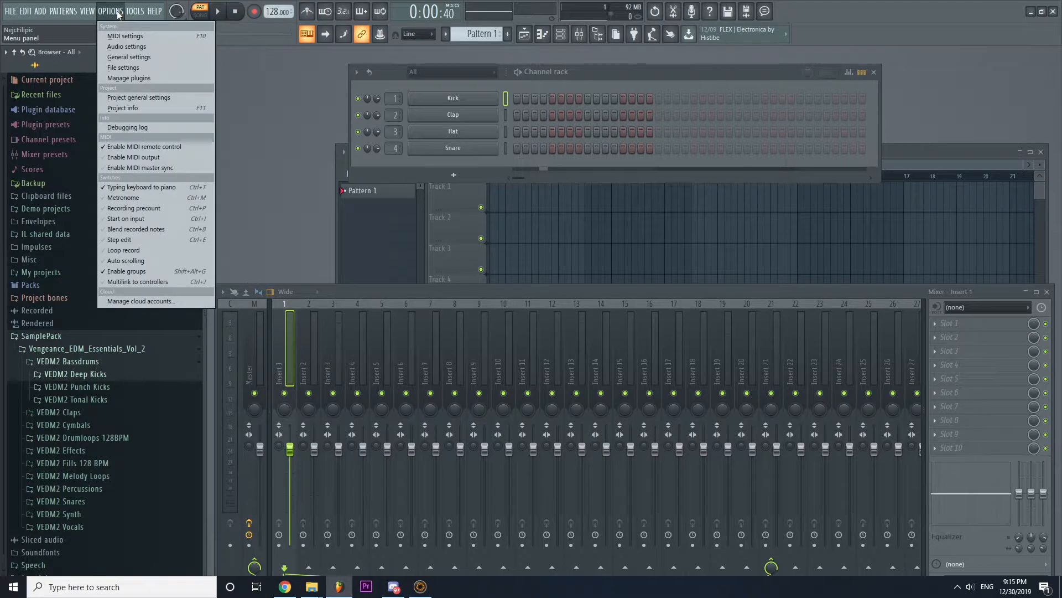
left_click(125, 68)
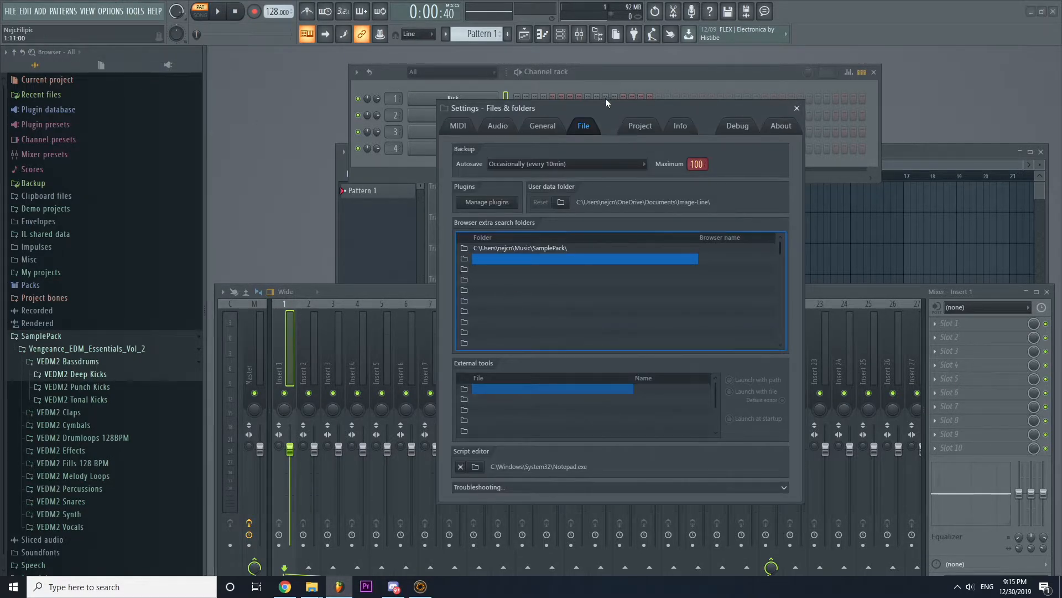
left_click_drag(605, 100, 632, 116)
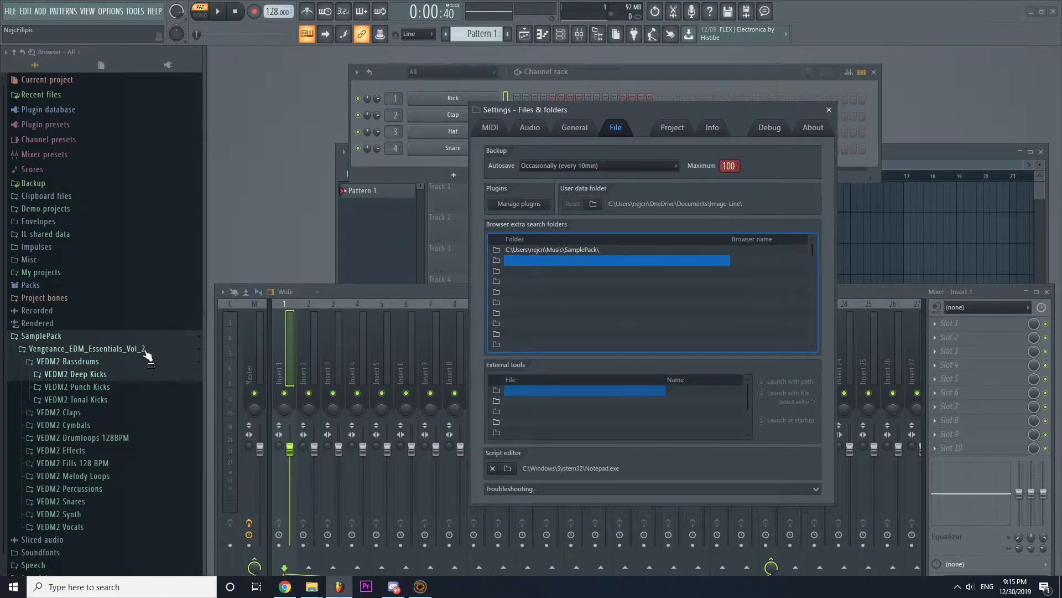
Preview VEDM2 Clap 002 in the VEDM2 Claps folder, and leave the bassdrum and clap folders collapsed.
left_click(139, 372)
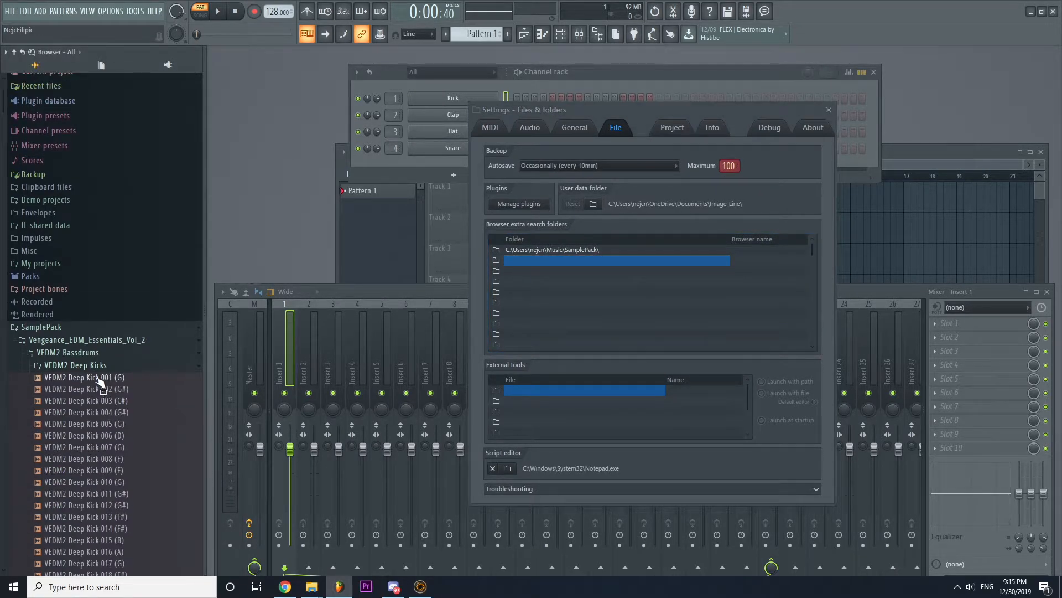
left_click(91, 367)
left_click(96, 403)
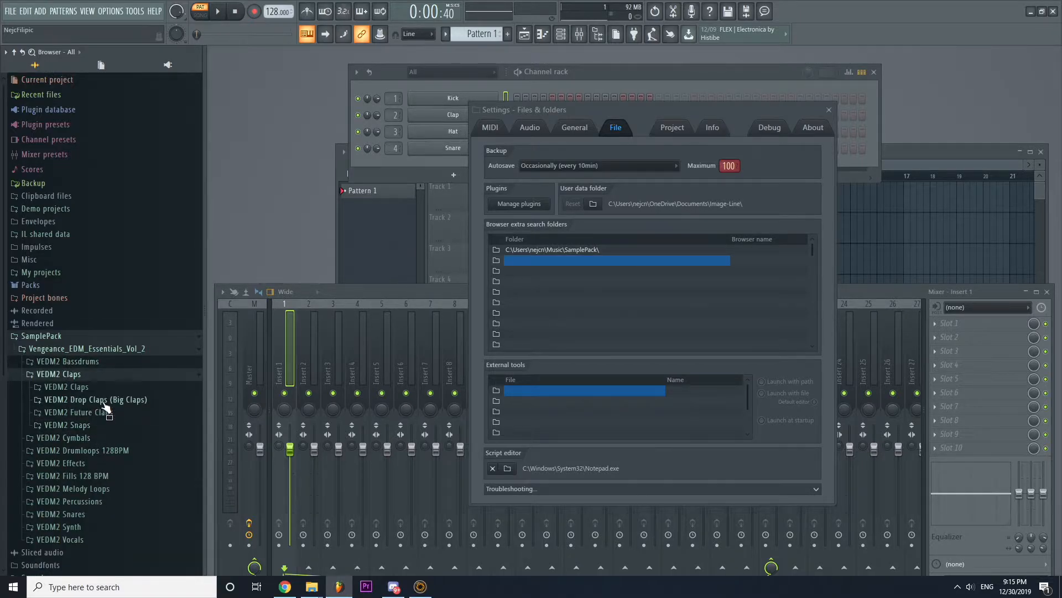
left_click(67, 386)
left_click(114, 390)
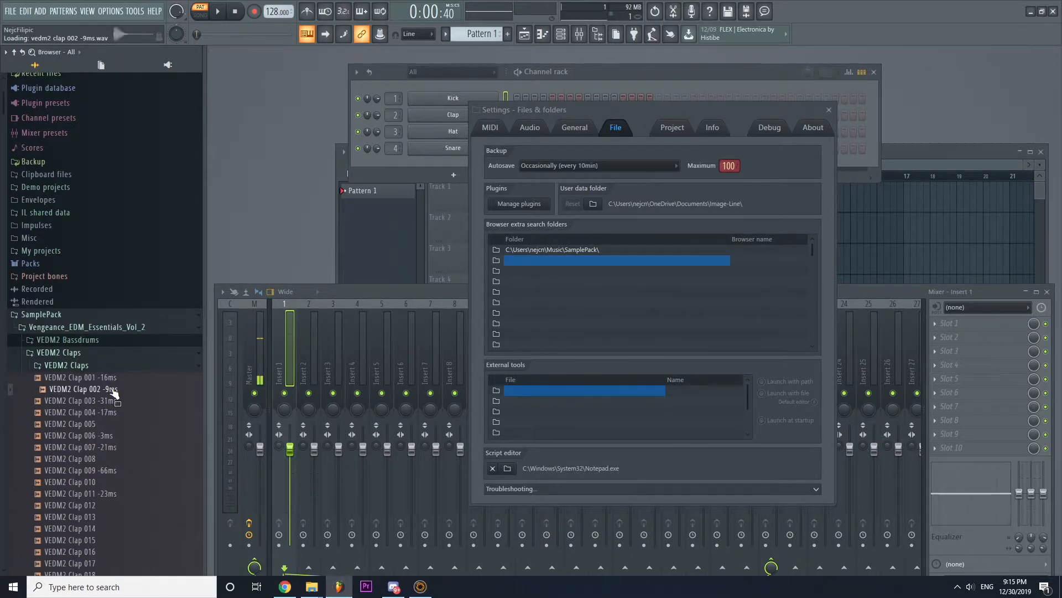
left_click(94, 353)
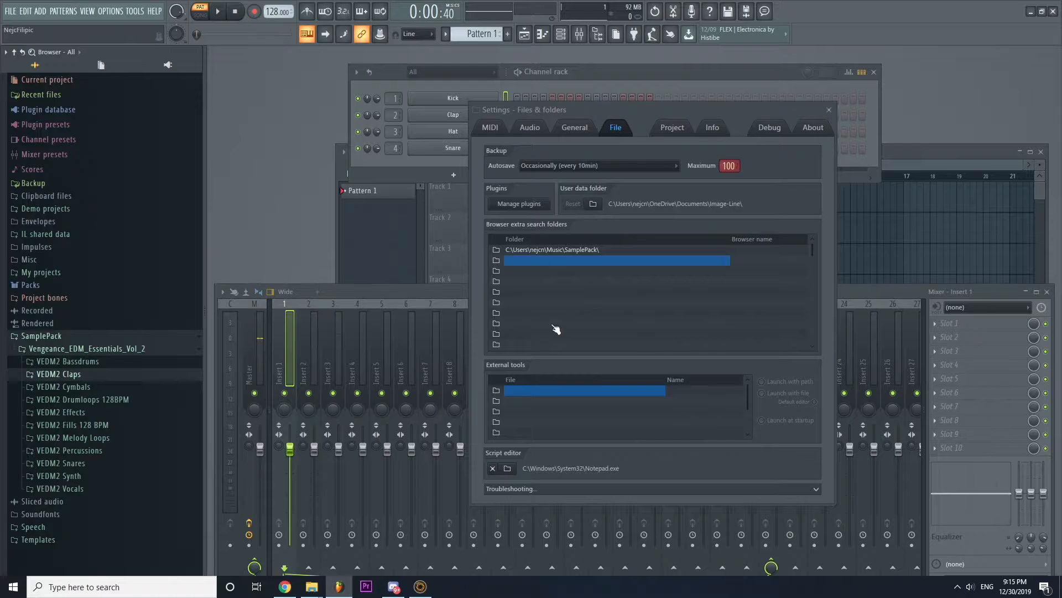
Browse for a directory for the second extra search folder entry, and cancel the selection.
left_click(496, 260)
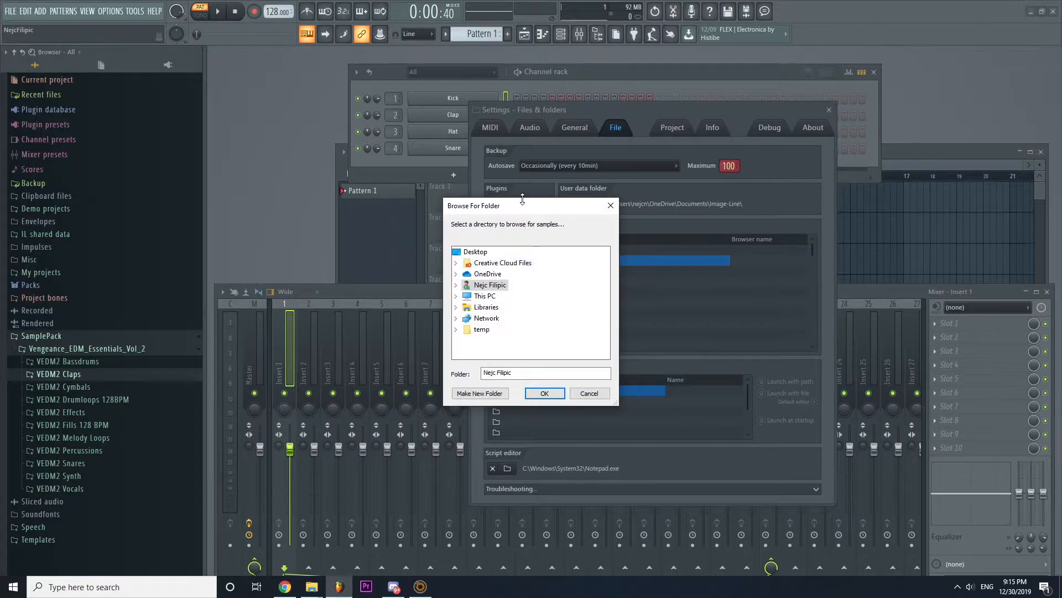
left_click_drag(500, 205, 753, 143)
left_click(708, 223)
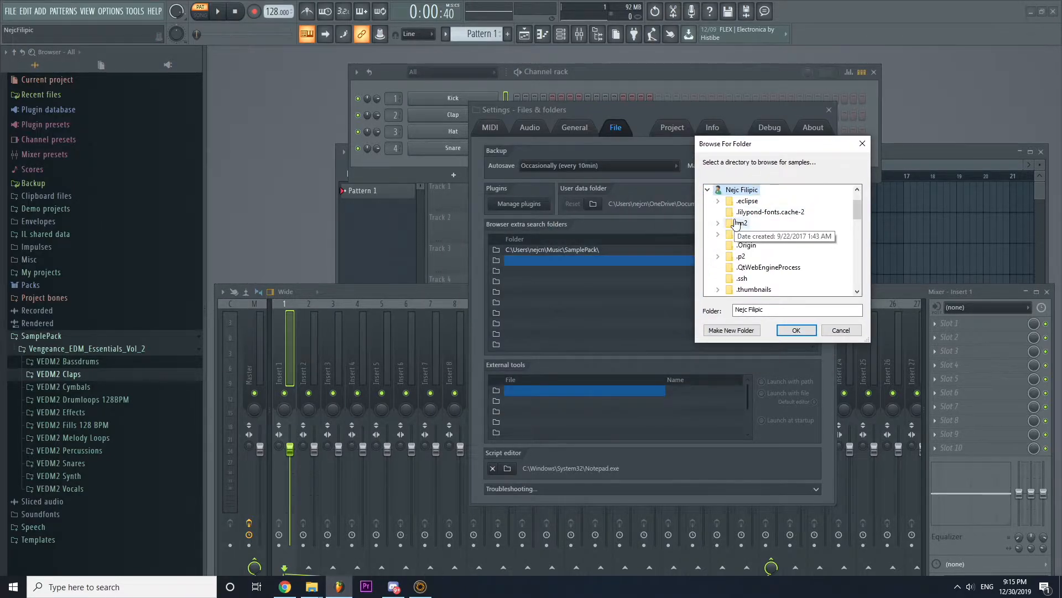
left_click(840, 334)
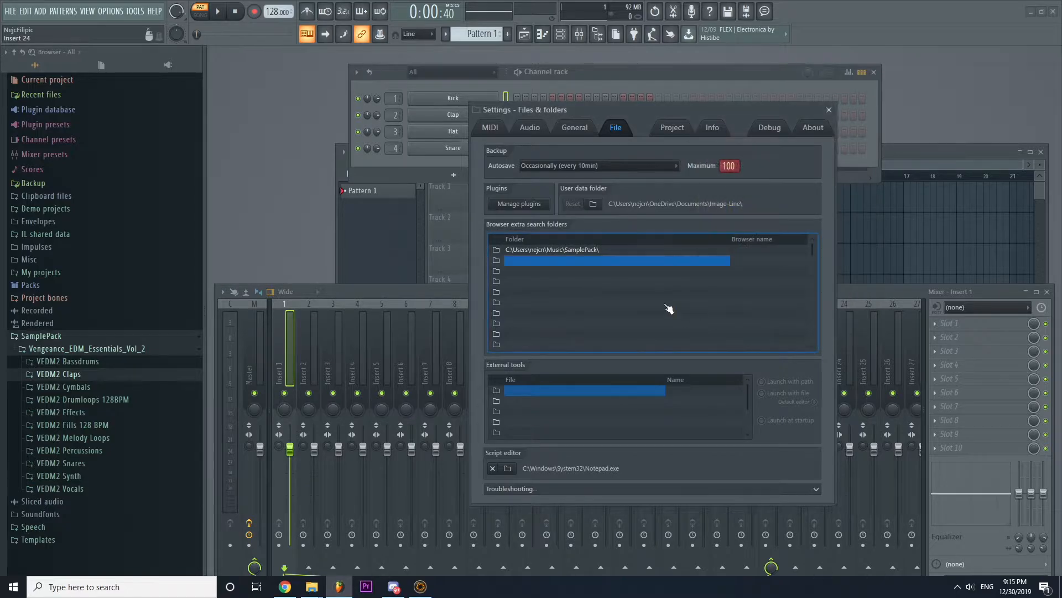
Select the SamplePack entry among the extra search folders and close the settings.
left_click(607, 312)
left_click(569, 252)
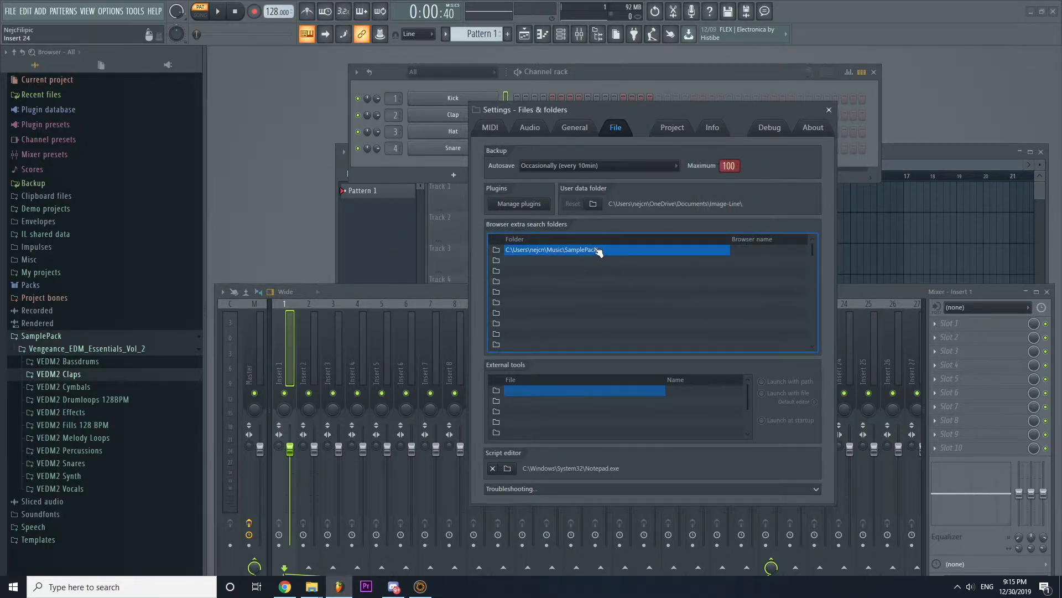
left_click(829, 110)
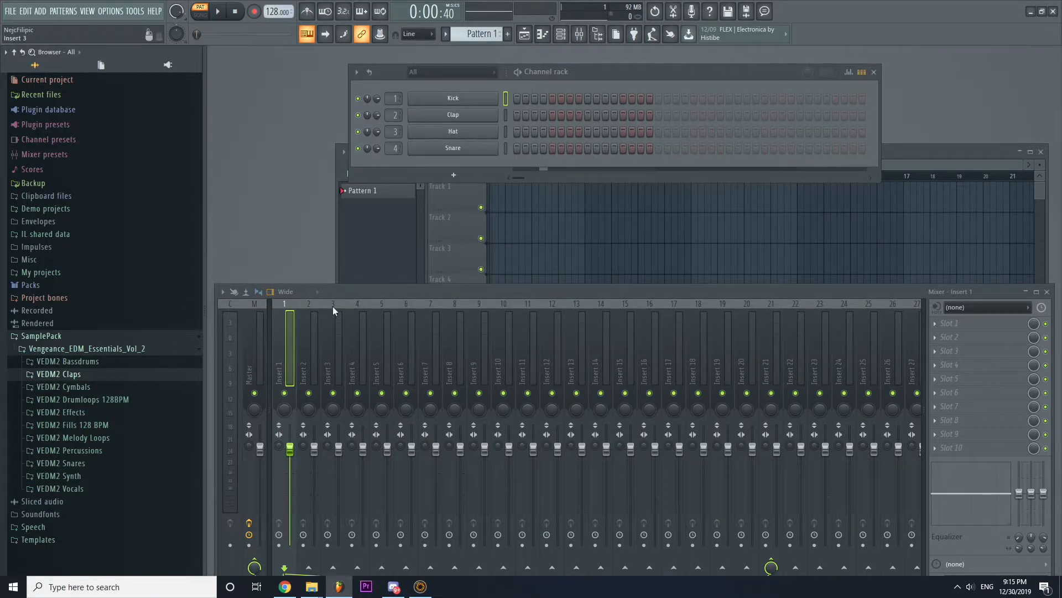
Move the mixer higher in the workspace, and disable the Fruity Limiter on the Master track.
left_click_drag(381, 288, 379, 238)
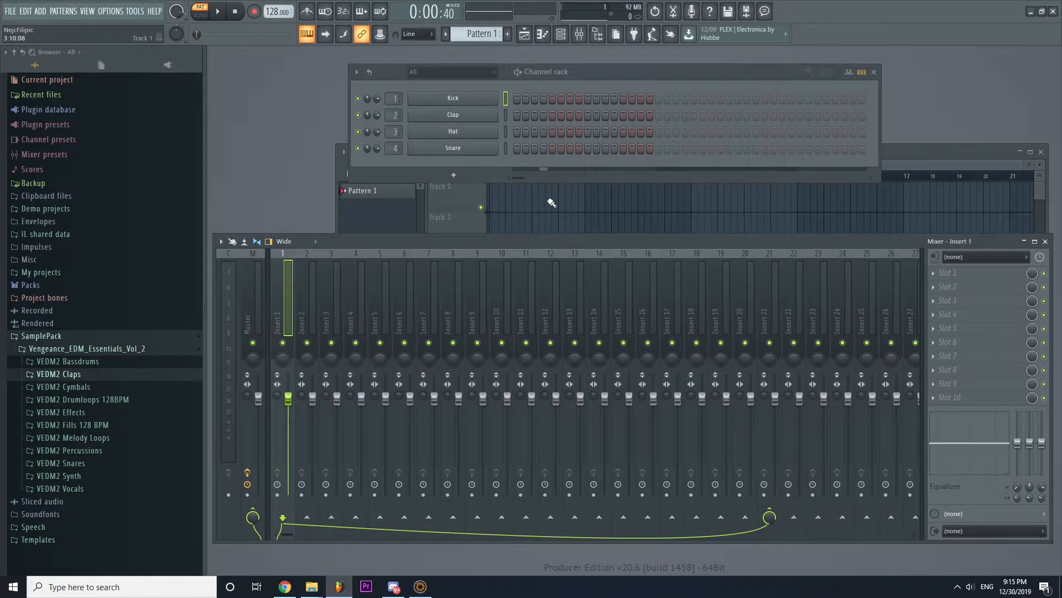
left_click_drag(500, 237, 500, 248)
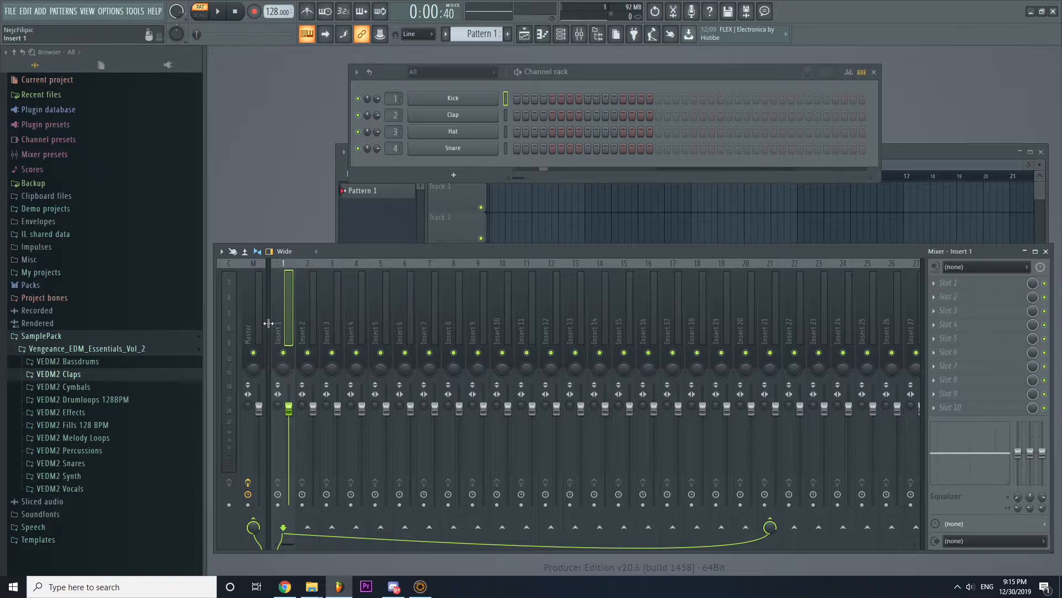
left_click(254, 335)
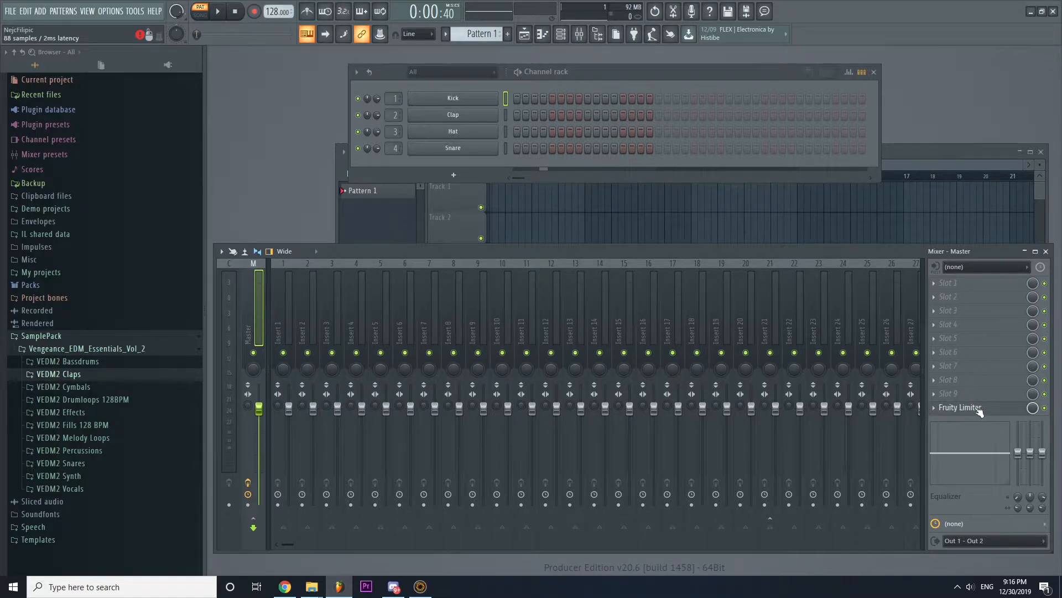
left_click(1045, 407)
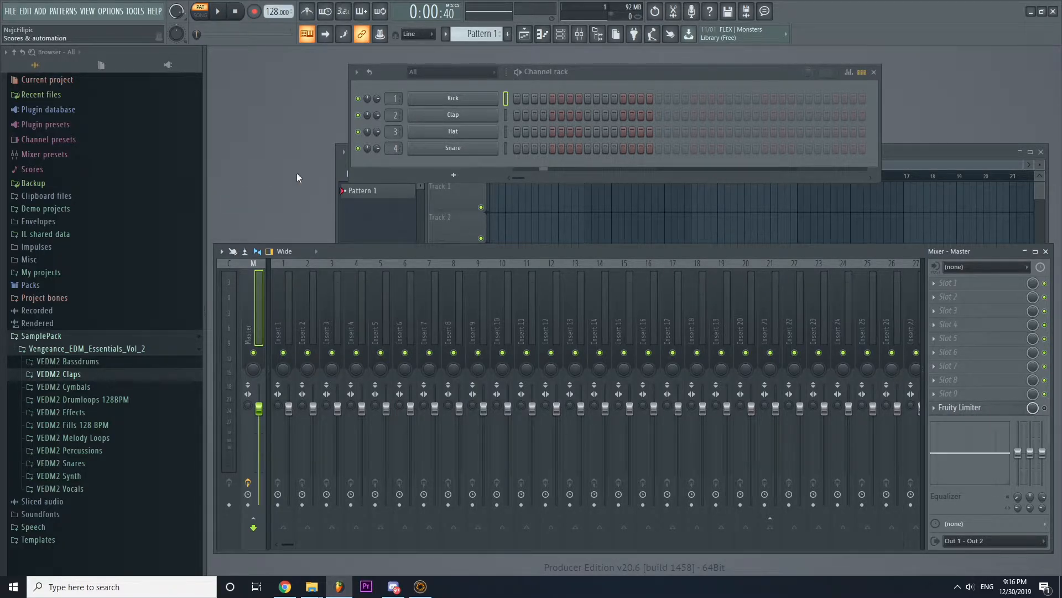
Move the mixer lower, hide and show it again, and shift the Channel rack slightly lower in the workspace.
left_click_drag(826, 252, 834, 282)
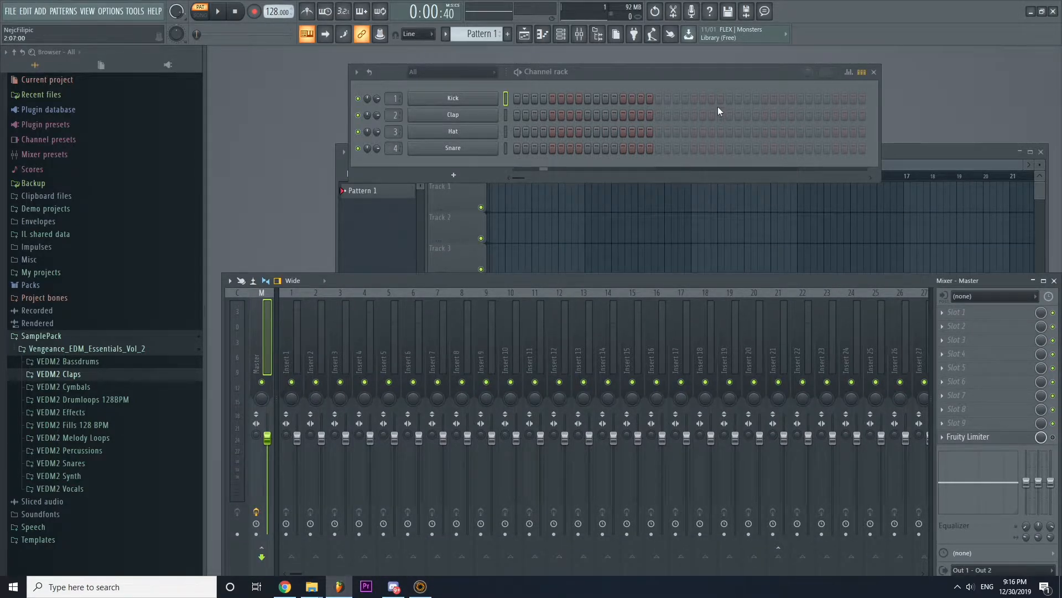
left_click(580, 35)
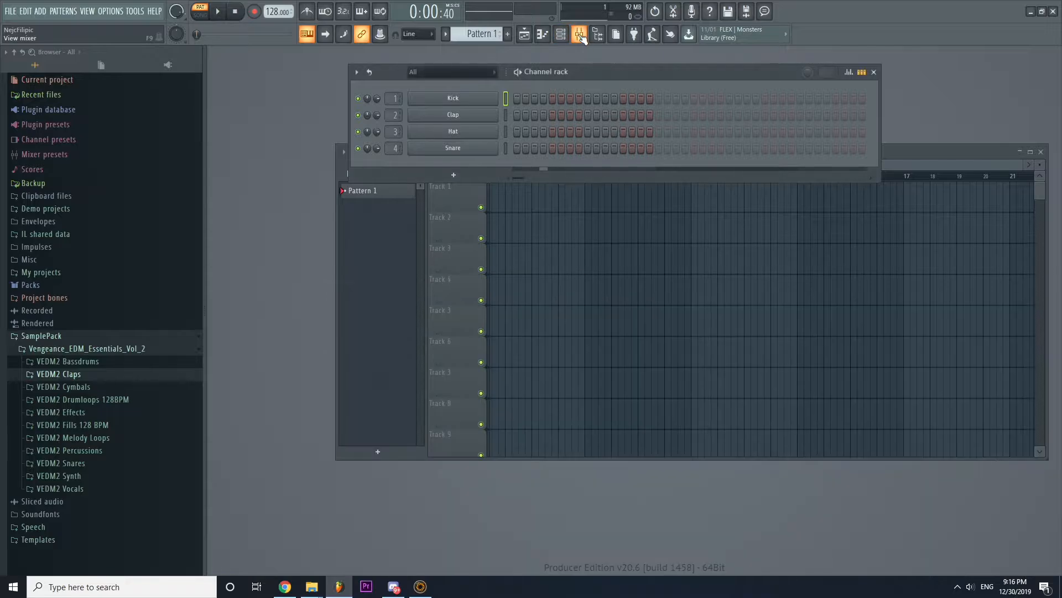
left_click(580, 34)
left_click_drag(737, 71, 649, 102)
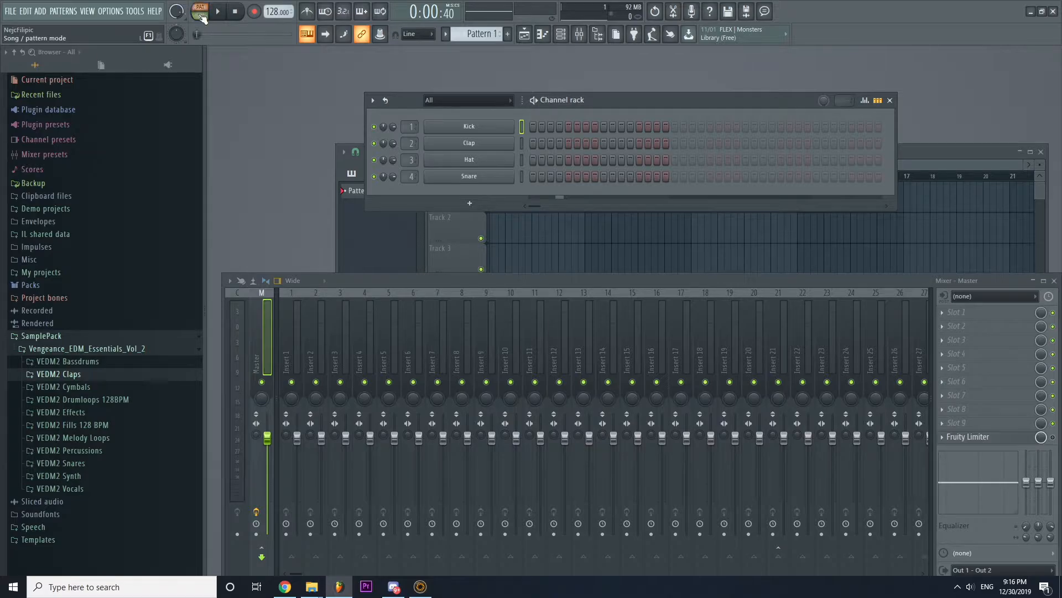
Play Pattern 1 briefly and stop it, and nudge the Channel rack slightly upward.
left_click(219, 12)
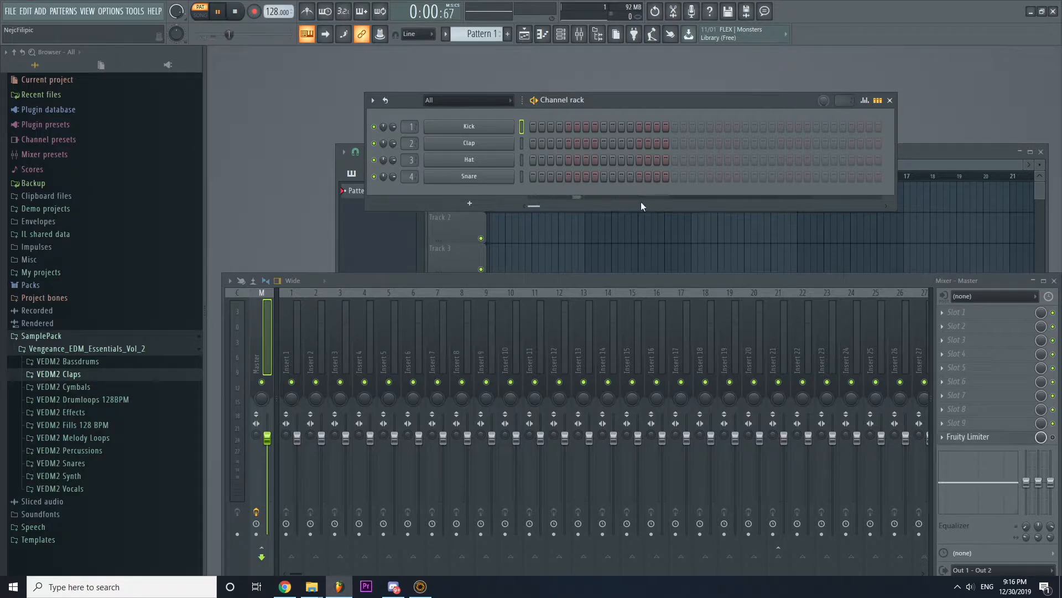
key("space")
left_click_drag(629, 101, 632, 90)
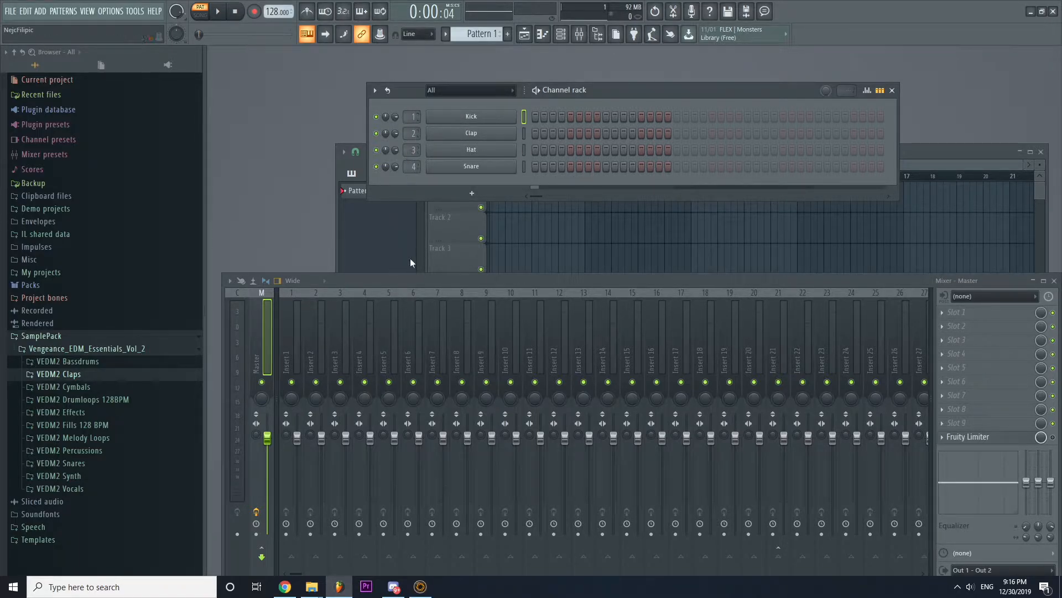
Raise the mixer in the workspace and select mixer tracks Insert 1 to Insert 4 in turn, ending on Insert 1.
left_click_drag(409, 281, 410, 244)
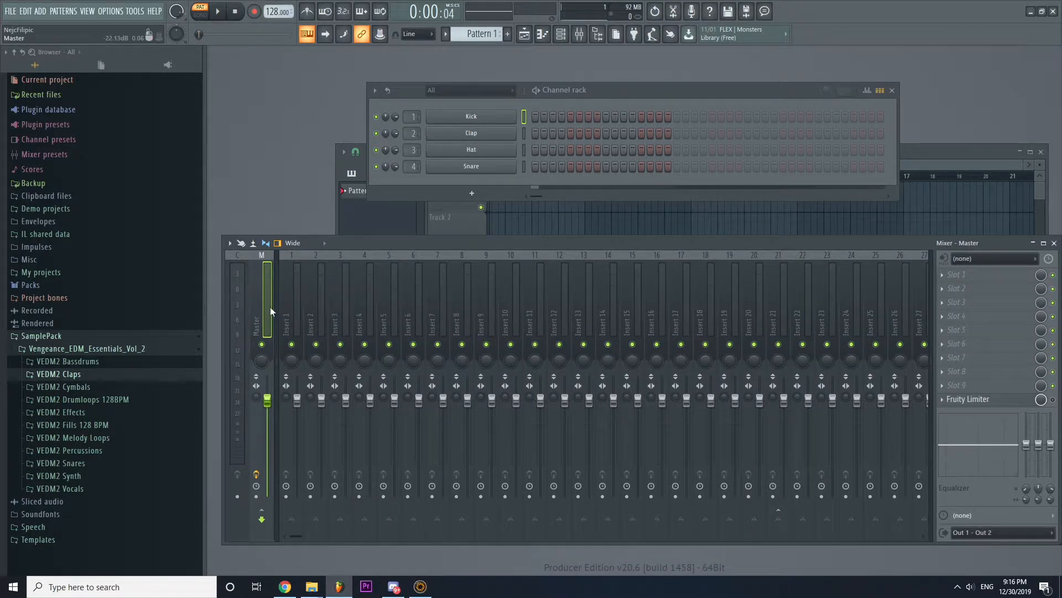
left_click(289, 274)
left_click(313, 273)
left_click(343, 273)
left_click(363, 271)
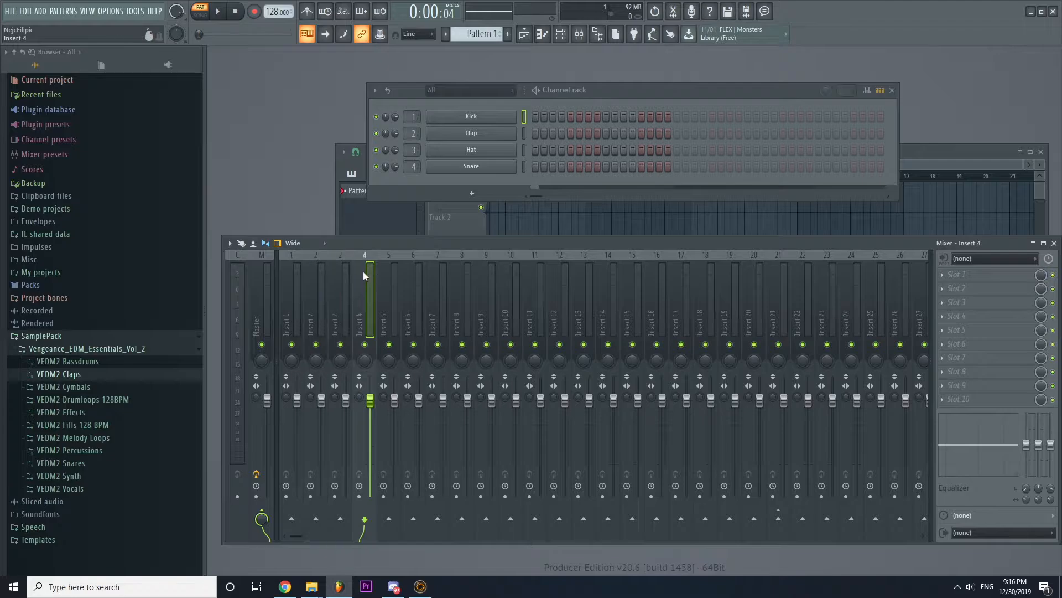
left_click(296, 271)
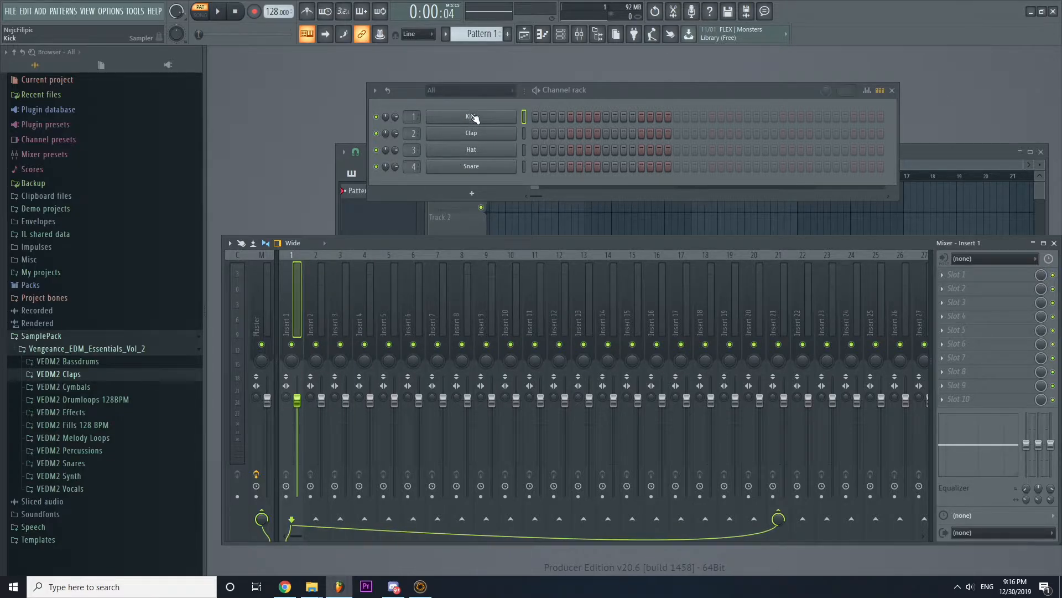
Reroute the Kick, Clap, Hat and Snare channels from their own inserts to the Master track, and raise the Channel rack.
left_click_drag(415, 125, 411, 169)
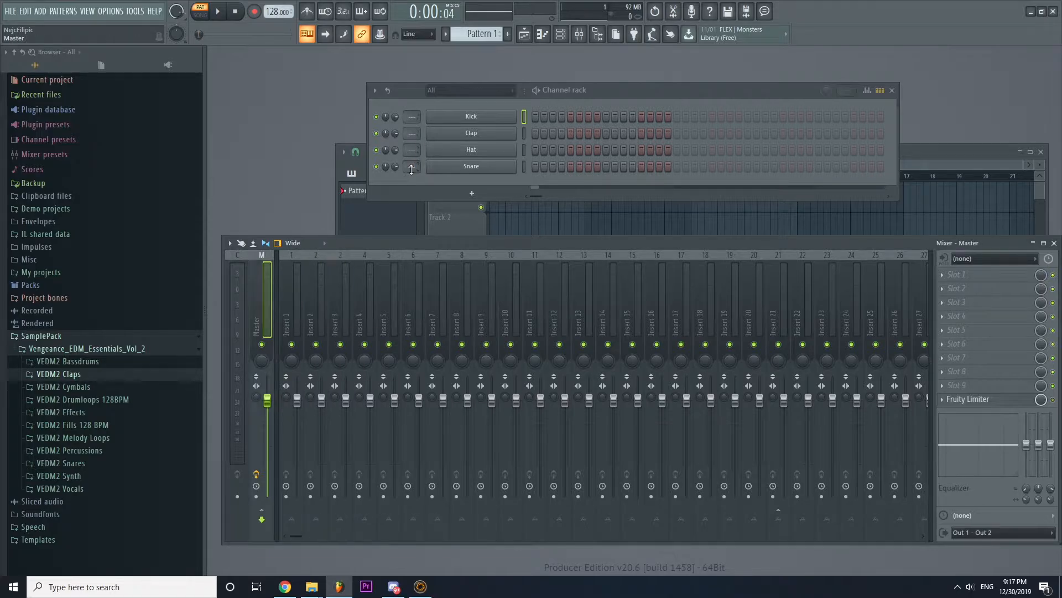
left_click_drag(622, 86, 625, 71)
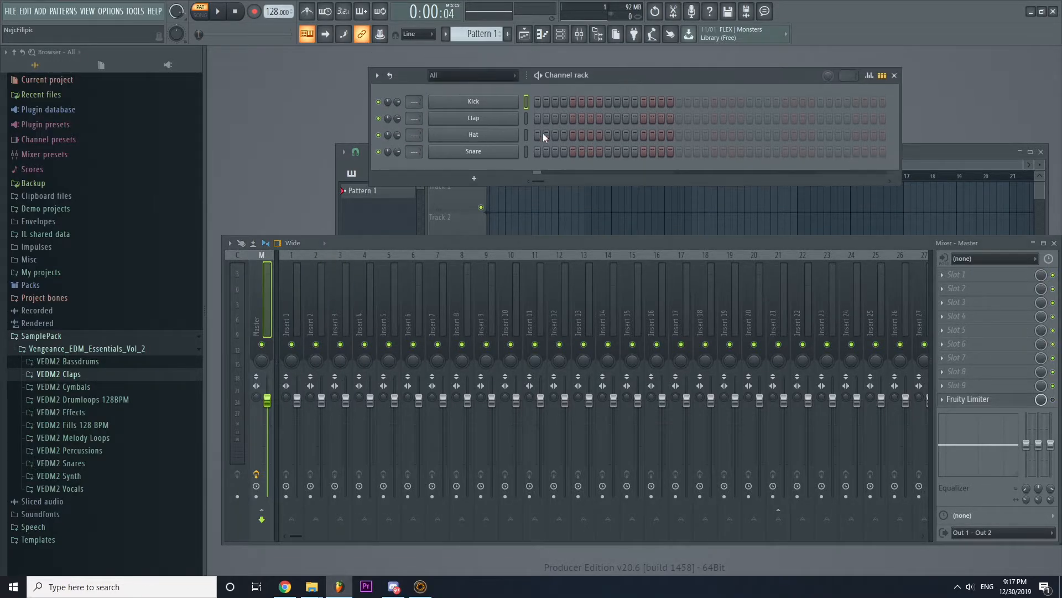
Collapse the Vengeance_EDM_Essentials_Vol_2 folder, and review the extra search folders in the file settings before closing them.
left_click(105, 349)
left_click(135, 11)
mouse_move(111, 11)
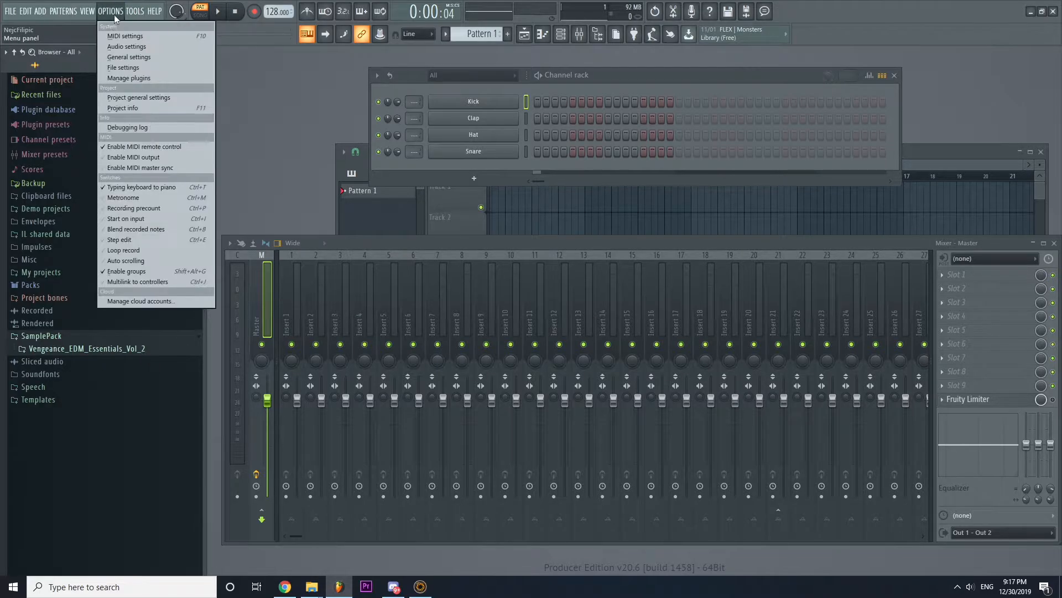
left_click(125, 69)
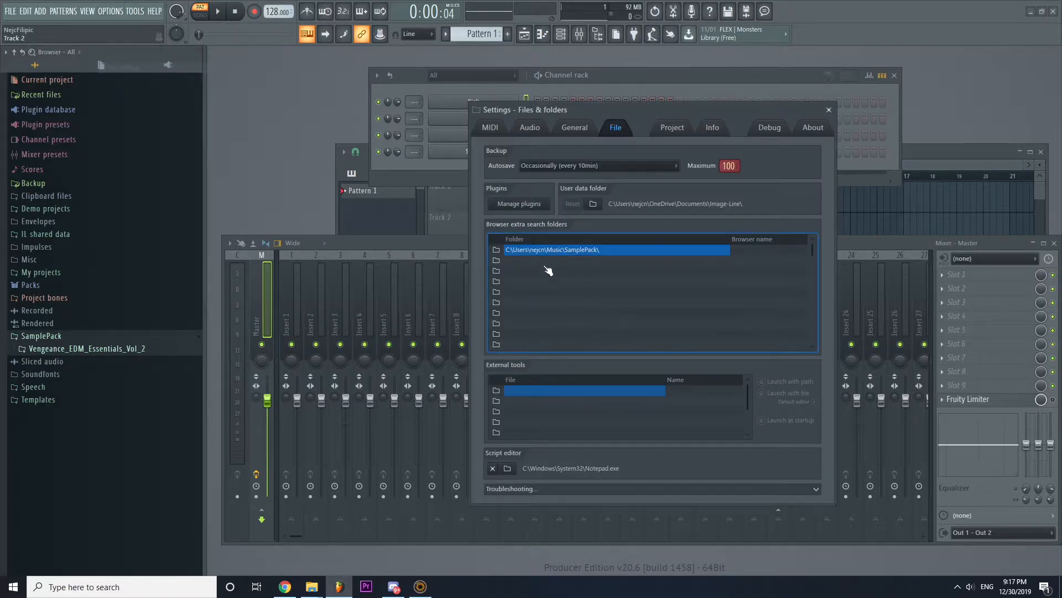
left_click(830, 109)
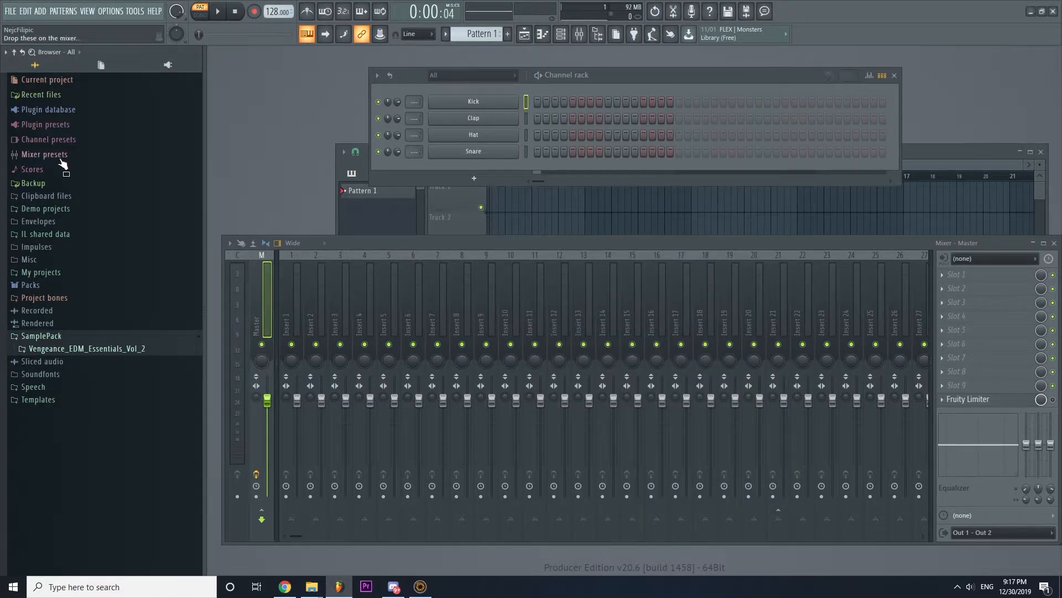
Expand SamplePack's Vengeance_EDM_Essentials_Vol_2 folder down to the VEDM2 Deep Kicks samples inside VEDM2 Bassdrums.
left_click(67, 336)
left_click(78, 338)
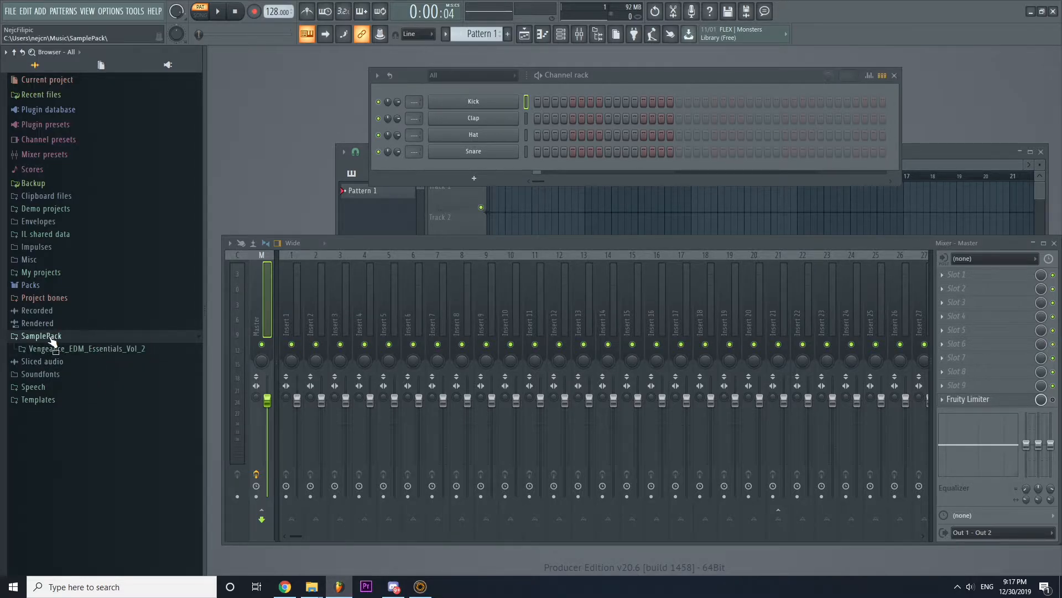
left_click(96, 352)
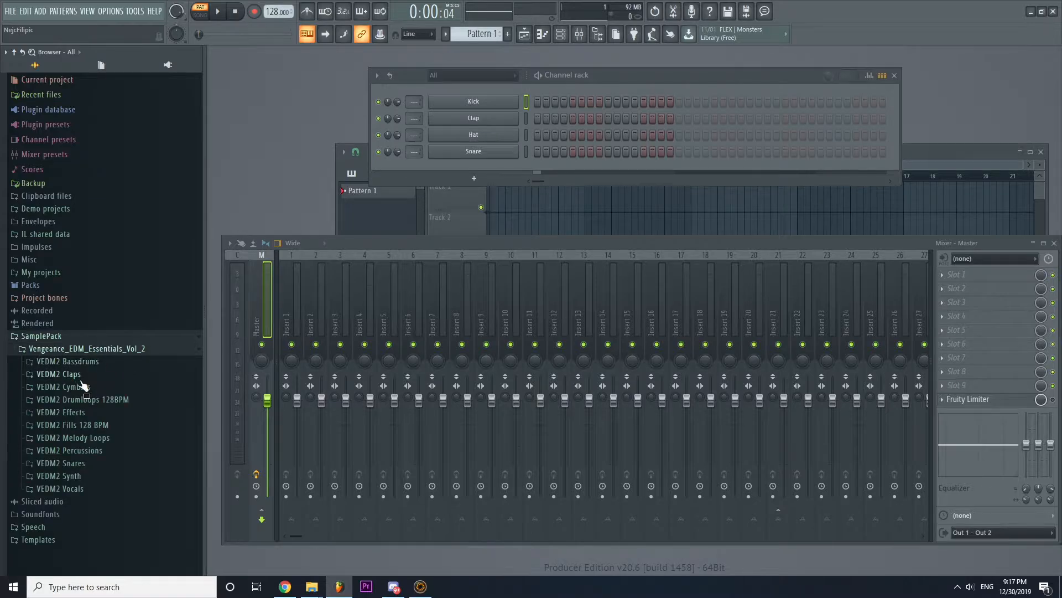
left_click(83, 362)
left_click(83, 374)
scroll(83, 379, "down", 2)
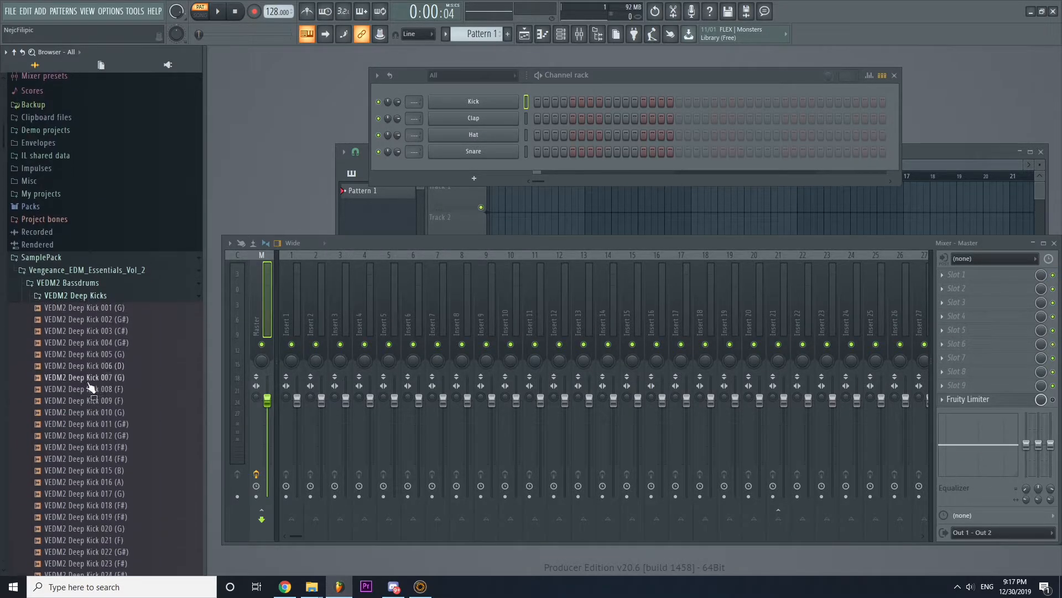
Preview VEDM2 Deep Kick samples 009, 011, 012, 013 and 014 in the VEDM2 Deep Kicks folder.
left_click(86, 401)
left_click(85, 424)
left_click(83, 436)
left_click(83, 447)
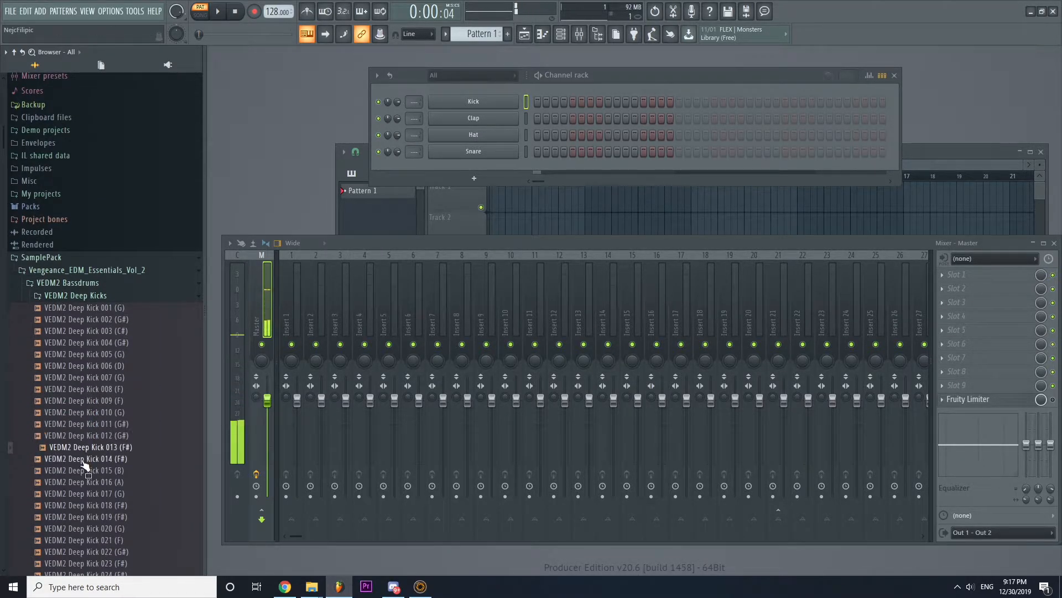
left_click(83, 459)
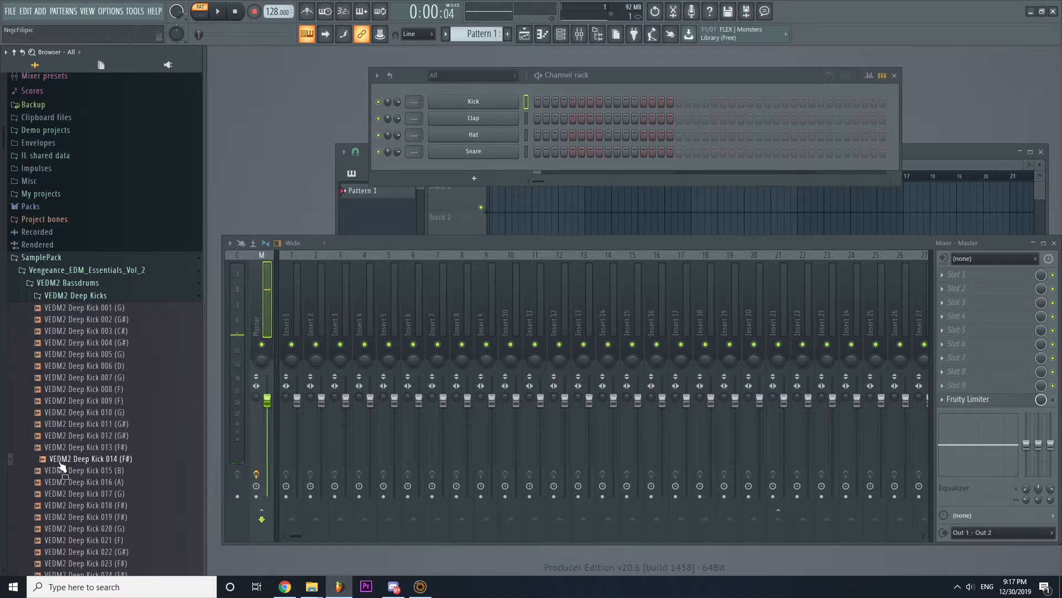
Load the VEDM2 Deep Kick 014 (F#) sample onto the Kick channel in the Channel rack.
left_click_drag(58, 463, 479, 101)
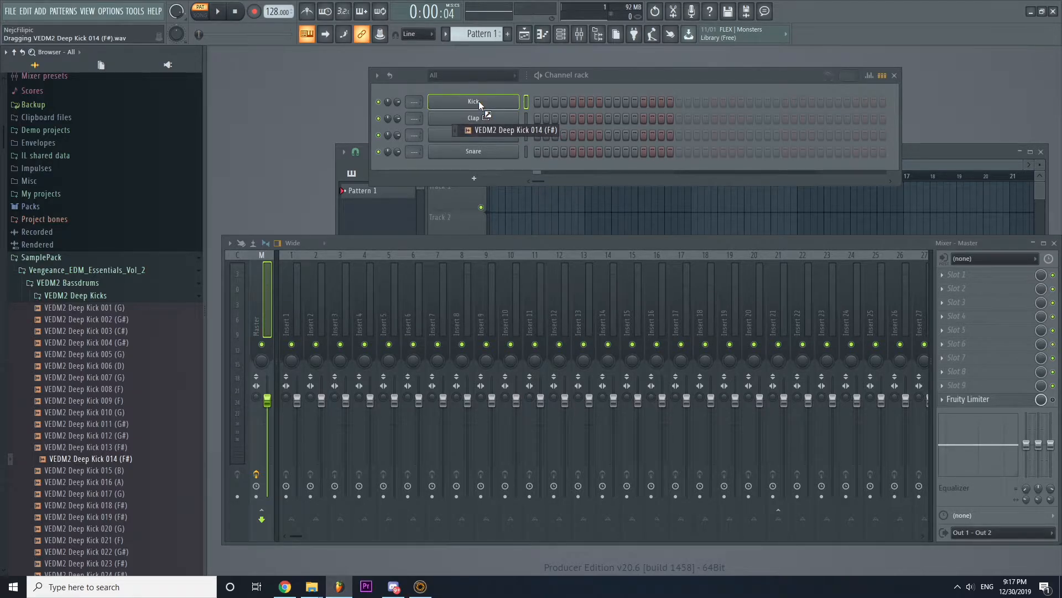
mouse_move(479, 101)
left_mouse_down()
mouse_move(476, 167)
mouse_move(453, 162)
mouse_move(476, 161)
mouse_move(467, 104)
left_mouse_up()
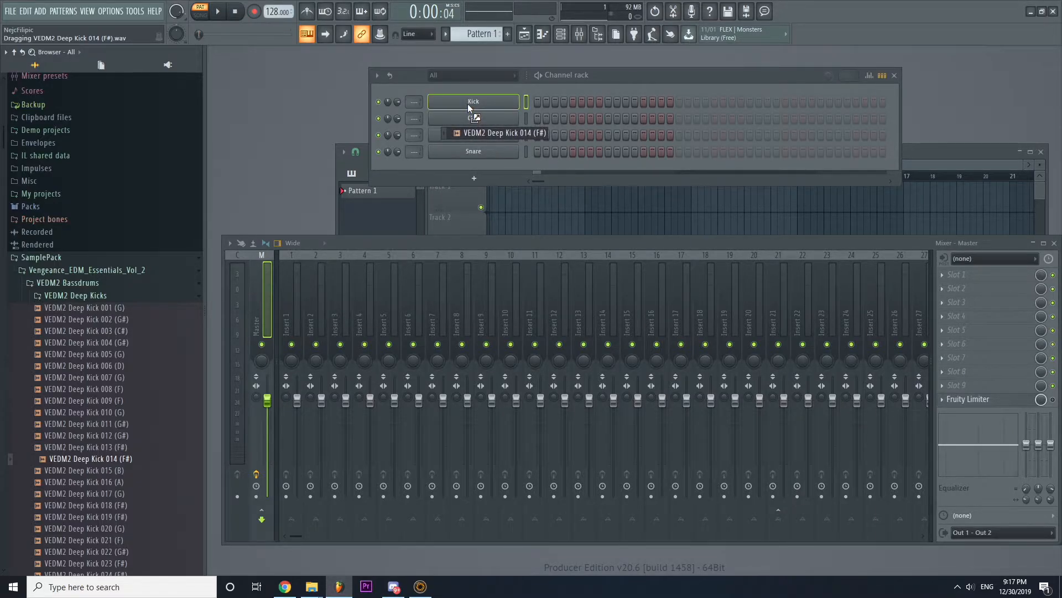
left_click_drag(467, 104, 467, 104)
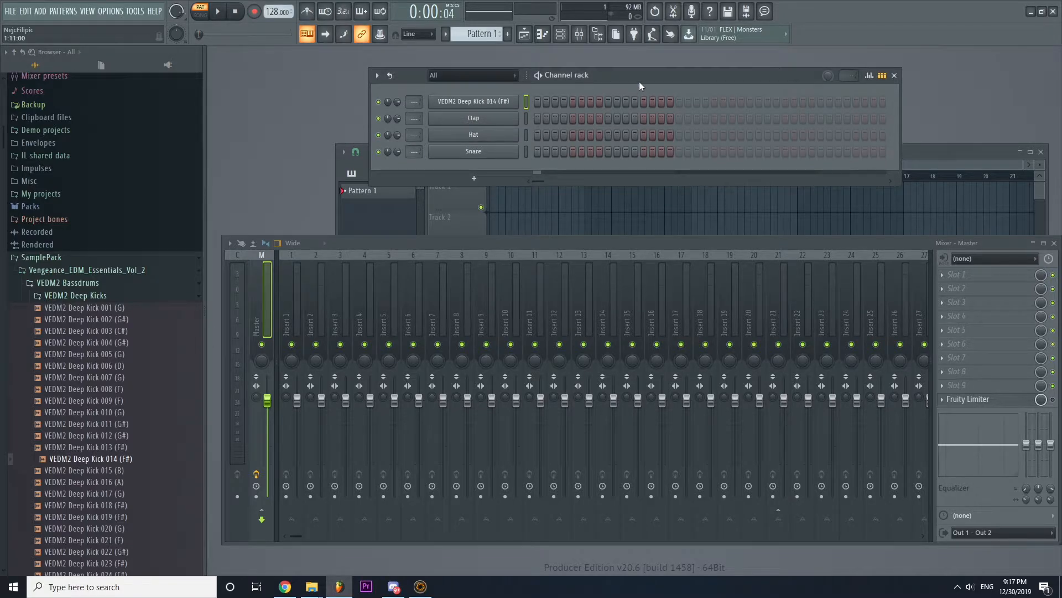
Reposition the Channel rack, place kick hits on steps 1, 5, 9 and 13, and play the pattern briefly.
left_click_drag(639, 86, 629, 71)
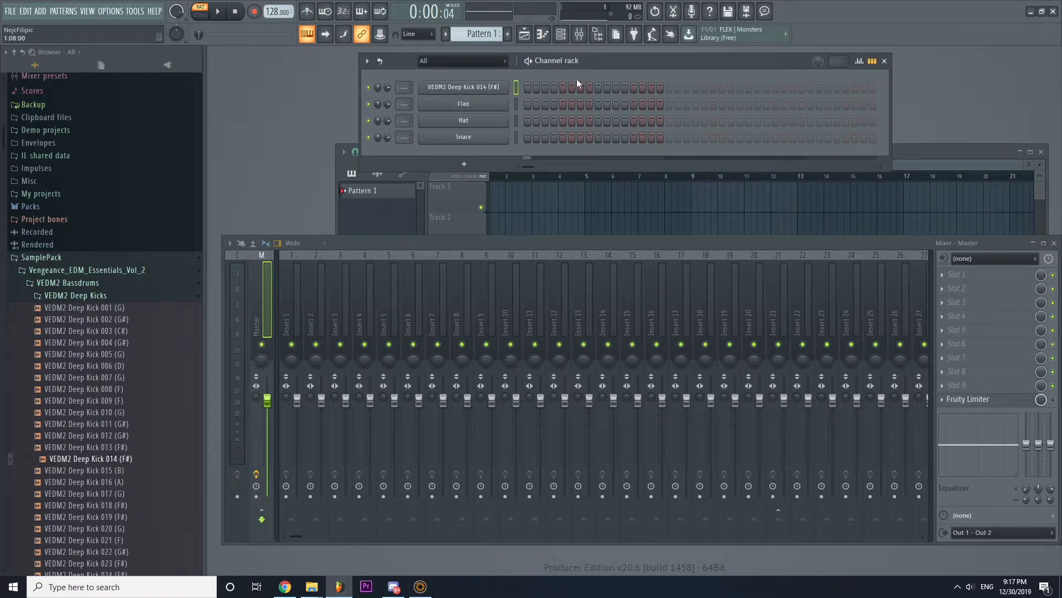
left_click_drag(627, 65, 605, 64)
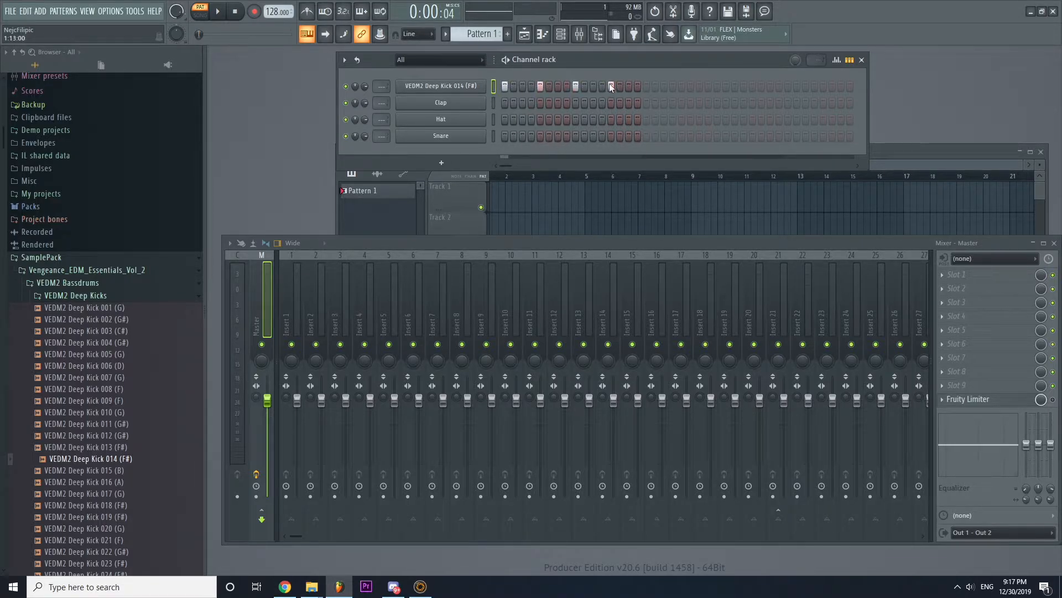
left_click(219, 18)
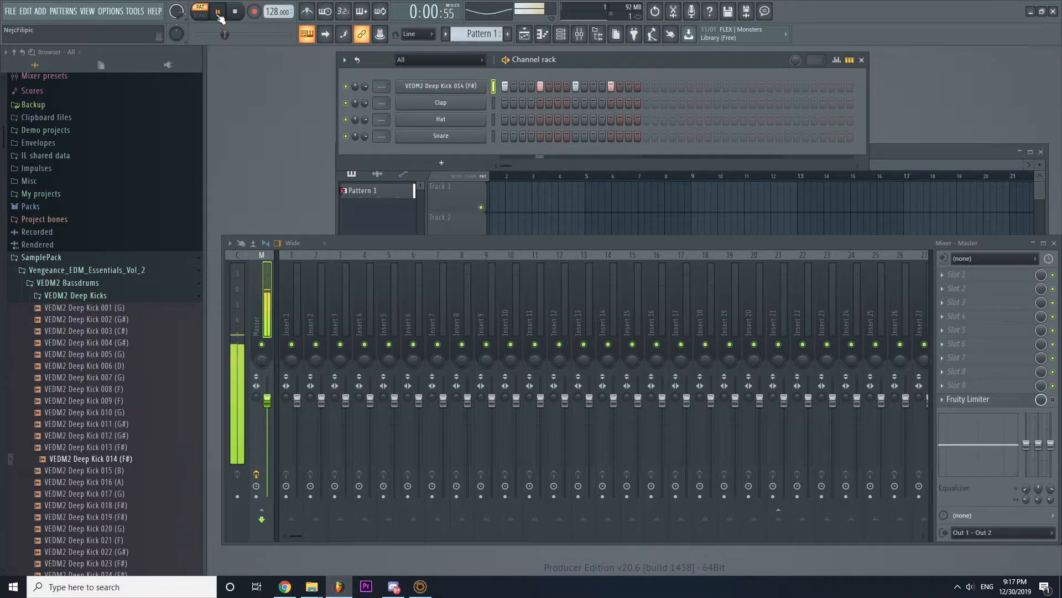
key("space")
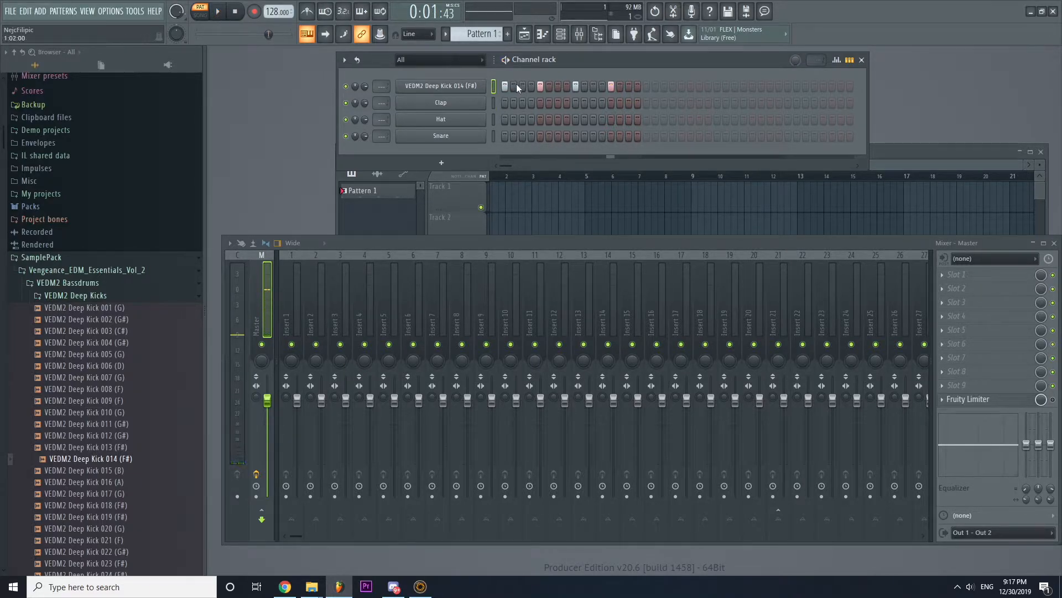
Try extra kick hits on steps 3 and 7, play the pattern, and remove the extra hits.
left_click(221, 16)
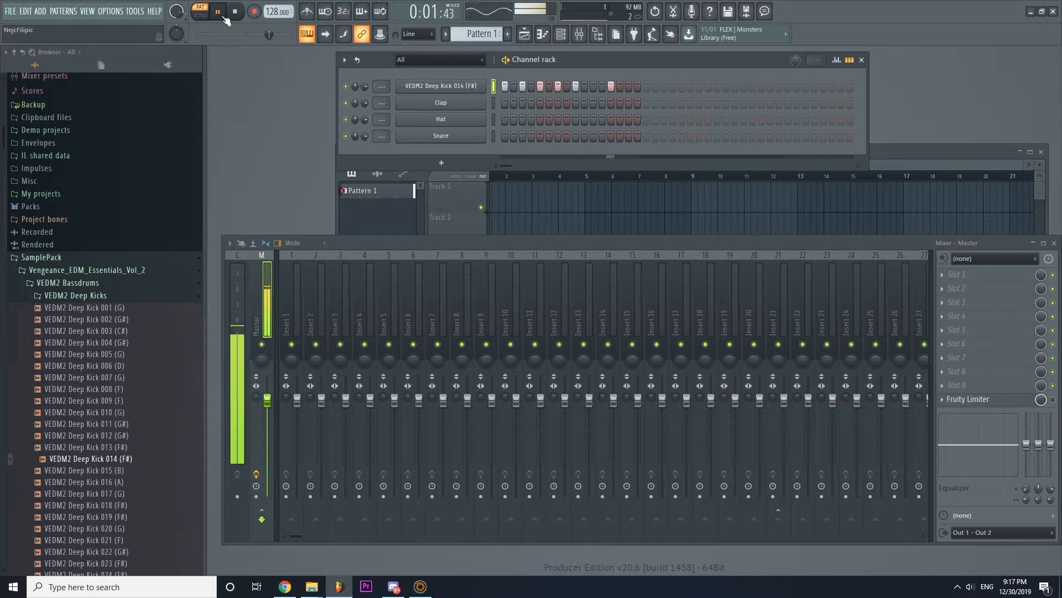
left_click(224, 17)
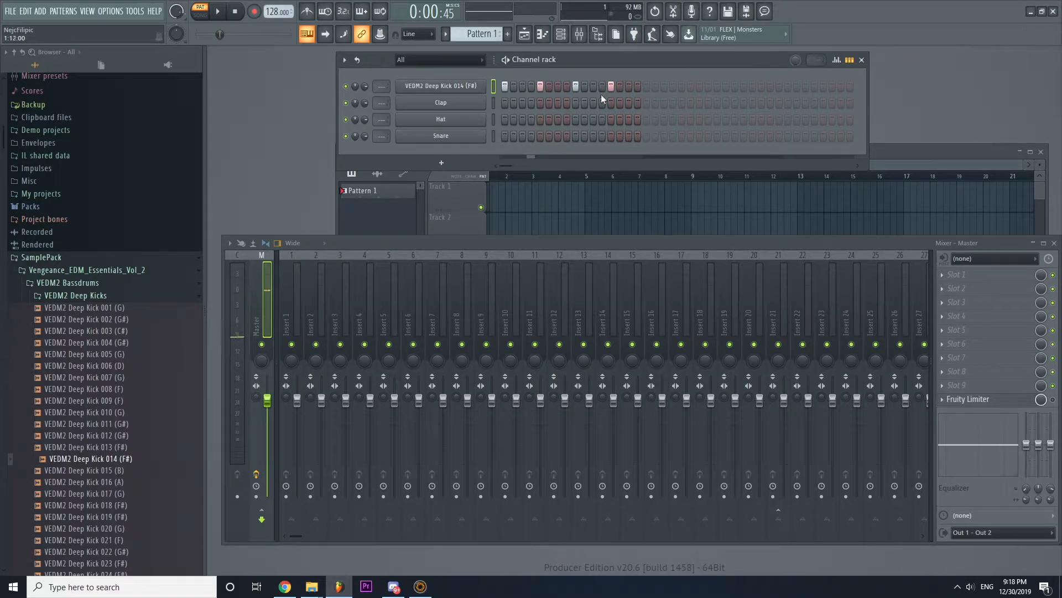
Fill the kick channel on every 4 steps, and shift the Channel rack slightly sideways.
right_click(459, 85)
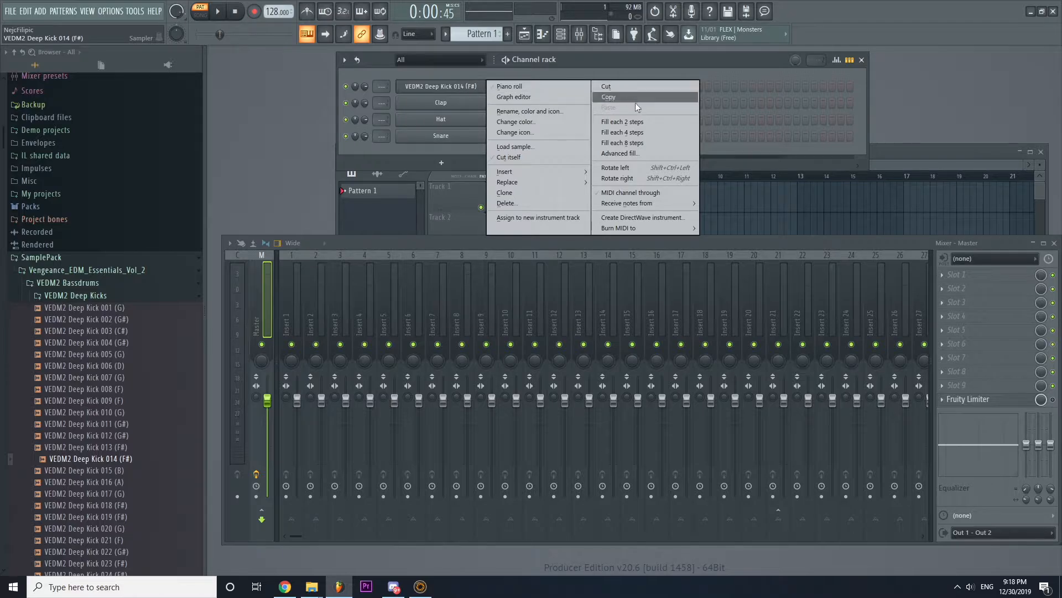
left_click(642, 132)
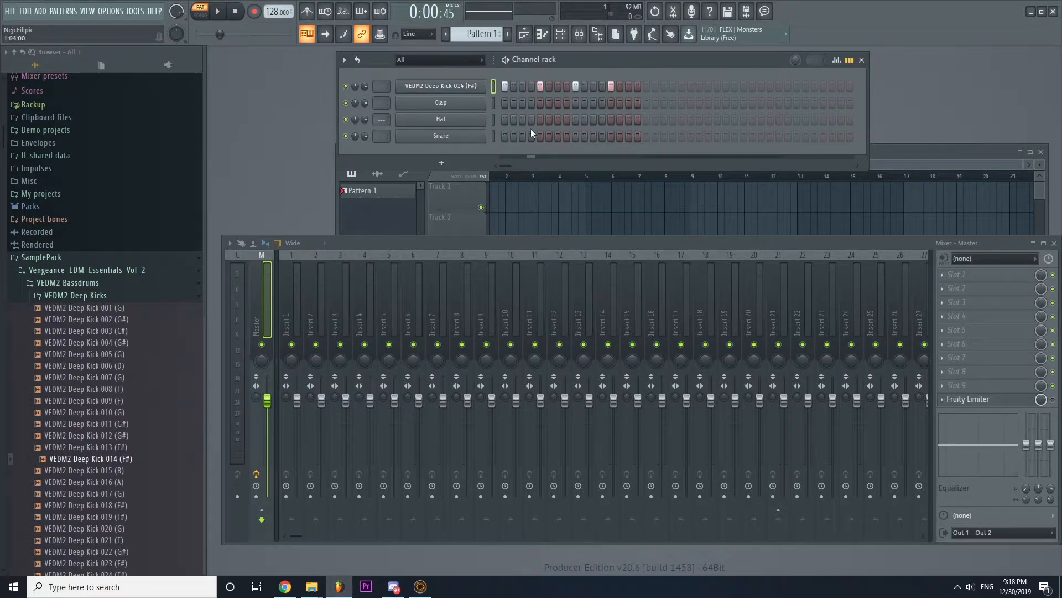
left_click_drag(666, 62, 680, 64)
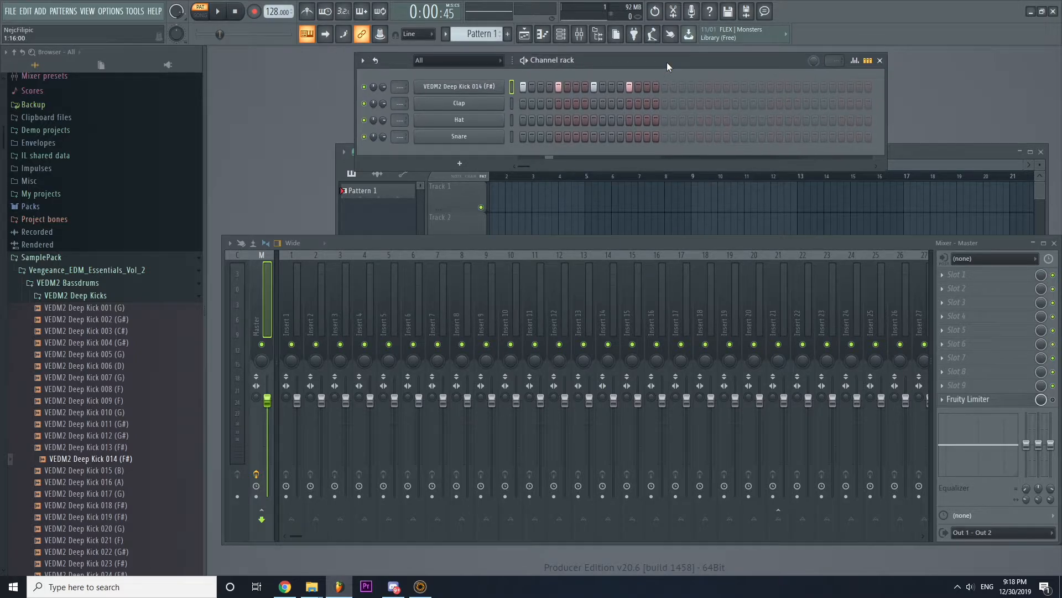
Rename the VEDM2 Deep Kick 014 (F#) channel to KICK 1.
right_click(447, 87)
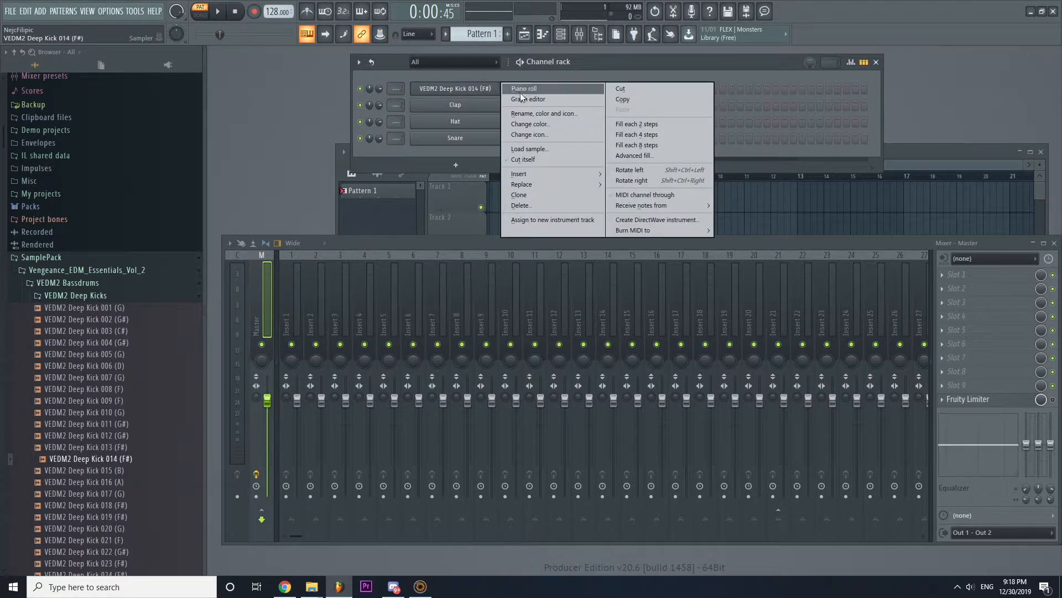
left_click(534, 114)
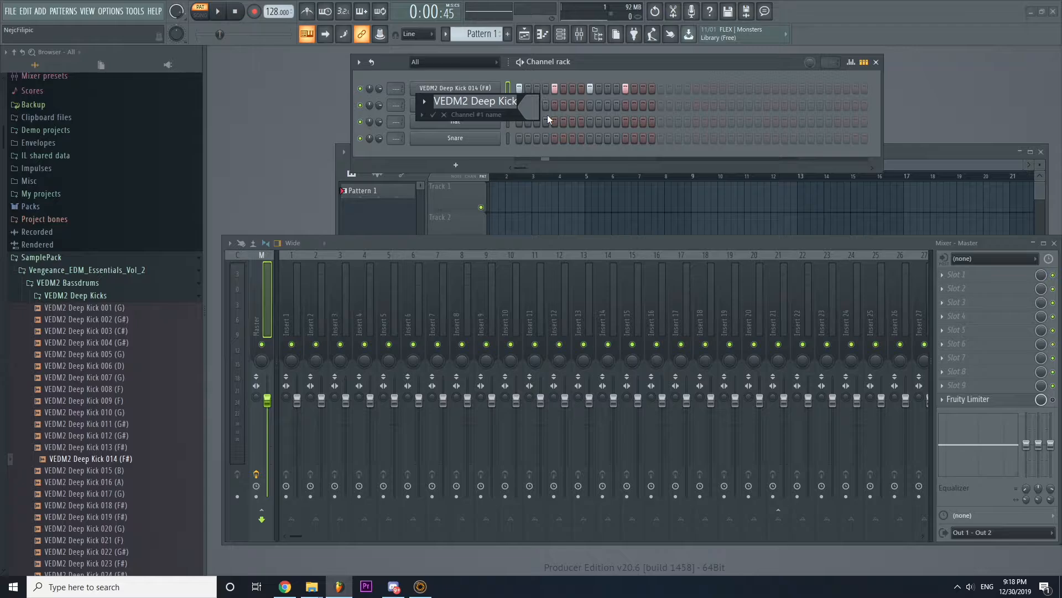
type("KICK 1")
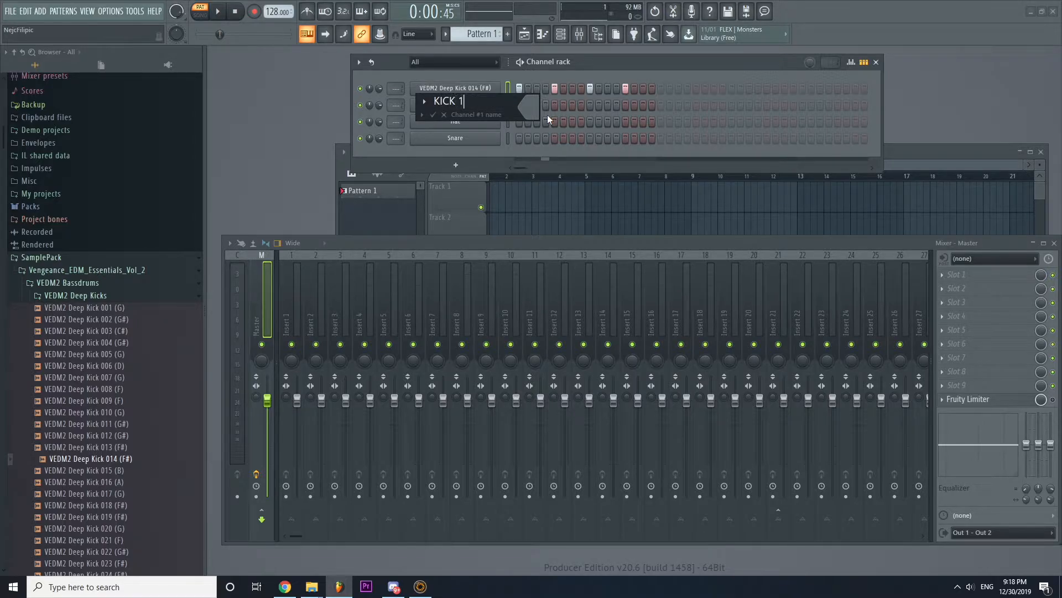
key("Return")
Spread the windows apart by placing the mixer slightly lower and the Channel rack near the top of the workspace.
left_click_drag(646, 69, 630, 76)
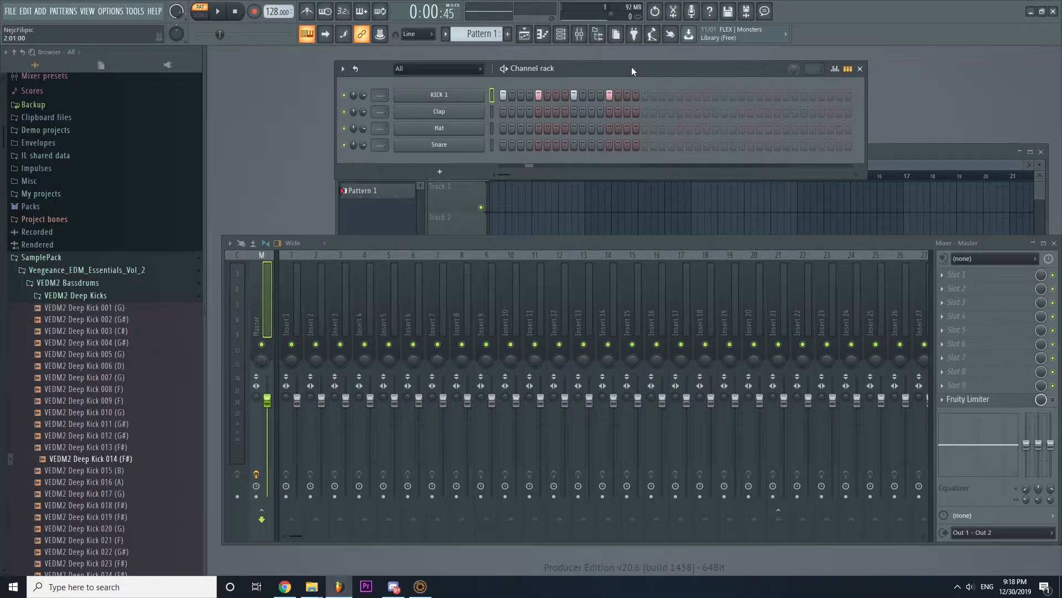
mouse_move(415, 240)
left_mouse_down()
mouse_move(420, 254)
mouse_move(411, 258)
left_mouse_up()
left_click_drag(604, 70, 596, 58)
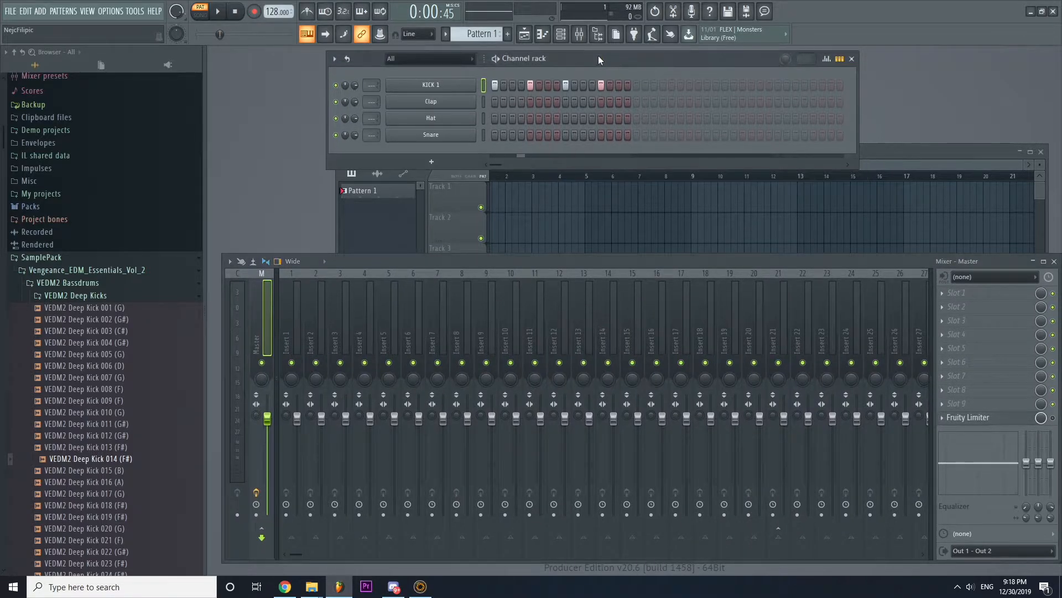
Assign the KICK 1 channel to a new instrument track, and shift the mixer window slightly lower.
right_click(415, 85)
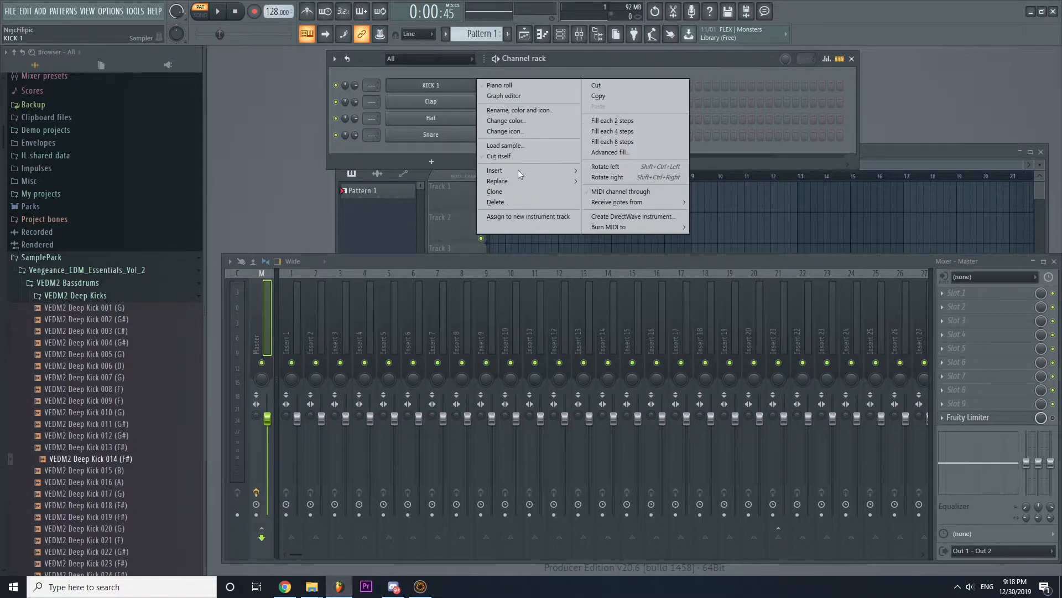
left_click(520, 217)
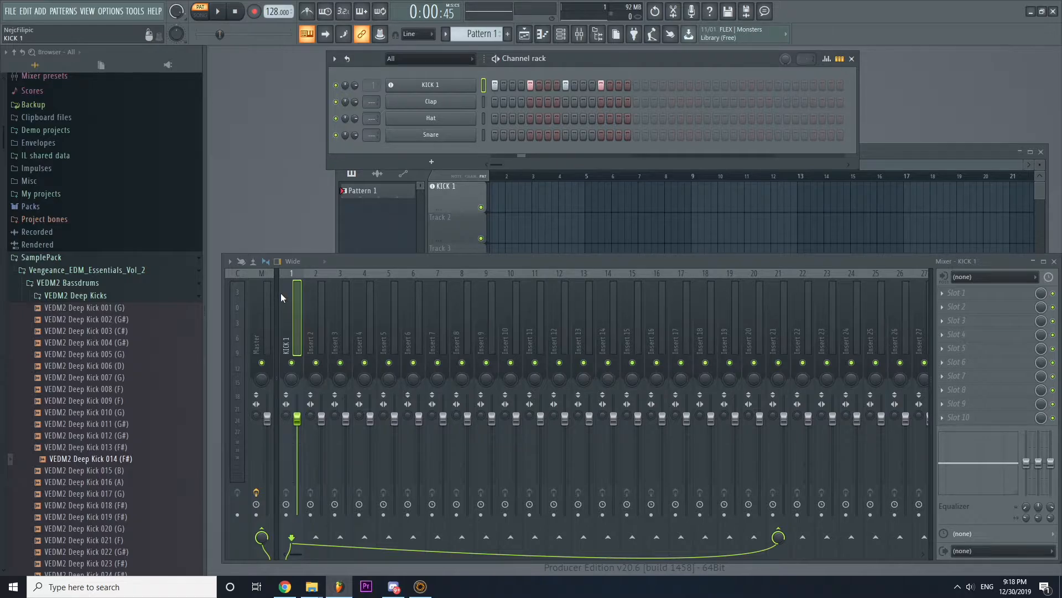
mouse_move(392, 252)
left_mouse_down()
mouse_move(374, 265)
mouse_move(380, 246)
mouse_move(376, 257)
left_mouse_up()
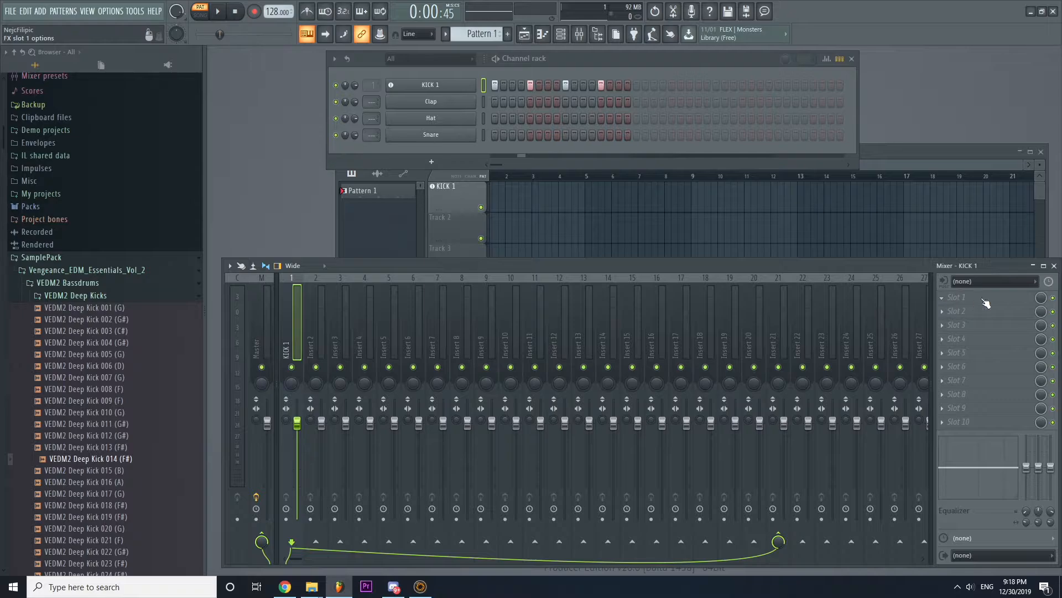
Load Fruity Parametric EQ 2 into slot 1 of the KICK 1 mixer track and place its window over the Channel rack's far end.
left_click(943, 299)
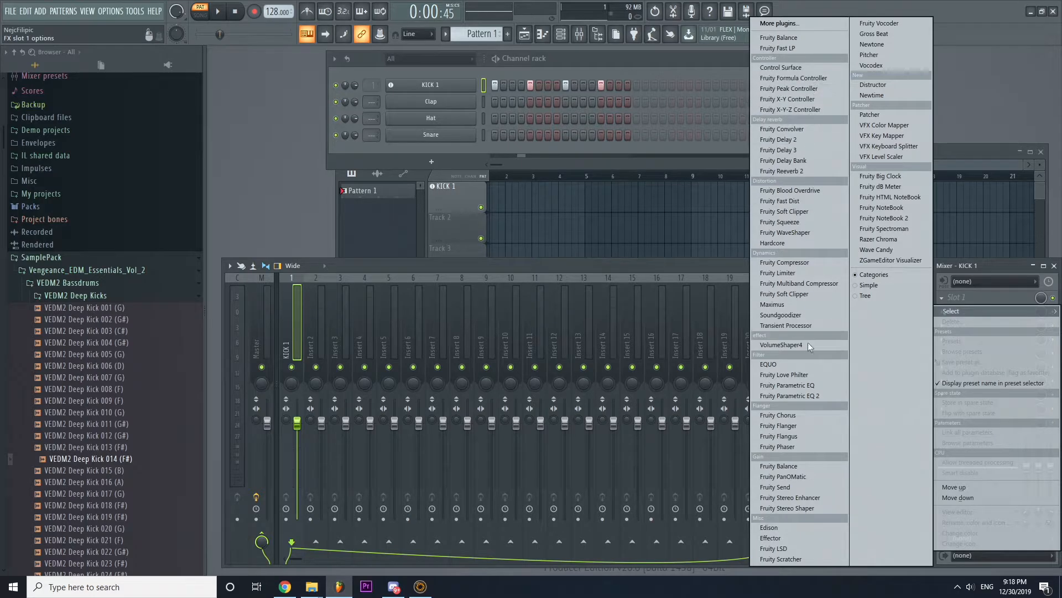
left_click(829, 393)
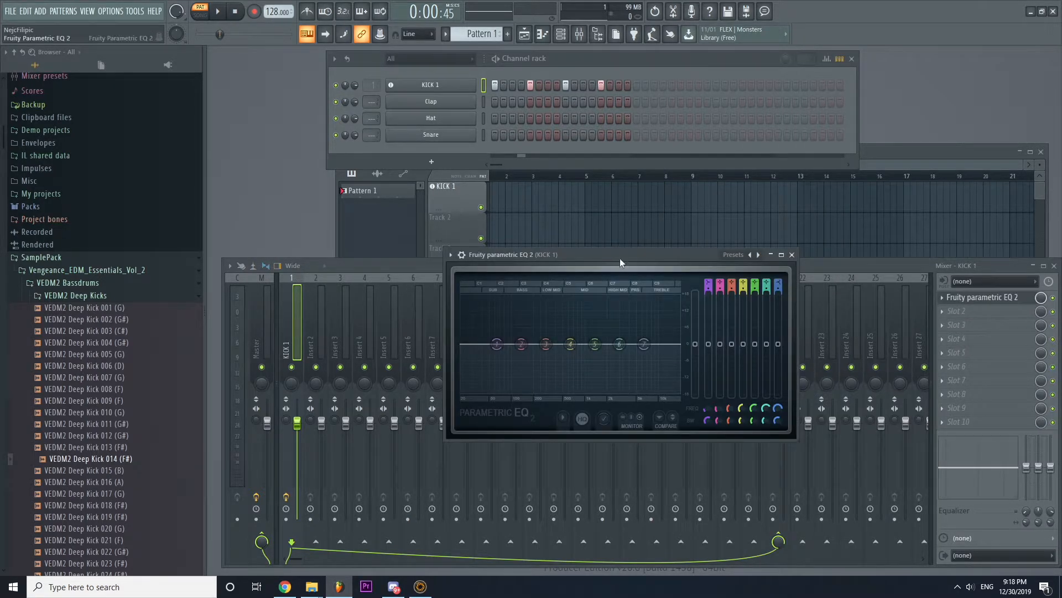
left_click_drag(619, 255, 770, 67)
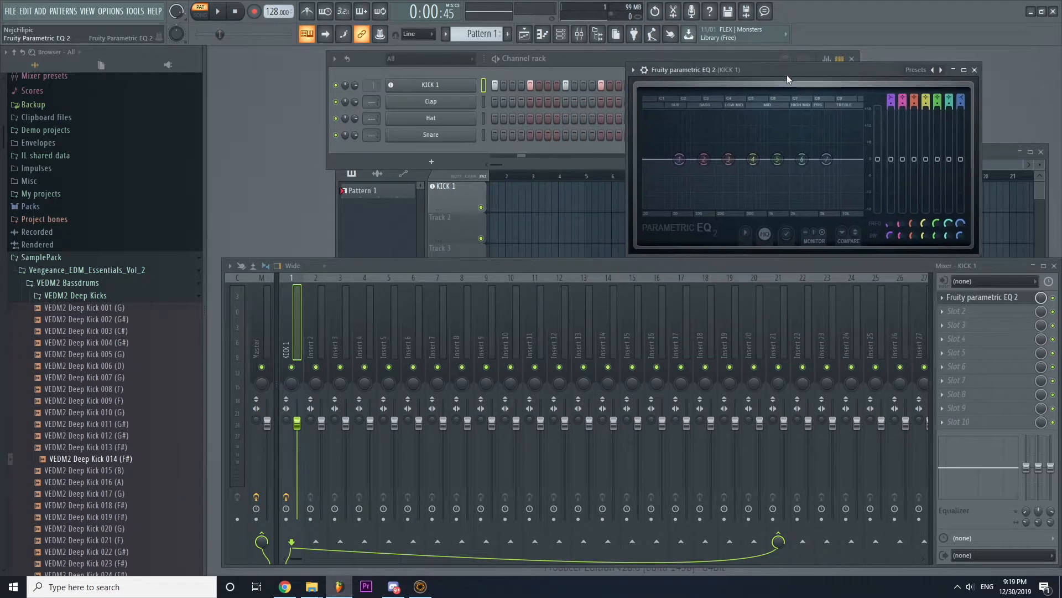
Play the kick pattern with the EQ open to view its frequencies, and lower the computer's sound volume.
left_click(218, 12)
left_click(218, 12)
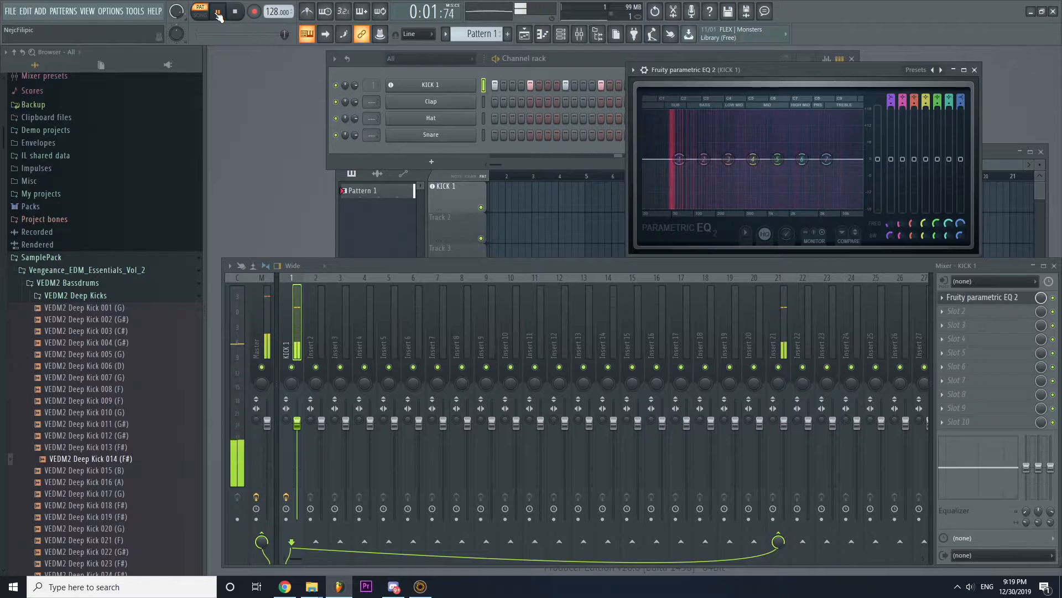
key("XF86AudioLowerVolume")
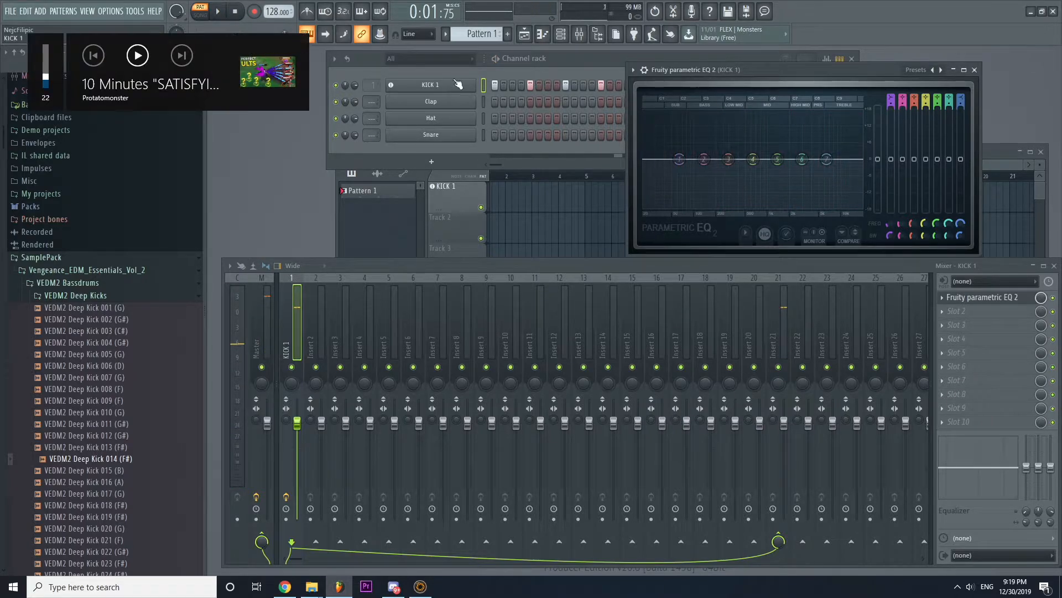
key("XF86AudioLowerVolume")
key("XF86AudioLowerVolume")
left_click_drag(808, 69, 798, 79)
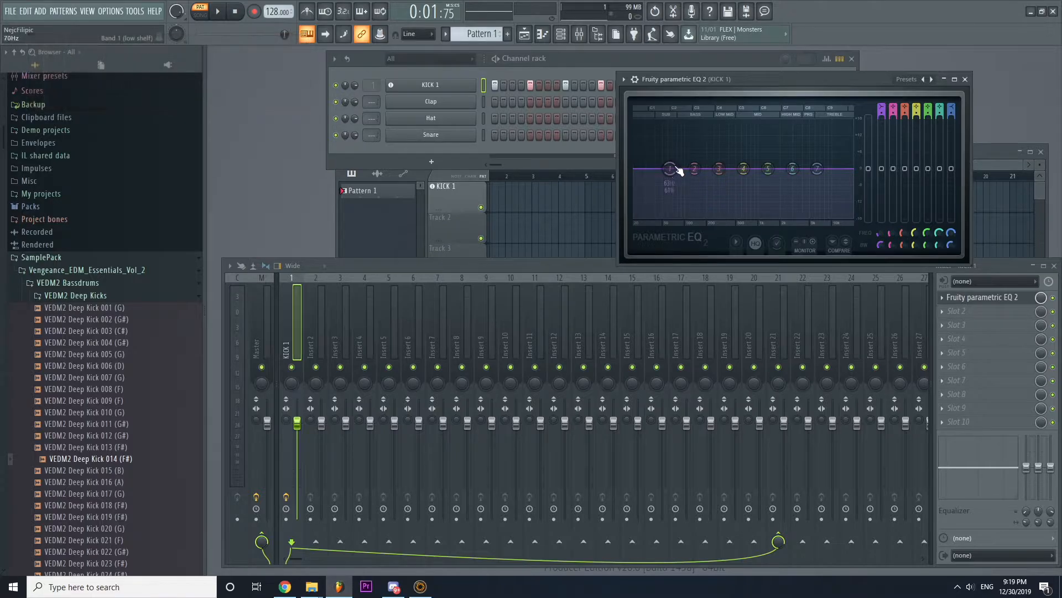
left_click(221, 15)
Boost the kick's lows with EQ band 1 and its high mids with band 6, and audition the result.
left_click_drag(669, 169, 674, 155)
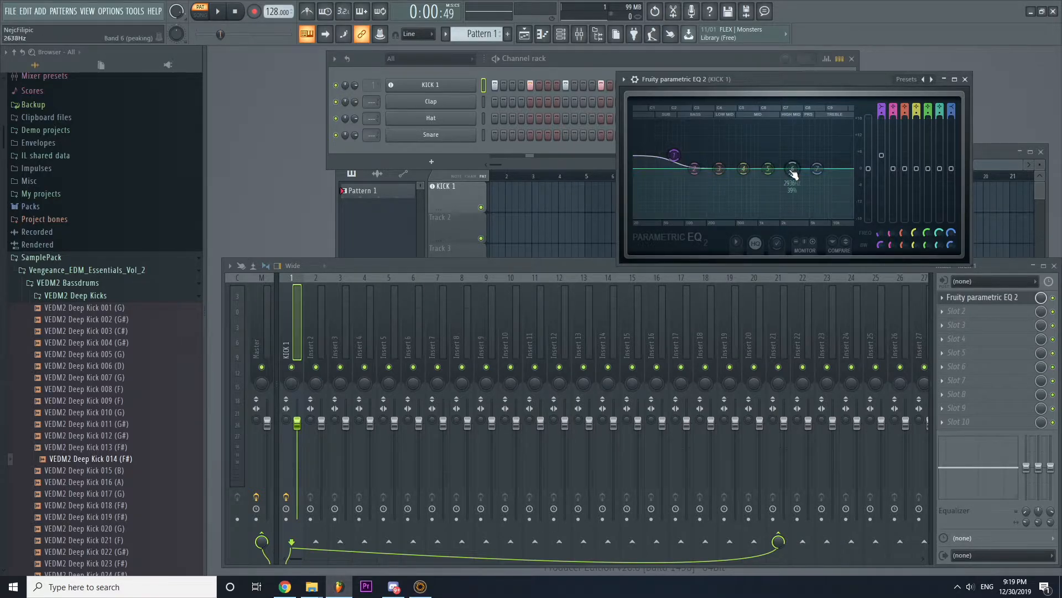
left_click_drag(794, 173, 806, 157)
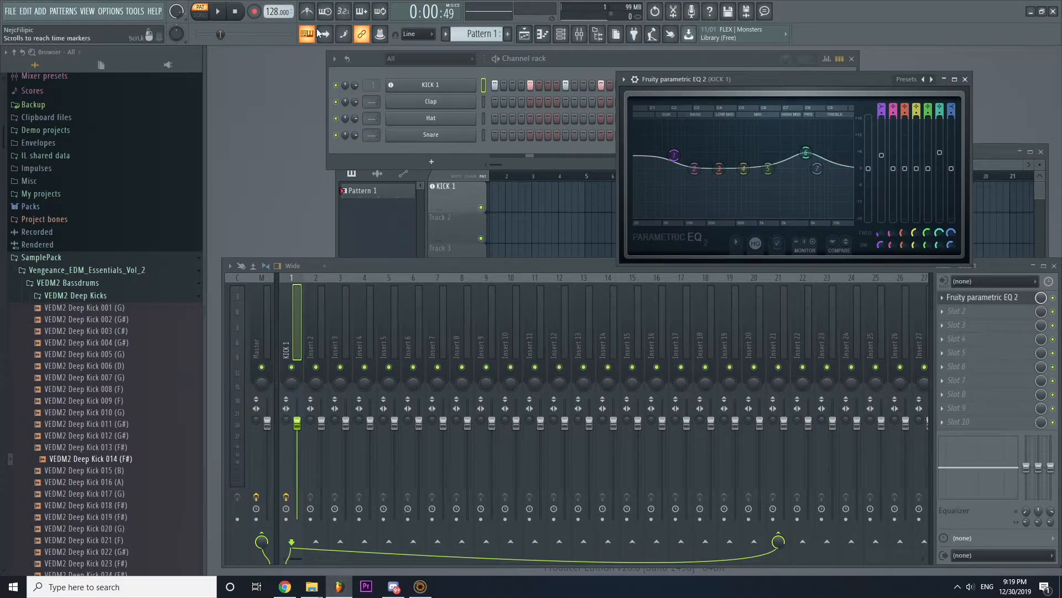
left_click(222, 11)
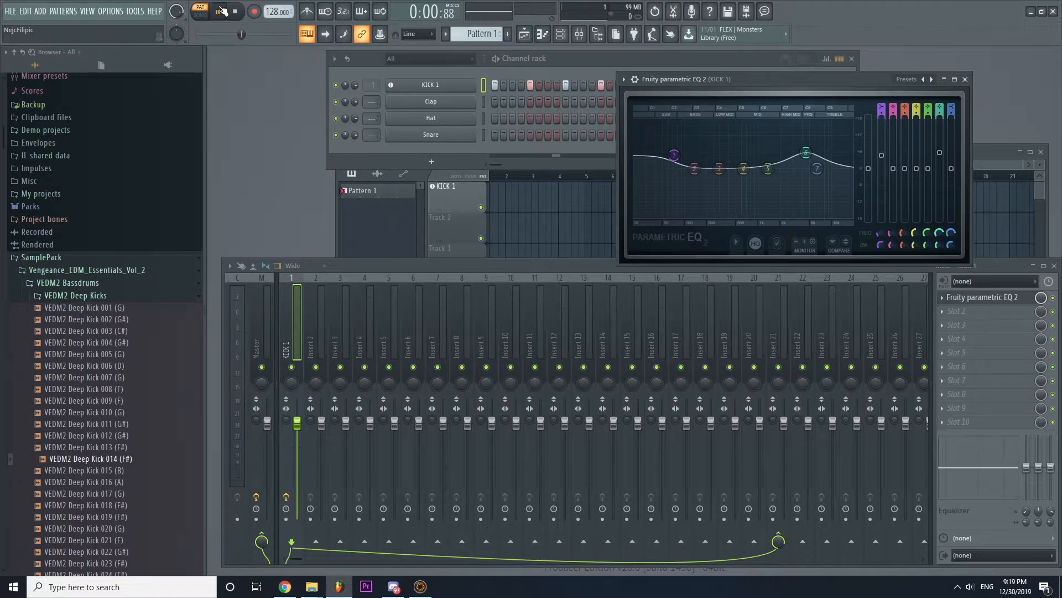
left_click(222, 11)
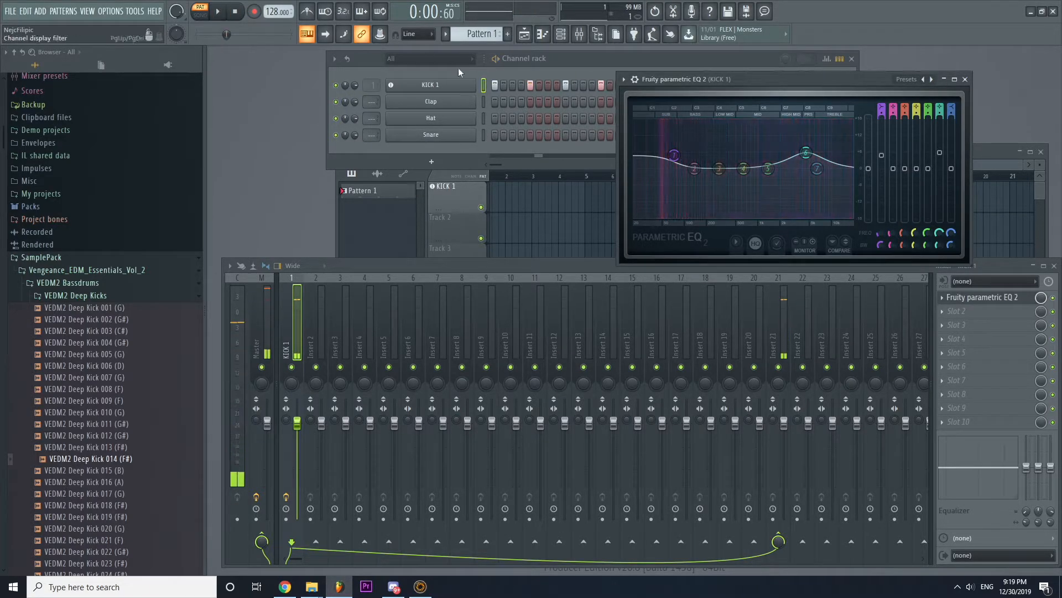
Compare the kick with the EQ switched off and on during playback using its detailed settings, and close the EQ.
left_click(636, 80)
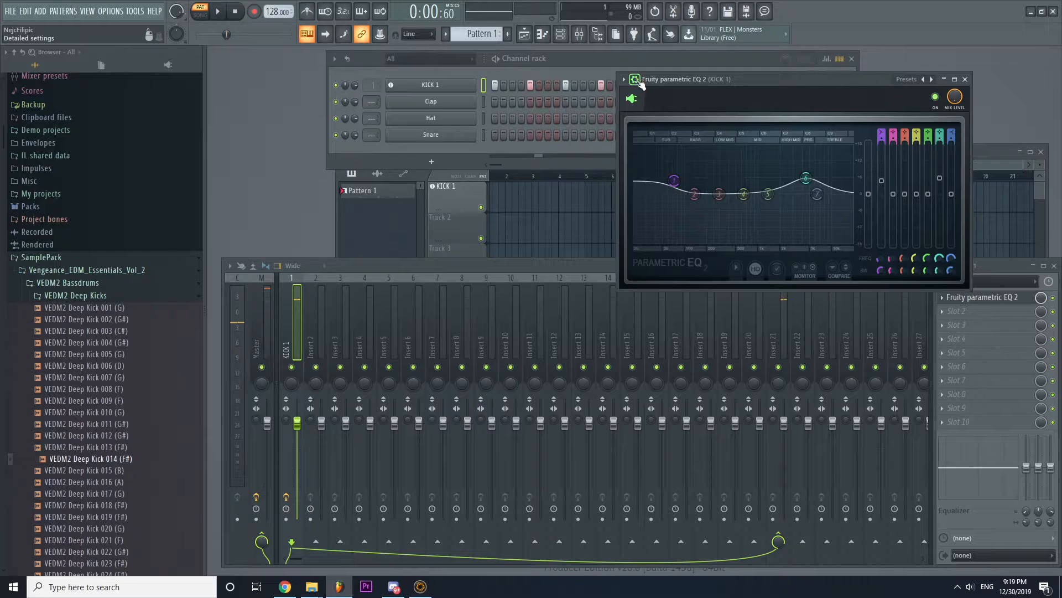
left_click(936, 98)
key("space")
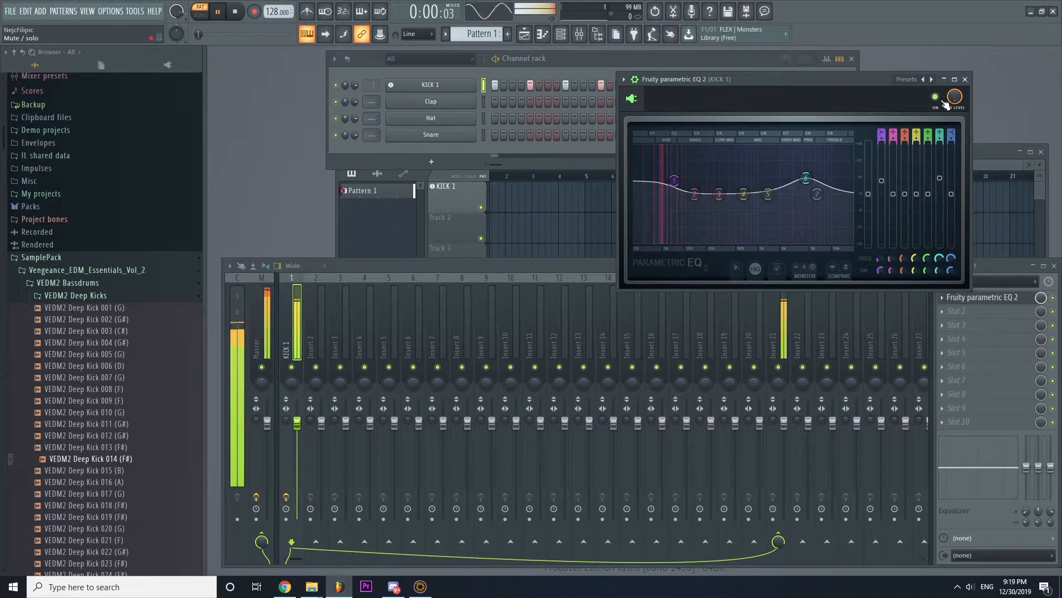
left_click(936, 98)
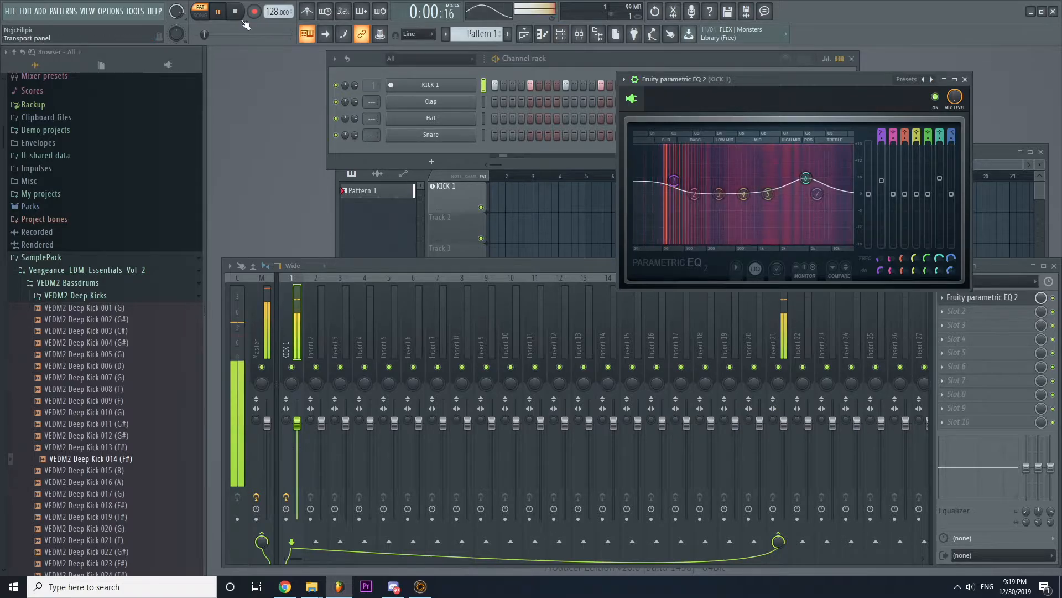
key("space")
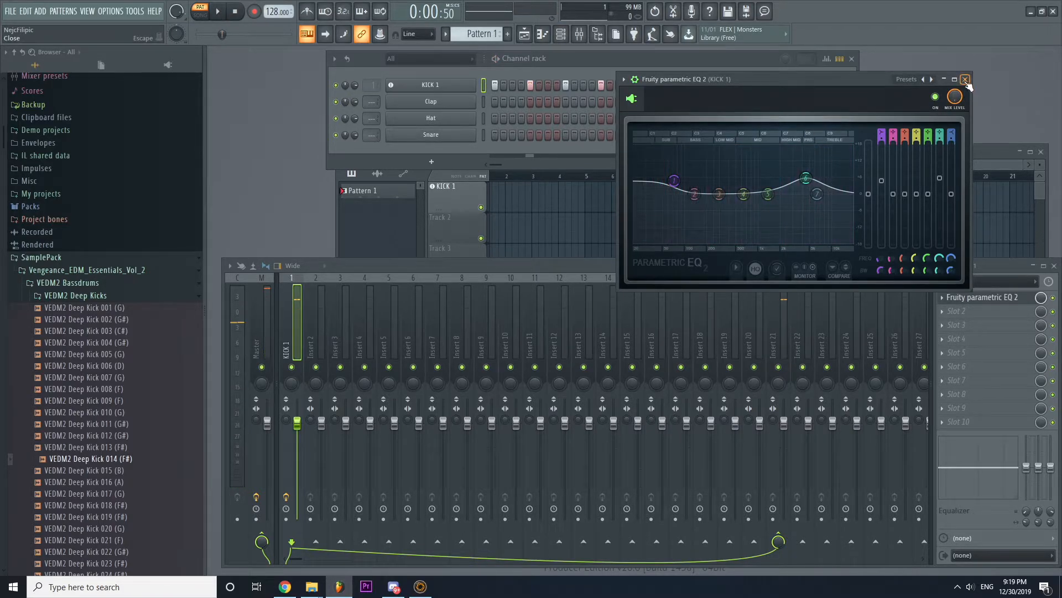
left_click(966, 80)
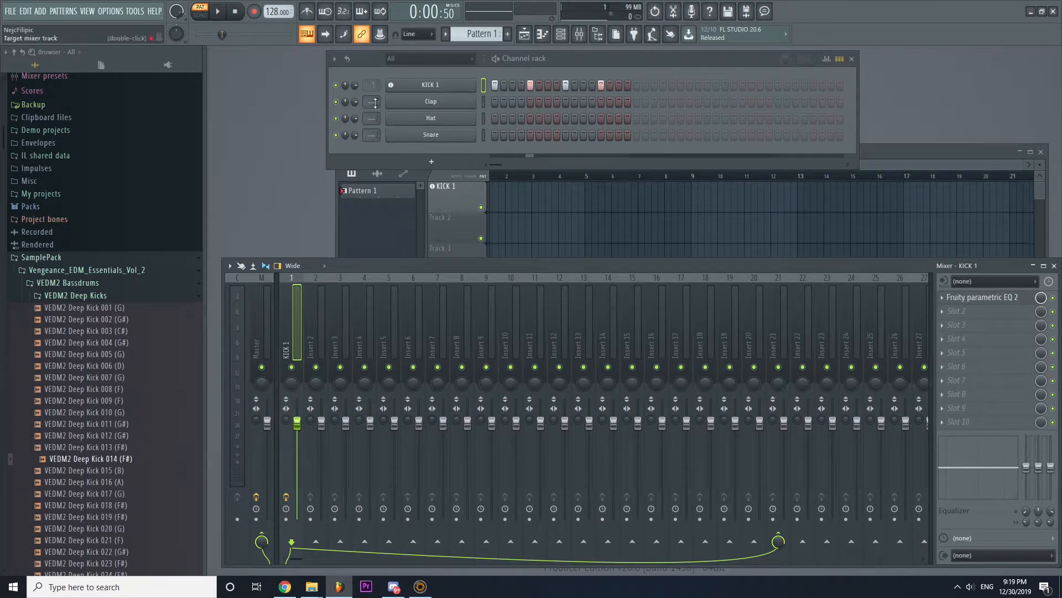
Try another target mixer track for the Clap channel and set it back to the original one.
scroll(375, 103, "up", 1)
scroll(375, 103, "down", 1)
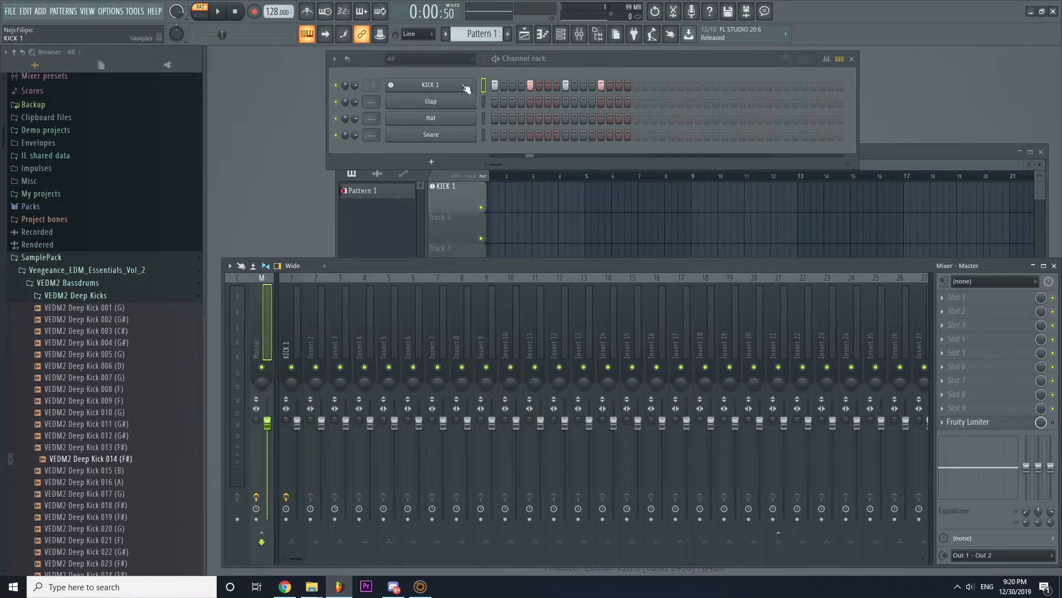
Bring the Playlist forward and place a Pattern 1 clip at bar 1 on the KICK 1 track.
left_click_drag(900, 158, 865, 130)
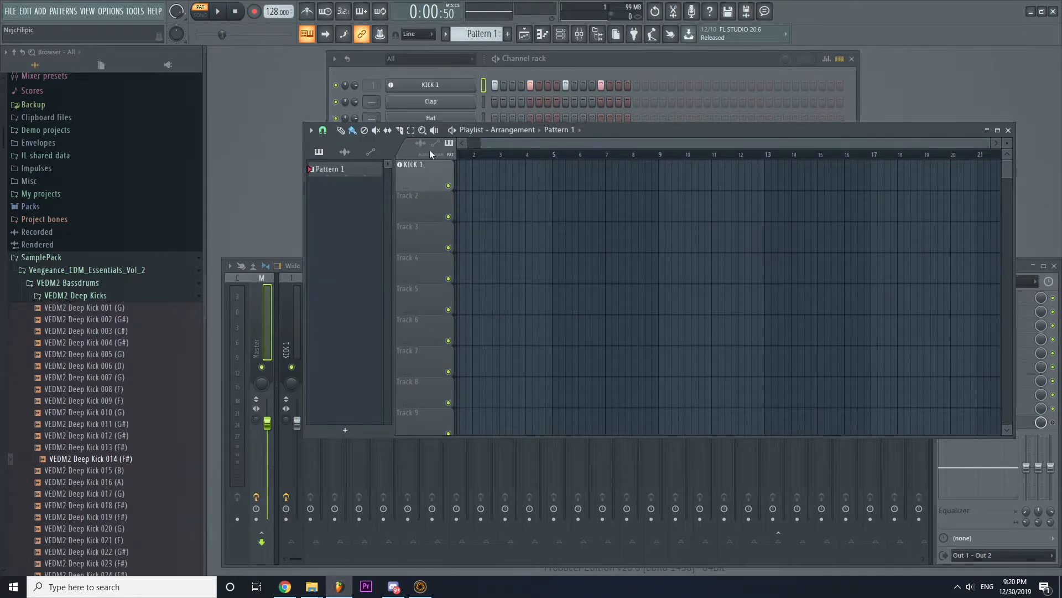
left_click(342, 174)
left_click_drag(622, 135, 615, 178)
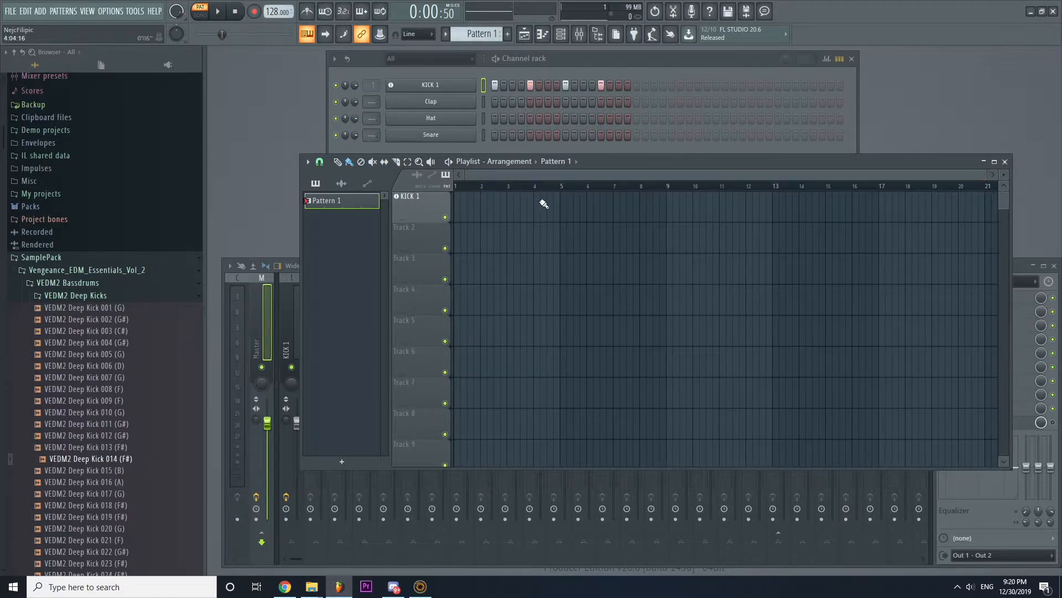
left_click(458, 205)
Separate the Channel rack and Playlist windows, and fill bars 2 to 8 of the KICK 1 track with Pattern 1 clips.
left_click_drag(586, 58, 632, 48)
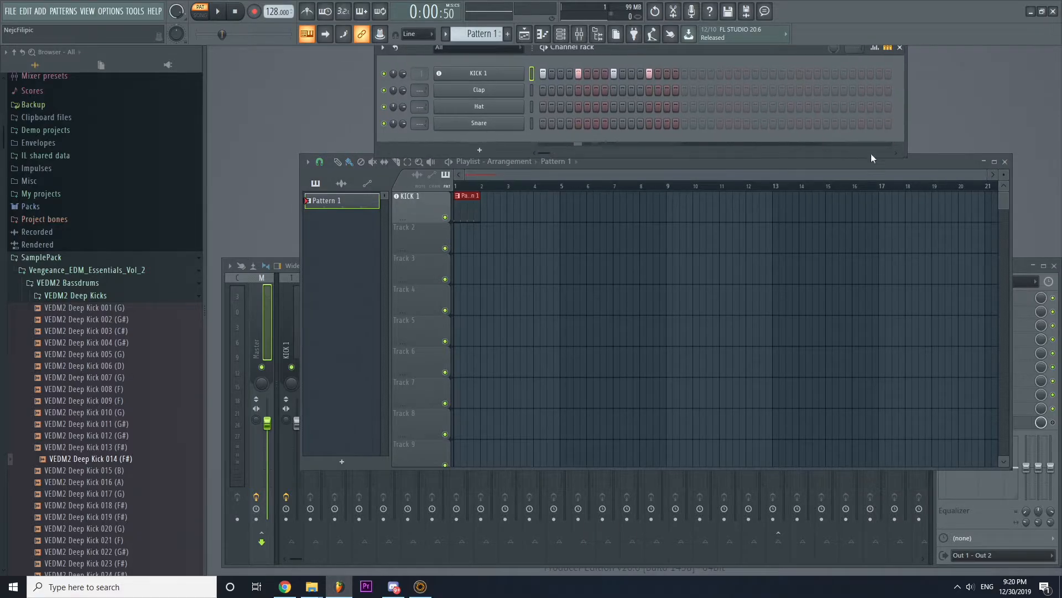
left_click_drag(913, 163, 918, 174)
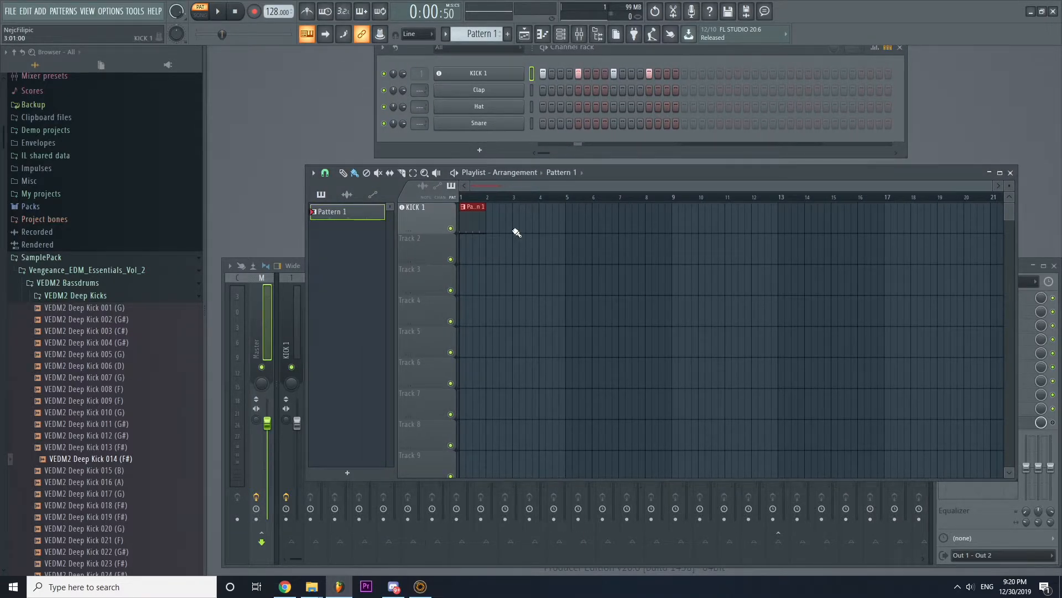
left_click(492, 216)
left_click_drag(492, 216, 664, 221)
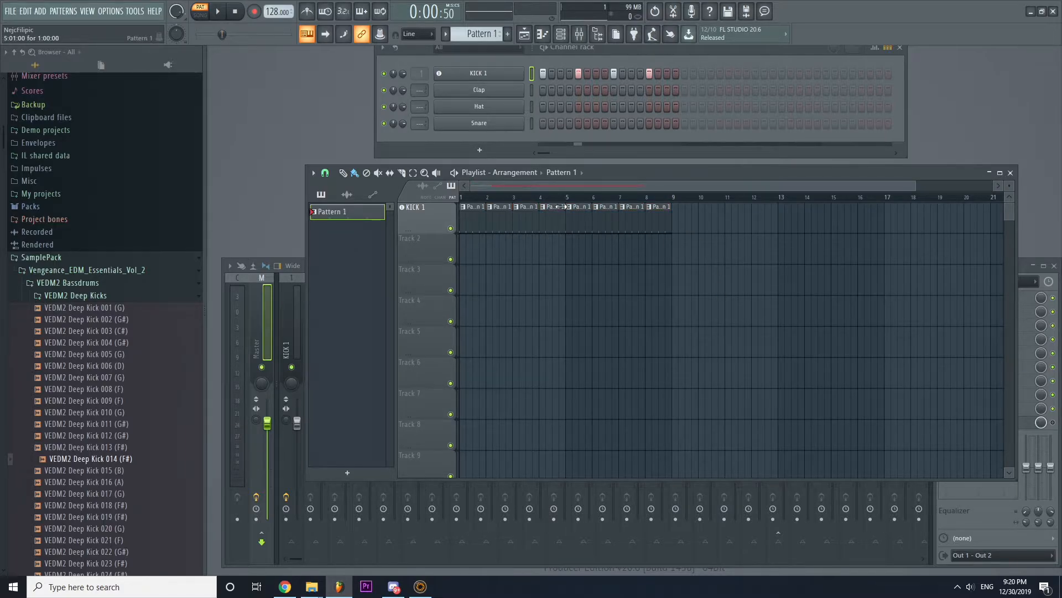
Switch to song mode, play the start of the arrangement, stop it, and return the playhead to bar 1.
left_click(200, 15)
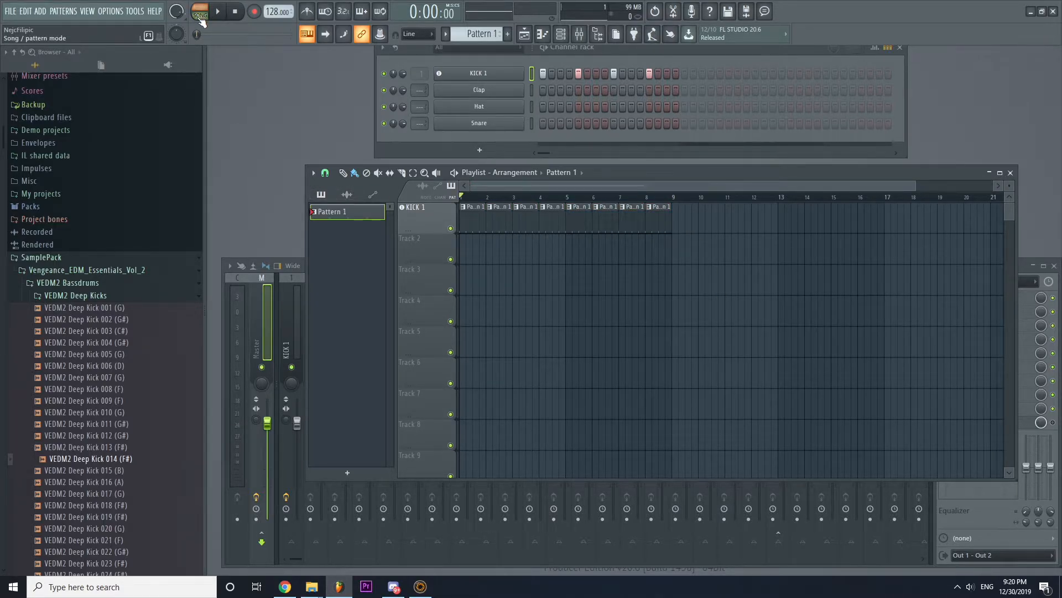
left_click(219, 12)
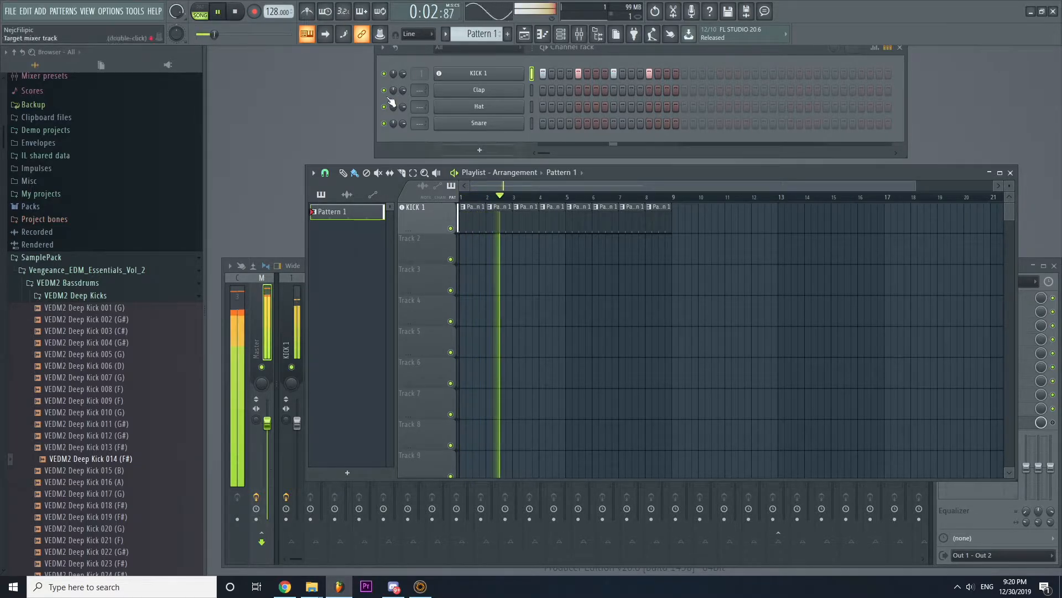
key("space")
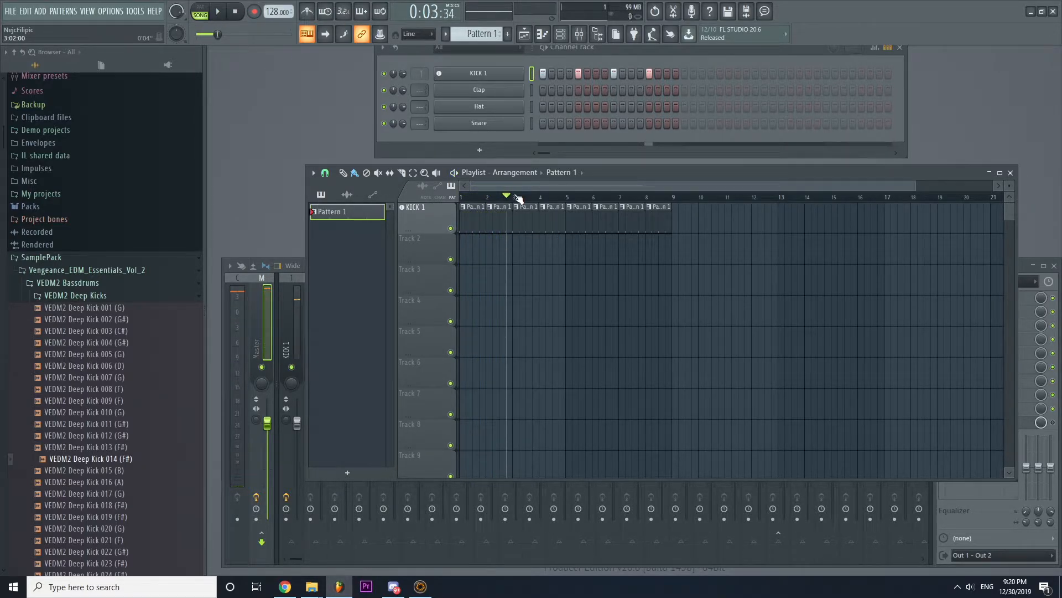
left_click_drag(507, 197, 427, 196)
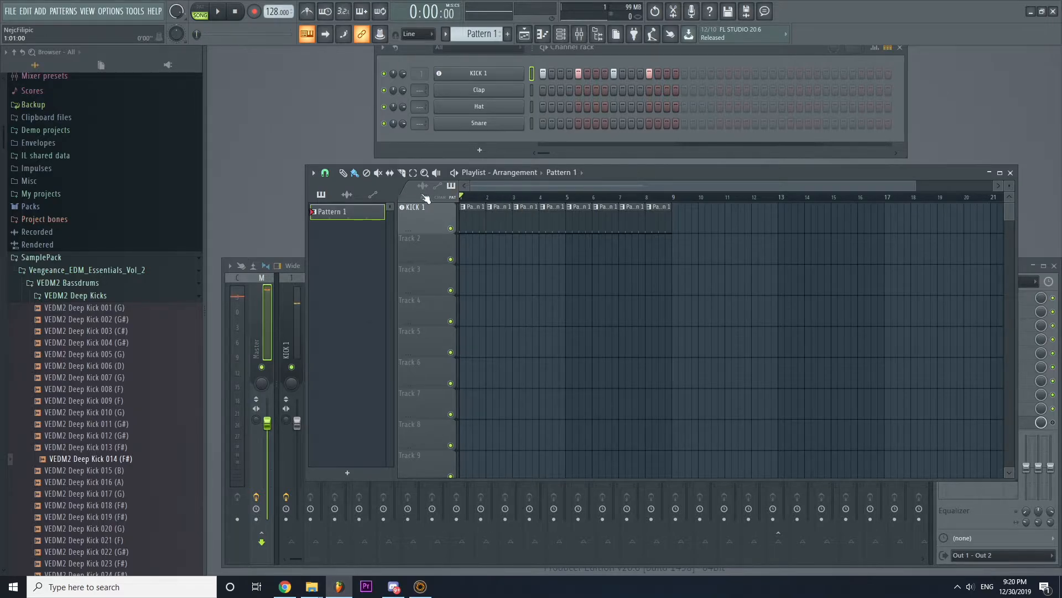
Reposition the Channel rack so that all its channels are in view, slightly overlapping the Playlist's upper edge.
left_click_drag(742, 53, 784, 60)
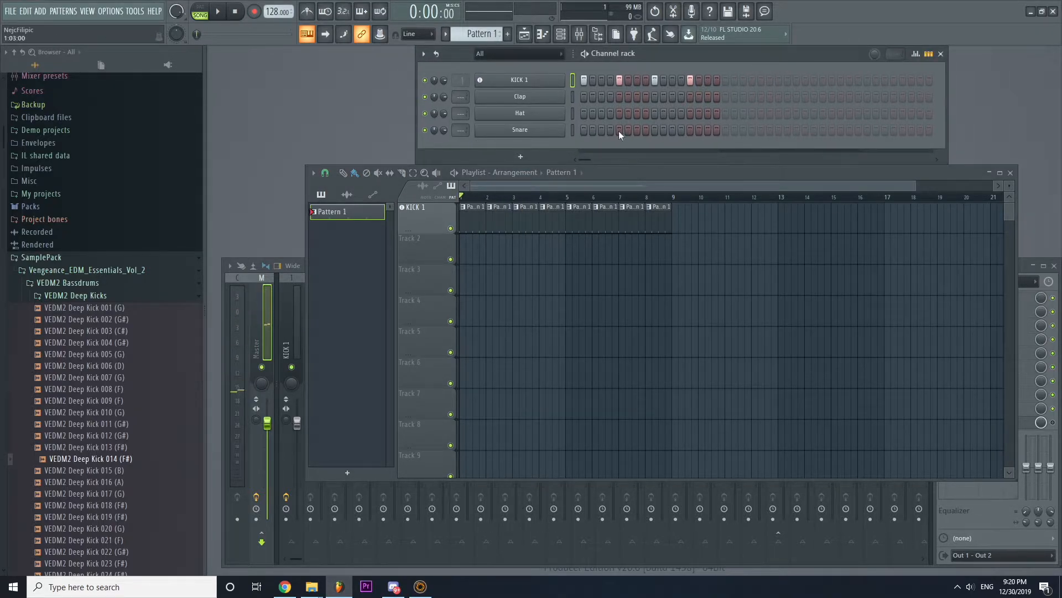
left_click_drag(700, 56, 705, 55)
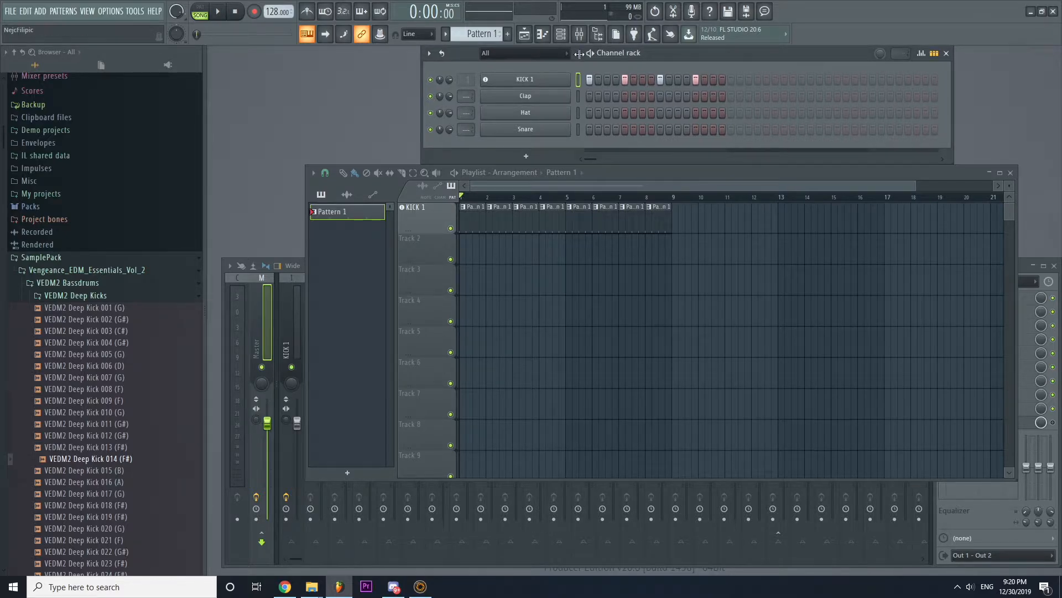
left_click_drag(697, 51, 708, 83)
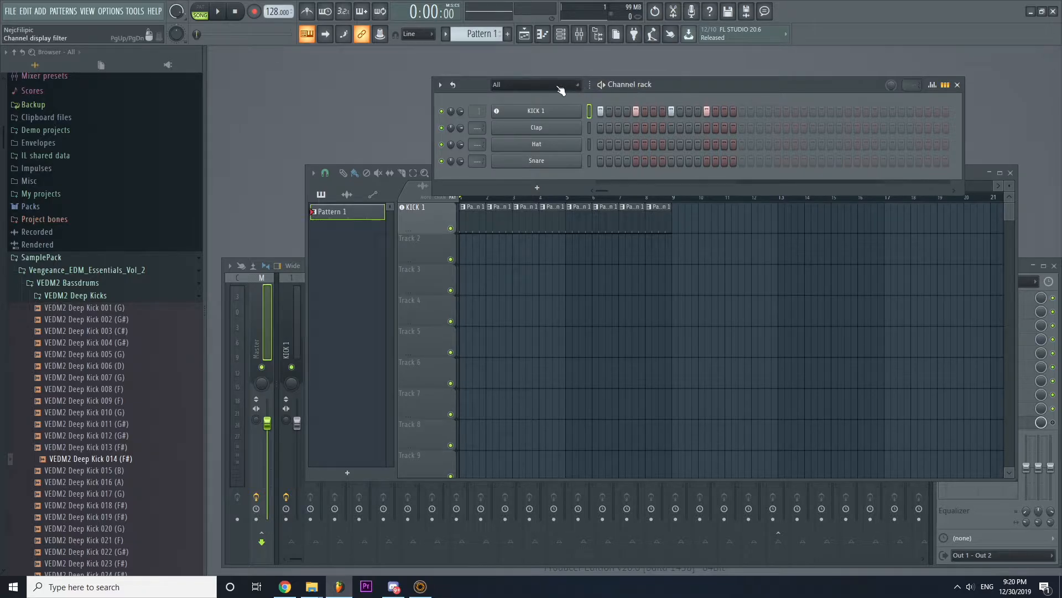
Look through the instruments and generators that can be added as a new channel, without adding any.
left_click(440, 84)
left_click(440, 86)
left_click(440, 84)
mouse_move(454, 98)
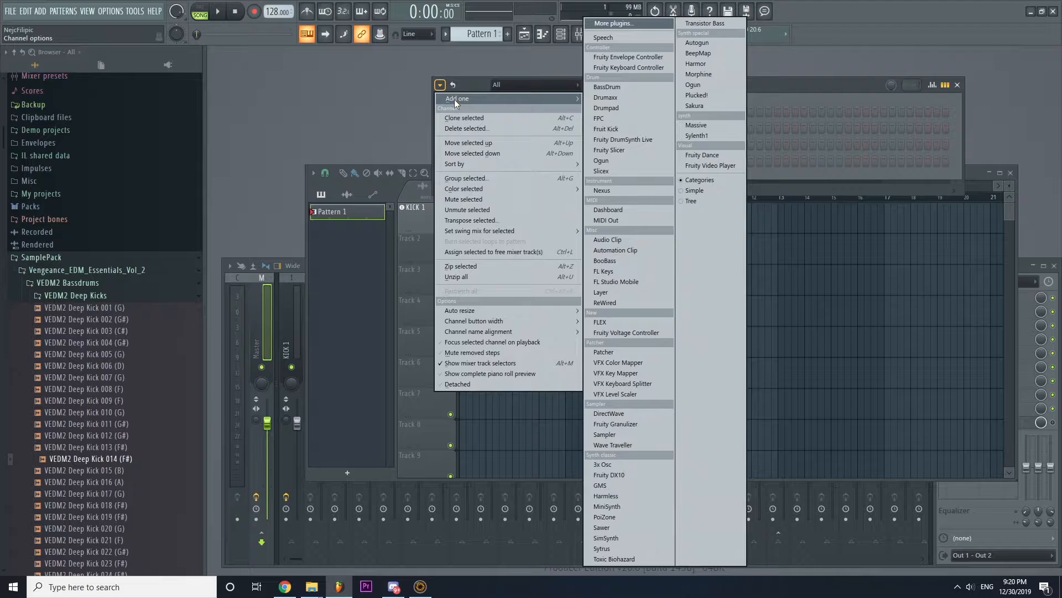
left_click(762, 71)
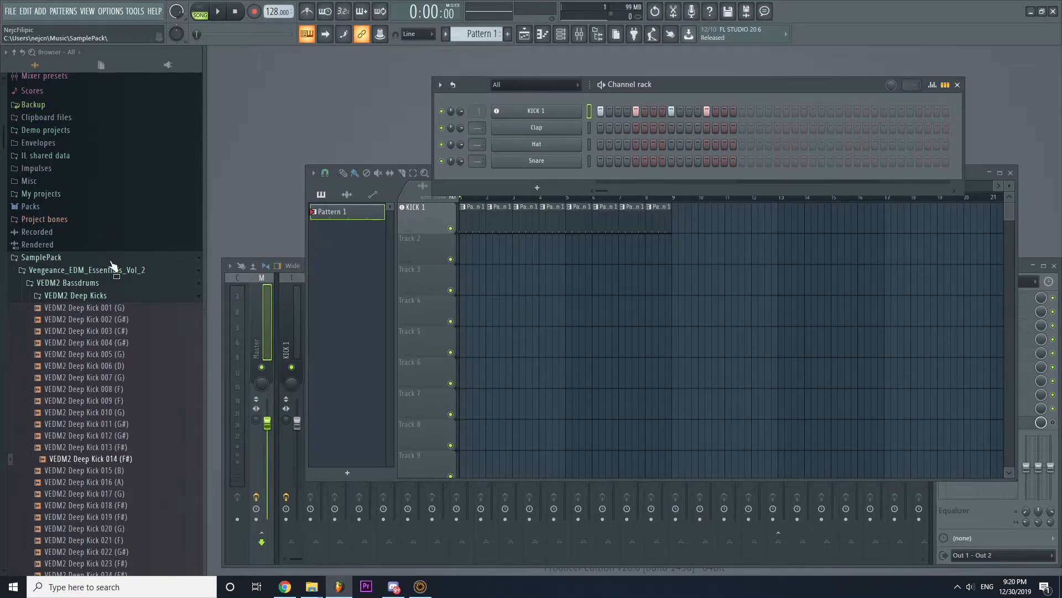
Collapse the VEDM2 Bassdrums folder and open the VEDM2 Claps folder to list its clap samples.
left_click(71, 286)
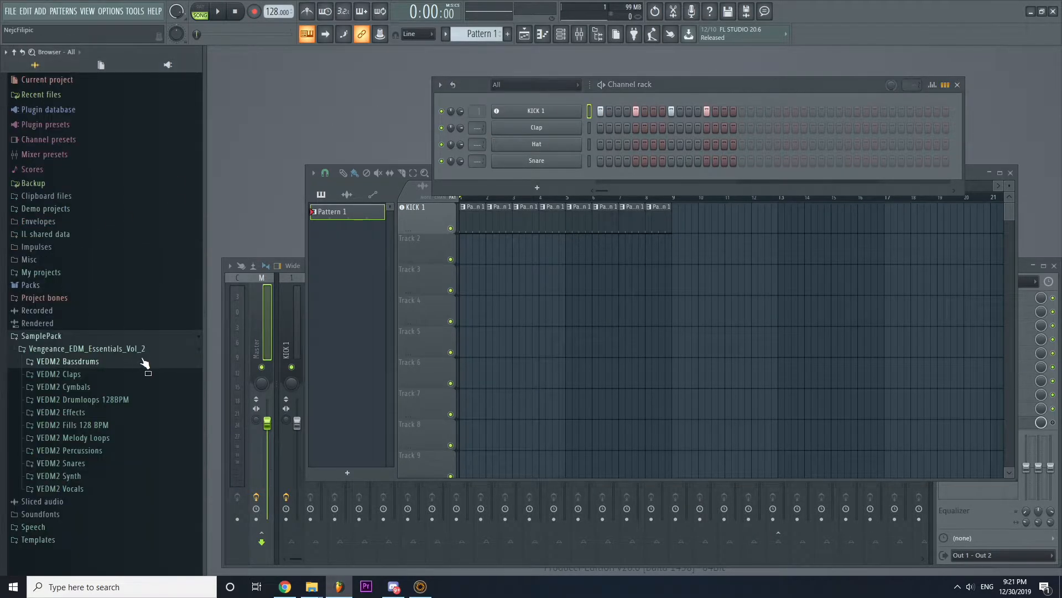
left_click(59, 374)
scroll(114, 407, "down", 5)
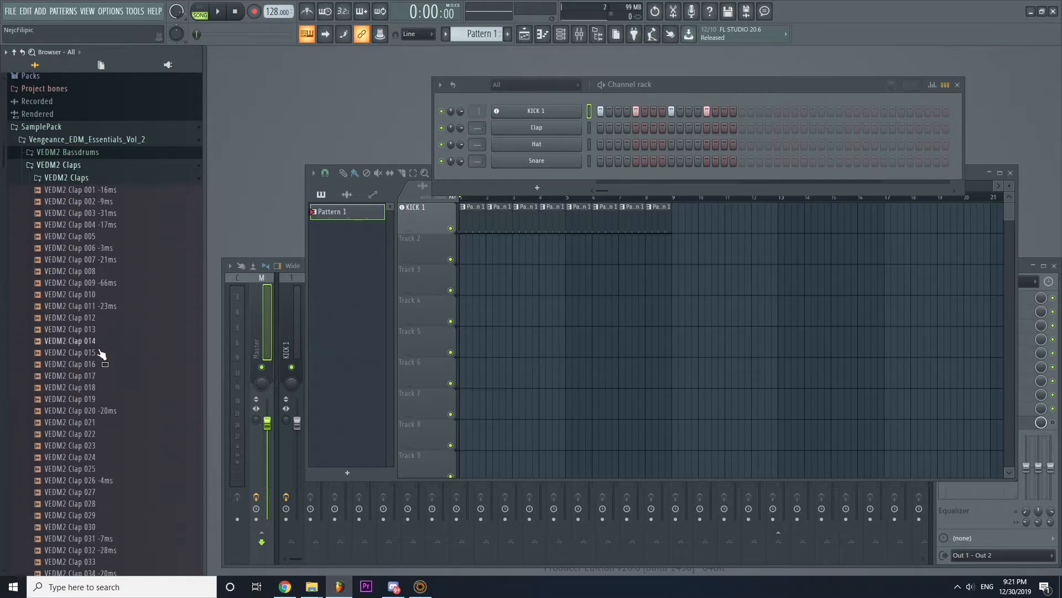
Audition the clap samples in the sample pack from VEDM2 Clap 014 through VEDM2 Clap 037.
left_click(105, 343)
left_click(95, 364)
left_click(97, 375)
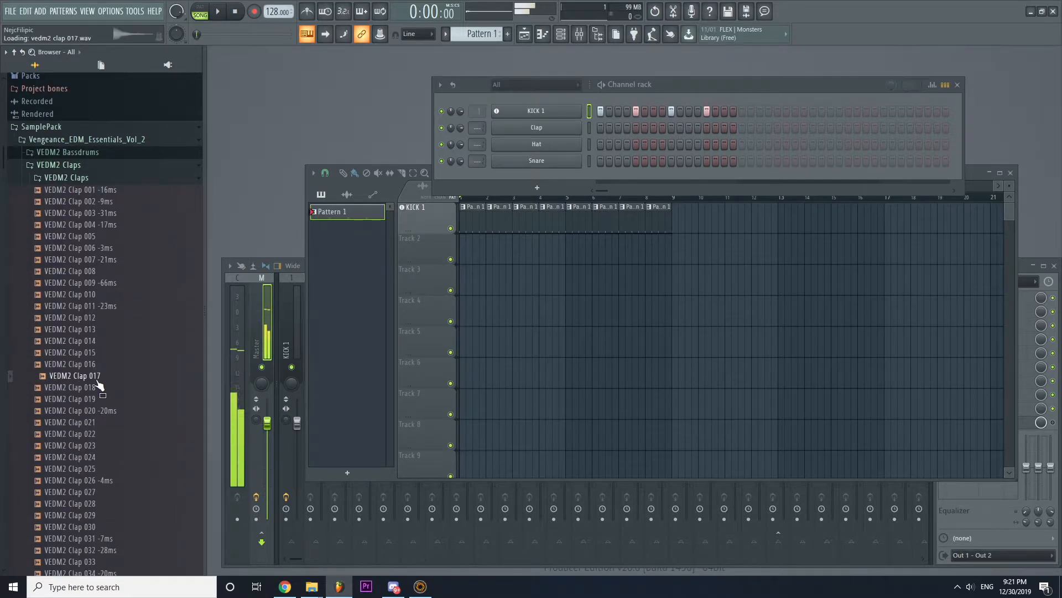
left_click(99, 387)
left_click(100, 398)
left_click(98, 410)
left_click(98, 421)
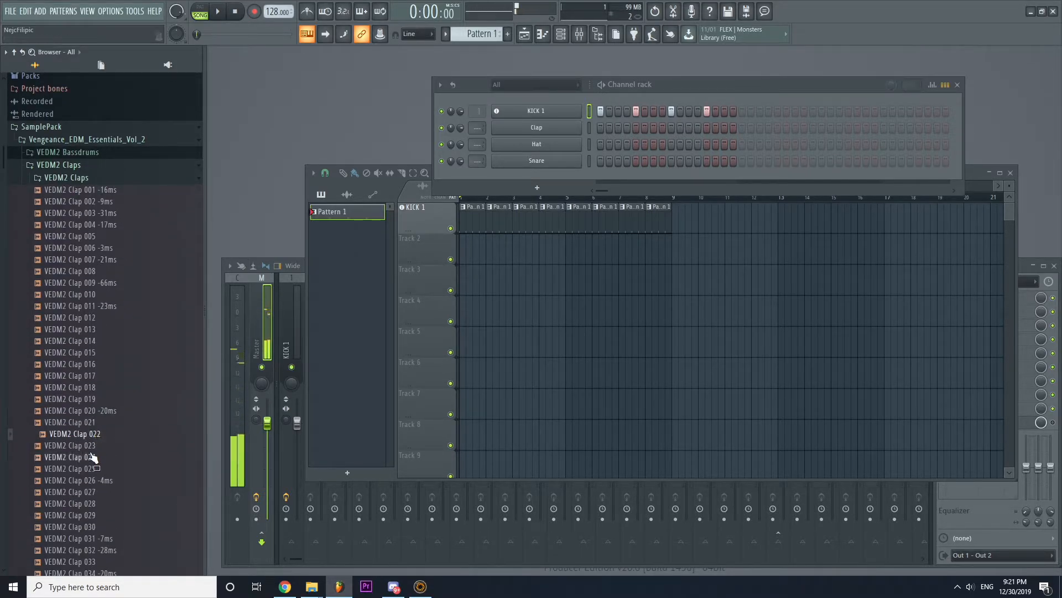
left_click(97, 433)
left_click(98, 446)
left_click(99, 457)
left_click(98, 469)
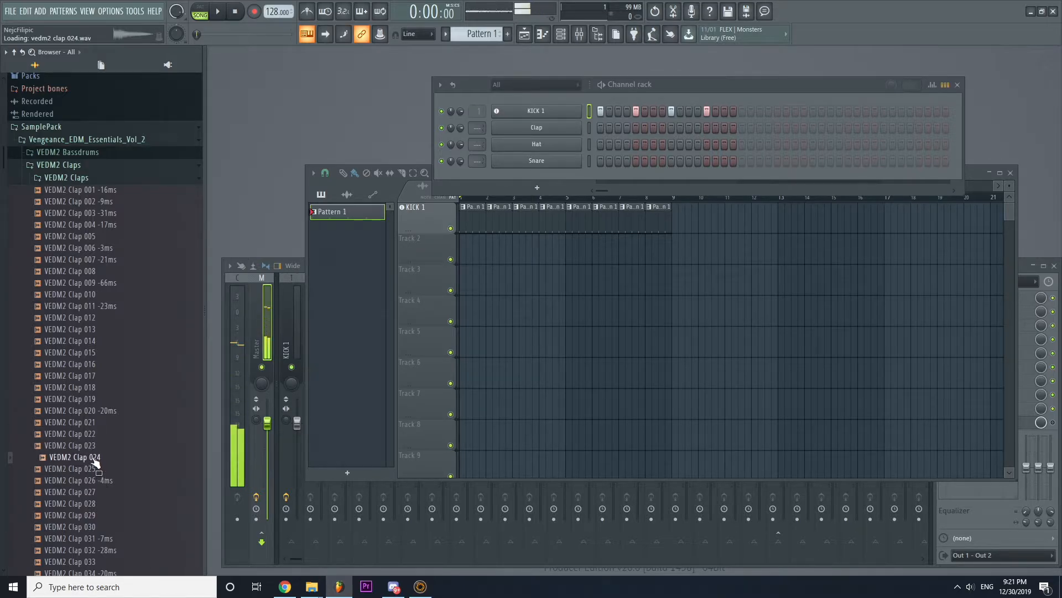
left_click(99, 480)
left_click(99, 492)
left_click(99, 503)
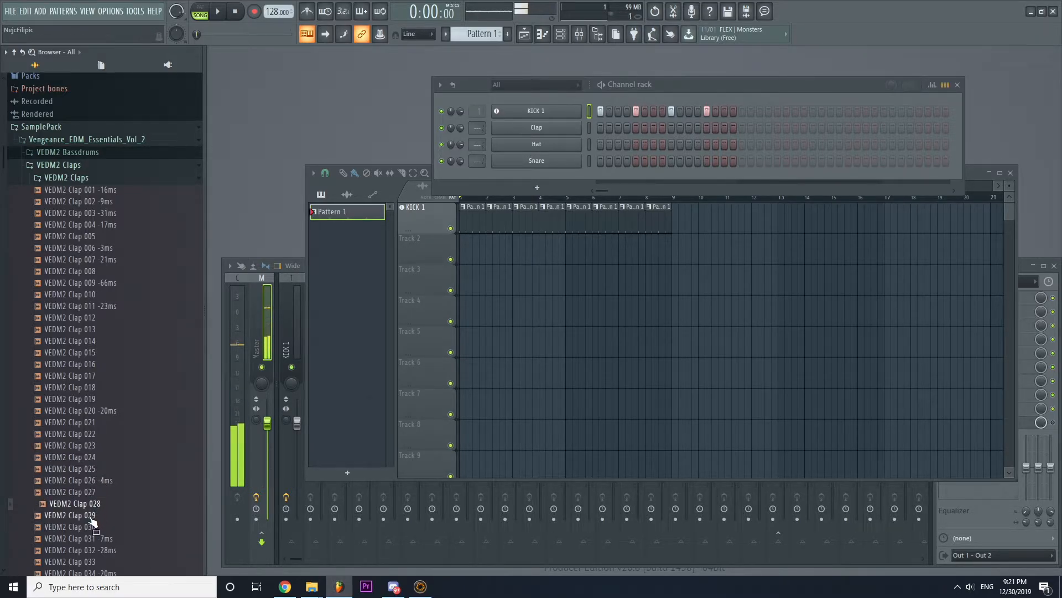
left_click(96, 515)
left_click(94, 526)
left_click(93, 538)
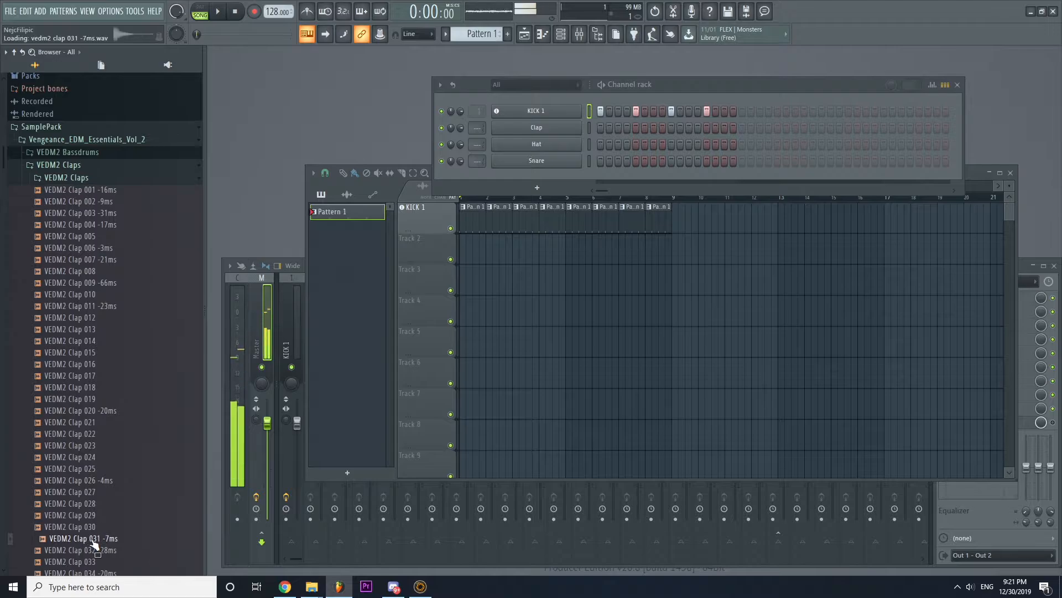
left_click(95, 550)
scroll(105, 514, "down", 8)
left_click(90, 316)
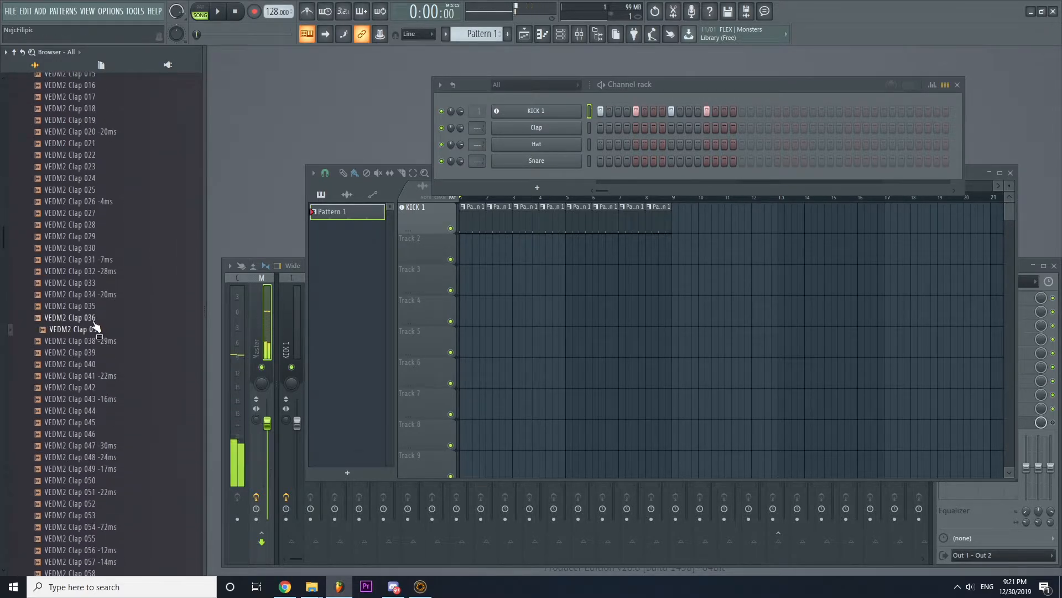
left_click(87, 309)
left_click(85, 318)
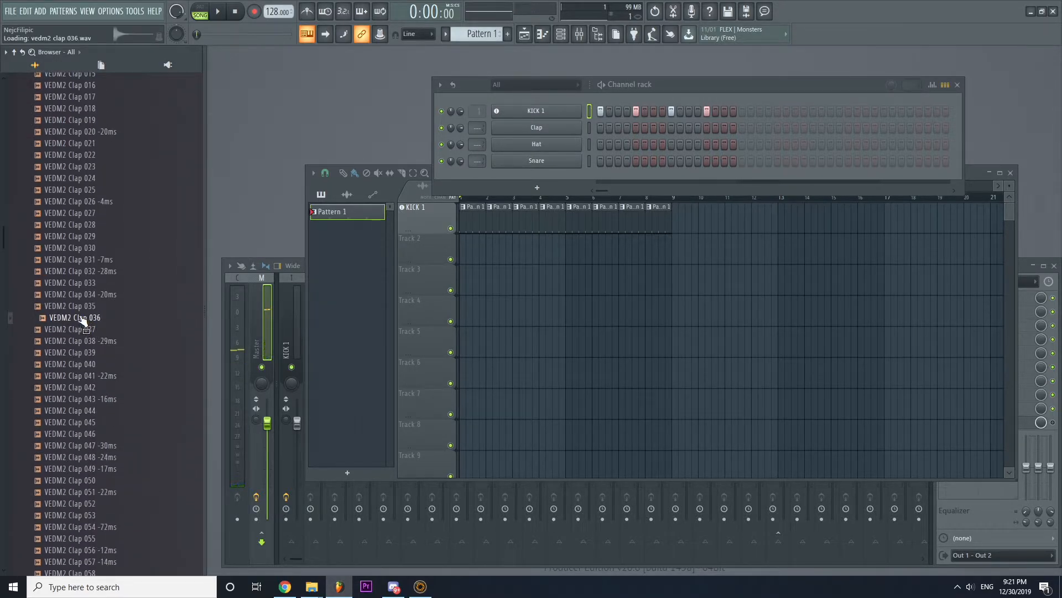
Load VEDM2 Clap 036 into the Clap channel with hits on steps 5 and 13, and play the arrangement from bar 1.
left_click_drag(80, 321, 546, 126)
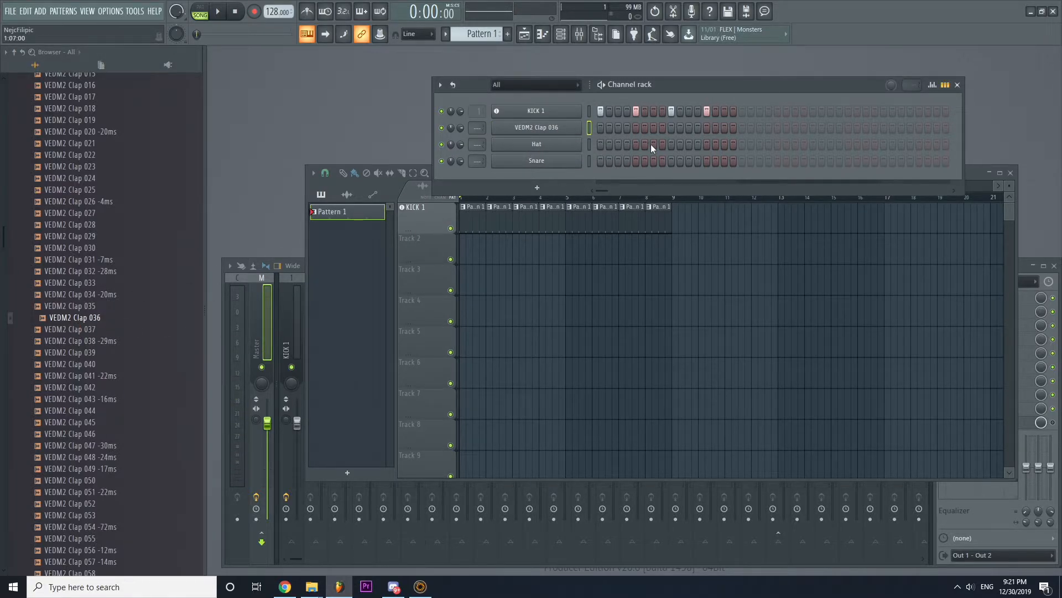
left_click(704, 127)
left_click(467, 205)
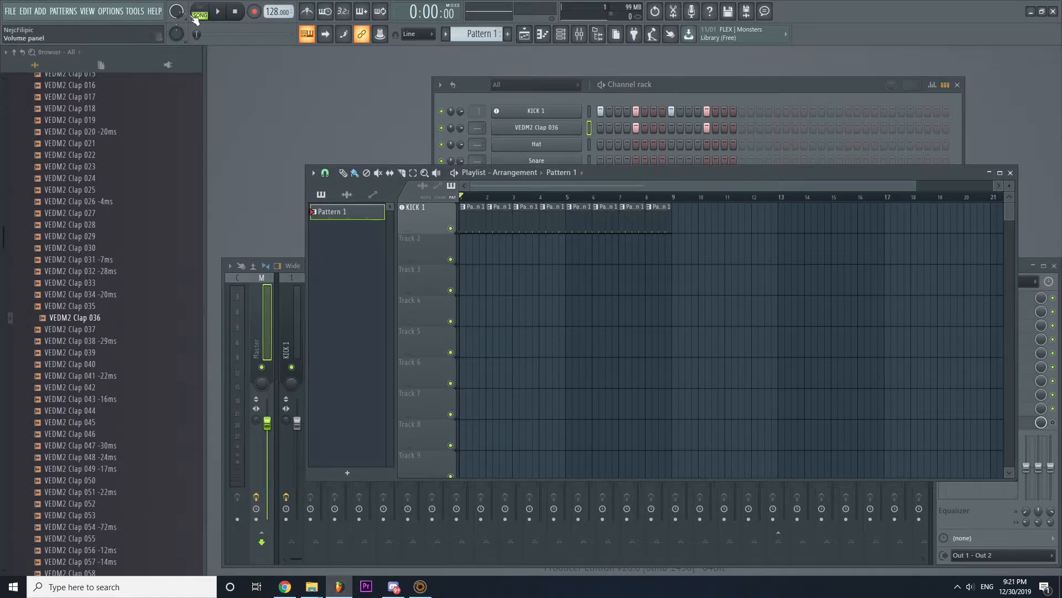
left_click(218, 14)
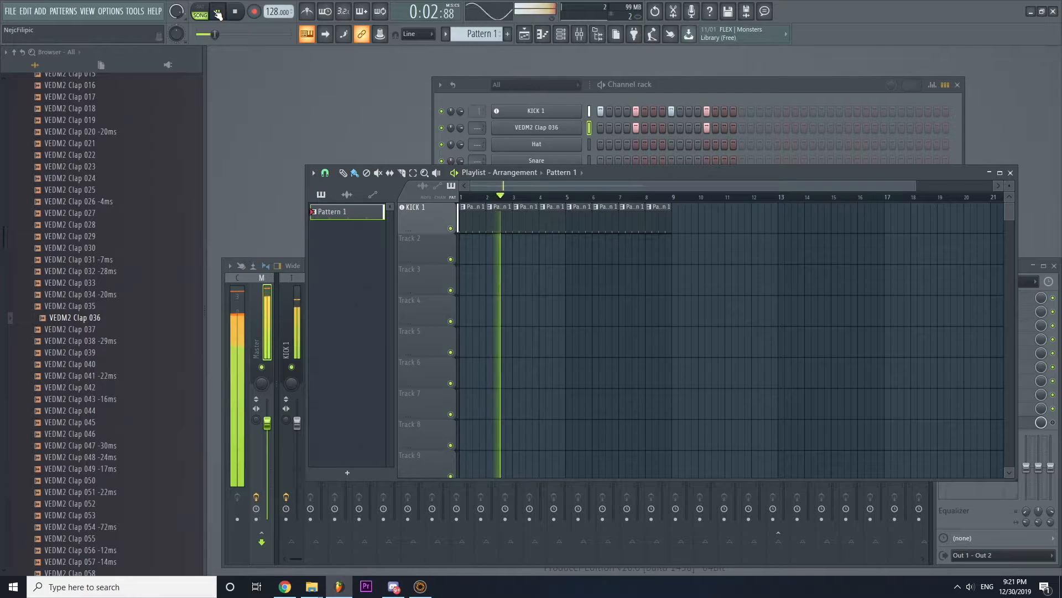
left_click(218, 14)
Clear the clap hits from Pattern 1 and create Pattern 2 with the clap on steps 5 and 13.
left_click(622, 94)
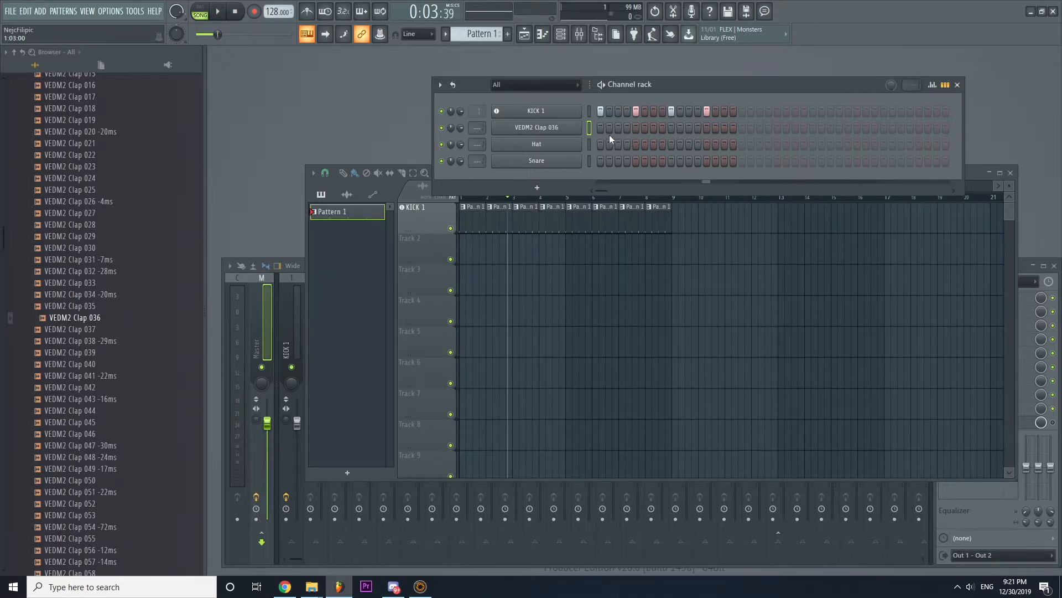
left_click_drag(700, 84, 697, 61)
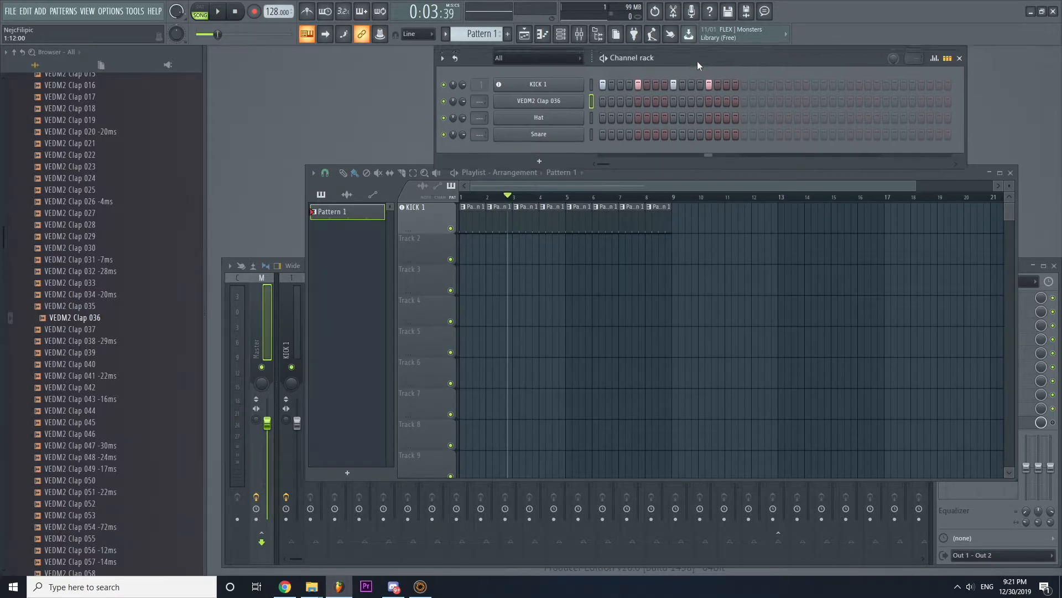
key("F4")
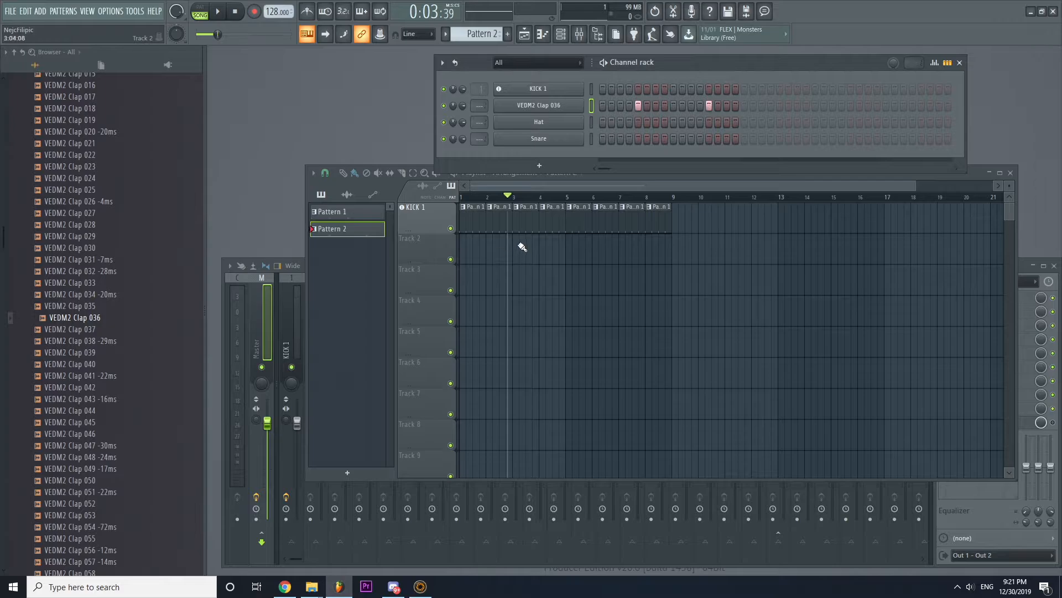
Fill bars 3 to 8 of Track 2 with Pattern 2 clips and play the arrangement from bar 1.
left_click_drag(522, 246, 647, 323)
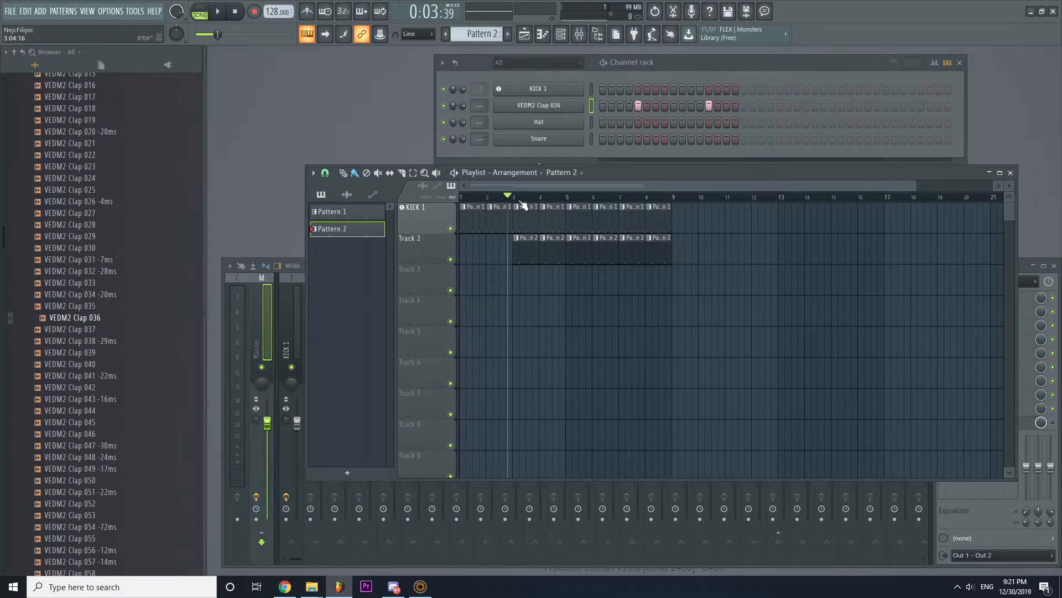
left_click_drag(520, 199, 363, 184)
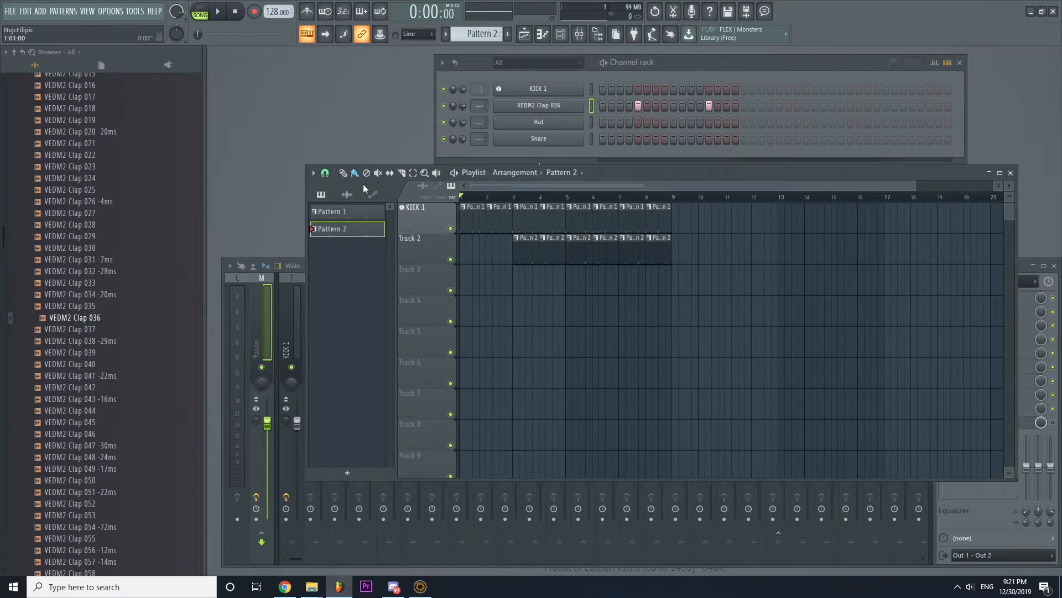
left_click(217, 14)
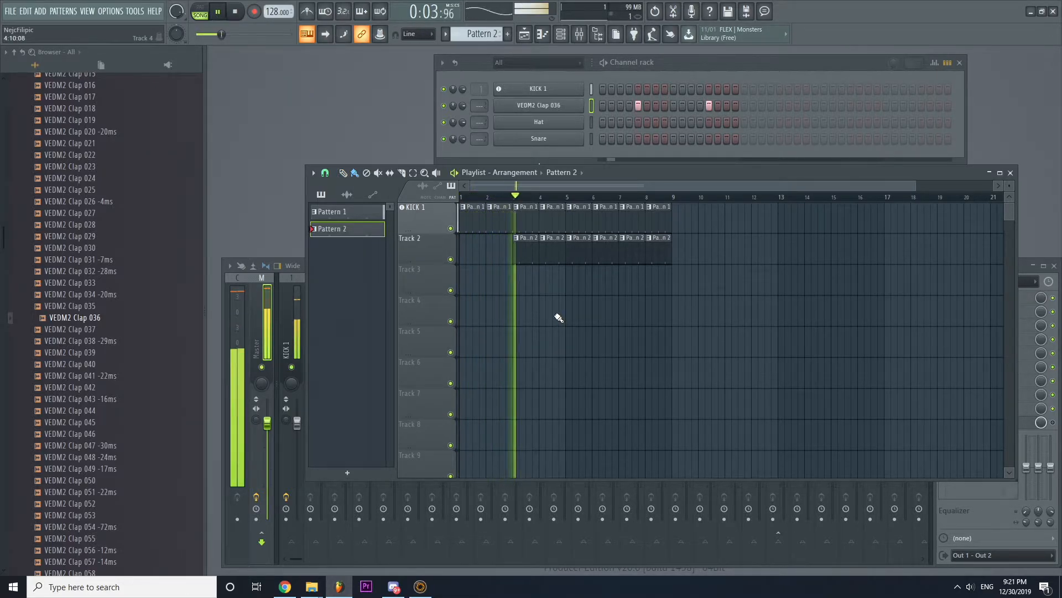
key("ctrl+space")
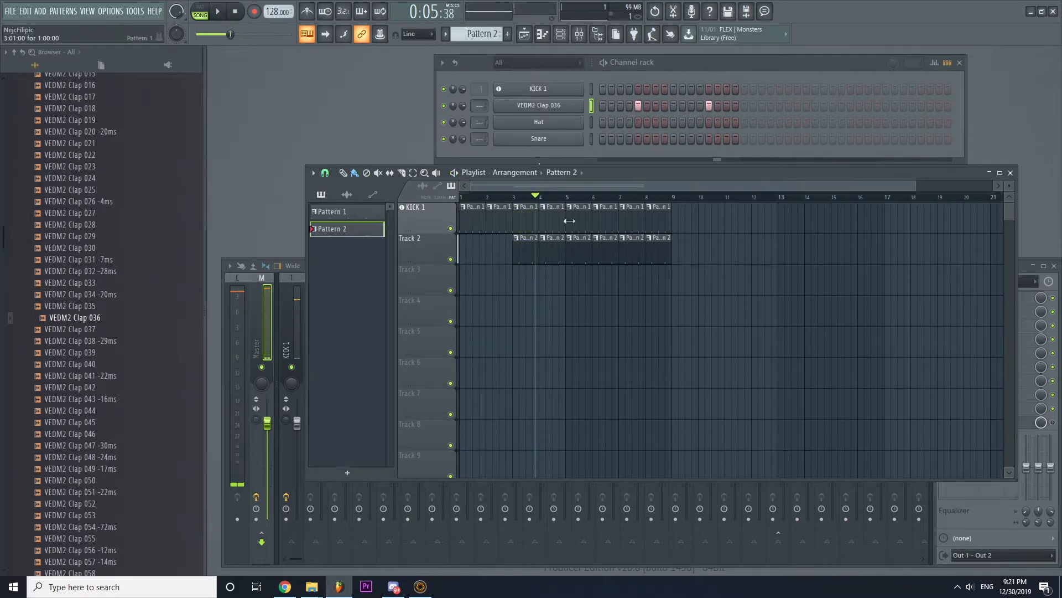
Collapse the VEDM2 Claps folder and open VEDM2 Closed Hihats inside VEDM2 Cymbals.
left_click(762, 68)
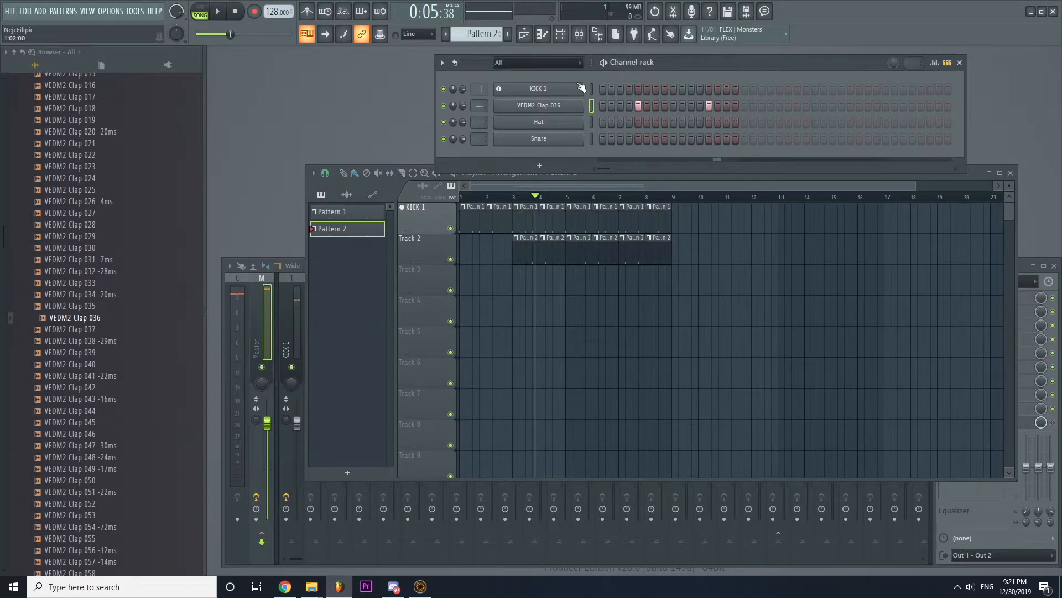
scroll(119, 237, "up", 10)
left_click(90, 171)
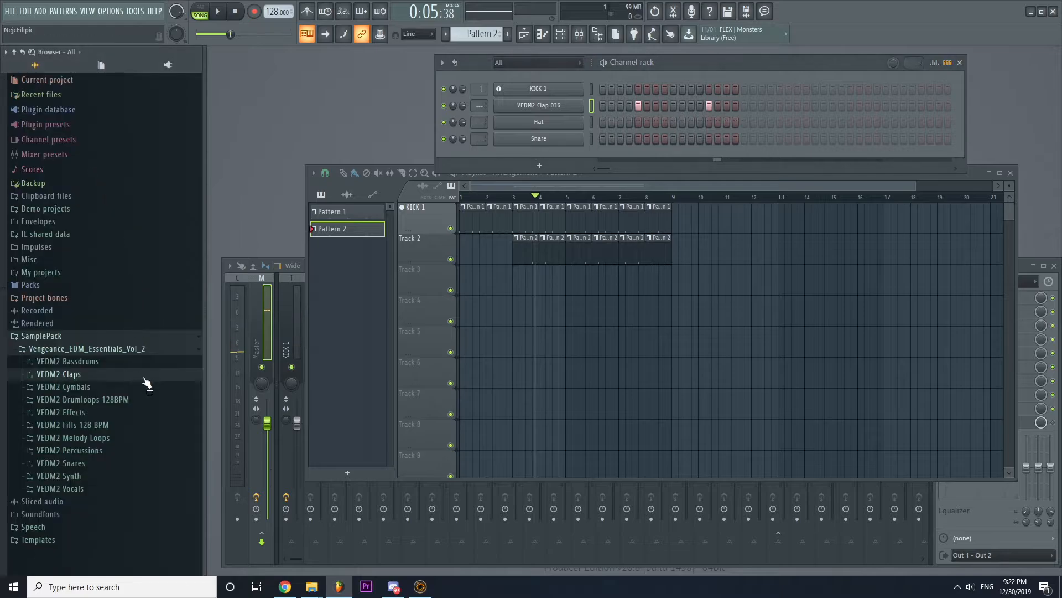
left_click(143, 387)
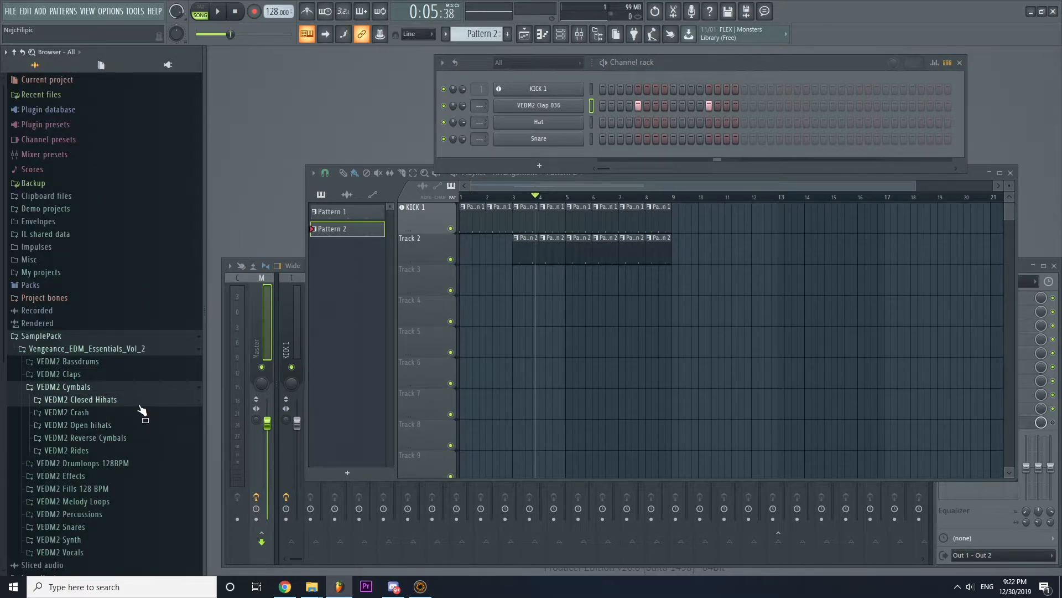
left_click(139, 403)
Audition a few closed hi-hat samples and load VEDM2 Closed Hihat 013 into the Hat channel.
left_click(134, 376)
left_click(133, 376)
left_click(106, 346)
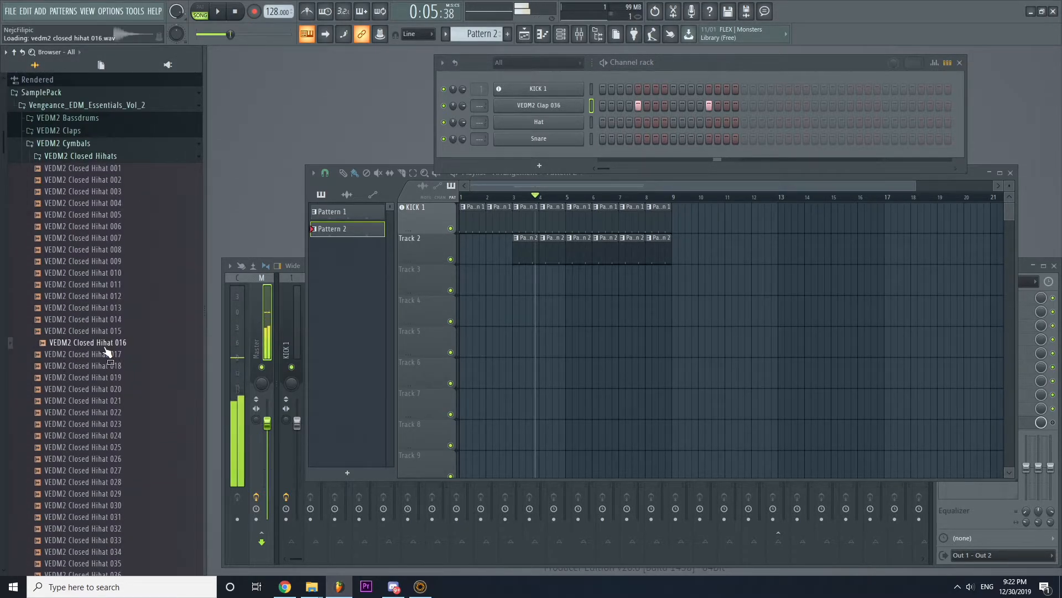
left_click(105, 354)
left_click(101, 308)
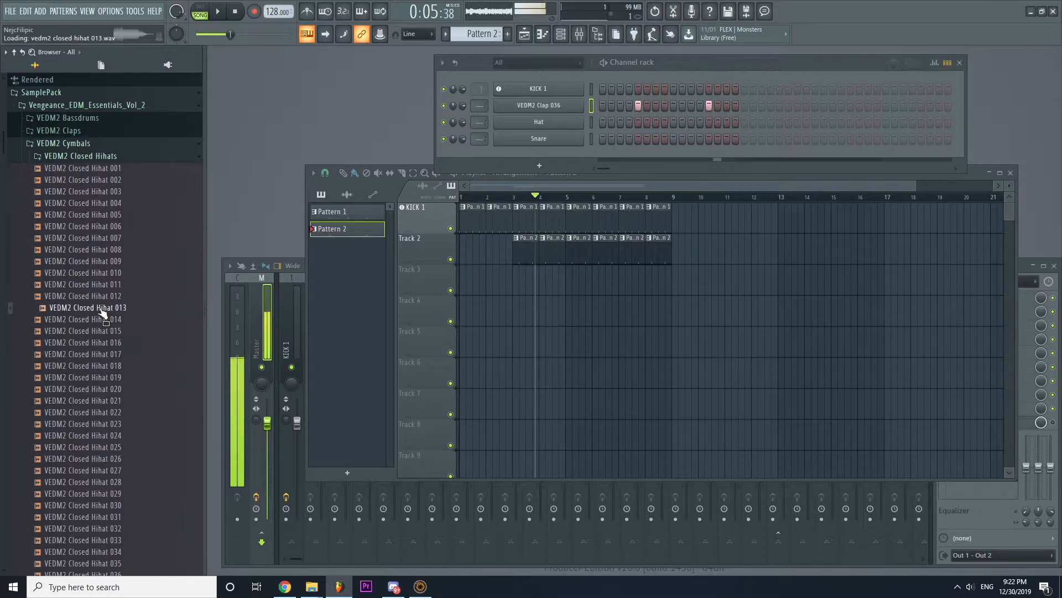
left_click_drag(102, 313, 560, 126)
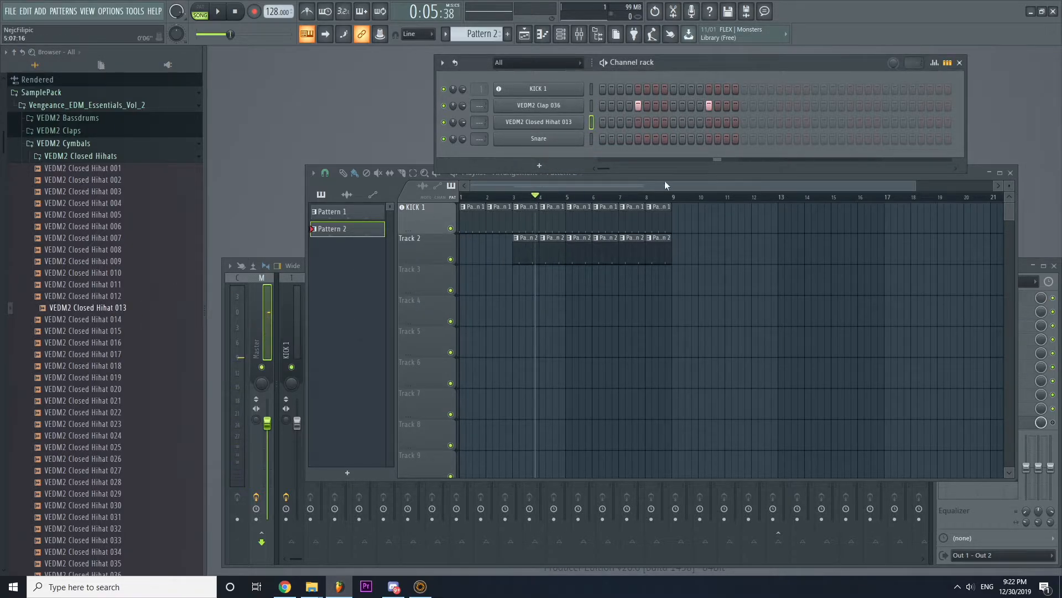
Create Pattern 3 with closed hi-hats on steps 3, 7, 11 and 15, and place it across bars 5 to 8 of Track 3.
key("F4")
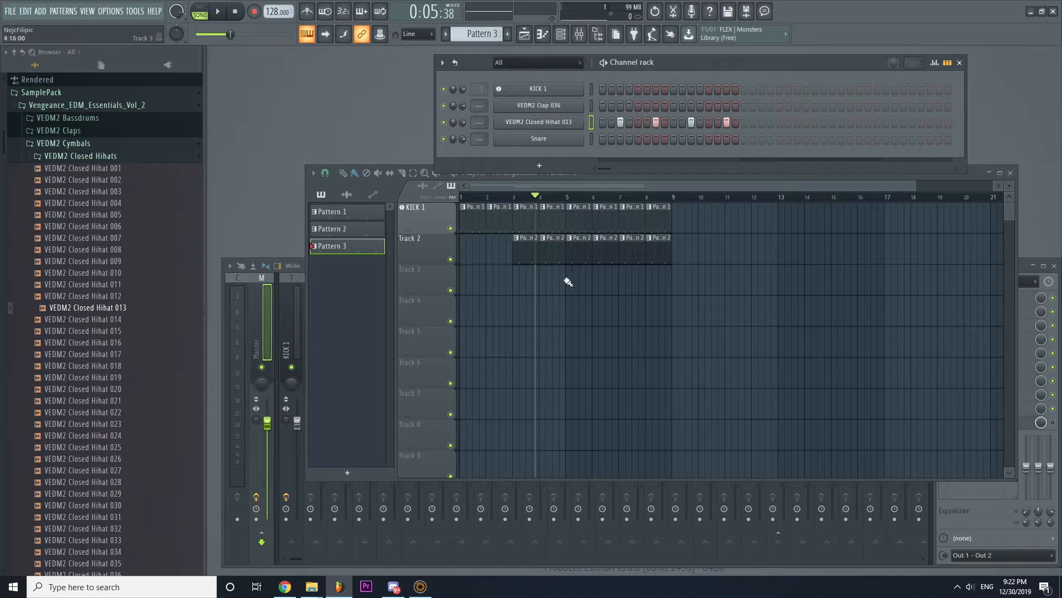
left_click_drag(568, 281, 676, 282)
right_click(686, 291)
Play the arrangement from midway through bar 4 to hear the hi-hats enter, and stop playback.
left_click(553, 196)
key("space")
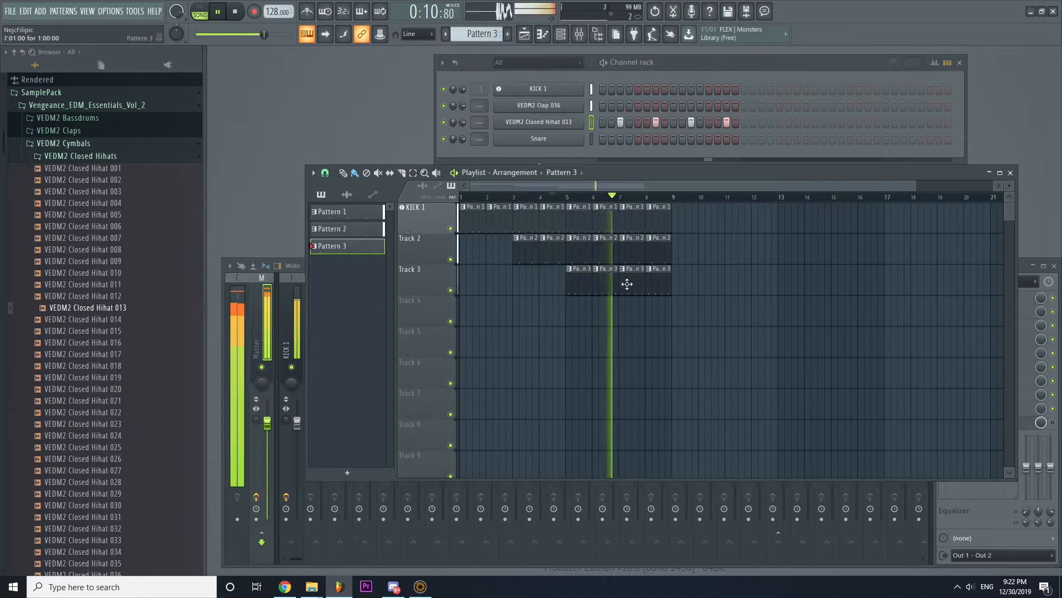
key("space")
Shorten the end of the Pattern 3 clip in bar 6 of Track 3 by one beat.
left_click(592, 196)
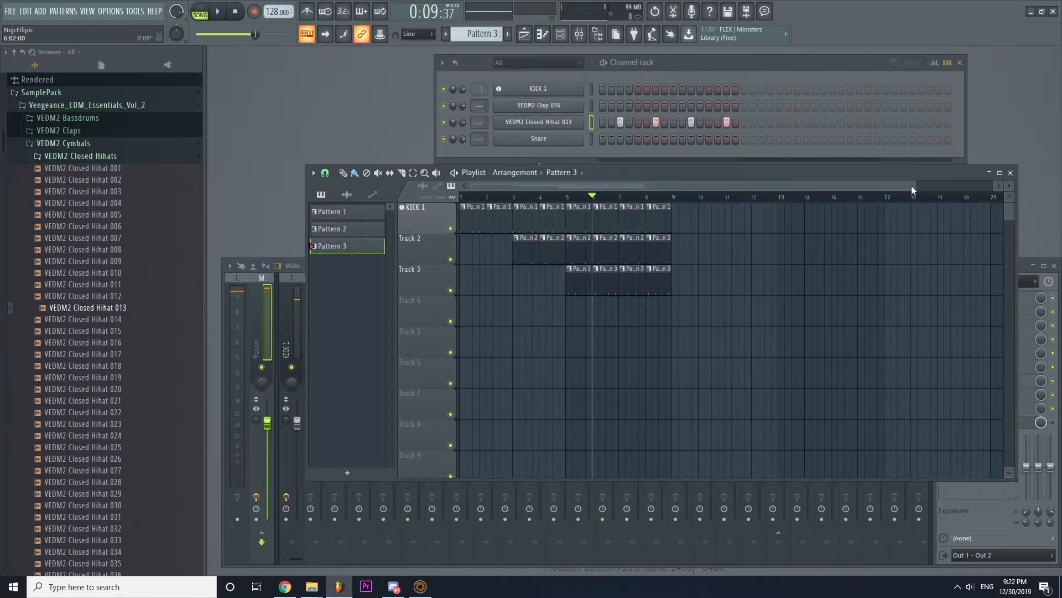
left_click_drag(912, 188, 747, 187)
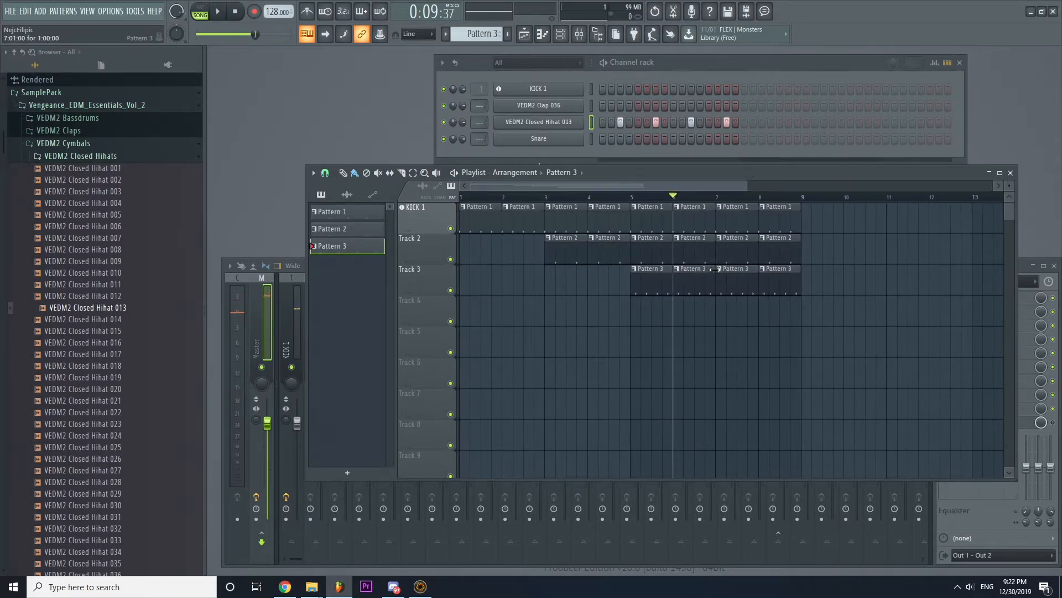
left_click_drag(713, 271, 706, 271)
Try a Pattern 3 clip on Track 4 at different offsets near bar 5, listen from bar 5, and delete the clip.
left_click(648, 314)
left_click_drag(667, 314, 663, 309)
left_click(633, 198)
key("space")
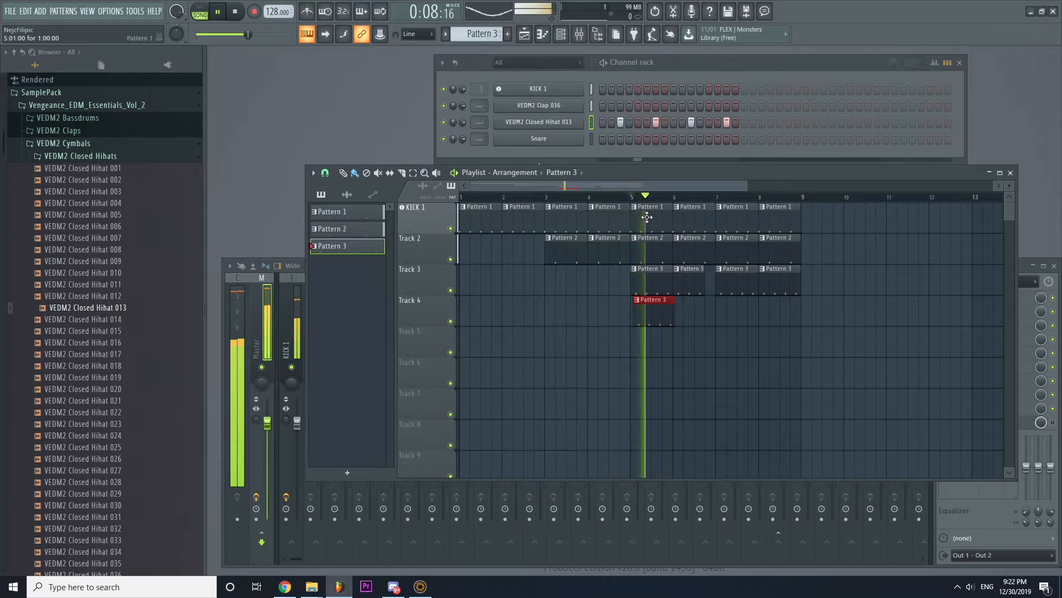
key("space")
right_click(658, 313)
left_click(639, 314)
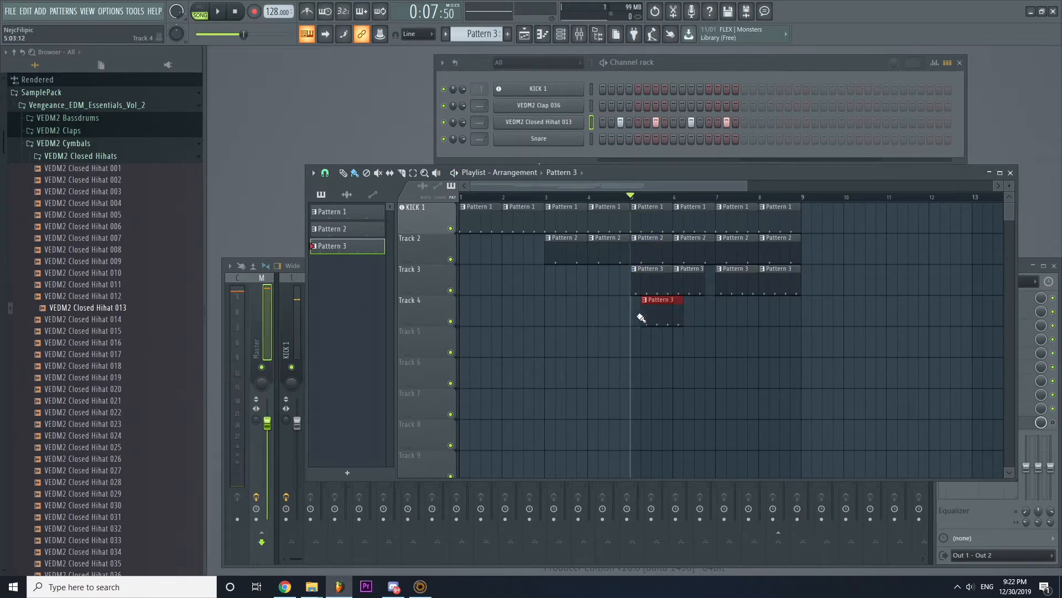
left_click_drag(677, 316, 683, 313)
right_click(661, 314)
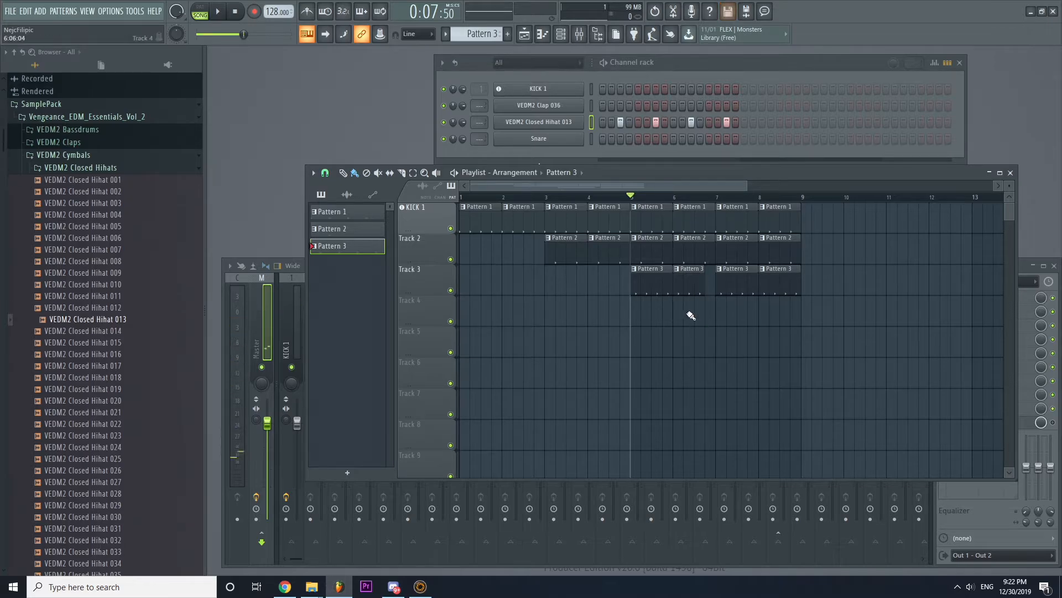
Play the arrangement from bar 5 through the shortened hi-hat clip and stop playback.
key("space")
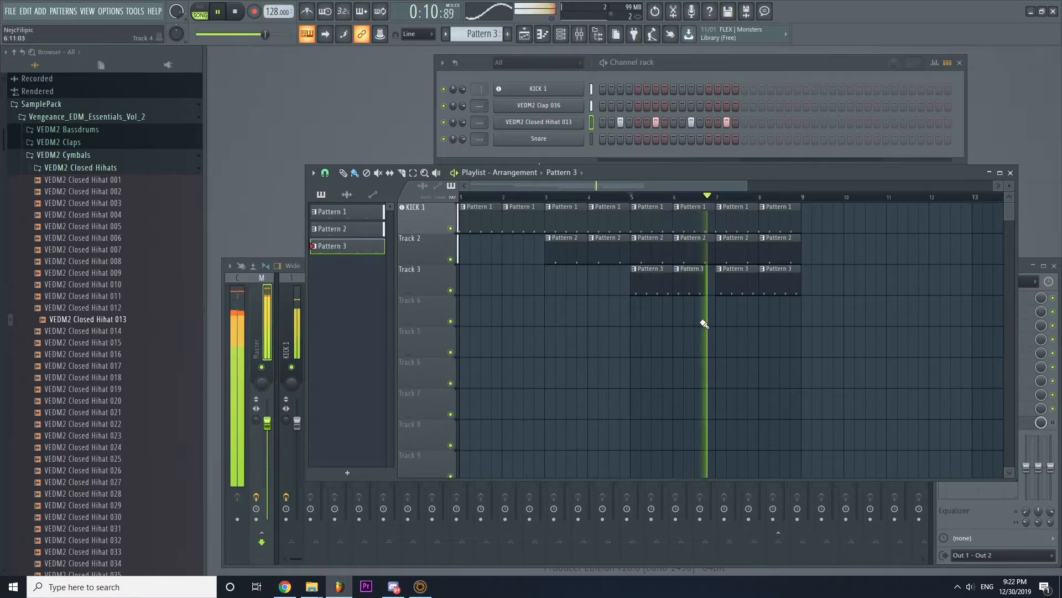
key("space")
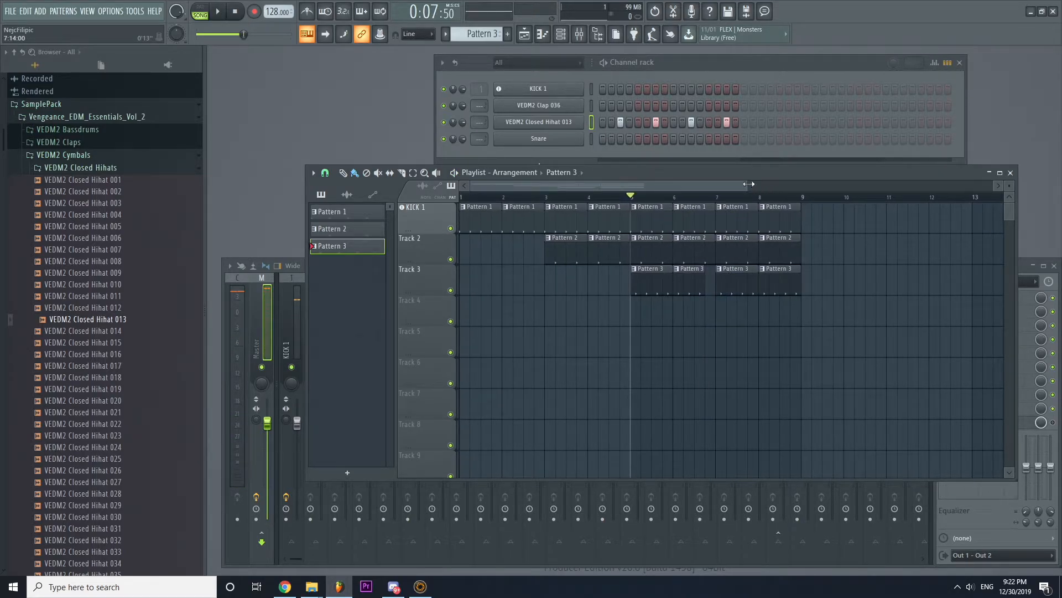
Delete all Pattern 3 clips from Track 3 and add Pattern 2 clips in bars 1 and 2 of Track 2.
left_click_drag(749, 184, 907, 187)
scroll(719, 277, "down", 4)
scroll(725, 304, "up", 4)
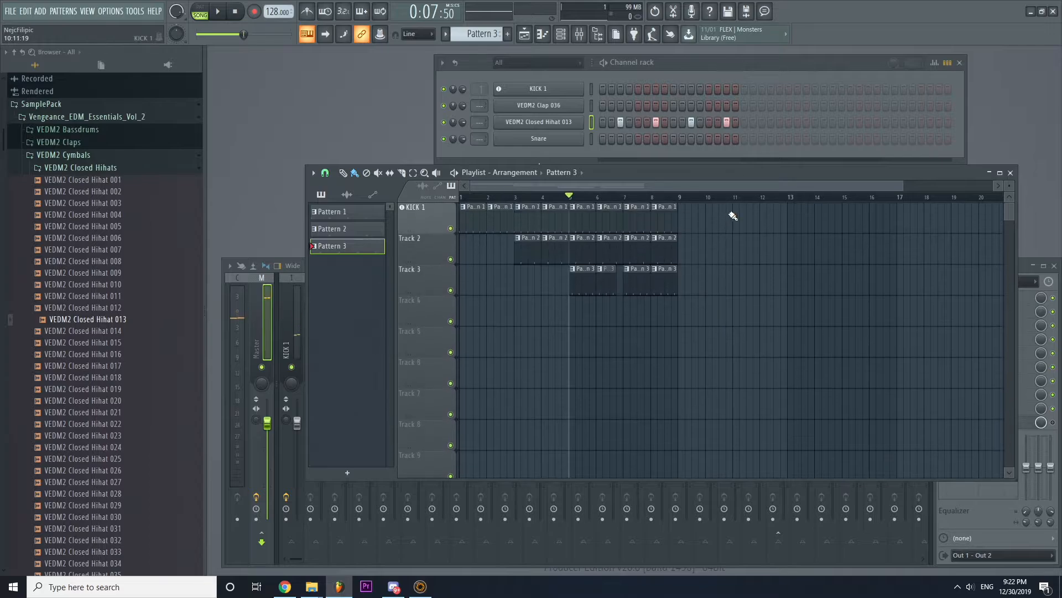
right_click(562, 280)
left_click(561, 253)
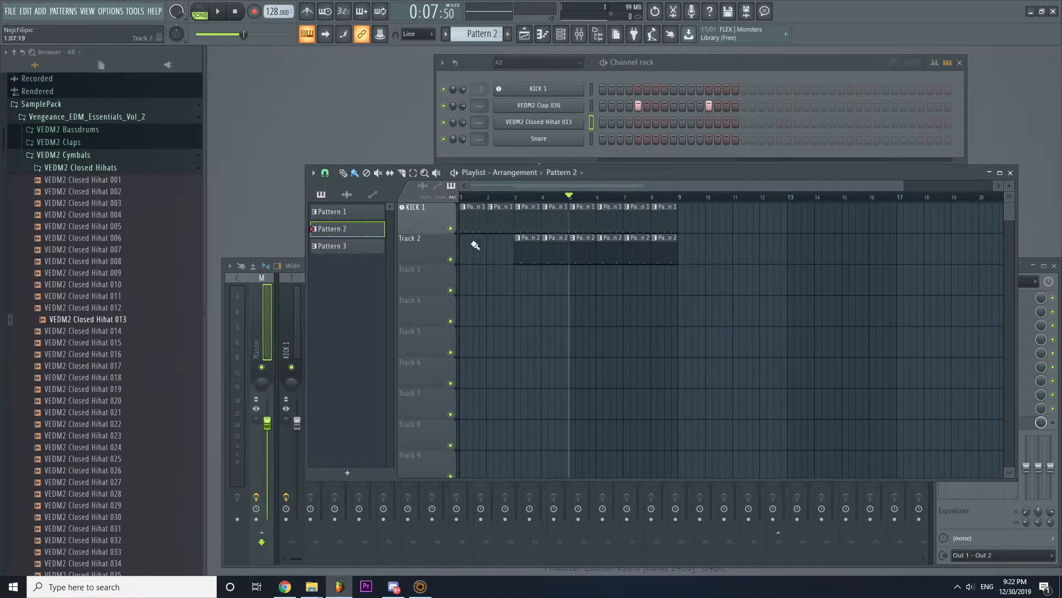
left_click(475, 245)
left_click(506, 253)
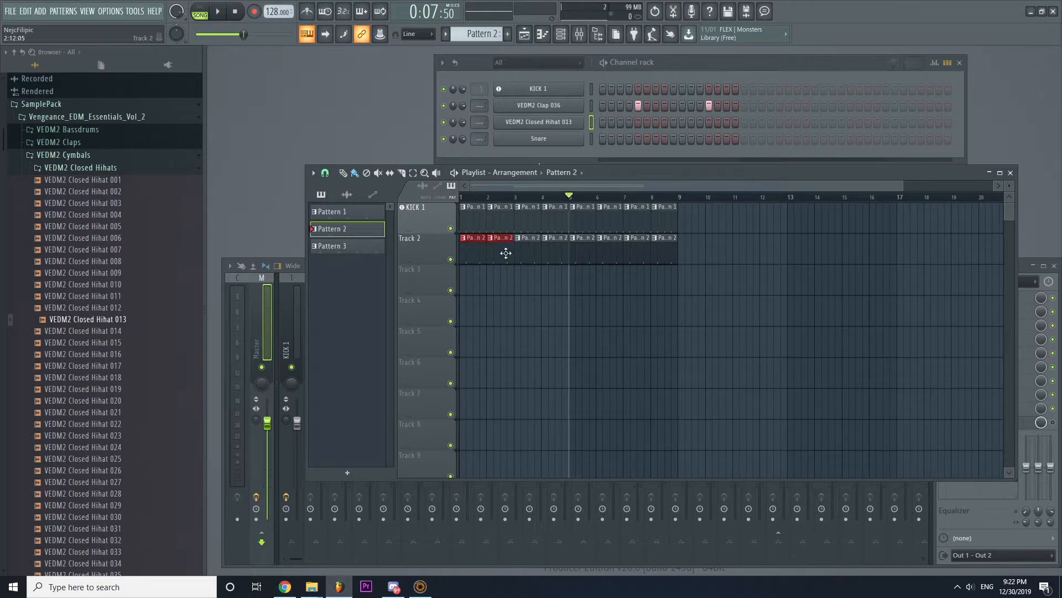
Paint Pattern 3 clips across bars 1 to 8 of Track 3, play the arrangement from the start, and stop playback.
left_click(366, 248)
left_click_drag(465, 271, 675, 272)
key("space")
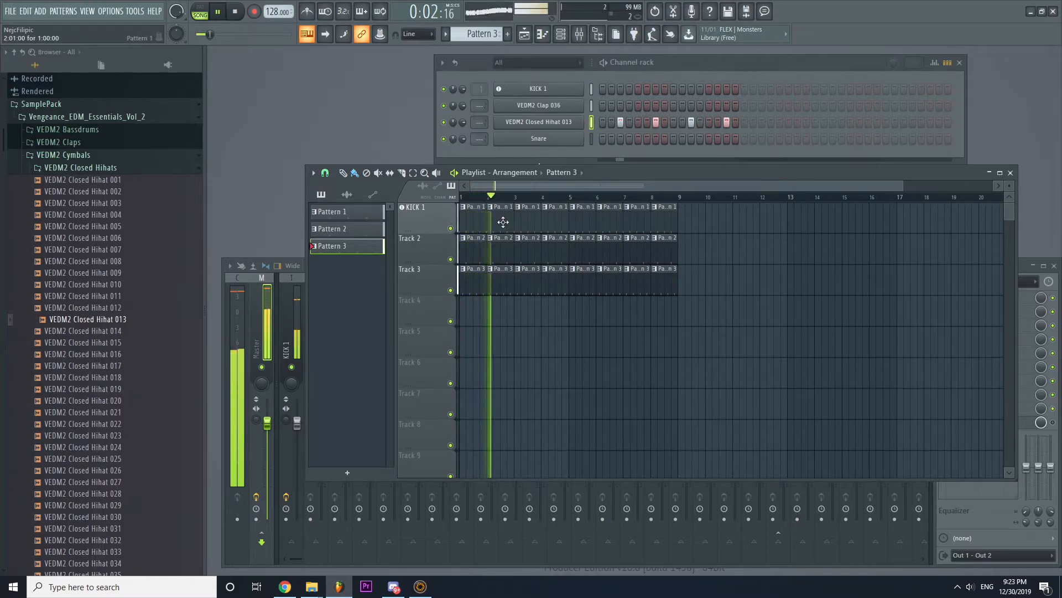
key("space")
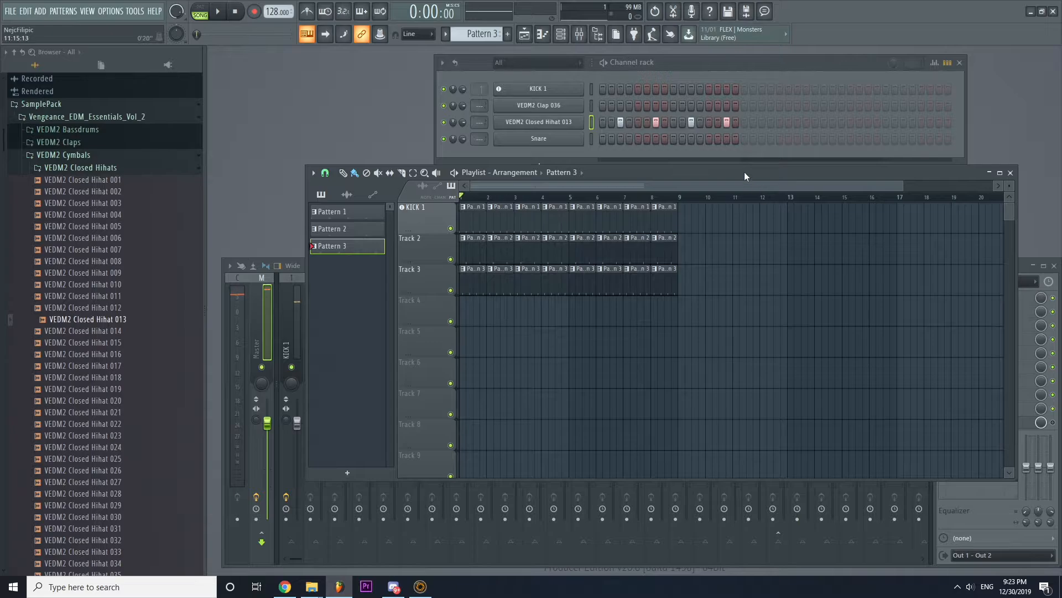
Create an empty Pattern 4 and replace the Snare channel with the FLEX instrument.
left_click_drag(744, 176, 751, 198)
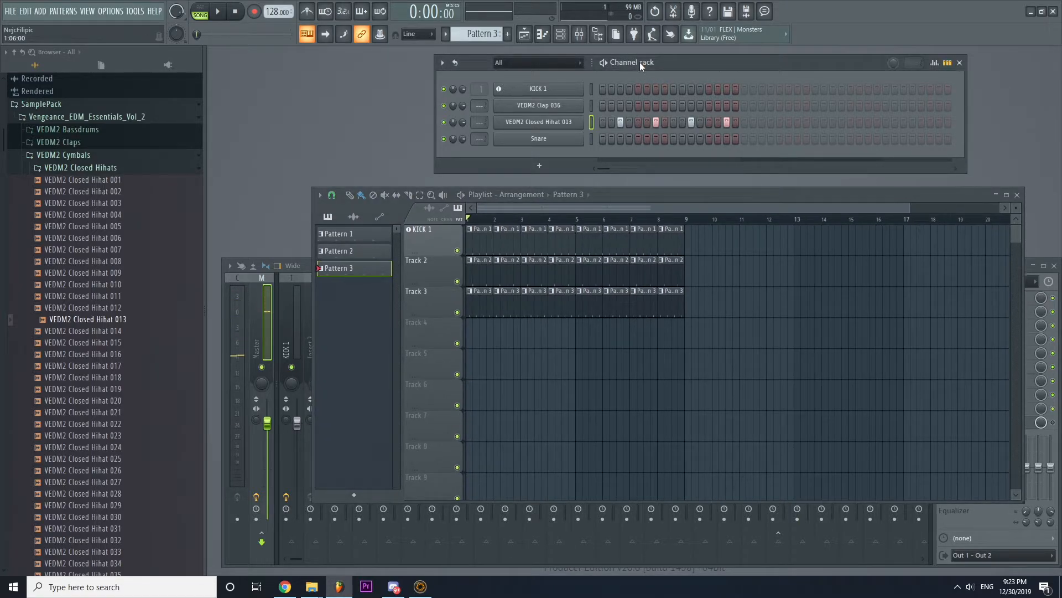
key("F4")
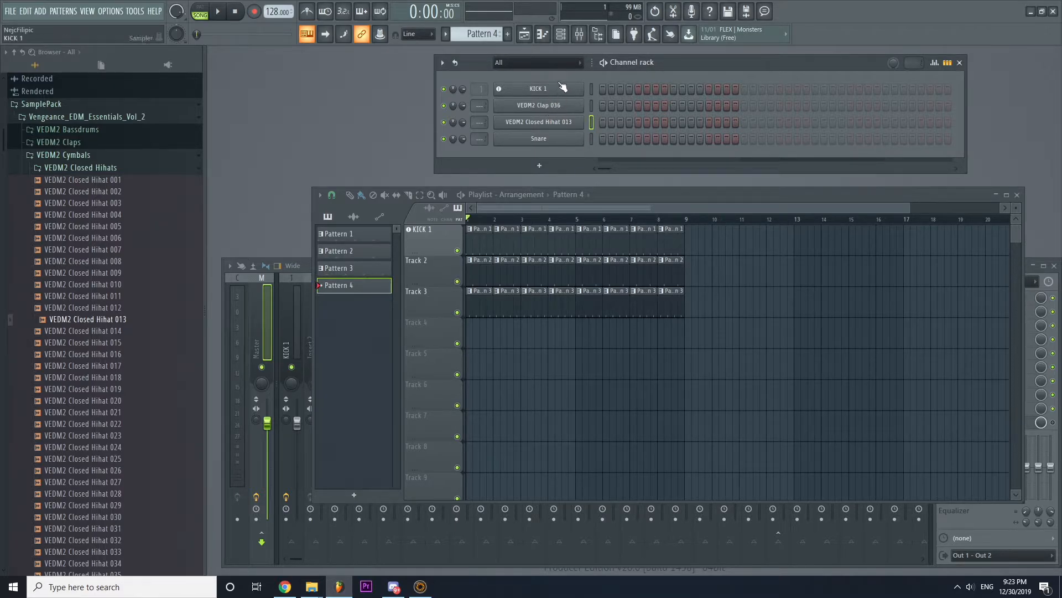
right_click(544, 145)
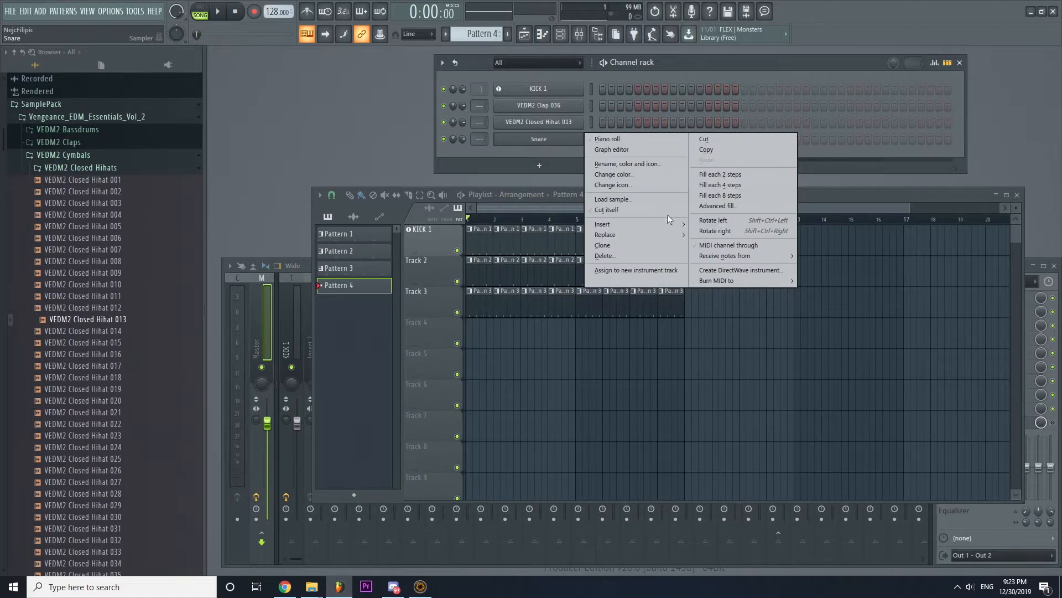
mouse_move(665, 230)
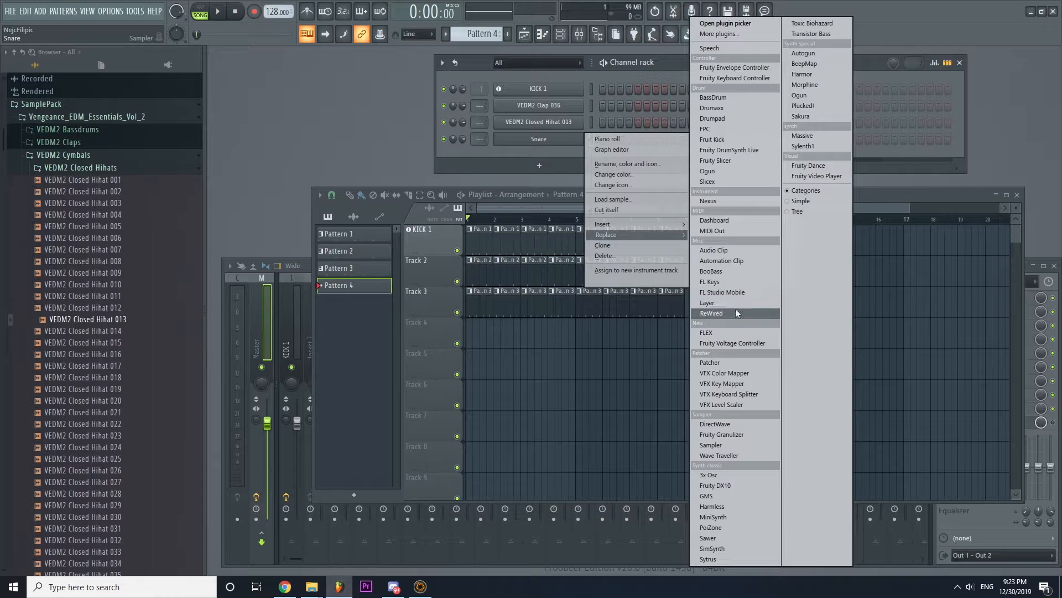
left_click(727, 333)
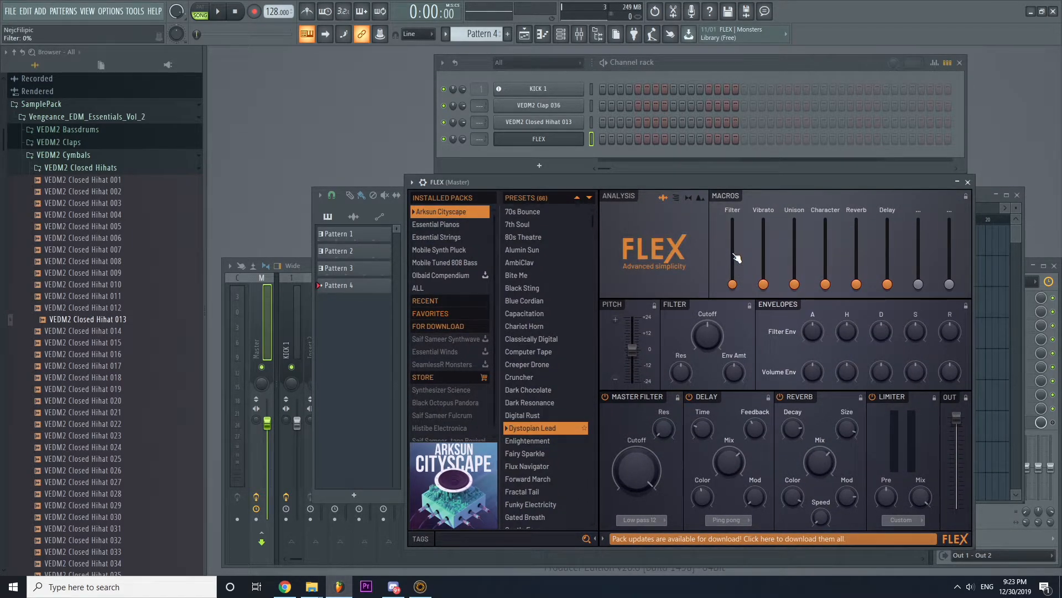
Audition the Dystopian Lead preset with the notes F4 and E4, and move the FLEX window higher.
key("v")
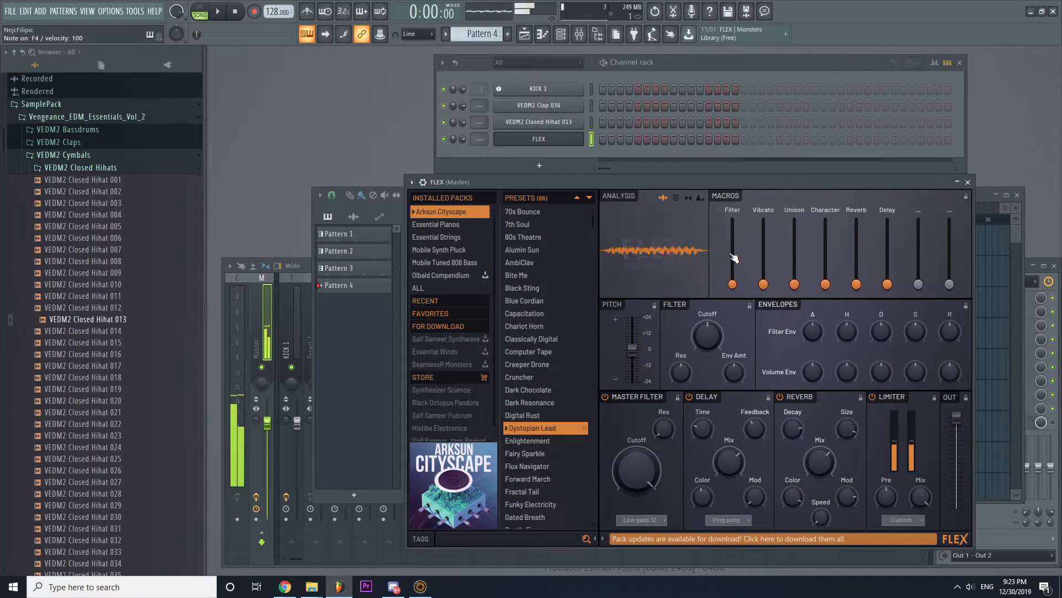
key("c")
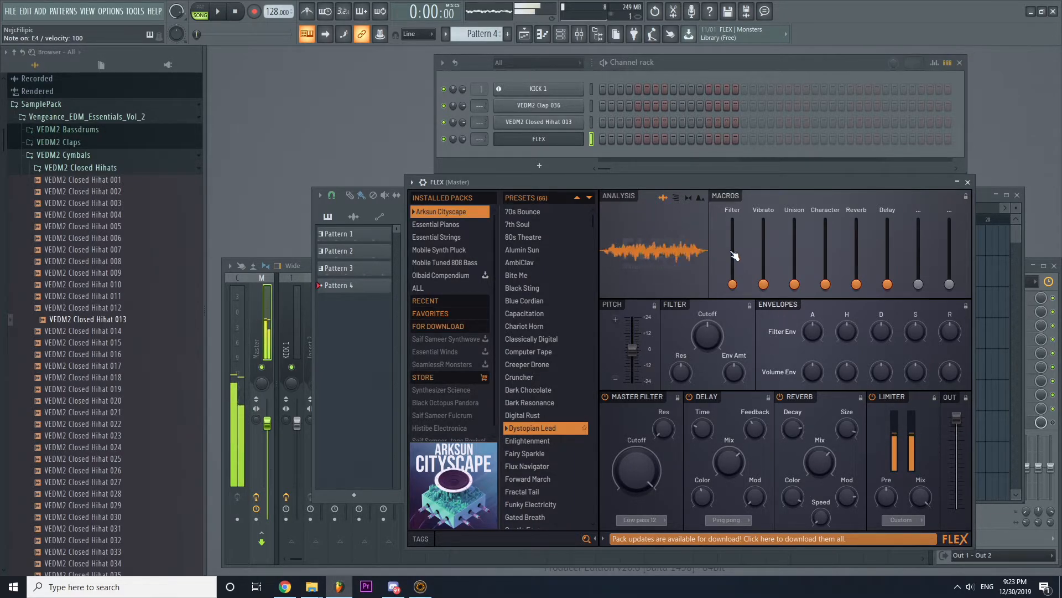
left_click_drag(730, 181, 709, 119)
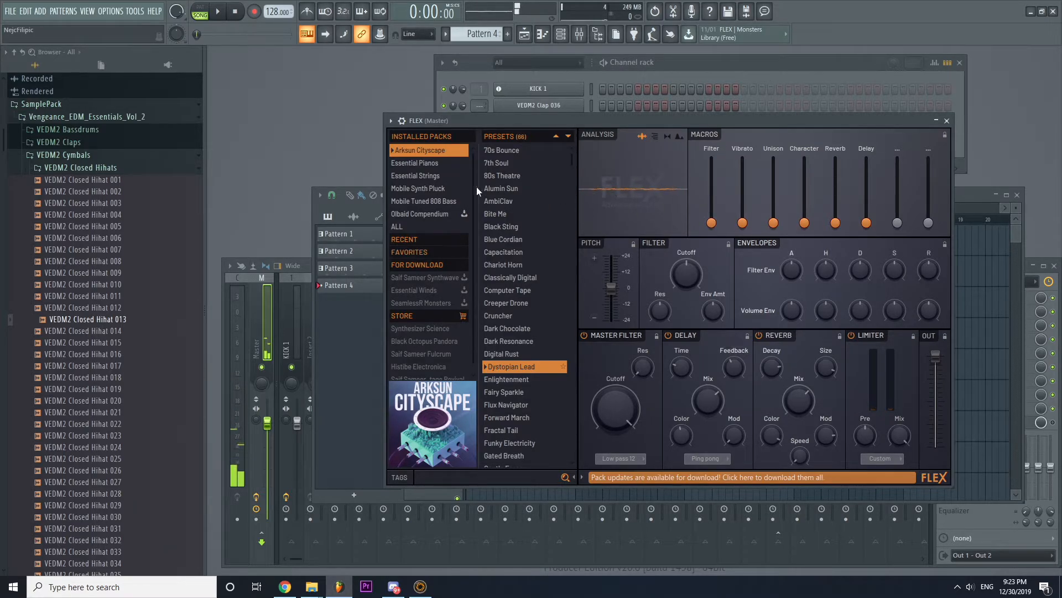
Look through the Essential Strings pack, switch FLEX to Essential Pianos, and audition the Bosendorfer lite preset with the note G4.
left_click(430, 173)
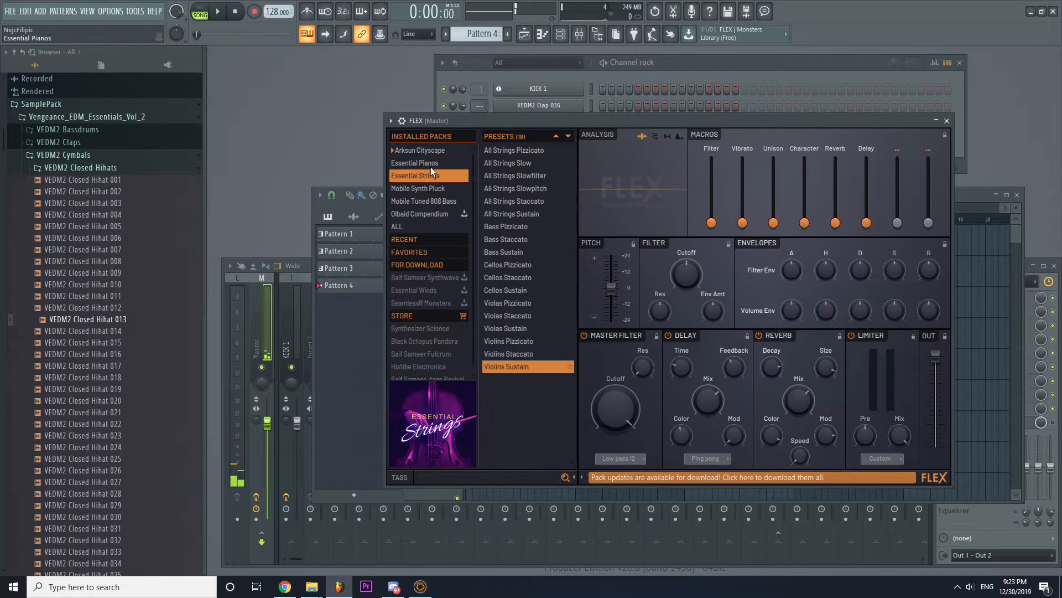
left_click(436, 166)
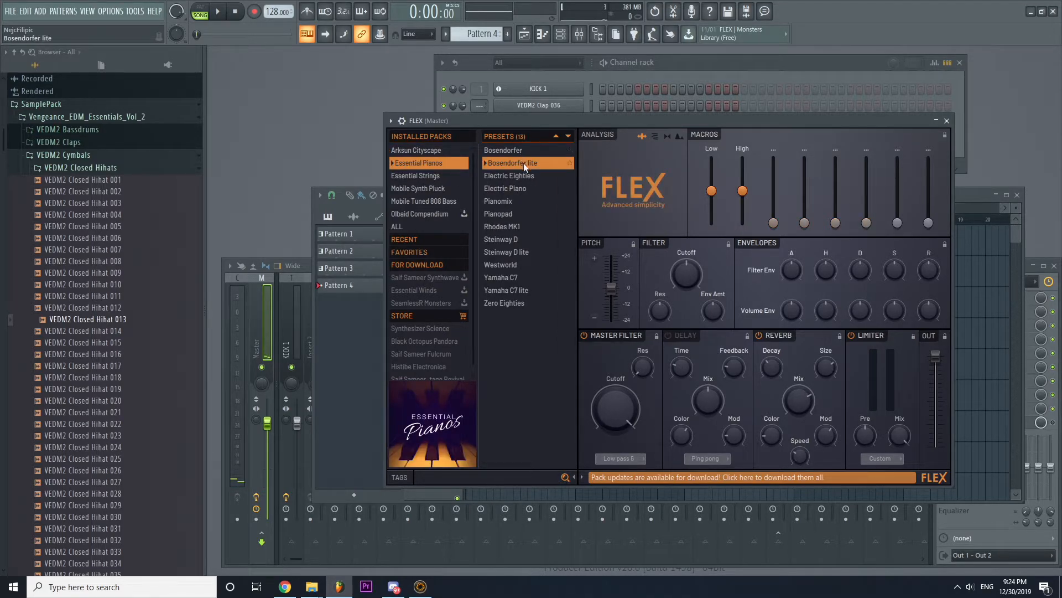
left_click(524, 175)
key("b")
key("b")
key("b")
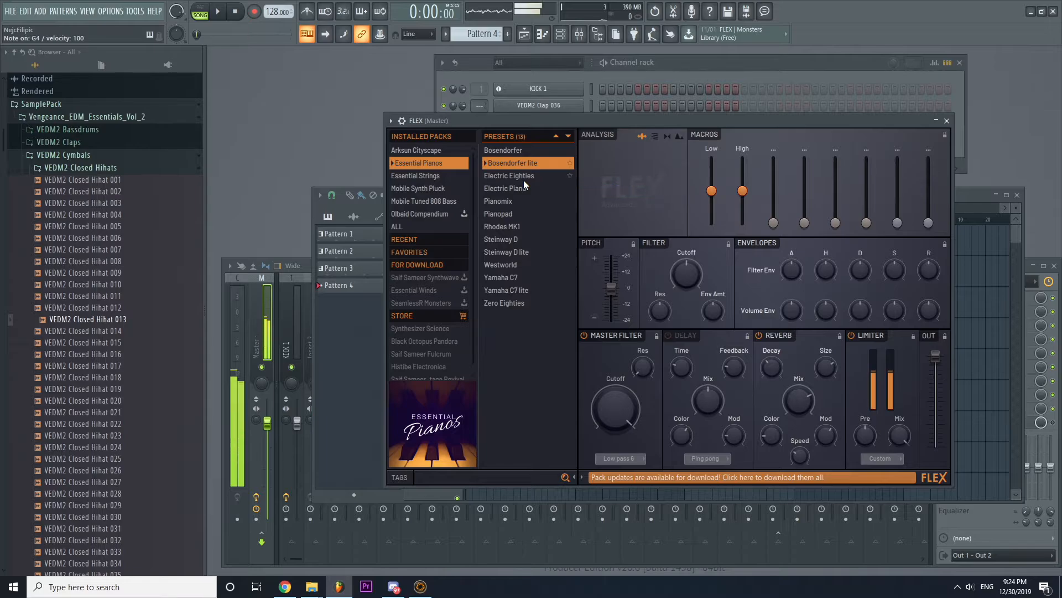
Audition the Electric Piano and Pianomix presets of the Essential Pianos pack.
left_click(511, 180)
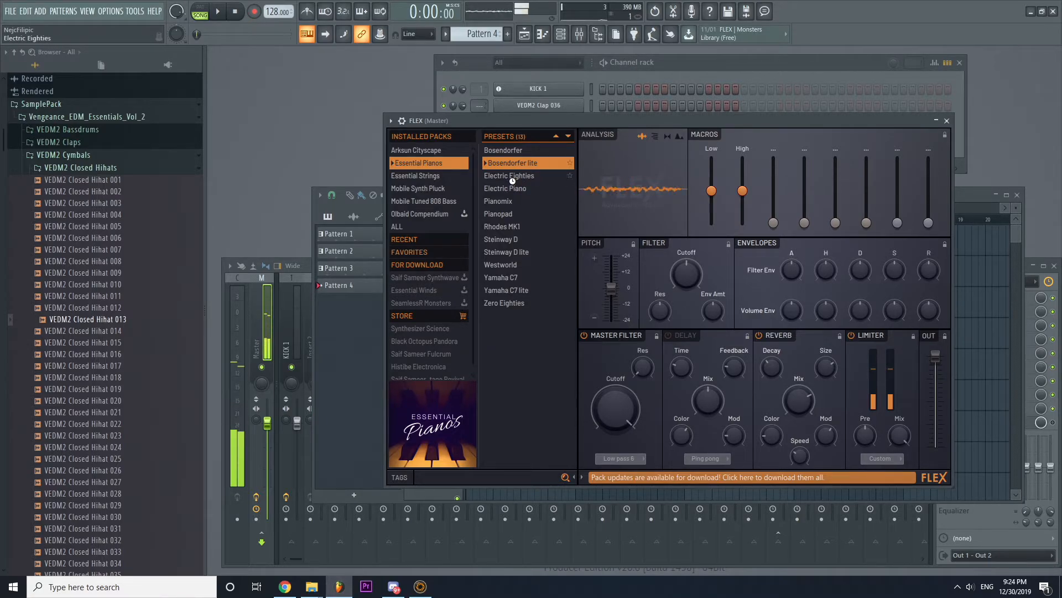
left_click(519, 187)
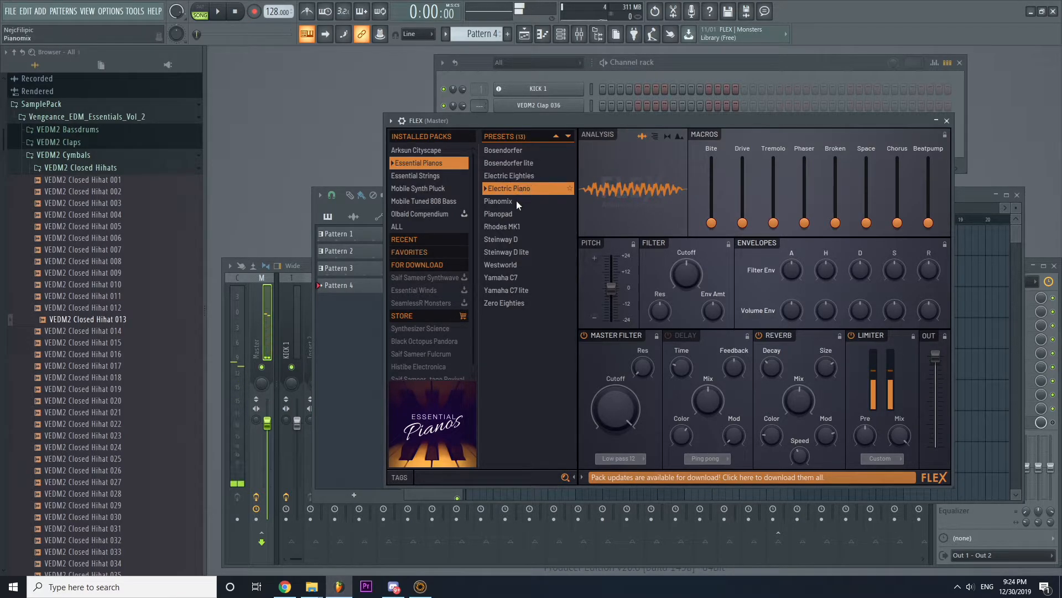
key("n")
left_click(516, 204)
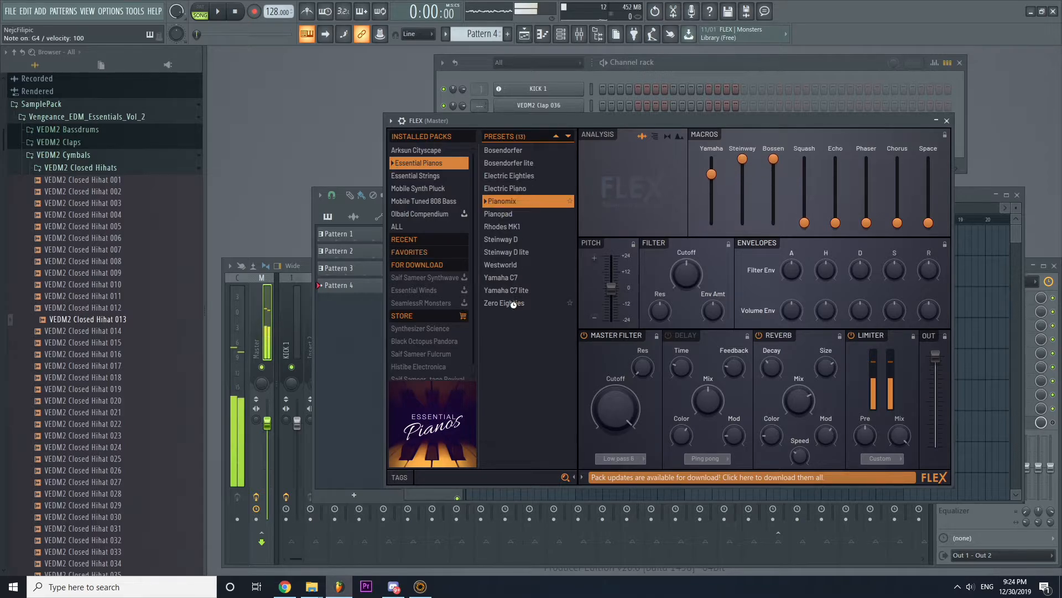
Try the Westworld preset, load Yamaha C7 in FLEX, test it with the note G4, and close the FLEX window.
left_click(519, 284)
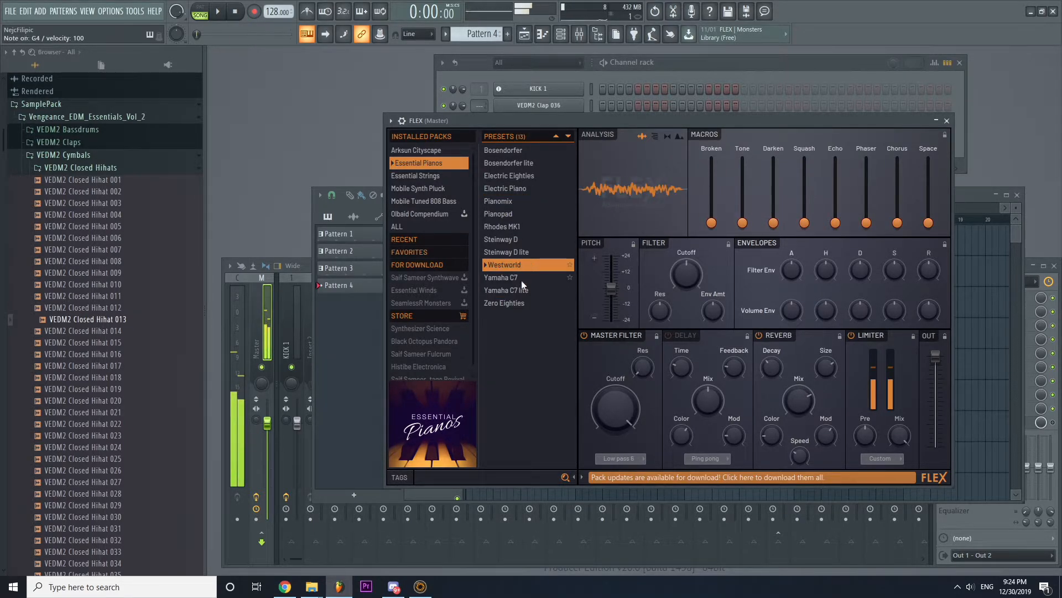
left_click(521, 279)
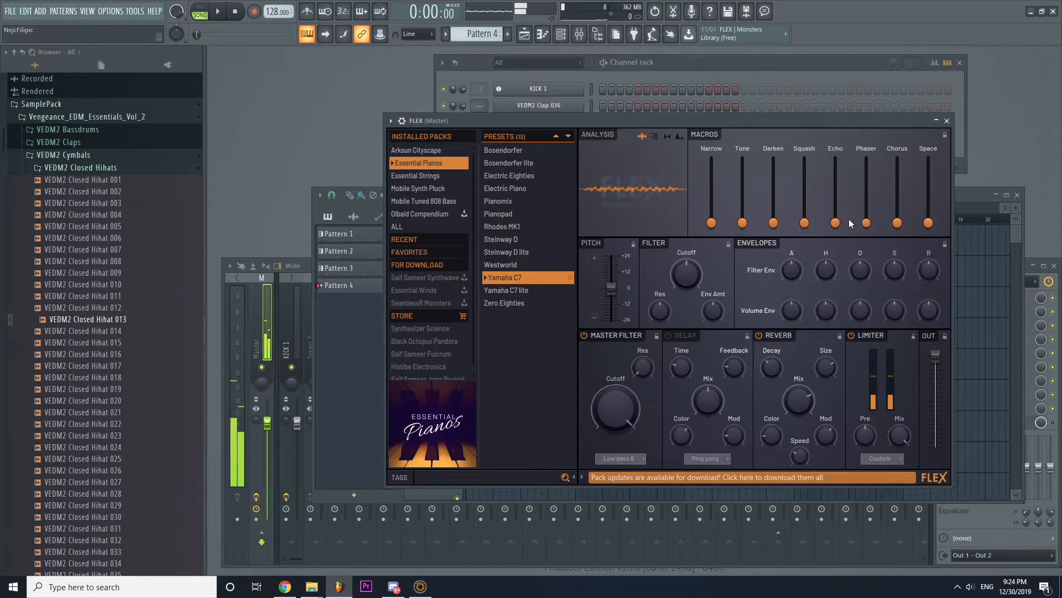
mouse_move(775, 224)
left_mouse_down()
mouse_move(773, 159)
mouse_move(773, 223)
left_mouse_up()
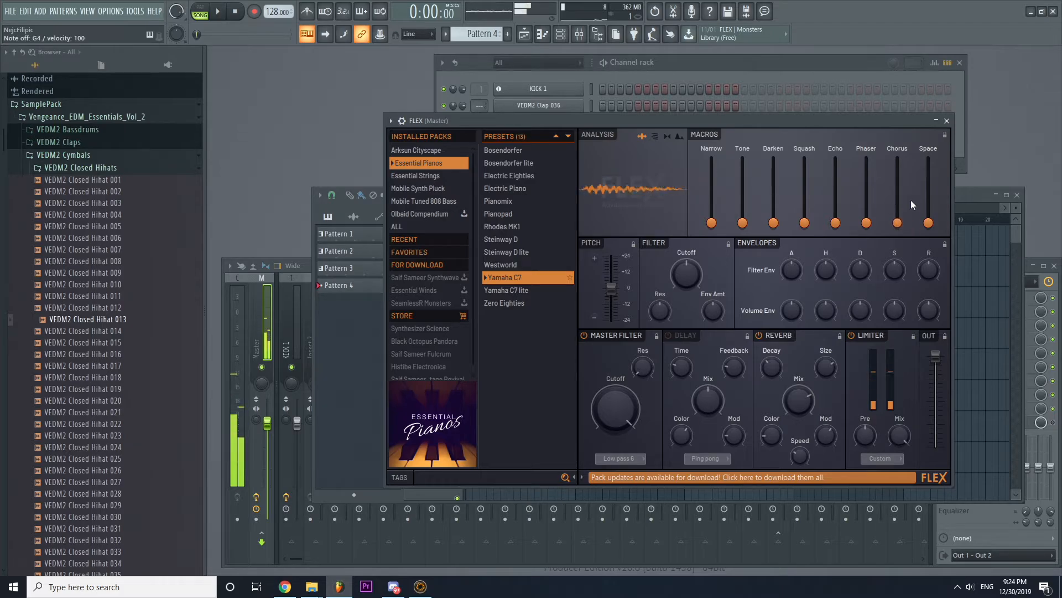
left_click_drag(810, 116, 741, 127)
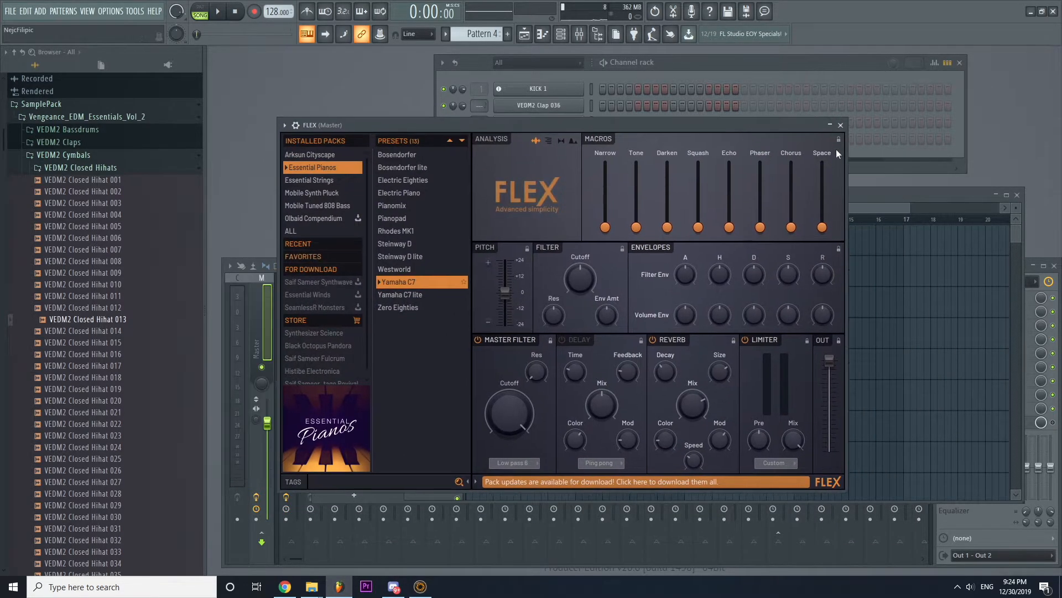
left_click(840, 124)
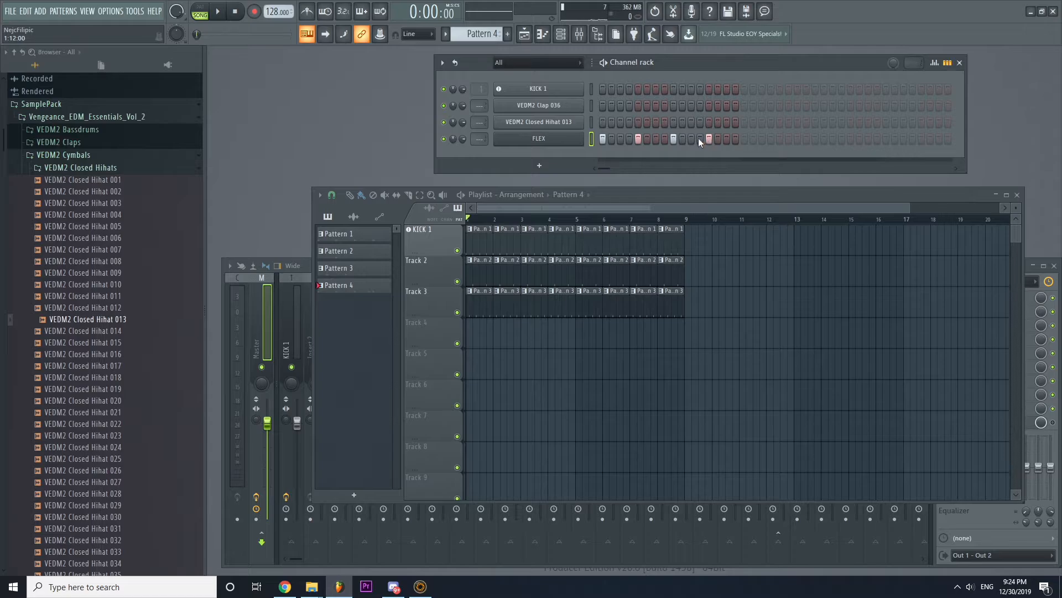
Play Pattern 4 in pattern mode with FLEX on steps 1, 5, 9 and 13, stop playback, and return to song mode.
left_click(201, 11)
left_click(218, 12)
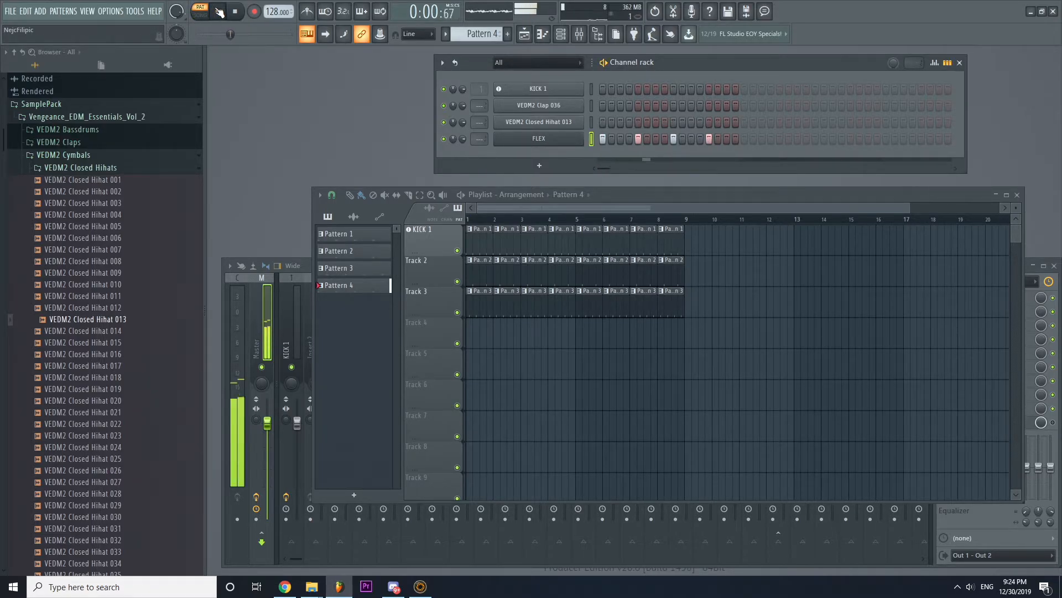
left_click(220, 11)
left_click(200, 11)
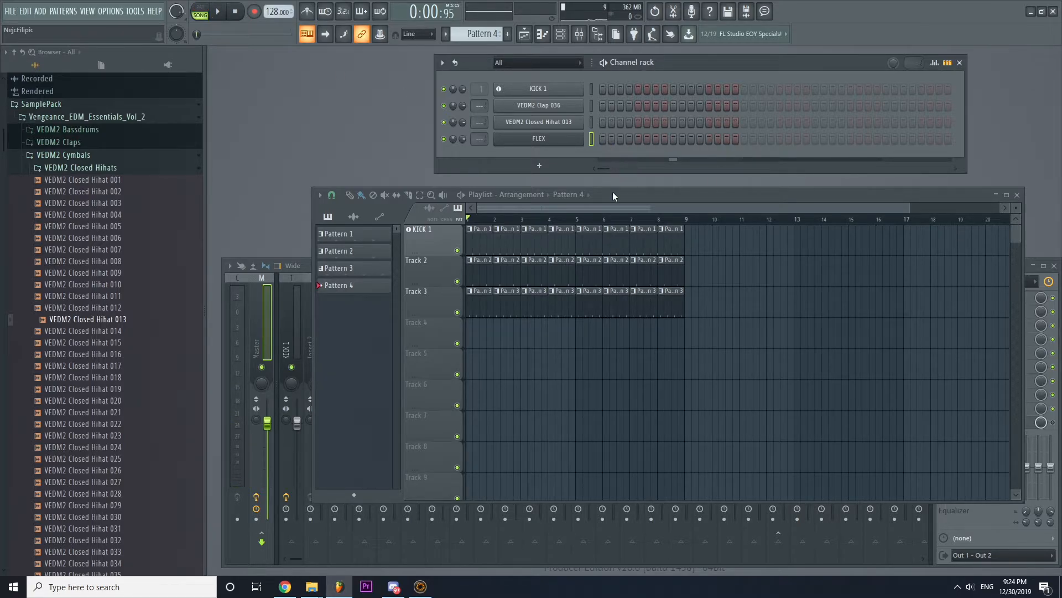
Open the FLEX channel's piano roll, move its window aside from the Playlist, and select Pattern 4 in the Playlist.
right_click(569, 134)
left_click(606, 139)
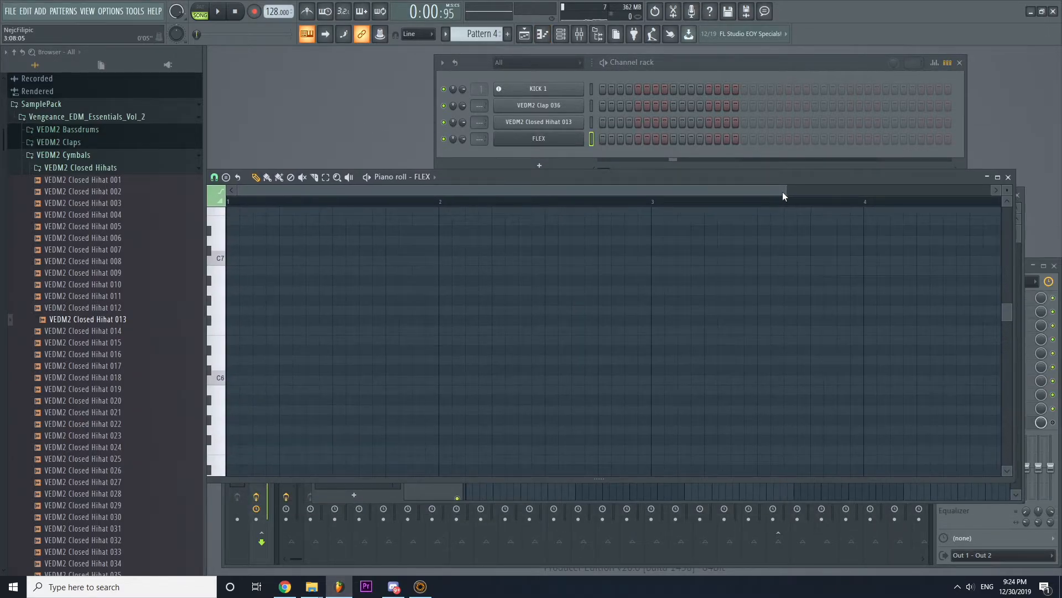
left_click_drag(782, 192, 893, 200)
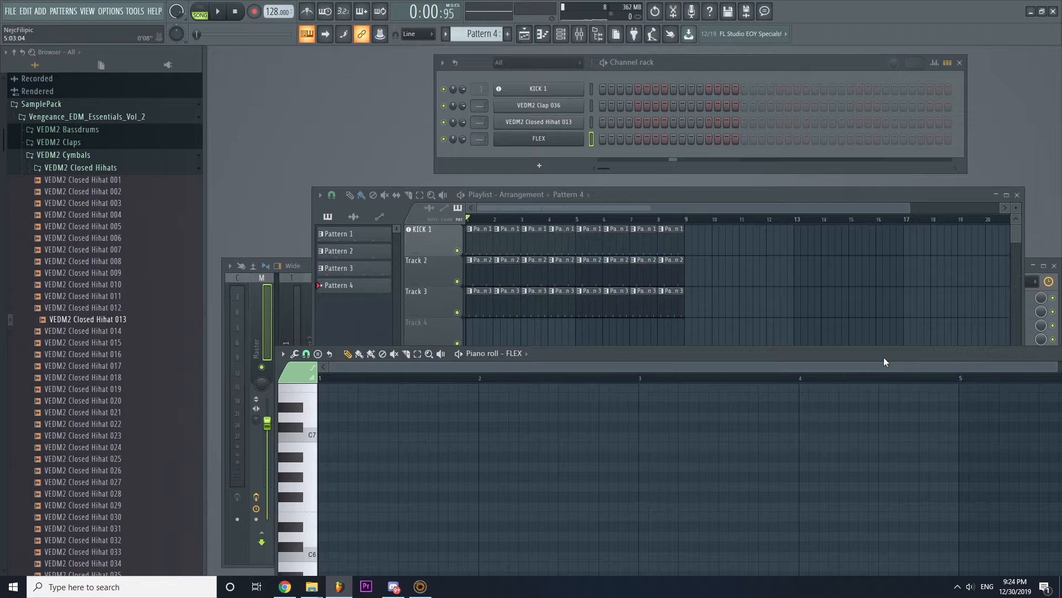
left_click_drag(884, 362, 1060, 160)
left_click_drag(731, 152, 842, 174)
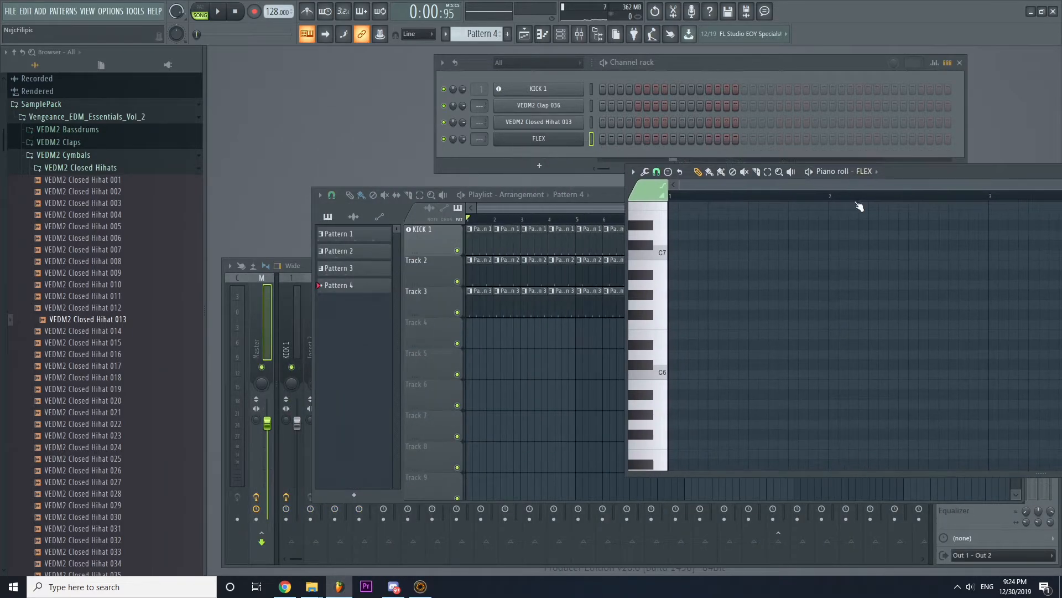
left_click(349, 287)
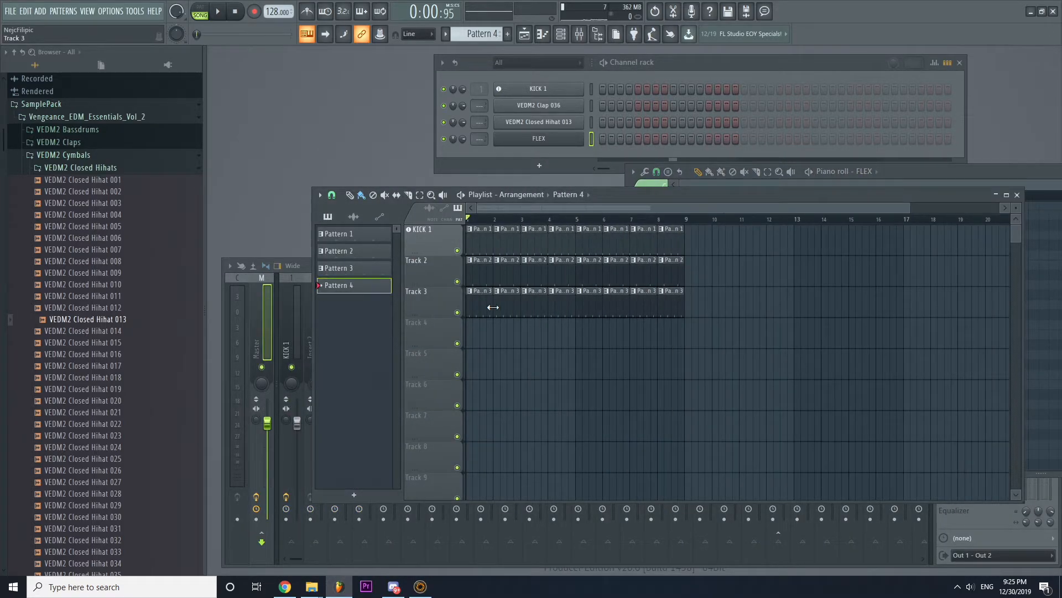
Place a Pattern 4 clip at bar 1 of Track 4 and bring the FLEX piano roll into view.
left_click(475, 332)
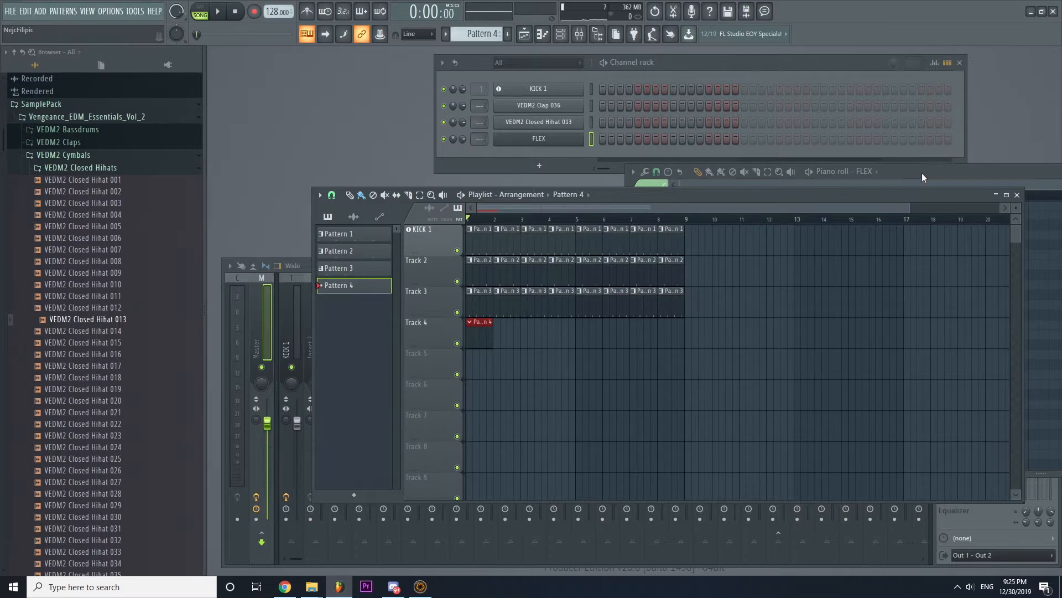
left_click_drag(922, 177, 534, 108)
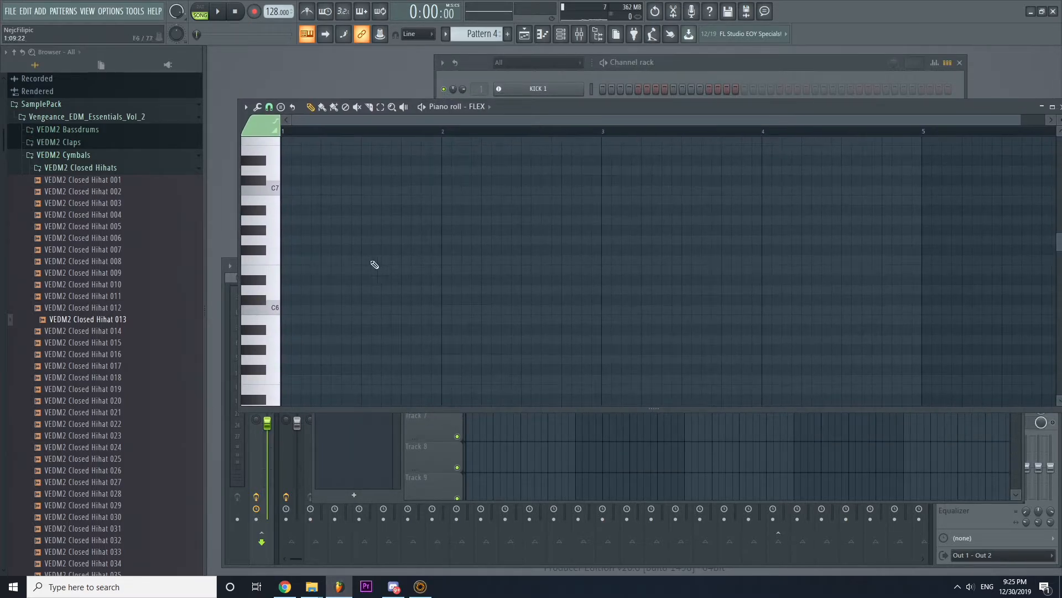
scroll(339, 263, "up", 3)
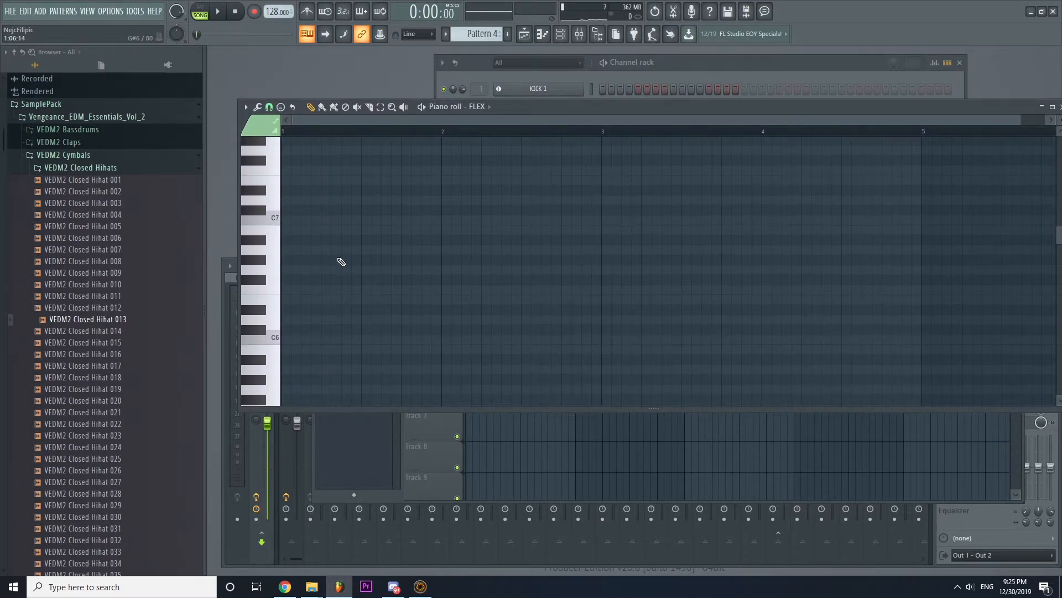
scroll(342, 262, "down", 7)
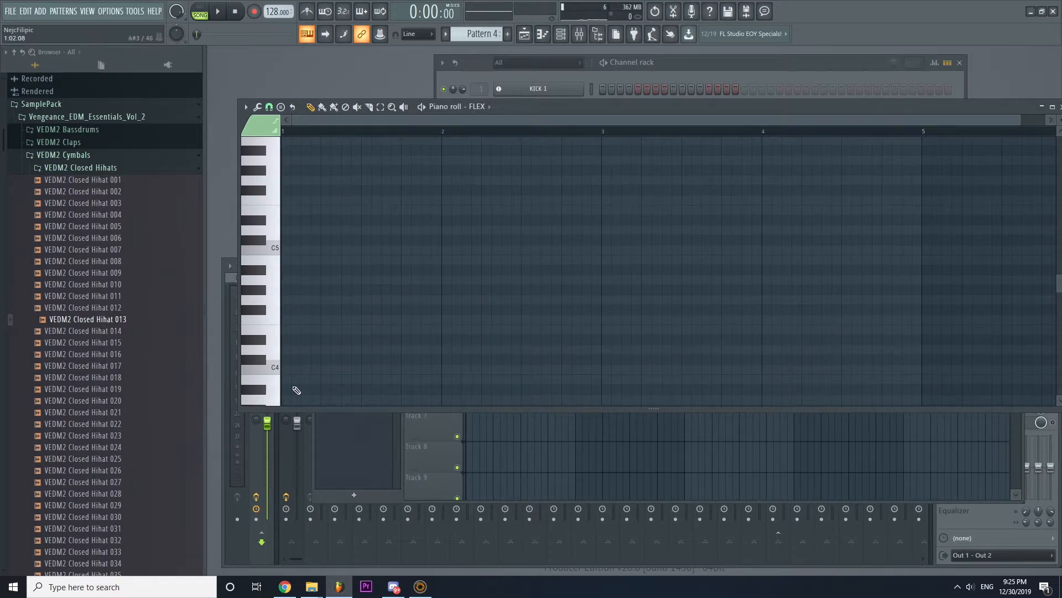
Audition the keys around C4, and arrange the playlist above the FLEX piano roll so both windows are visible.
left_click(275, 366)
left_click(277, 334)
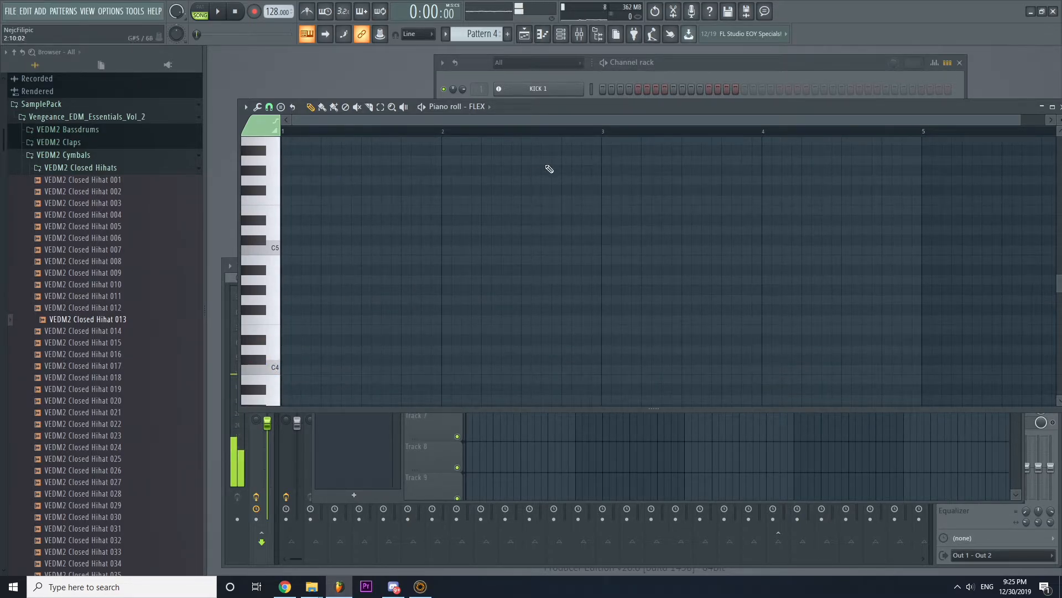
left_click_drag(554, 107, 596, 312)
left_click_drag(669, 189, 637, 94)
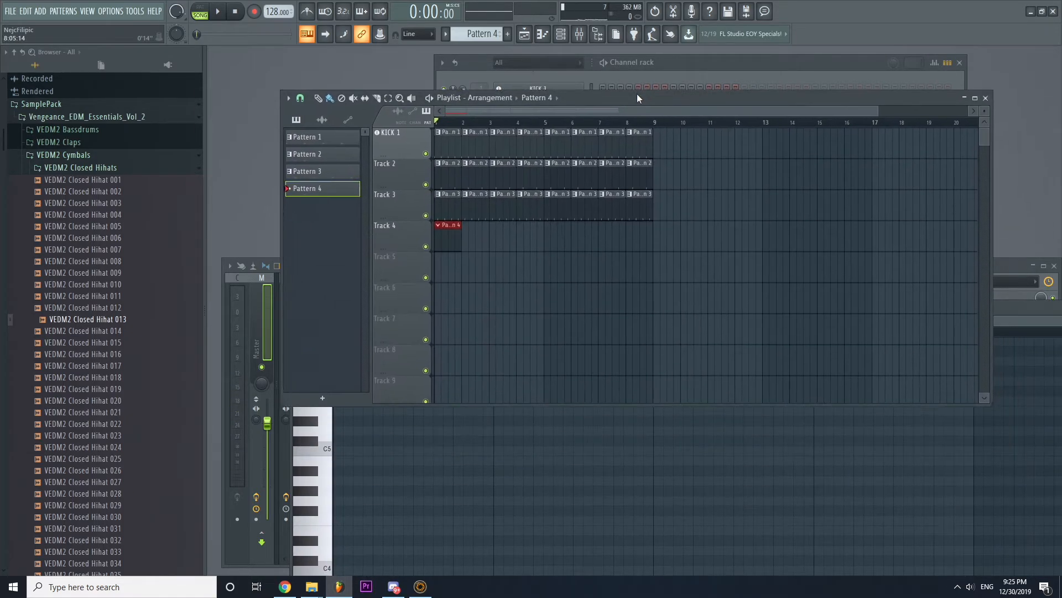
left_click(1010, 321)
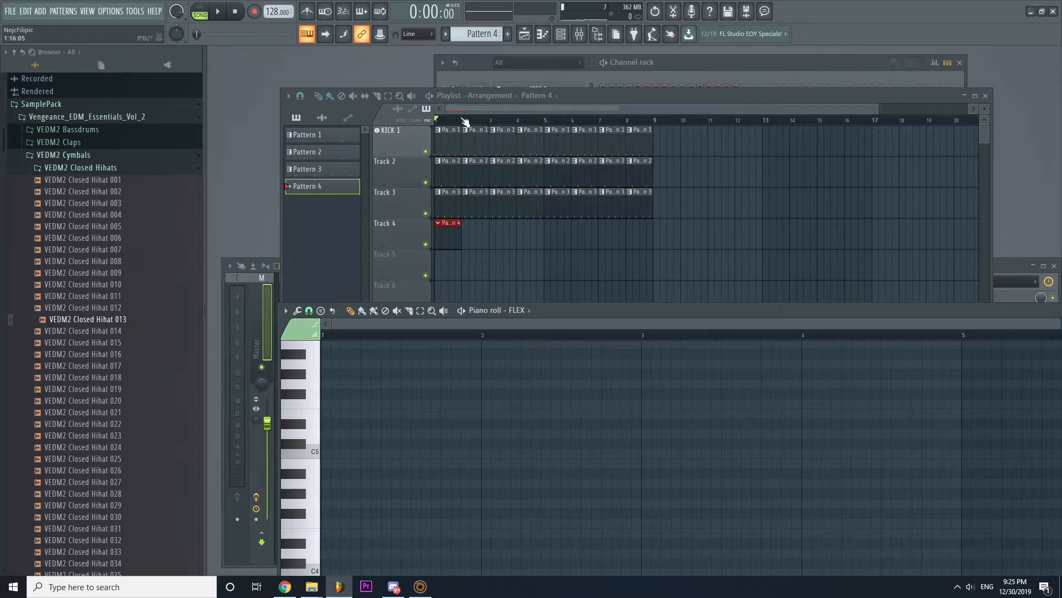
left_click(322, 455)
left_click(498, 457)
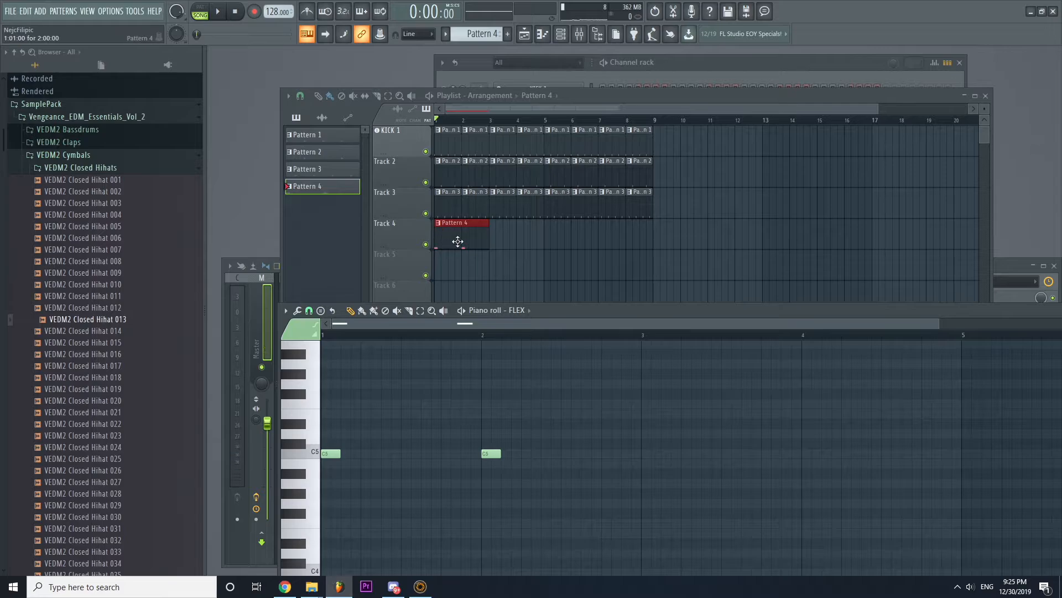
left_click(565, 414)
left_click(609, 453)
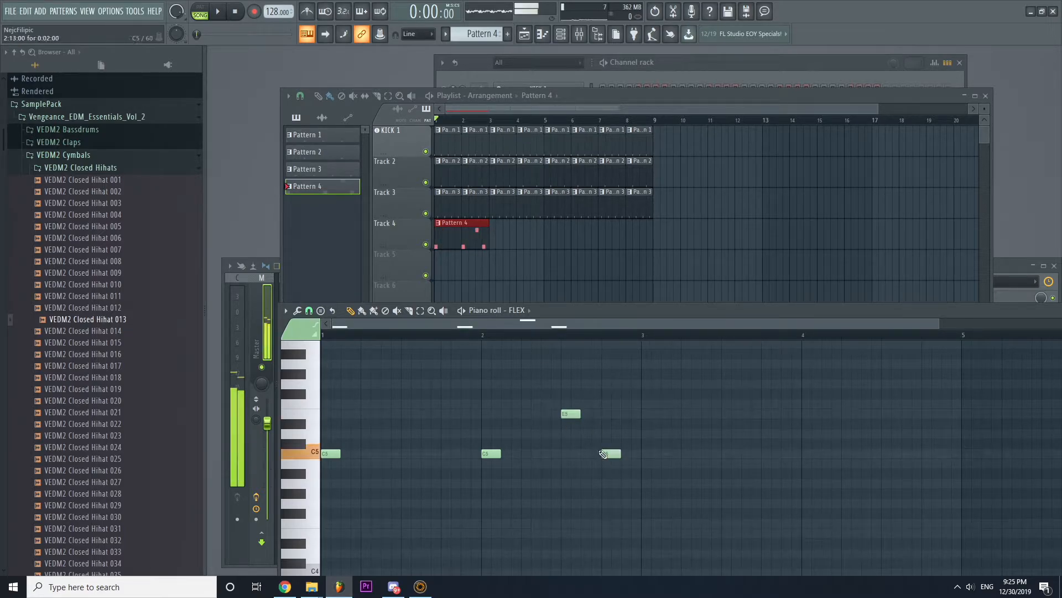
right_click(612, 453)
right_click(571, 413)
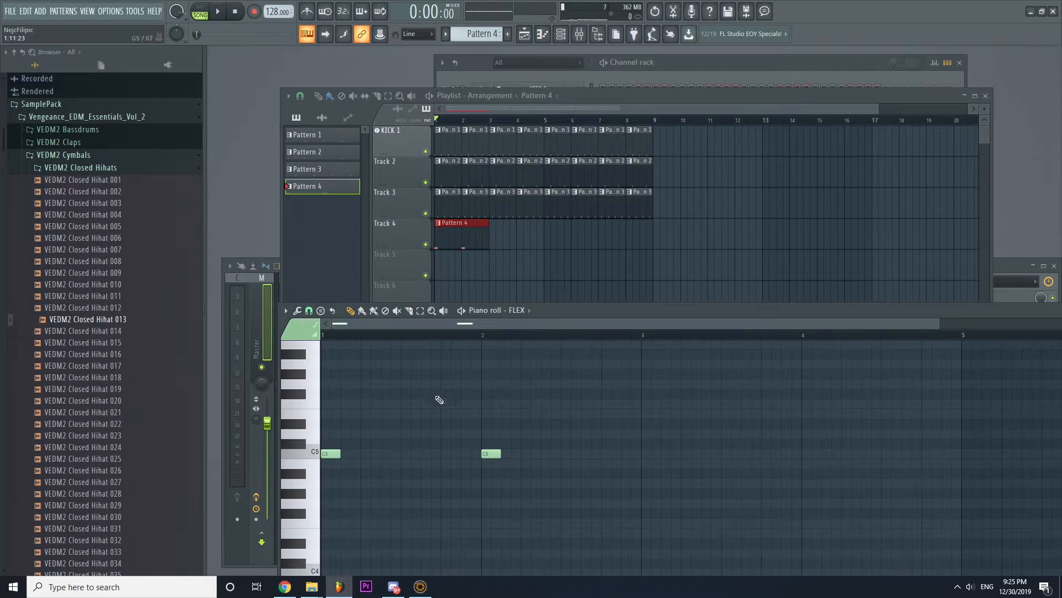
right_click(491, 454)
right_click(330, 453)
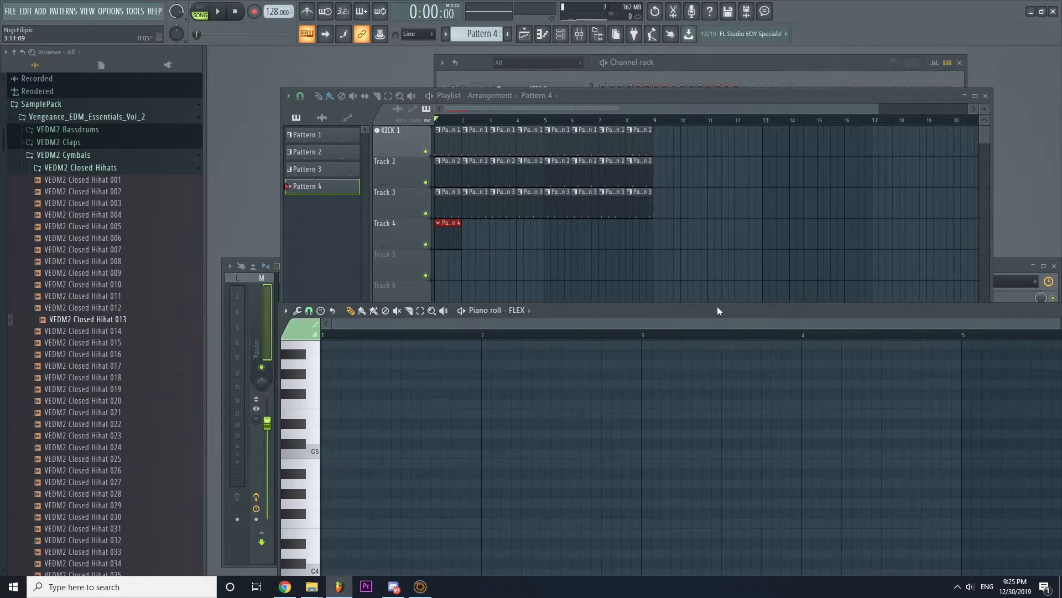
Audition the FLEX sound on the white keys from C4 up towards C5.
scroll(533, 434, "down", 3)
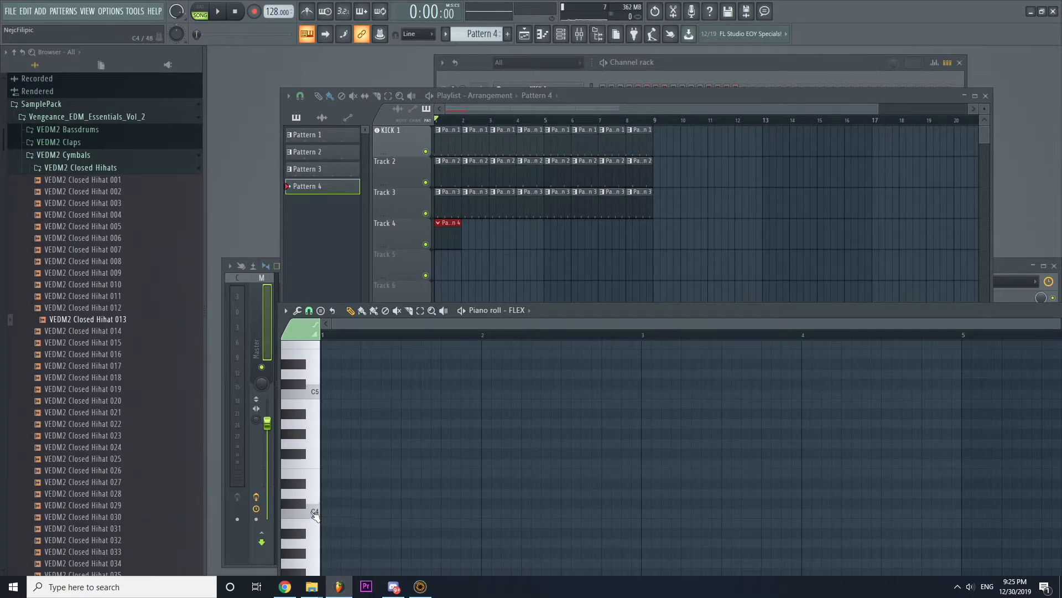
left_click(313, 511)
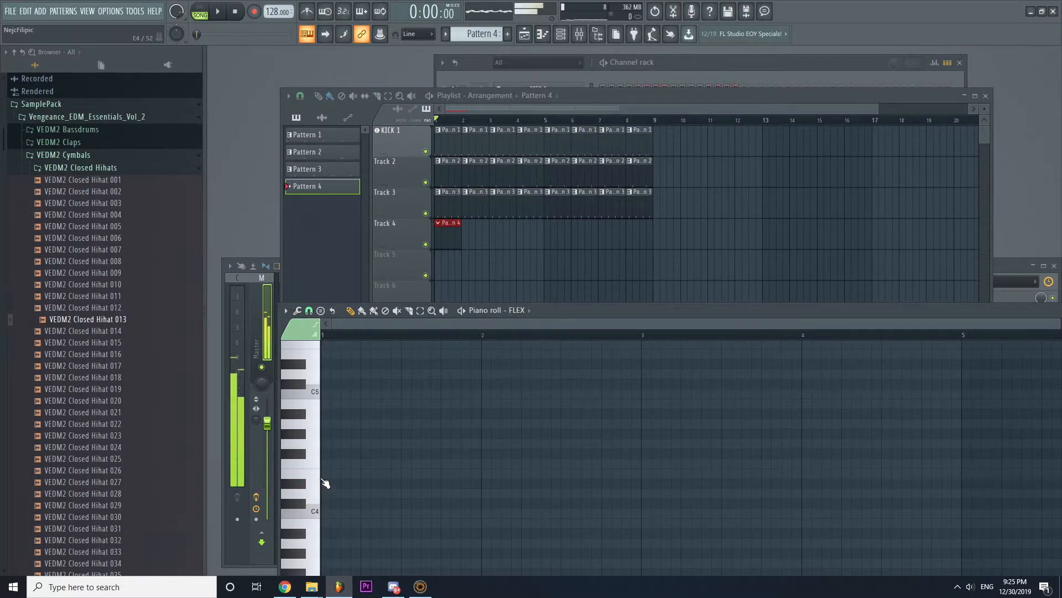
left_click(318, 462)
left_click(317, 428)
left_click(318, 403)
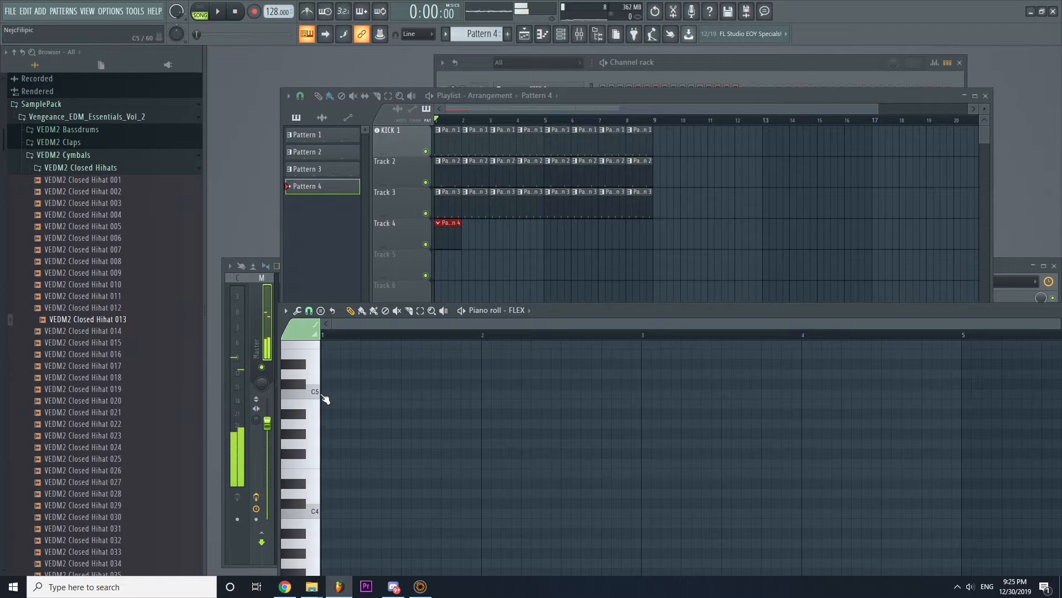
Audition the C minor scale from C4 up to C5, using D#4, G#4 and A#4.
left_click(316, 511)
left_click(303, 484)
left_click(314, 450)
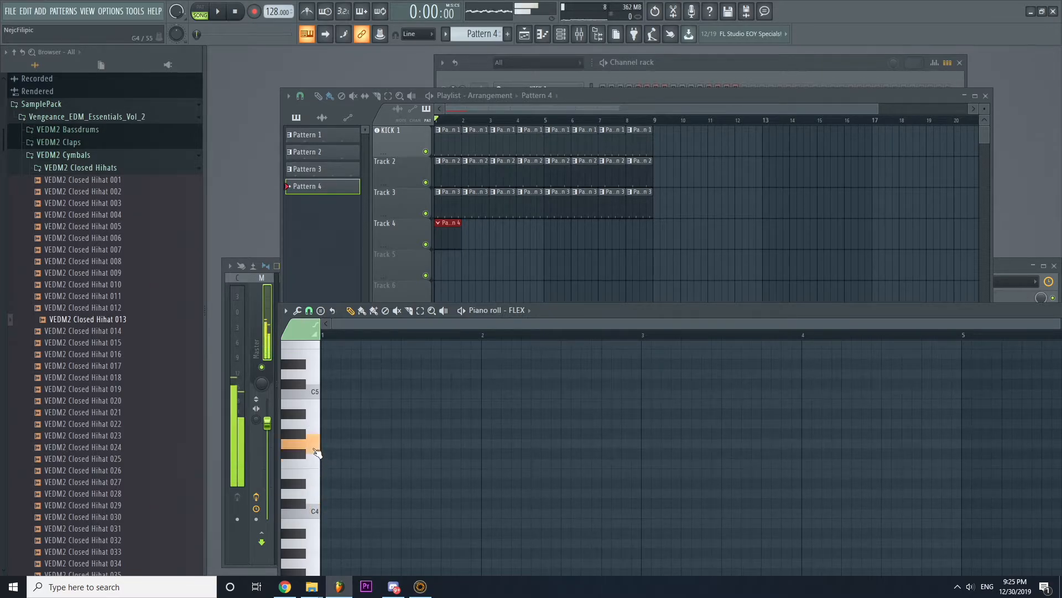
left_click(301, 435)
left_click(302, 415)
left_click(316, 394)
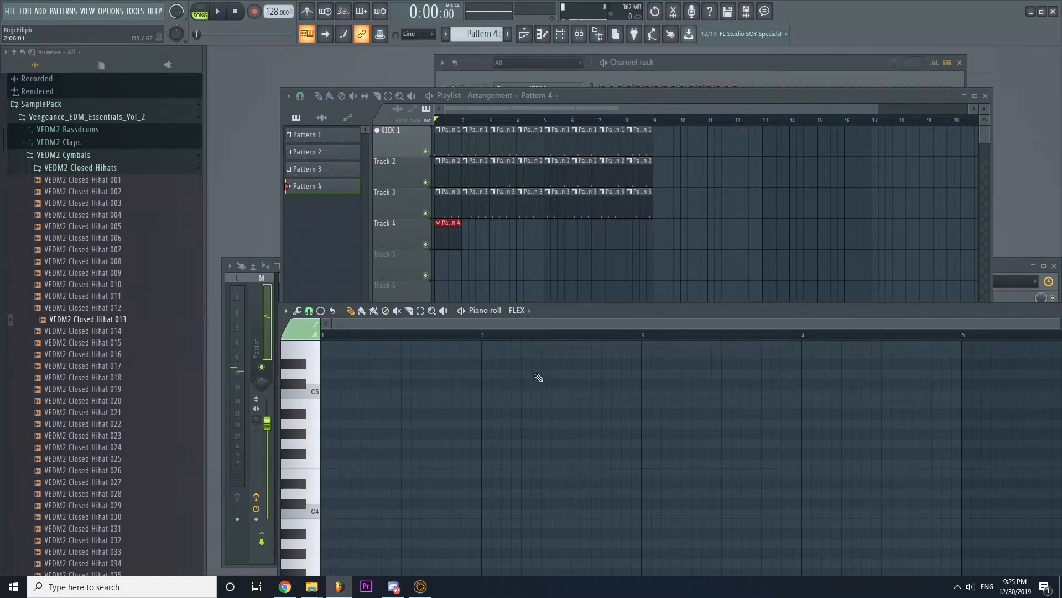
Reposition the FLEX piano roll so the whole window fits on screen below the playlist tracks.
left_click_drag(588, 309, 541, 266)
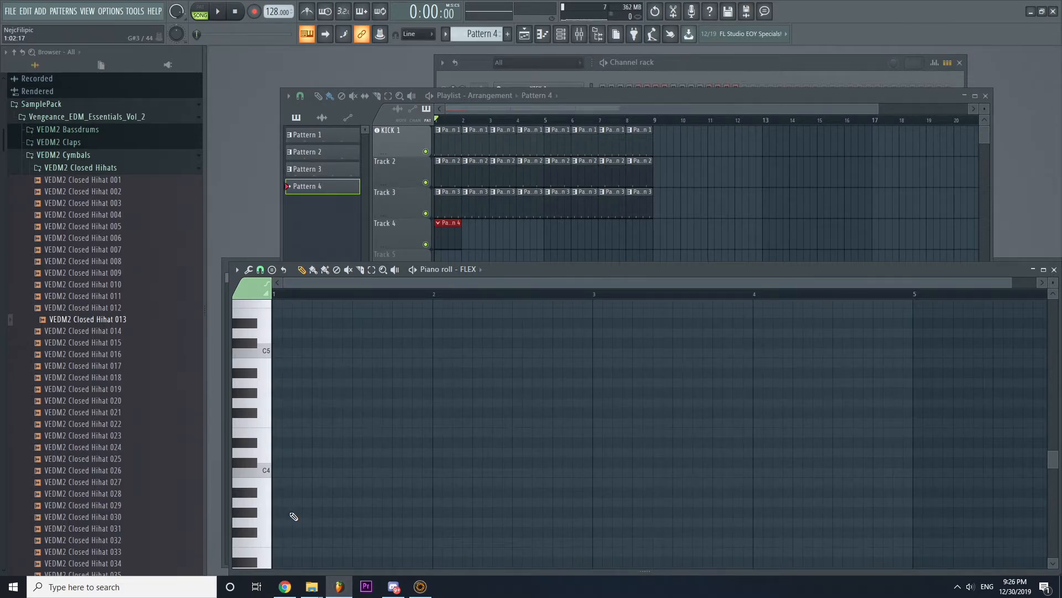
scroll(298, 415, "down", 3)
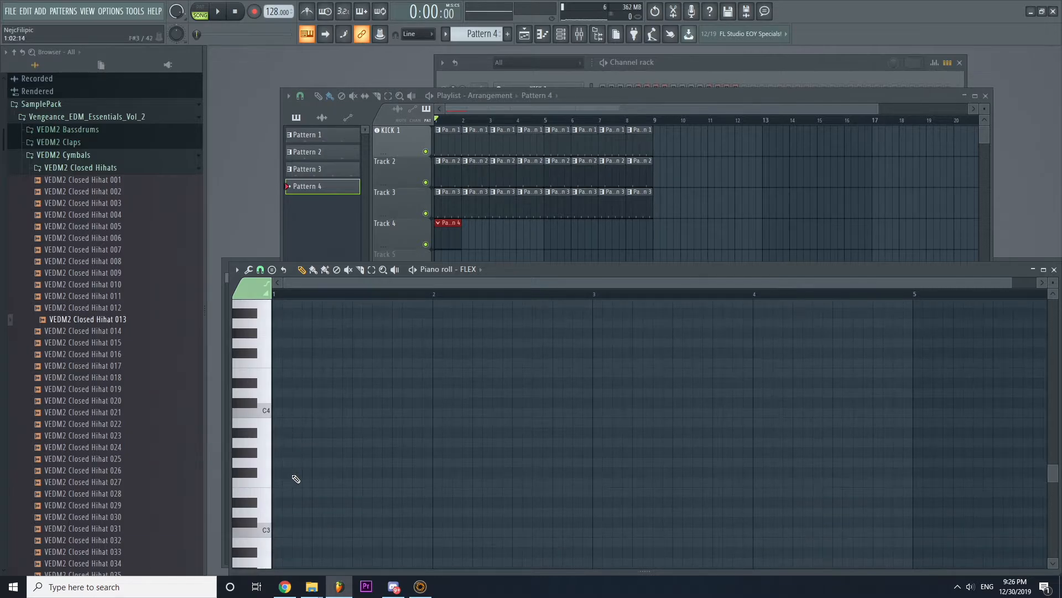
scroll(380, 457, "up", 3)
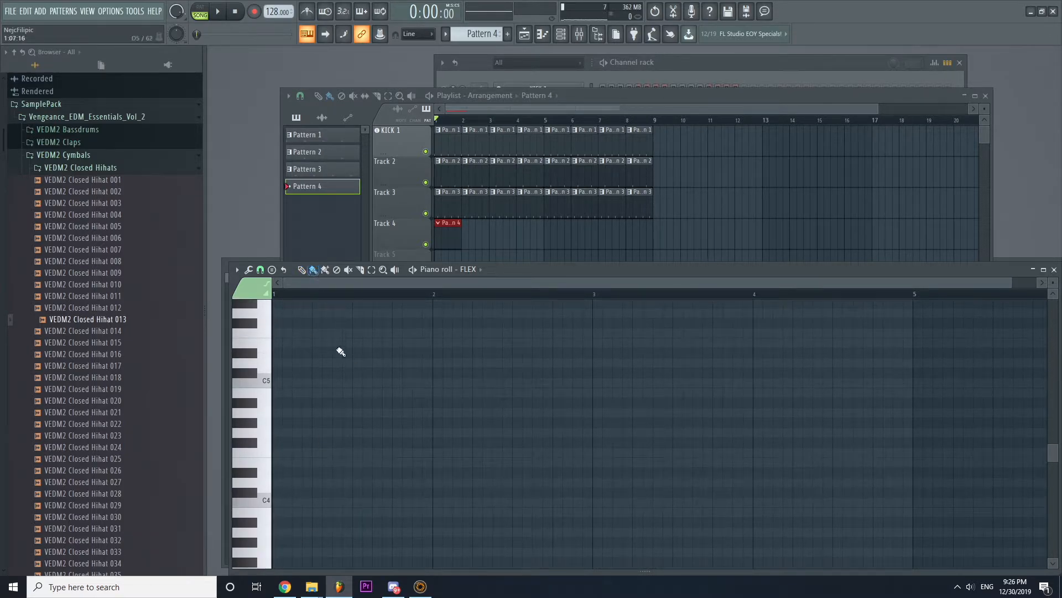
left_click_drag(335, 380, 430, 443)
right_click(432, 442)
left_click_drag(321, 409, 481, 424)
right_click(490, 386)
right_click(476, 413)
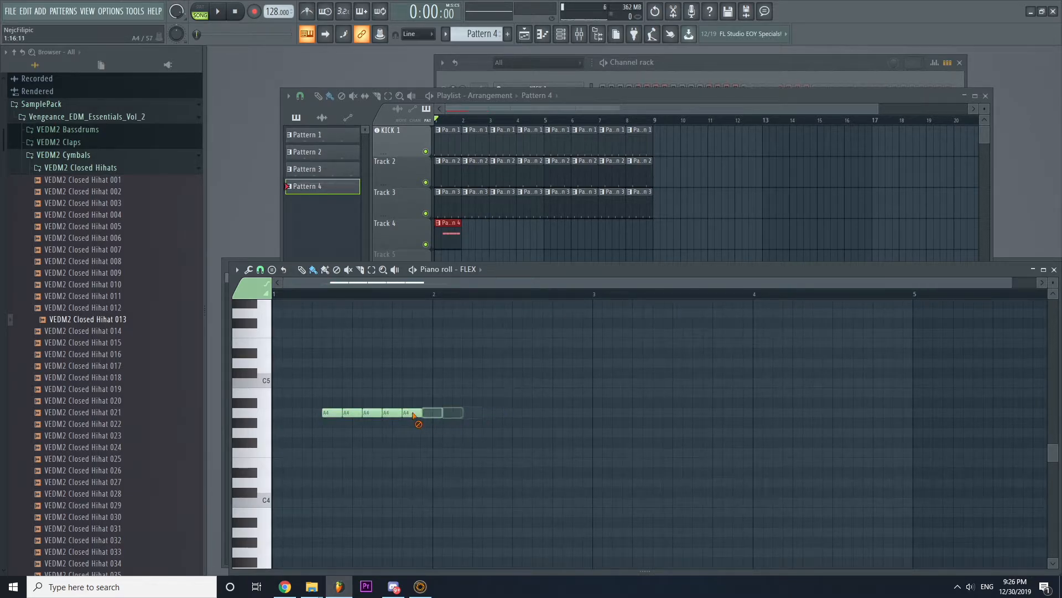
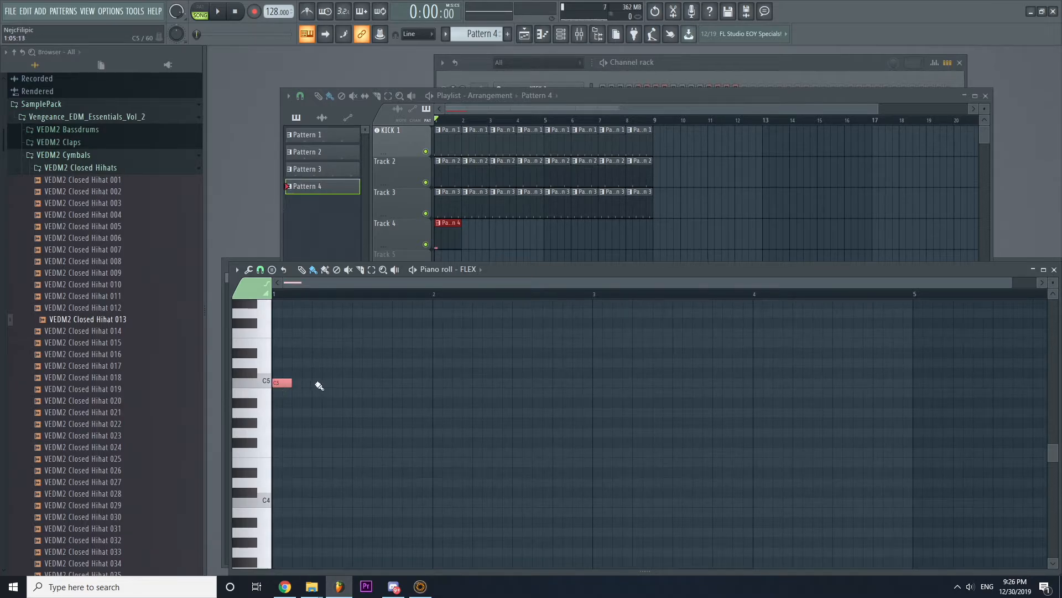
left_click(321, 383)
left_click(357, 383)
key("space")
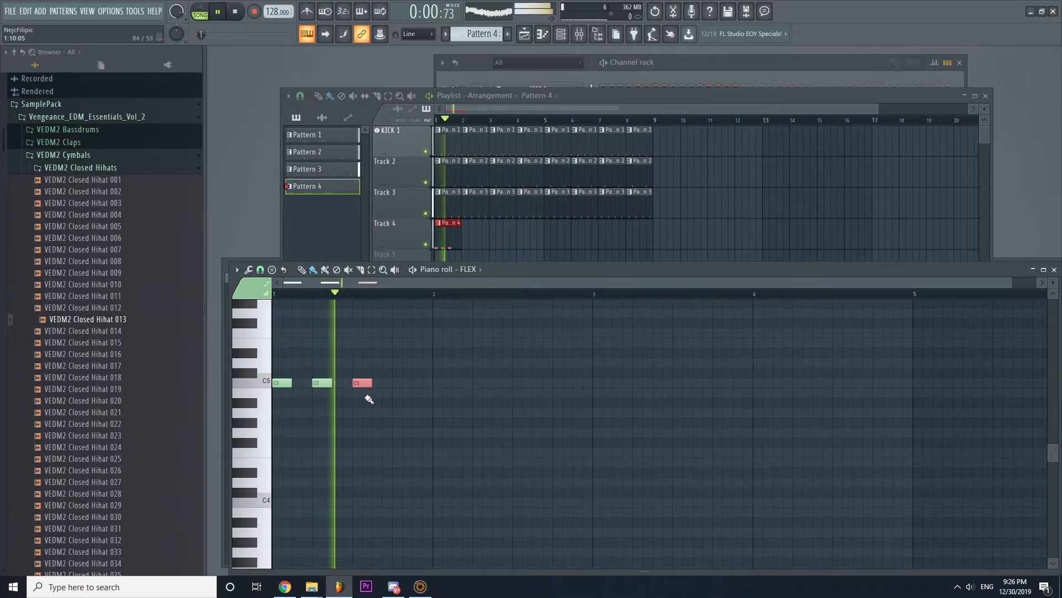
key("space")
right_click(362, 383)
right_click(322, 382)
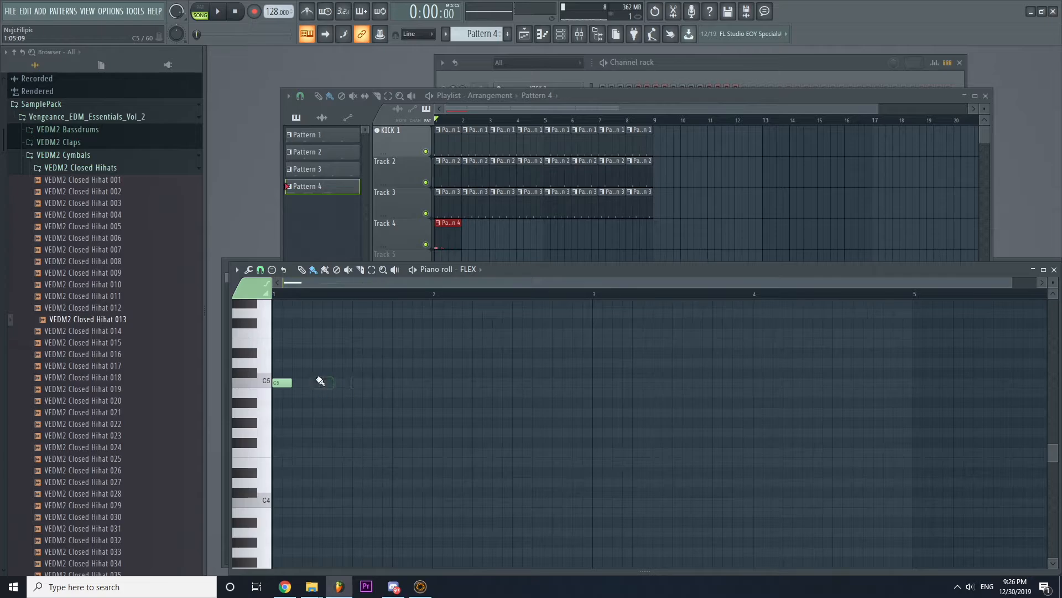
Add C5 notes at steps 4, 7, 10 and 13 of bar 1, and play back the rhythm.
left_click(307, 384)
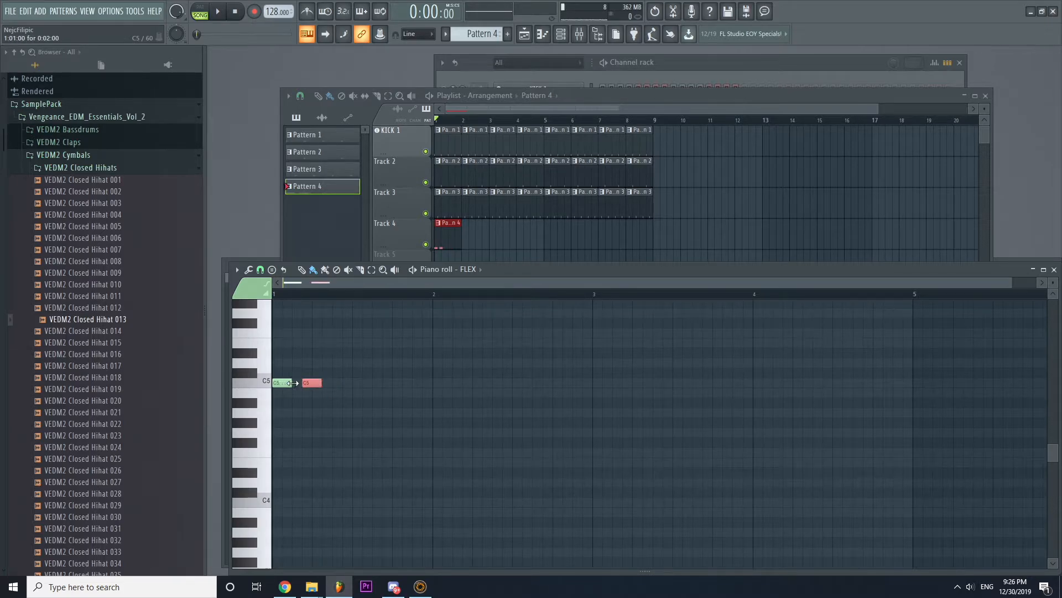
left_click(340, 383)
left_click(369, 383)
left_click(399, 382)
key("space")
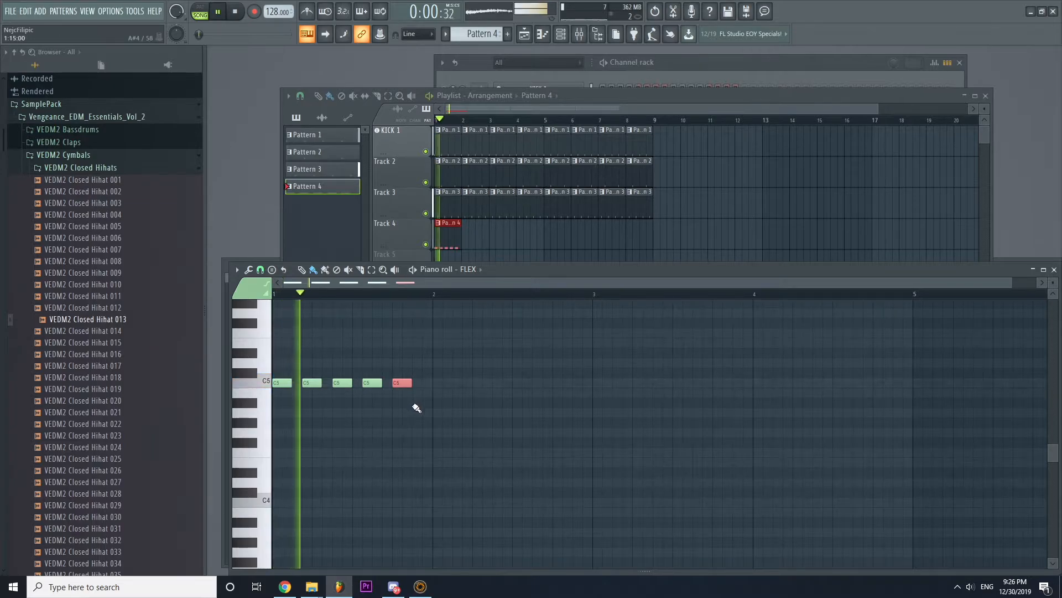
key("space")
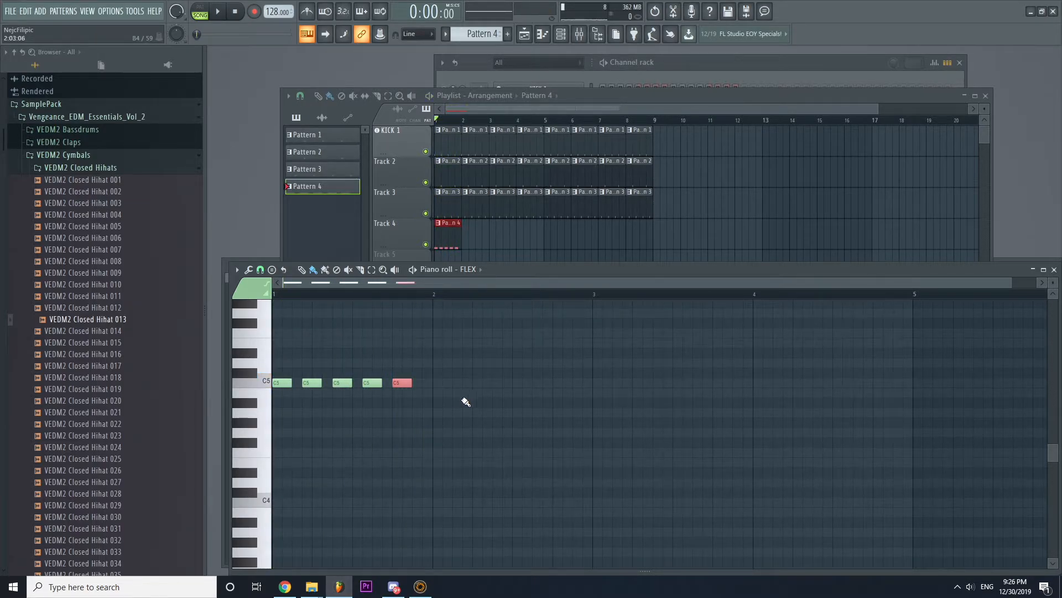
Add a C5 note at step 15 of bar 1, directly after the last note, and play back the bar.
left_click(426, 382)
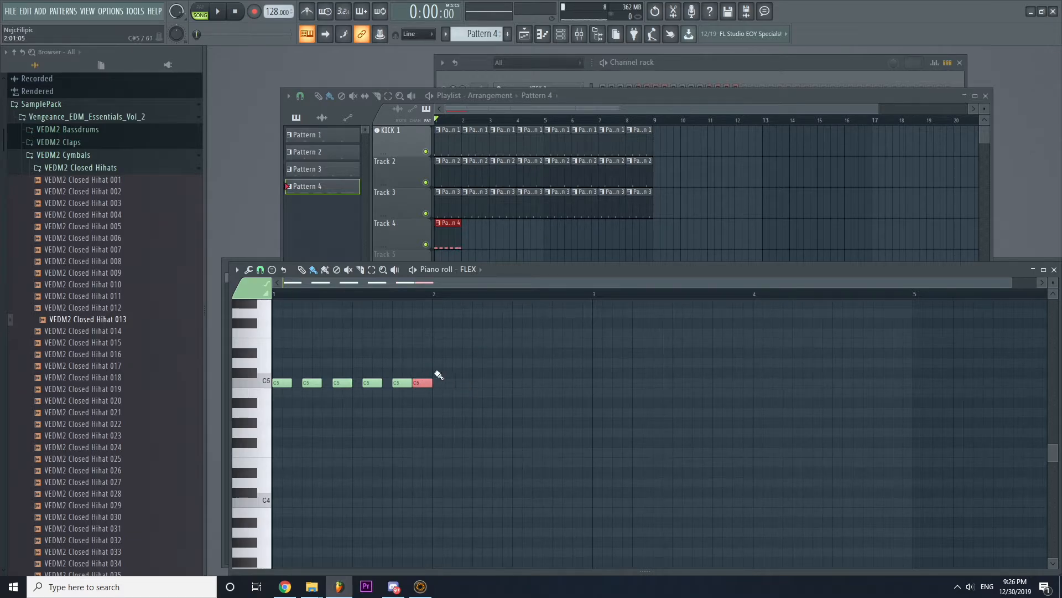
key("space")
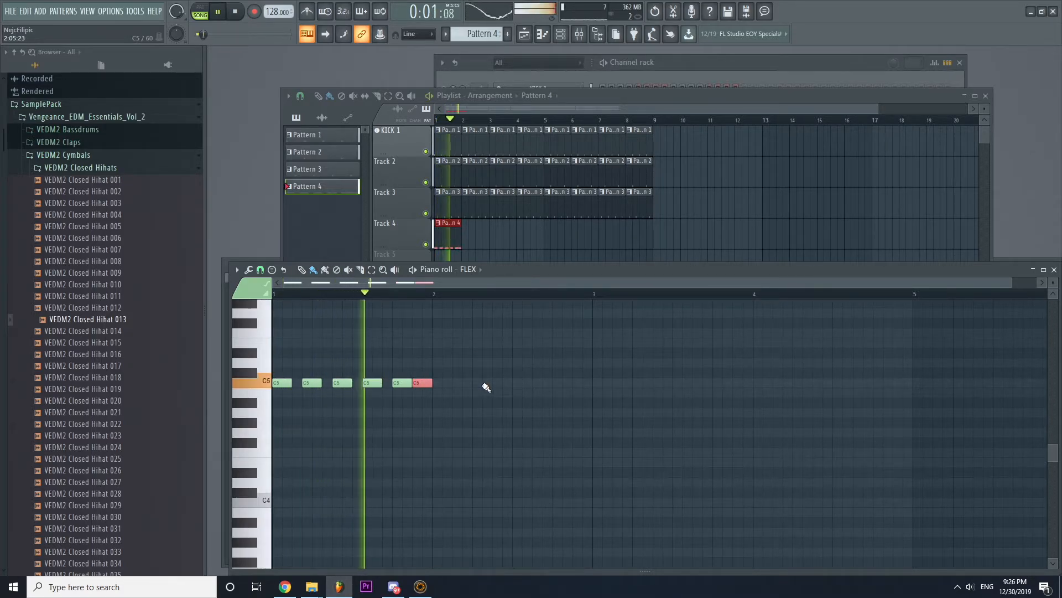
key("space")
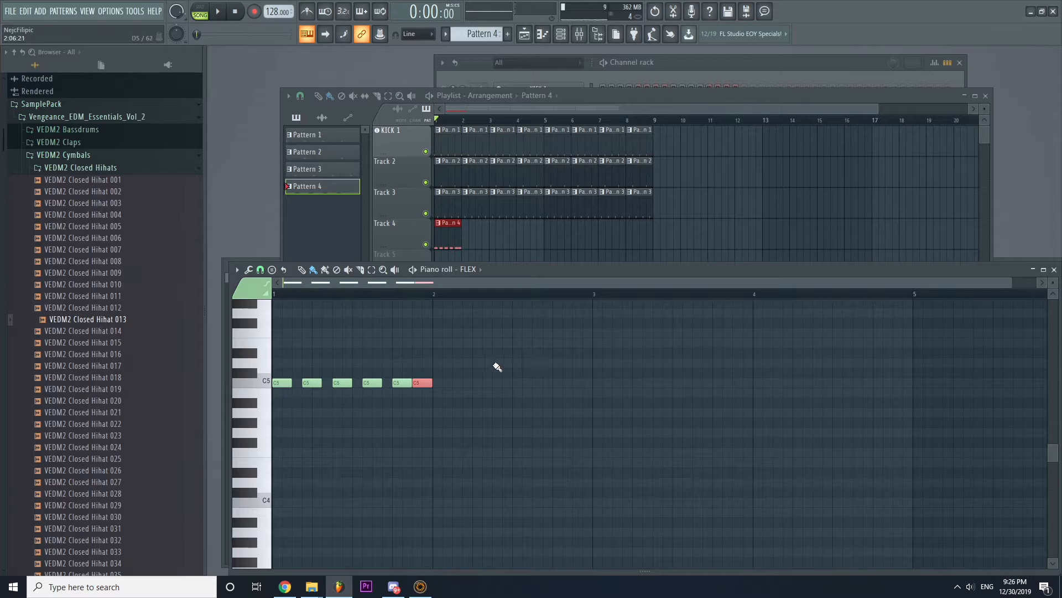
Select all the C5 notes in bar 1 and duplicate them into bar 2.
left_click_drag(499, 359, 498, 360)
left_click_drag(498, 358, 218, 410)
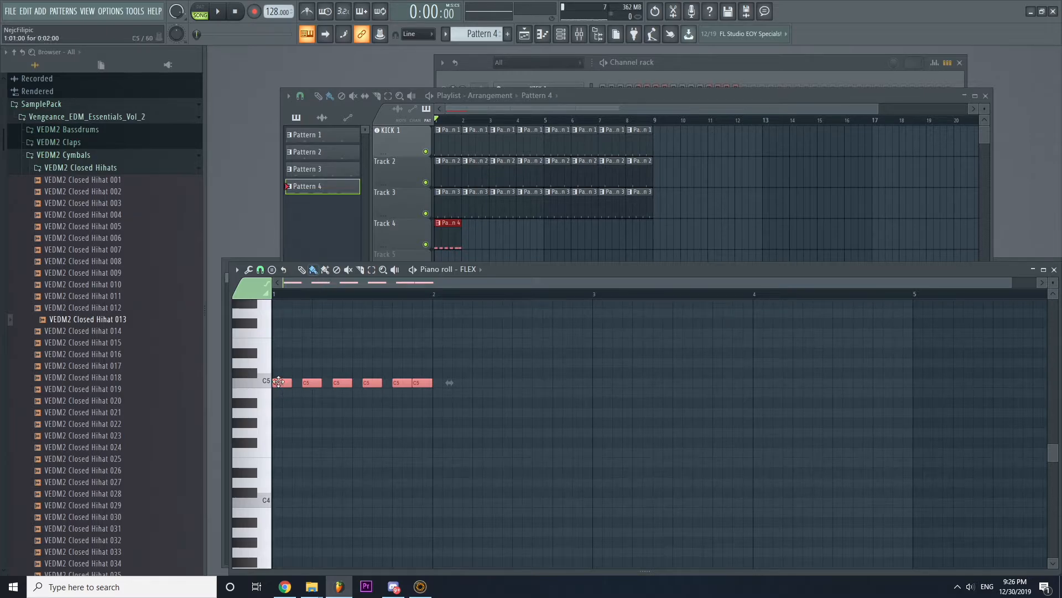
left_click_drag(278, 381, 442, 382)
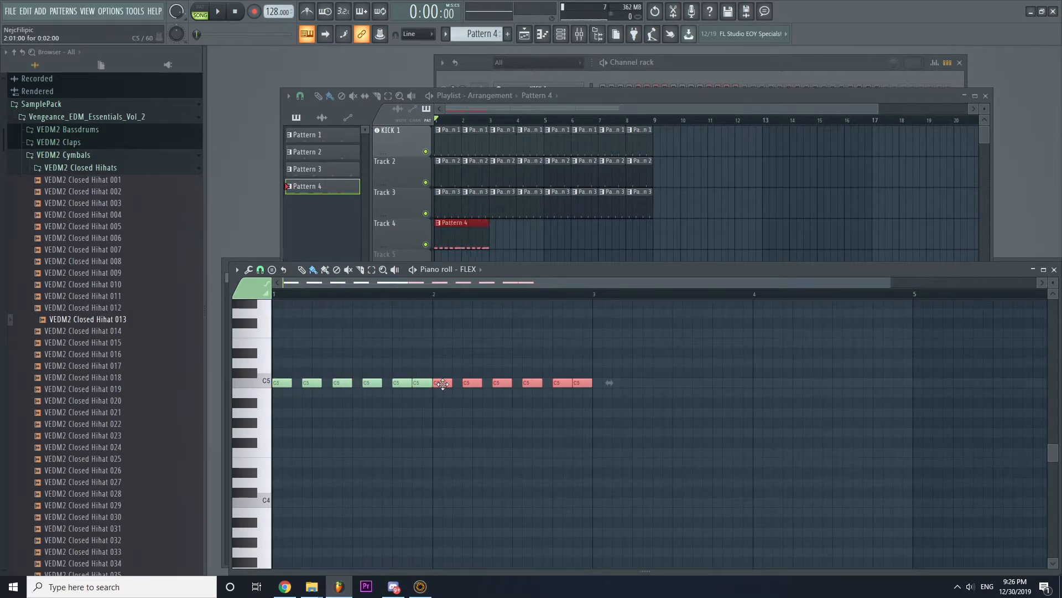
Raise the last two notes of bar 1 to D5 and F5, and play back the melody.
scroll(454, 346, "up", 4)
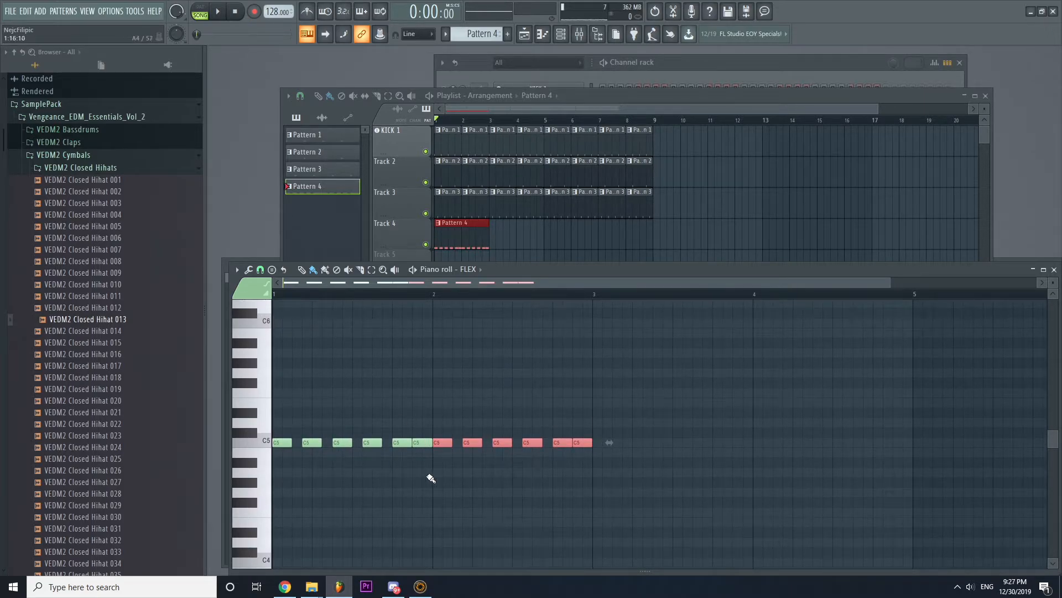
key("space")
key("space")
left_click_drag(403, 443, 423, 391)
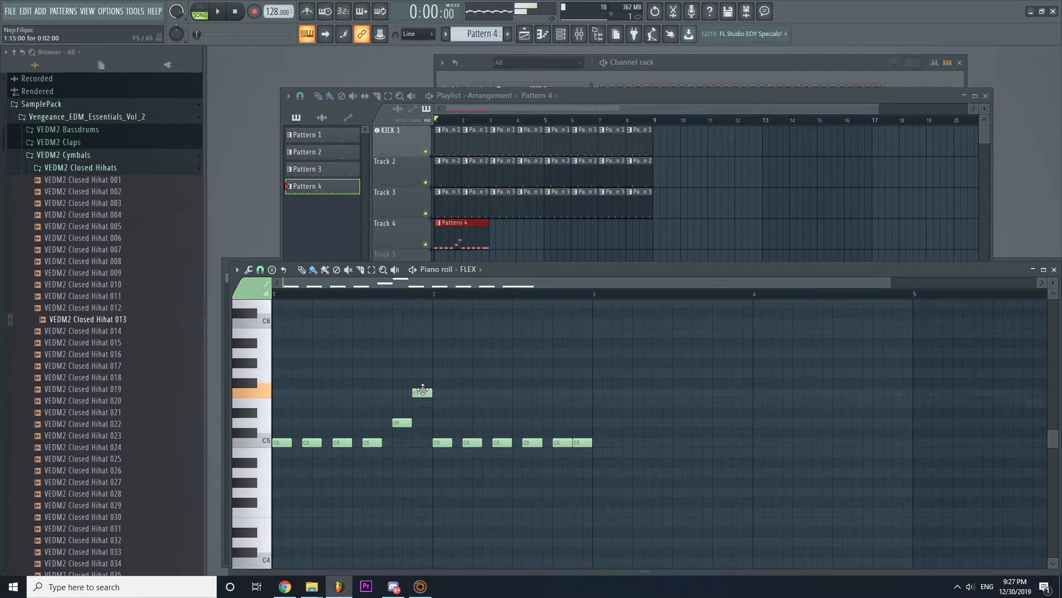
key("space")
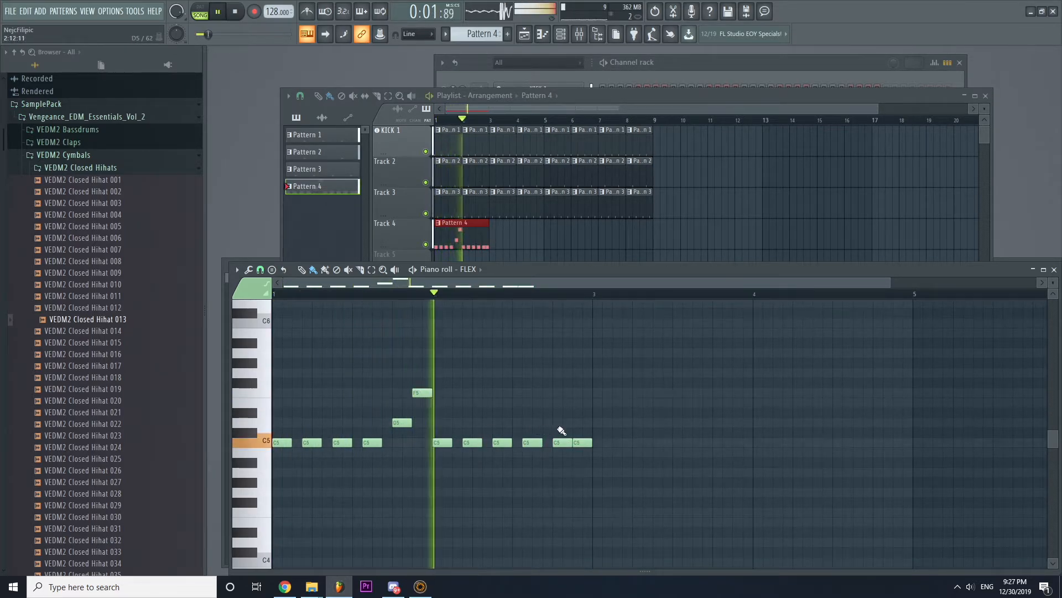
key("space")
Try all the bar 2 notes at A5 and play back the melody.
left_click_drag(633, 418, 440, 353)
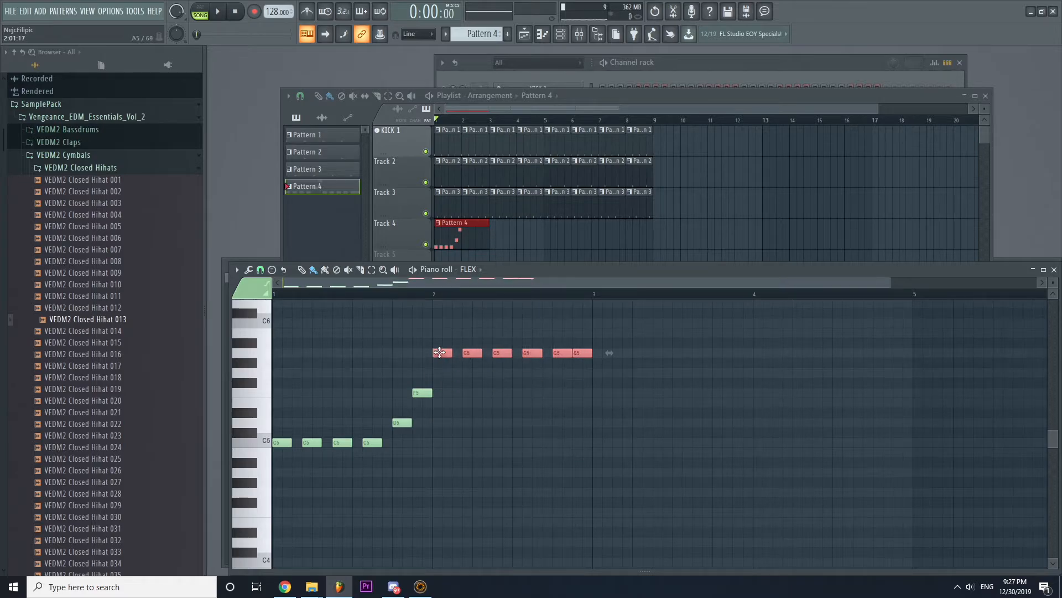
key("space")
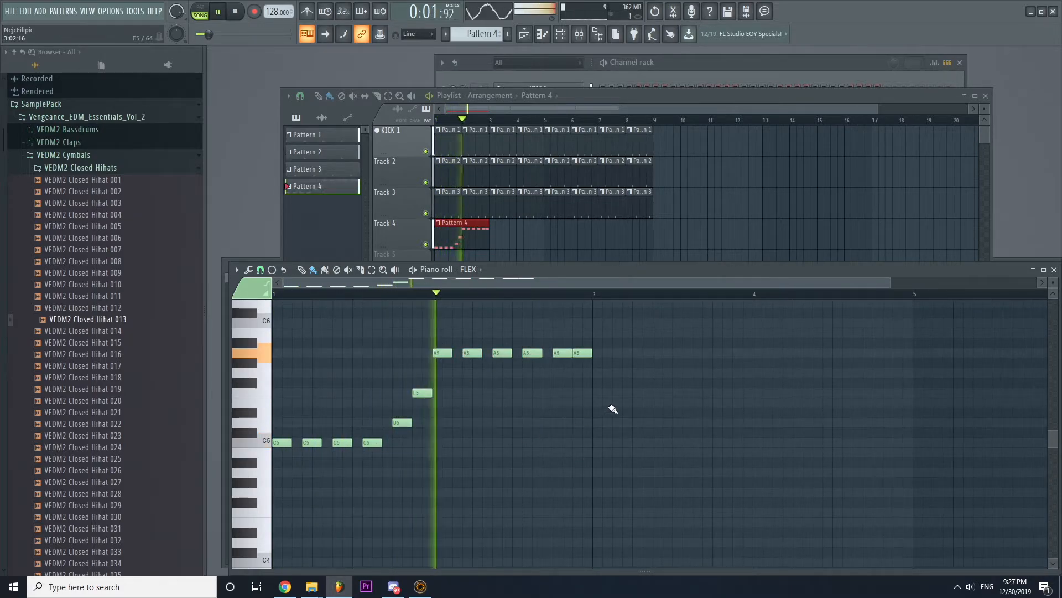
key("space")
Lower all the bar 2 notes to G5 and play back the melody.
left_click_drag(633, 329, 437, 369)
key("space")
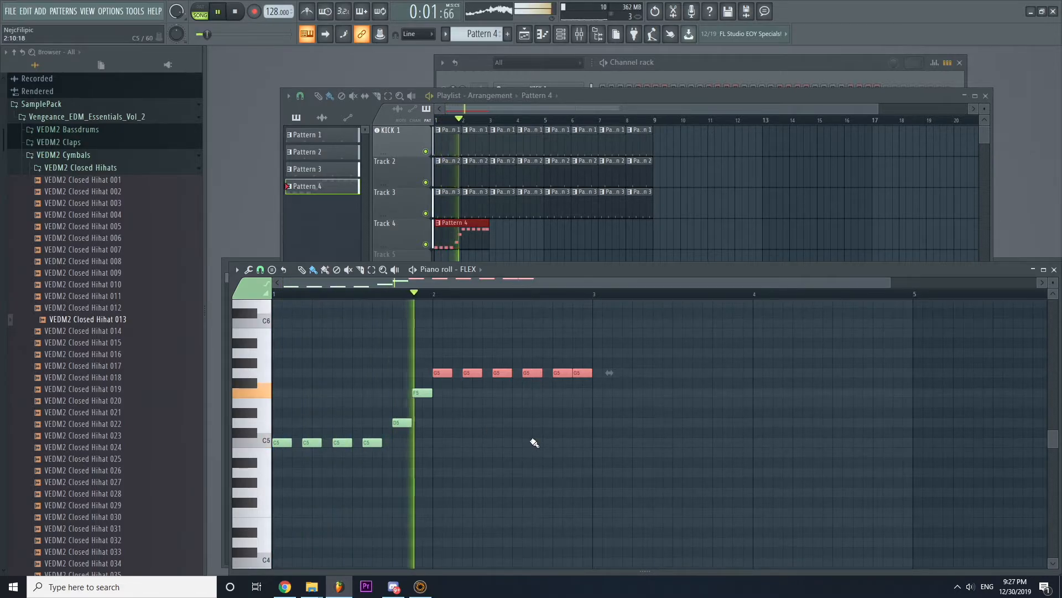
key("space")
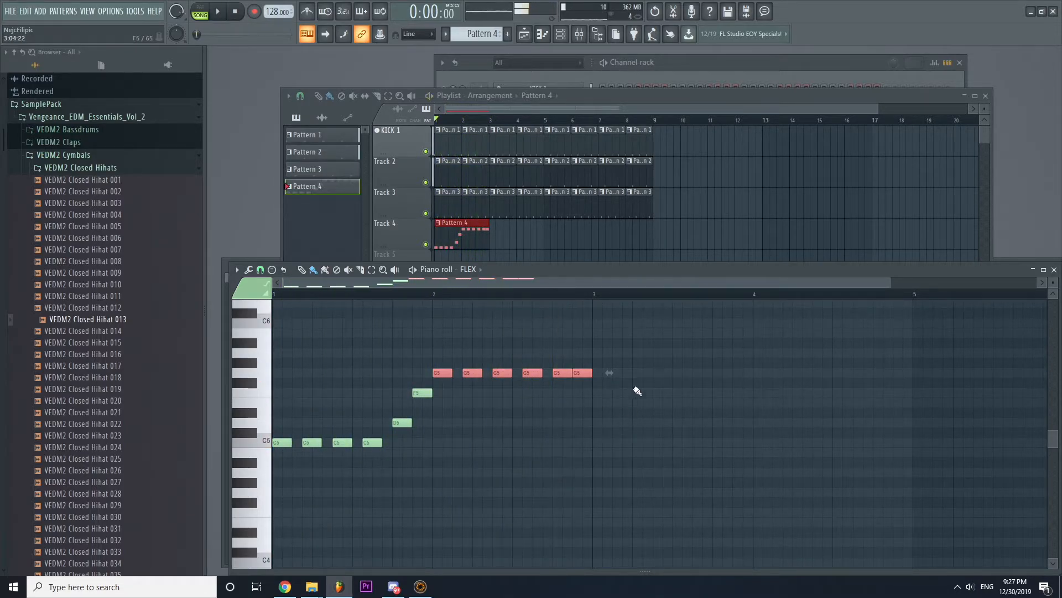
Duplicate the bar 2 notes into bar 3 at E5, play back the melody and clear the selection.
left_click_drag(617, 337, 602, 400)
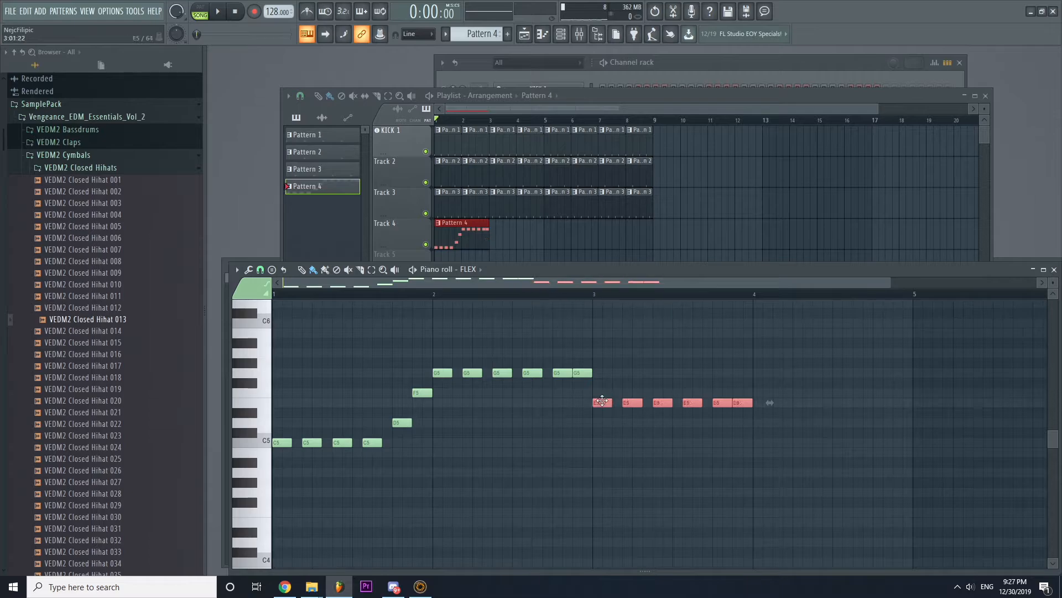
key("space")
left_click(764, 382, "ctrl")
scroll(484, 474, "up", 1)
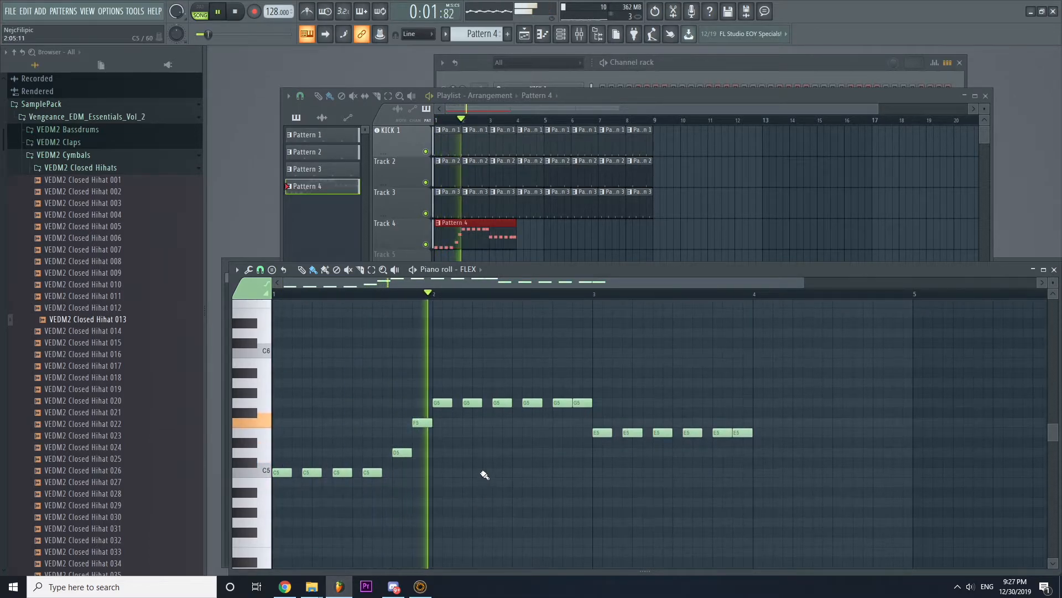
Delete the last G5 note of bar 2 and play back the melody.
right_click(583, 402)
key("space")
key("space")
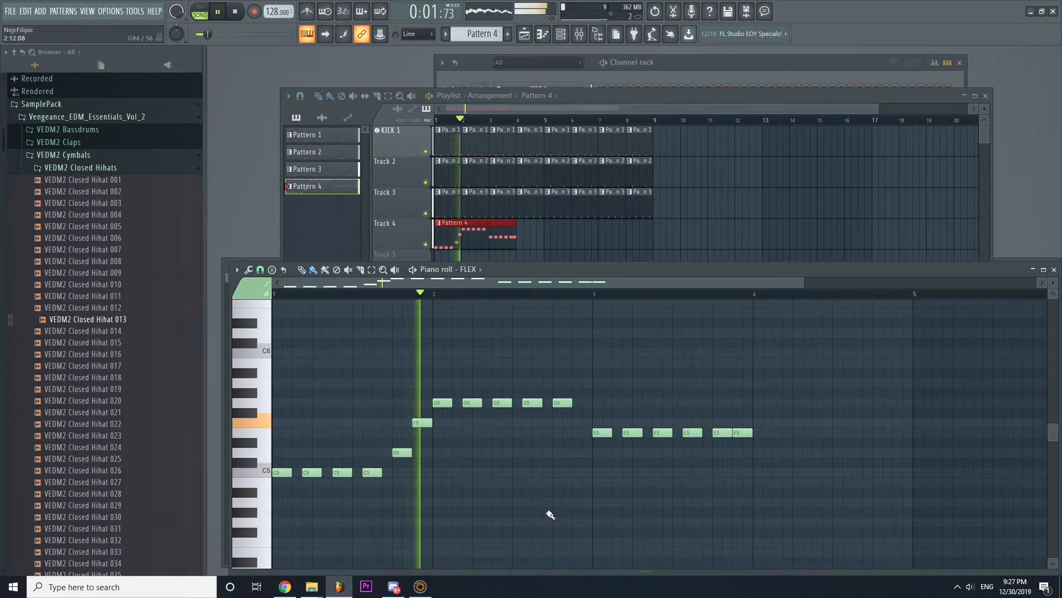
key("space")
Lower the bar 3 notes to D5 and raise the last two of them to F5 and G5.
left_click_drag(772, 408, 603, 459)
right_click(642, 499)
key("space")
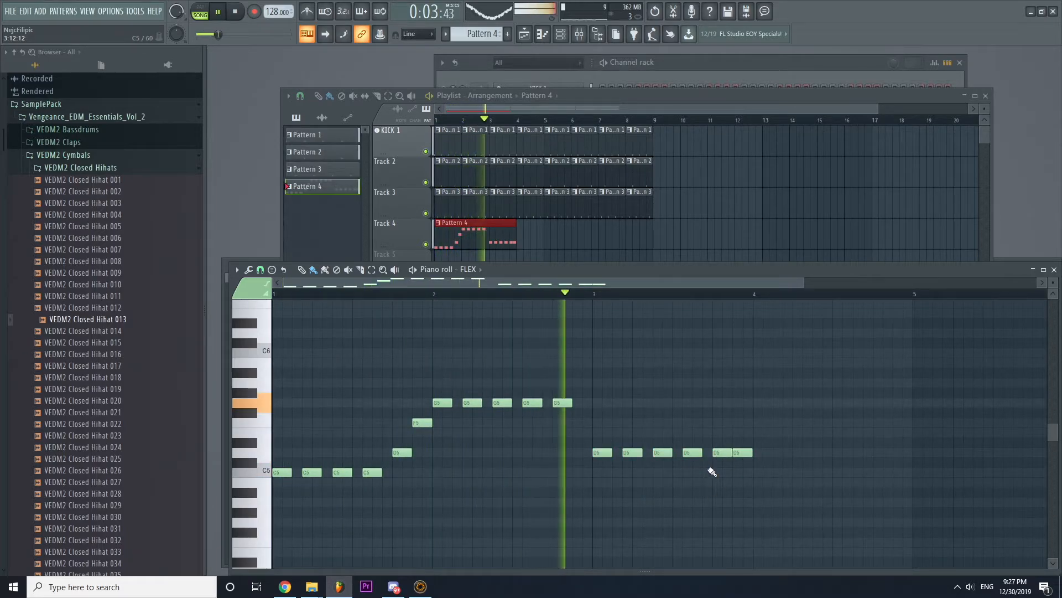
key("space")
left_click_drag(722, 453, 738, 400)
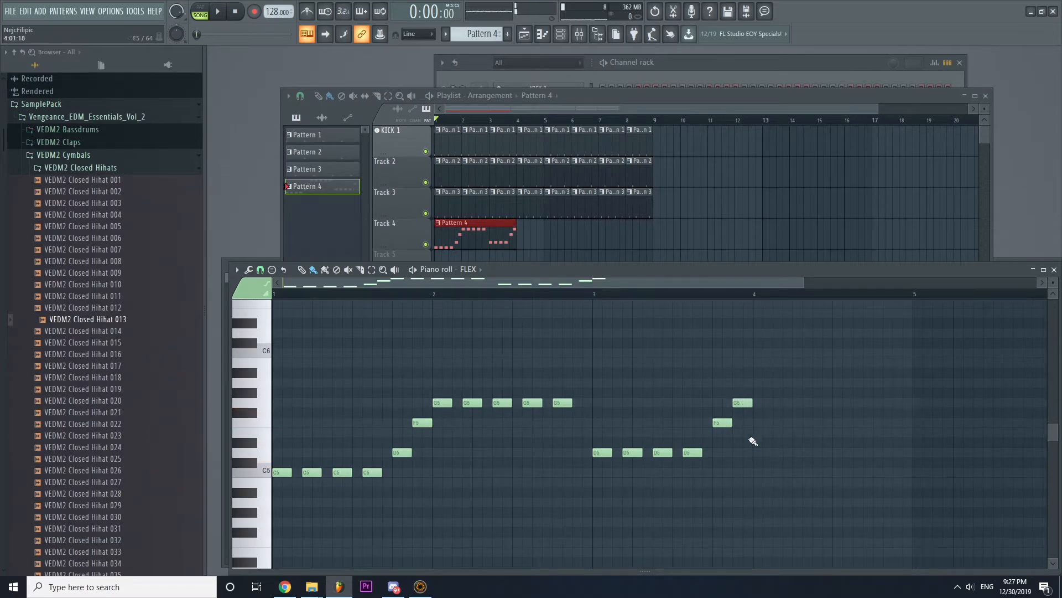
Copy the five G5 notes of bar 2 into bar 4 at A5, and play back all four bars.
left_click_drag(627, 367, 766, 376)
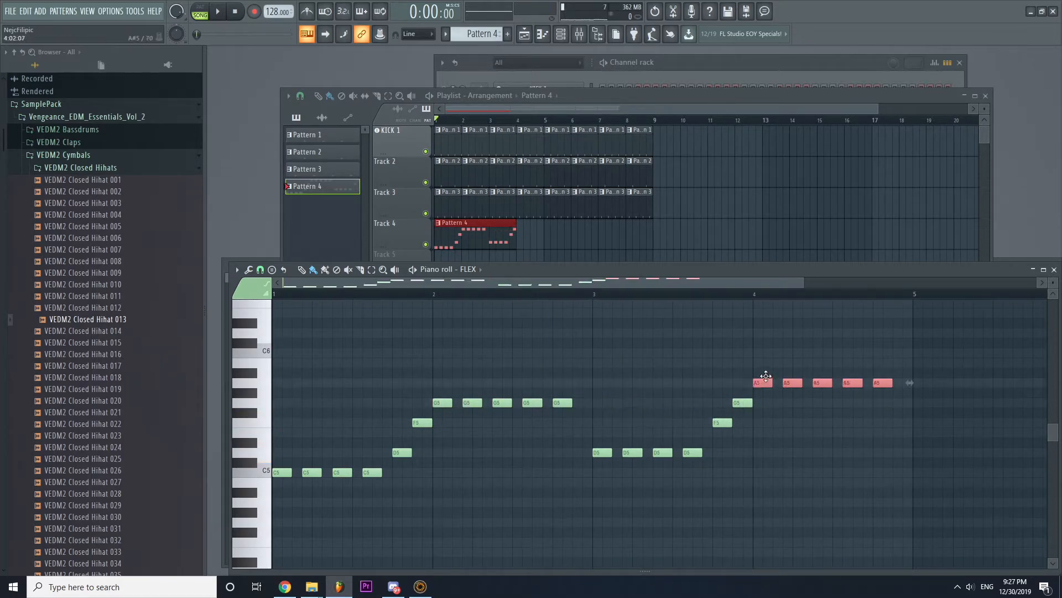
key("space")
key("ctrl+d")
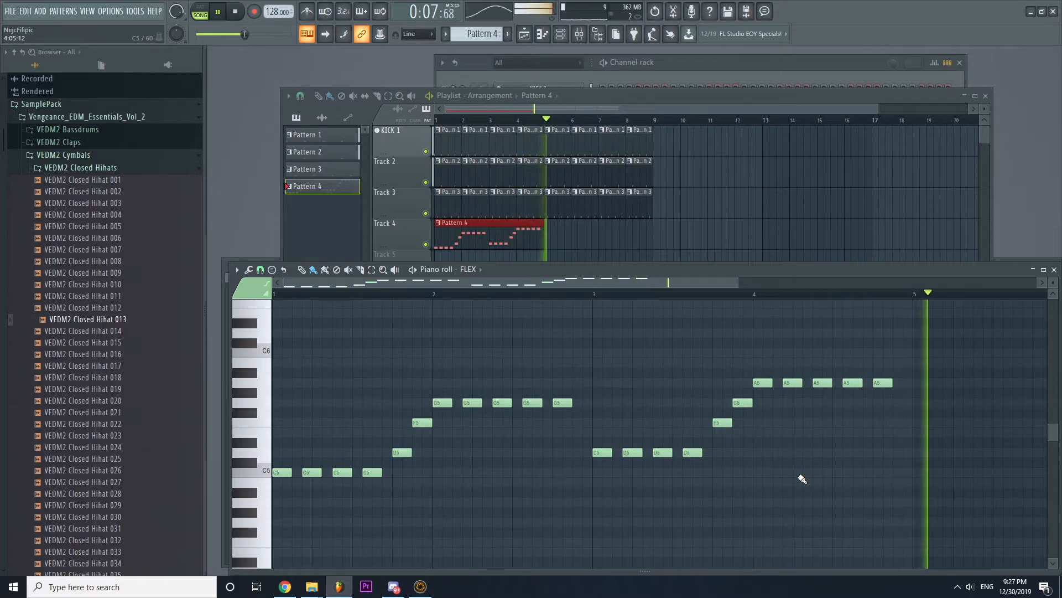
key("space")
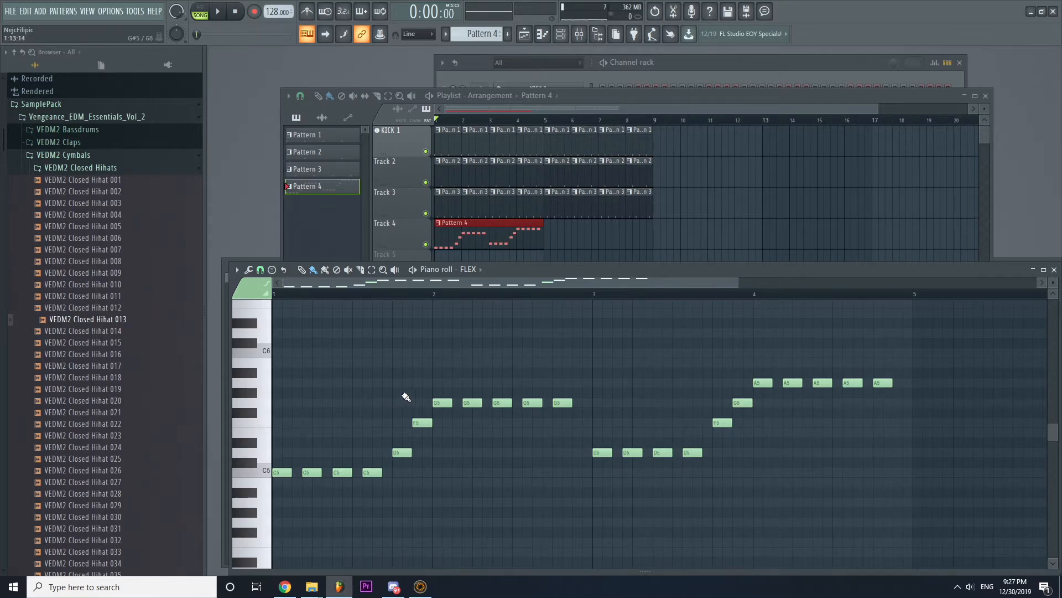
Add a C4 bass note at the start of bar 1 below the melody and lengthen it to one full bar.
mouse_move(673, 265)
left_mouse_down()
mouse_move(647, 255)
mouse_move(658, 264)
left_mouse_up()
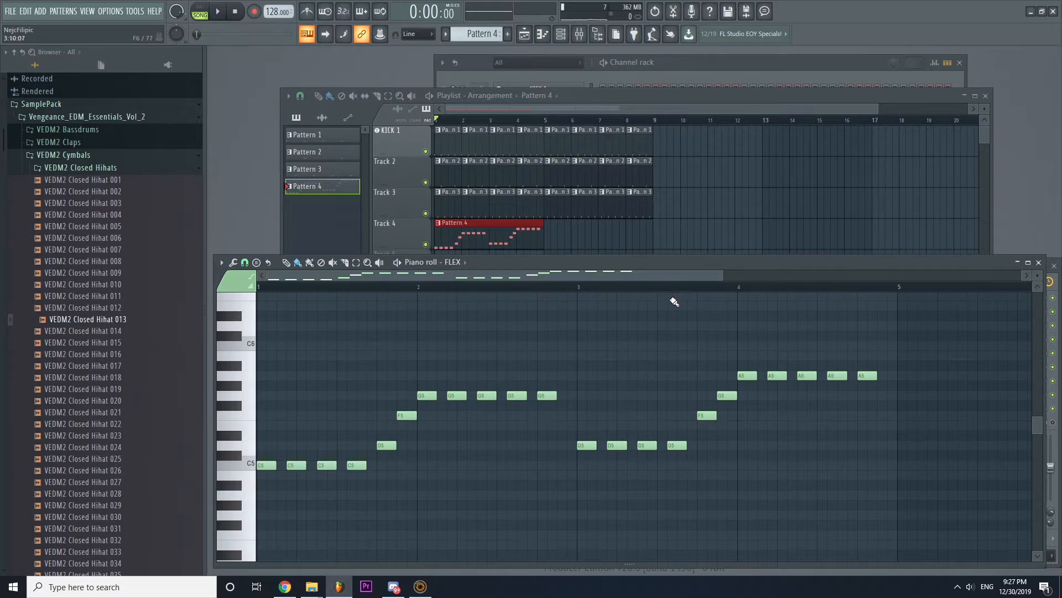
scroll(474, 453, "down", 2)
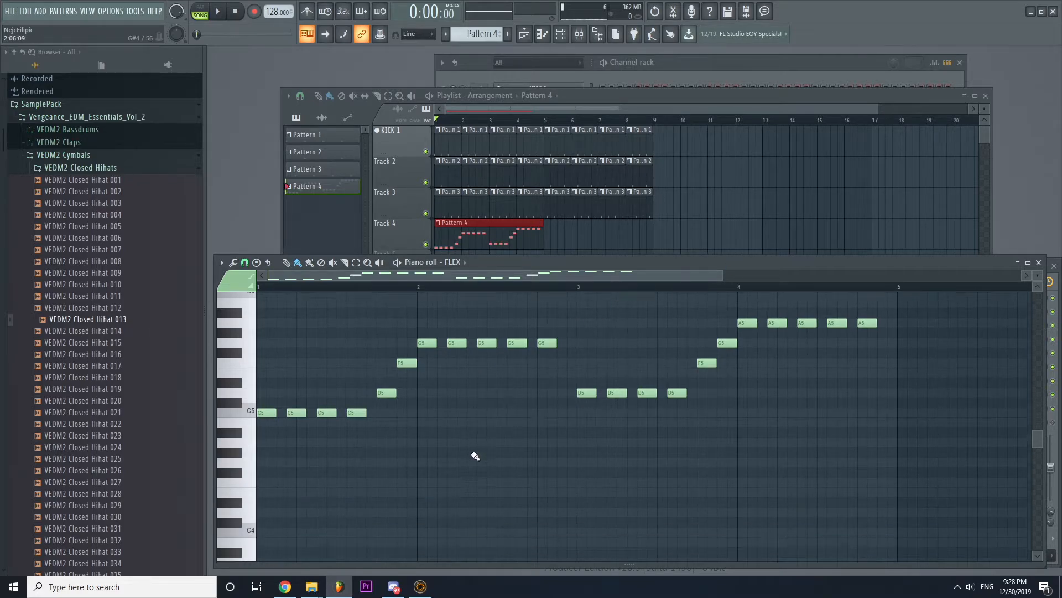
scroll(515, 392, "down", 1)
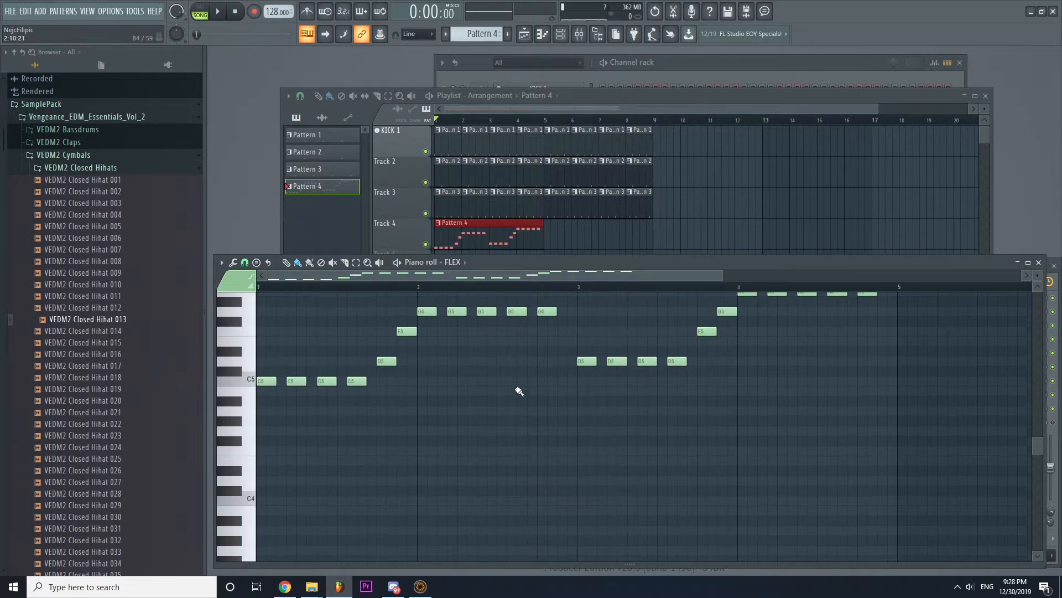
scroll(387, 384, "up", 2)
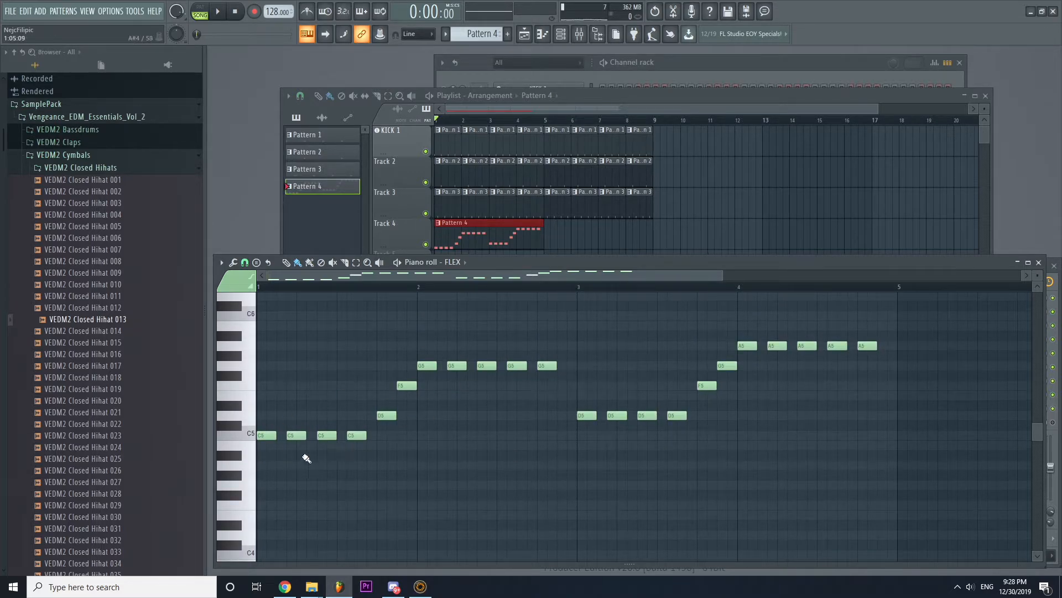
scroll(514, 398, "down", 2)
scroll(515, 416, "down", 2)
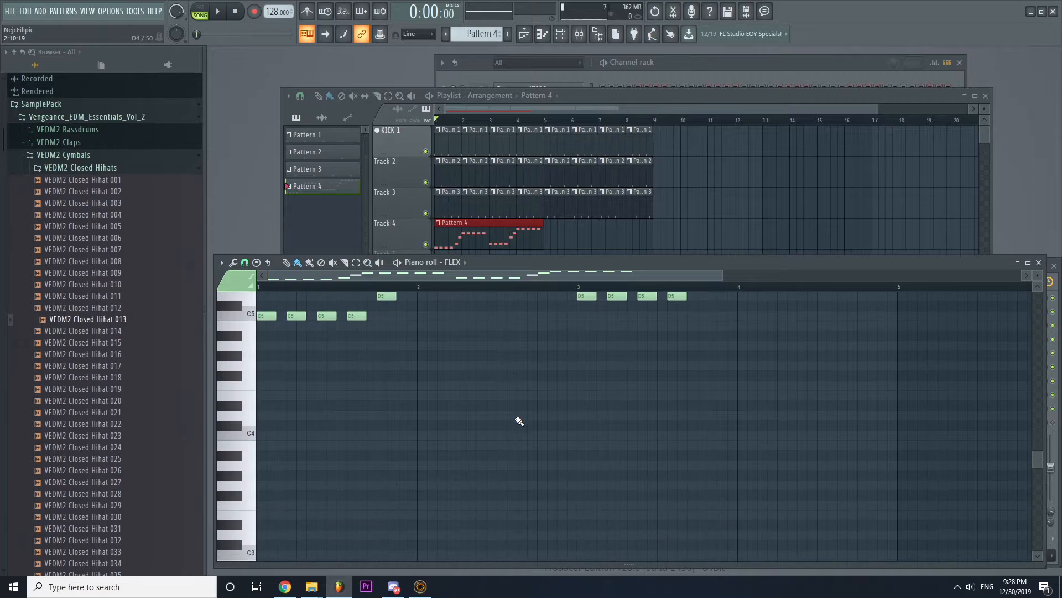
scroll(521, 420, "up", 1)
scroll(520, 418, "down", 1)
scroll(482, 410, "up", 1)
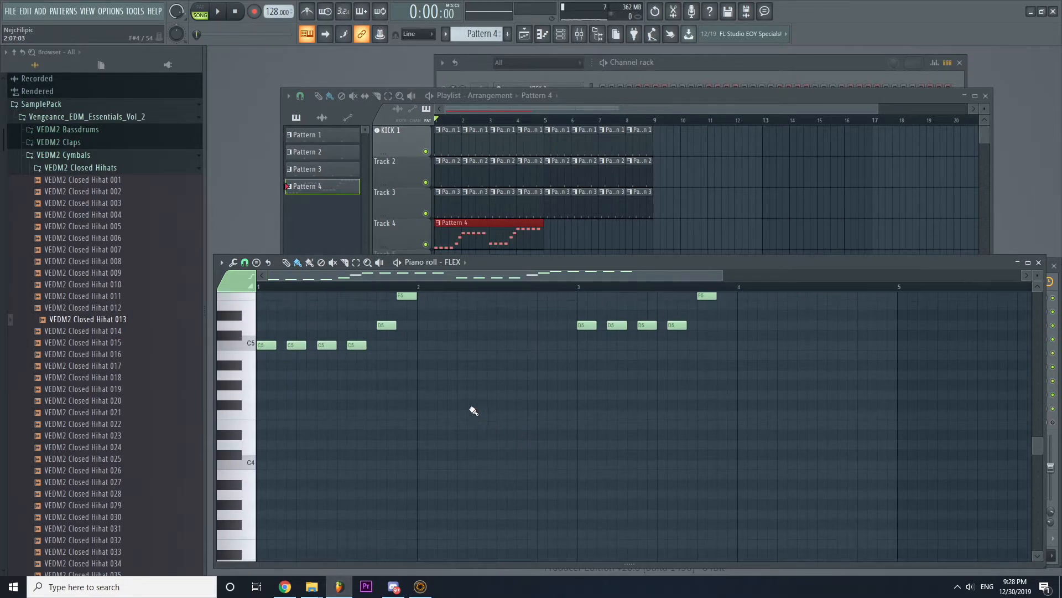
scroll(470, 413, "down", 1)
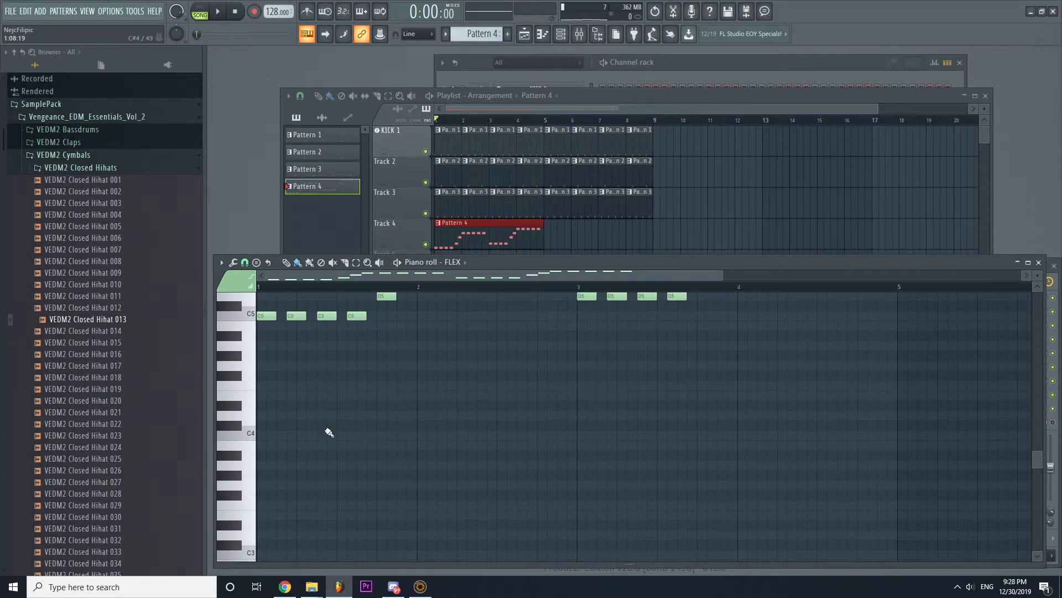
left_click(250, 439)
left_click(261, 436)
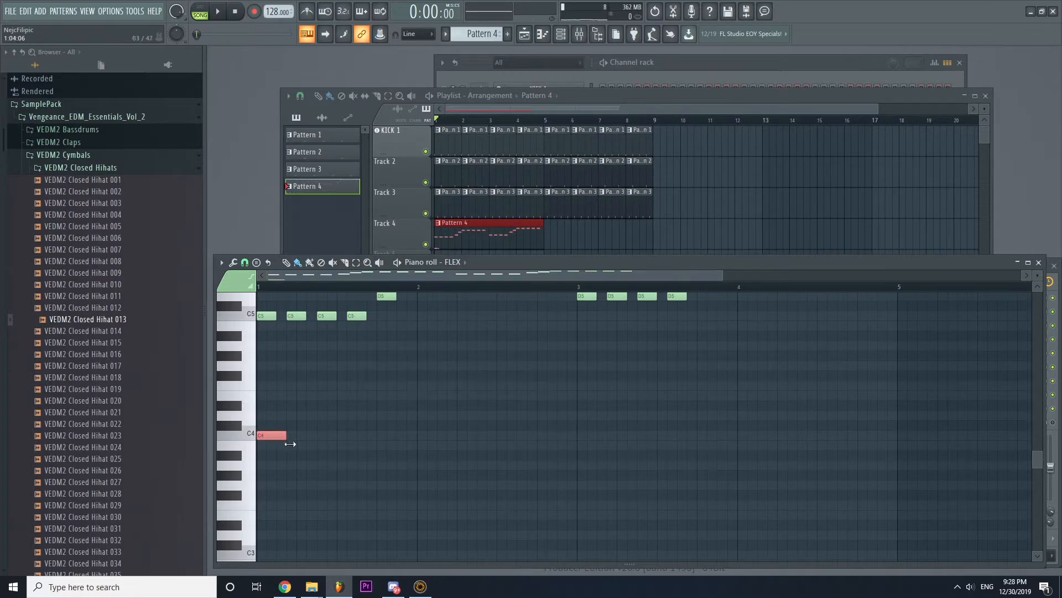
left_click_drag(333, 446, 410, 450)
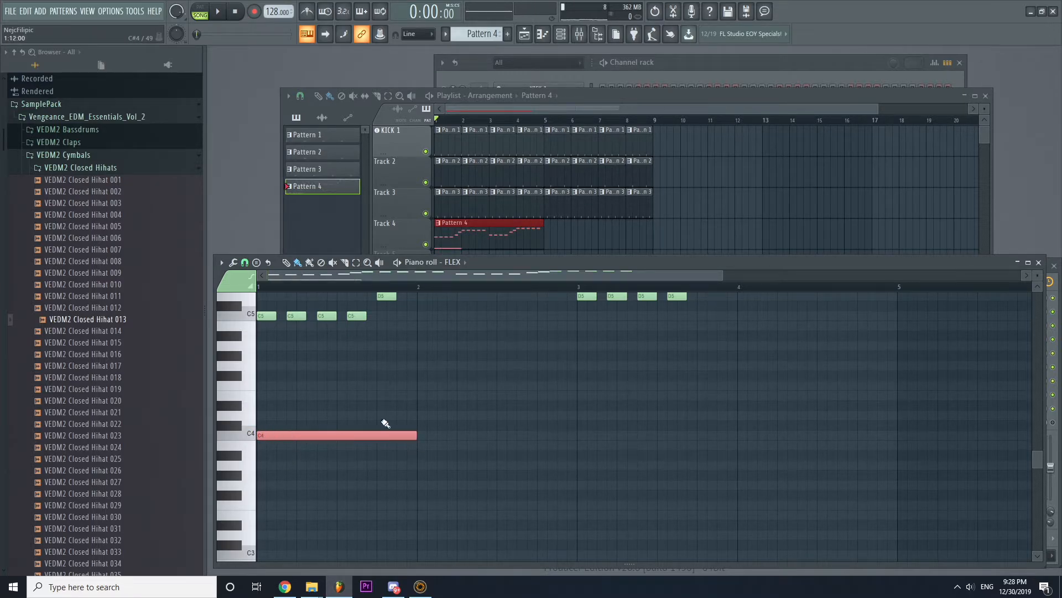
Play back the pattern with the bar 1 bass note, lower that note to A3 and listen again.
left_click_drag(577, 97, 589, 69)
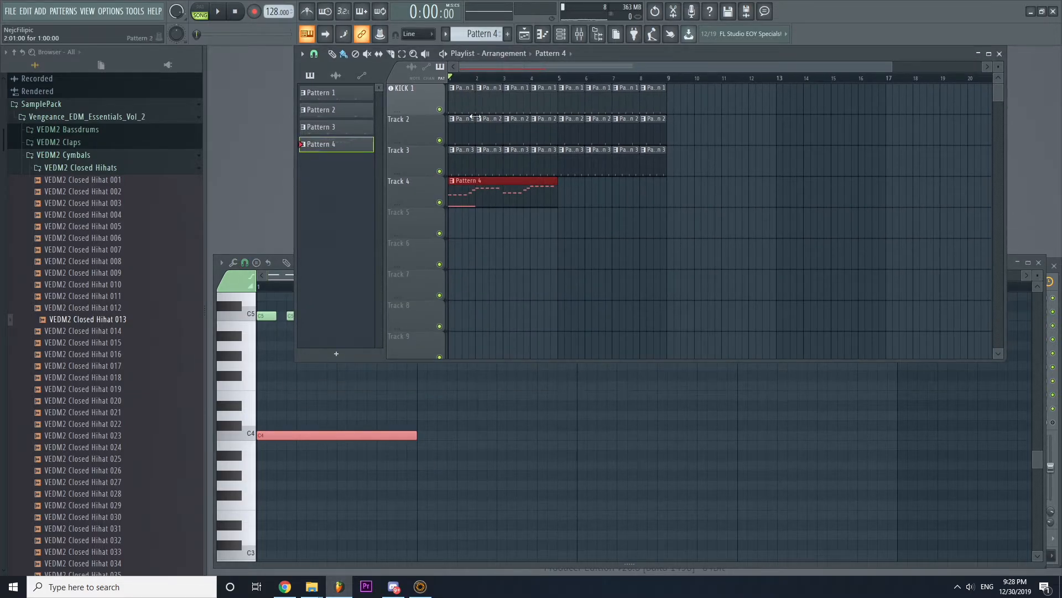
left_click(507, 439)
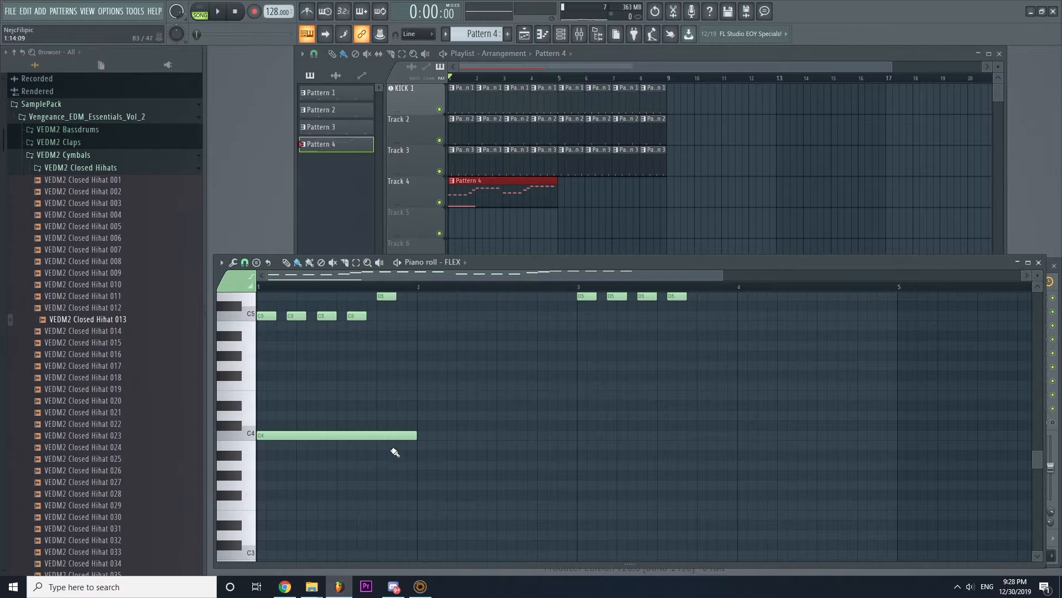
key("space")
key("space")
left_click_drag(361, 435, 360, 471)
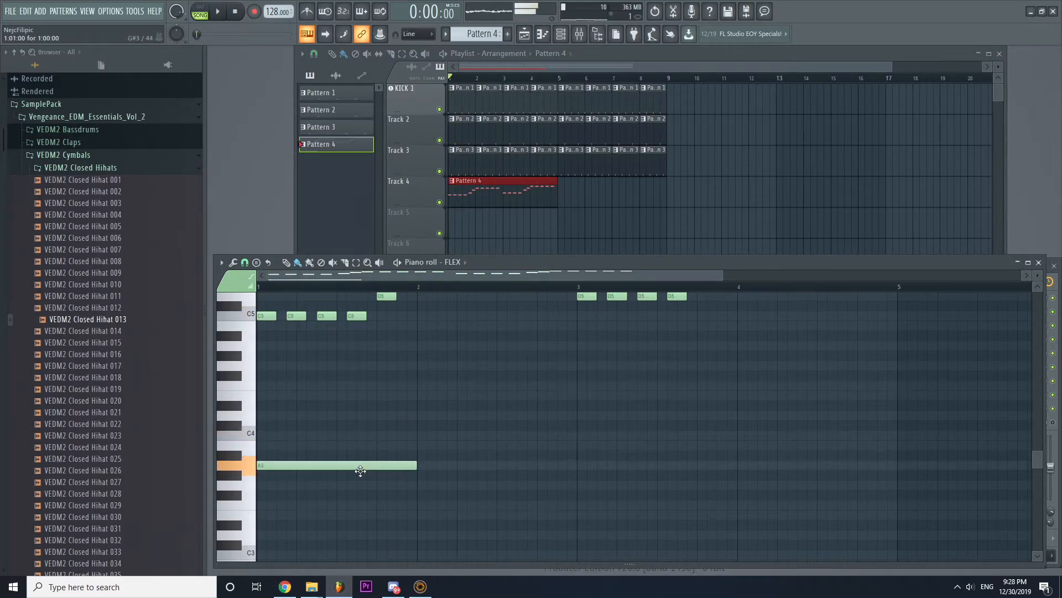
key("space")
key("space")
left_click(361, 473)
right_click(388, 479)
key("space")
key("space")
Add a one-bar G3 bass note in bar 2 and play back the pattern.
left_click(419, 486)
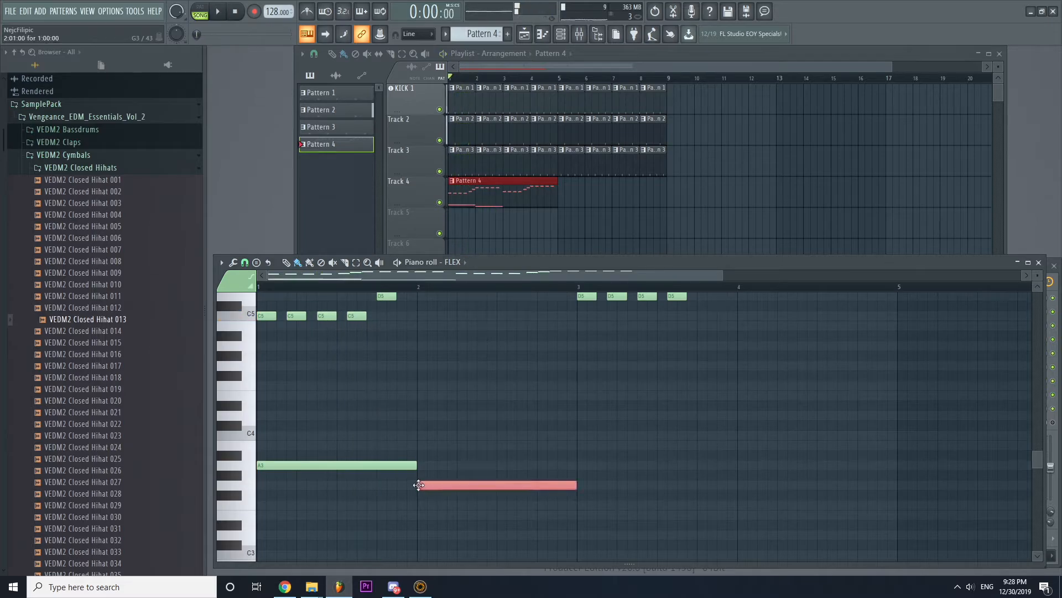
scroll(465, 453, "up", 2)
scroll(465, 453, "down", 2)
key("space")
scroll(463, 451, "up", 2)
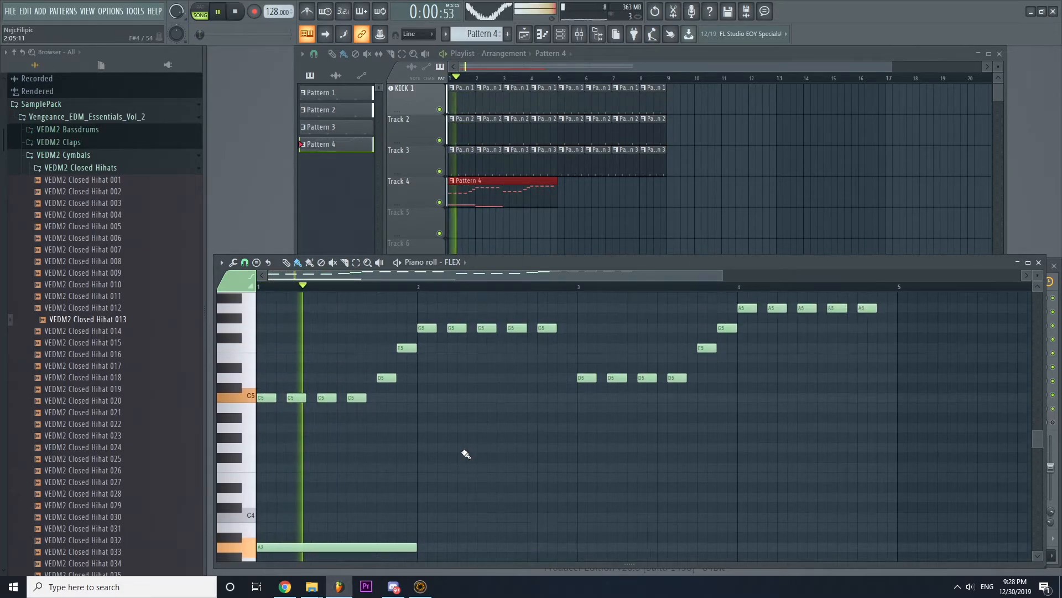
scroll(463, 452, "down", 3)
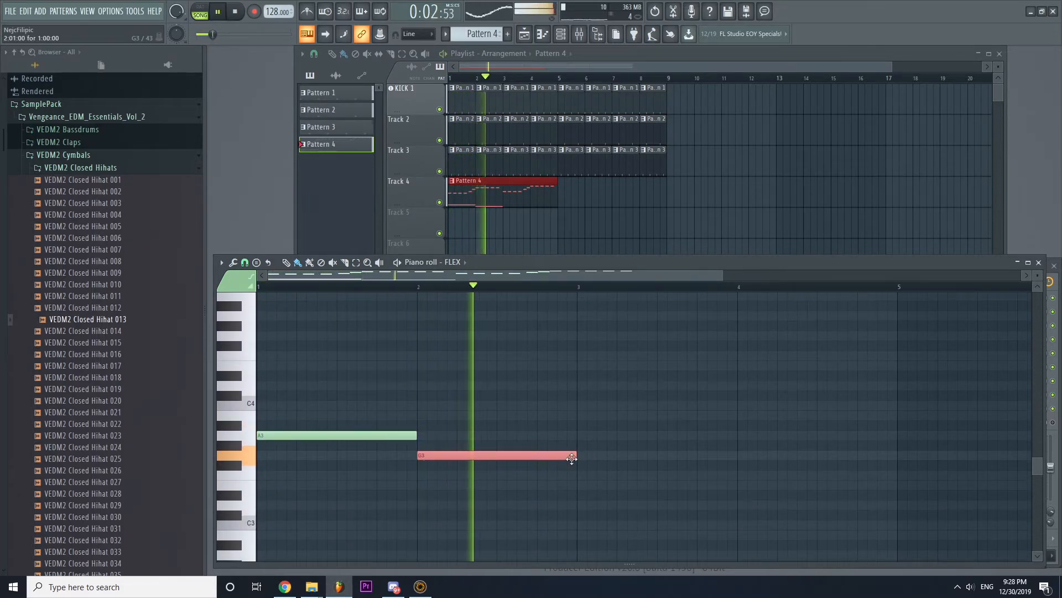
Add one-bar bass notes at D3 in bar 3 and F3 in bar 4, and play back the whole pattern.
left_click(580, 505)
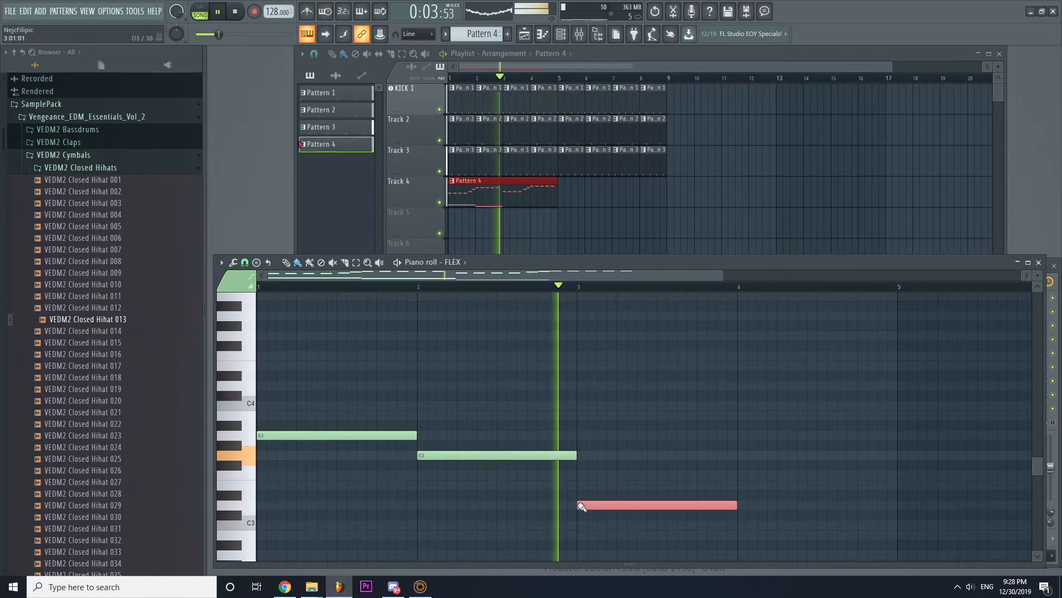
left_click(740, 475)
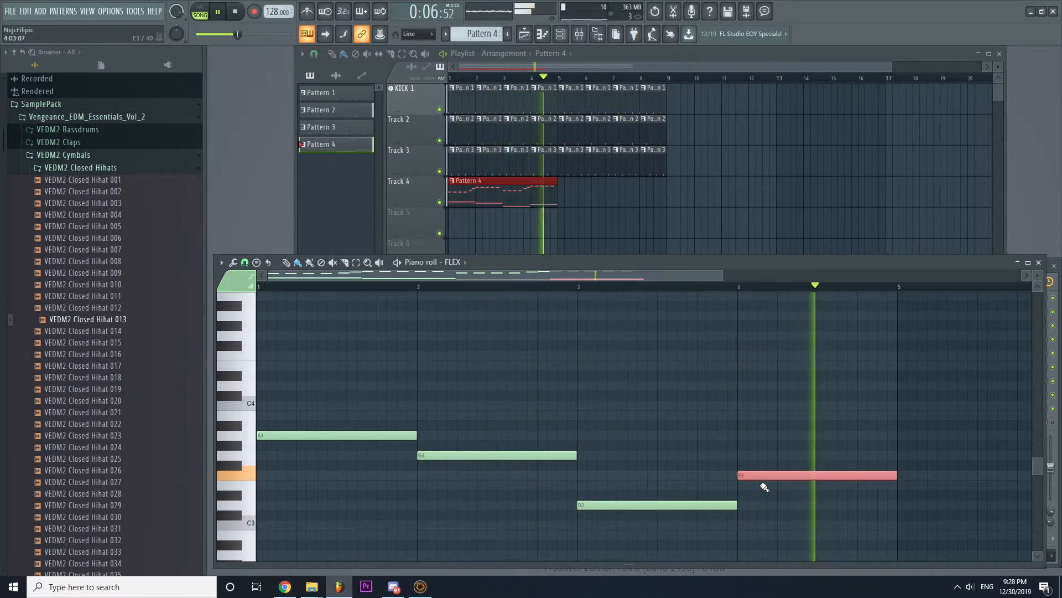
key("space")
scroll(546, 409, "up", 2)
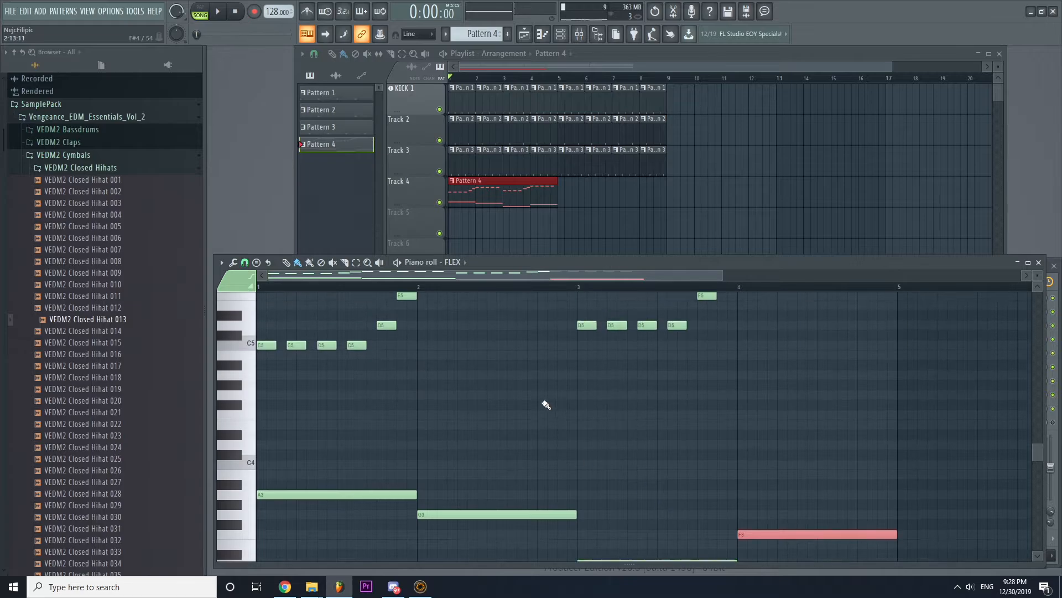
scroll(550, 407, "down", 3)
scroll(550, 409, "up", 3)
scroll(546, 410, "down", 4)
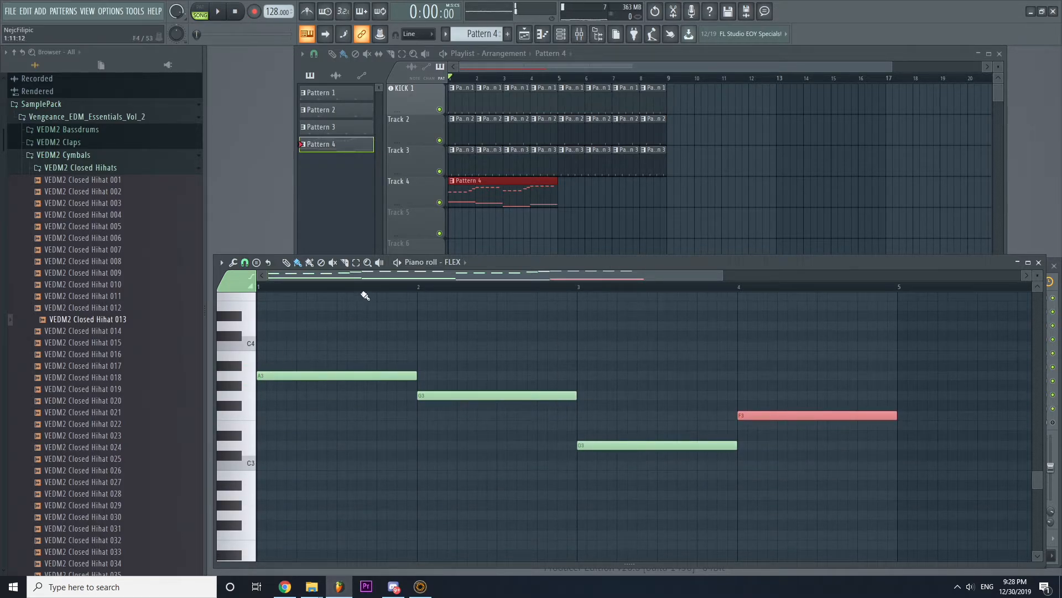
key("space")
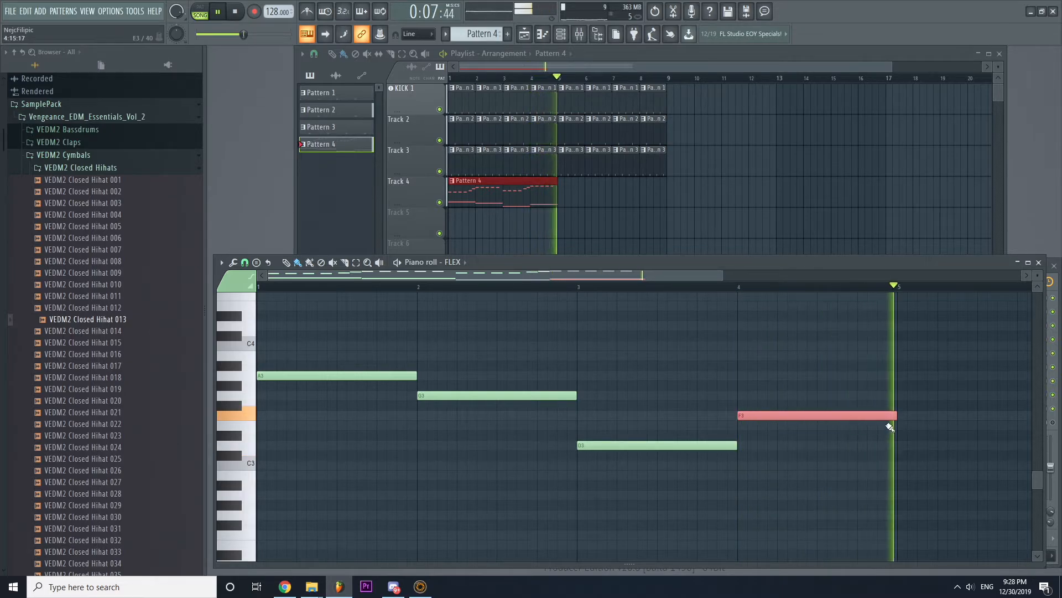
key("space")
Try the bar 4 bass note at E3 during playback and return it to F3.
left_click_drag(775, 415, 775, 425)
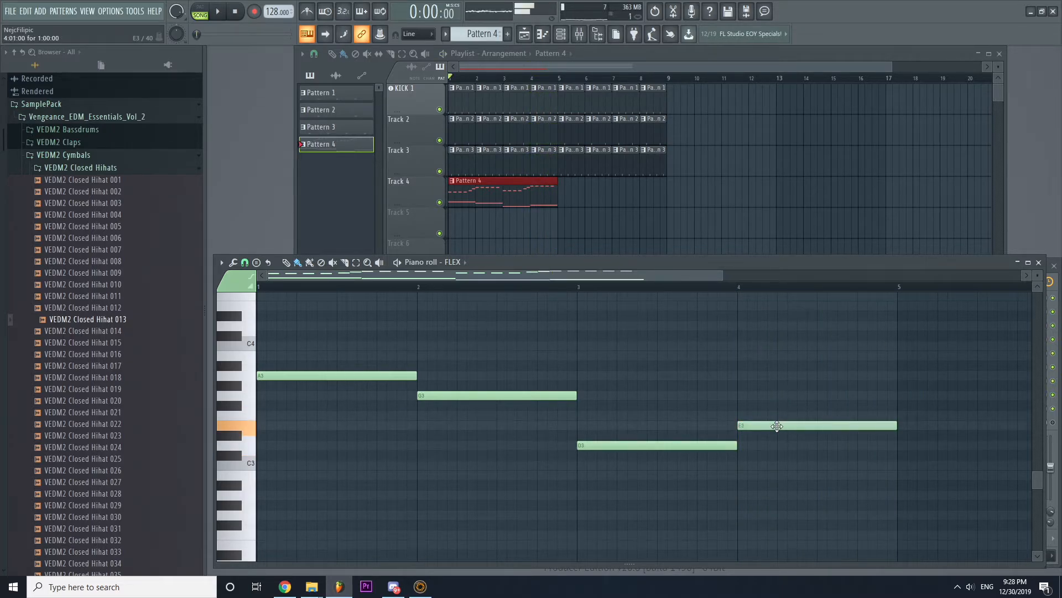
key("space")
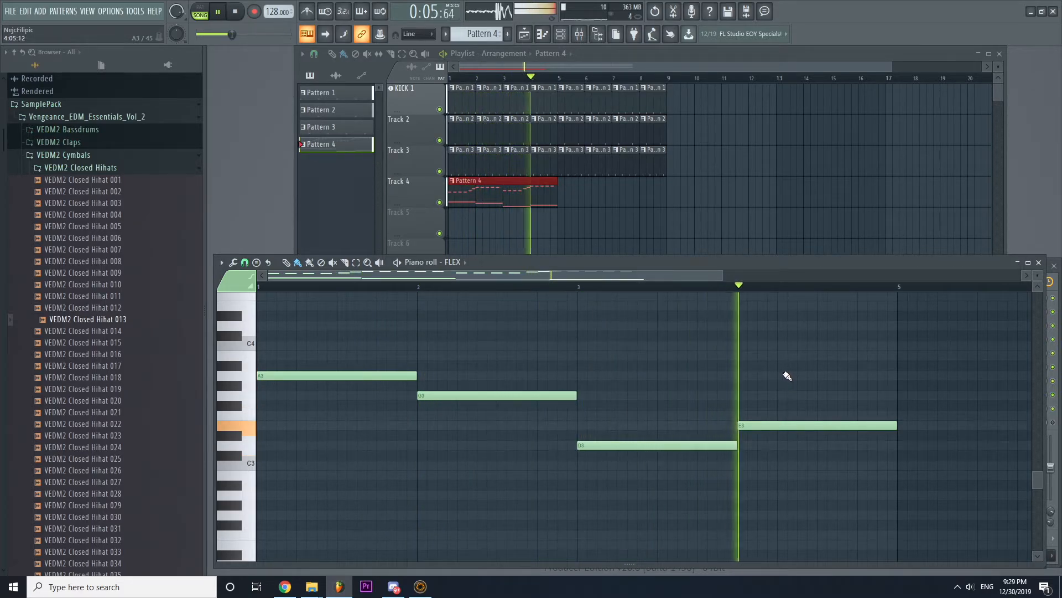
key("space")
left_click_drag(792, 424, 797, 415)
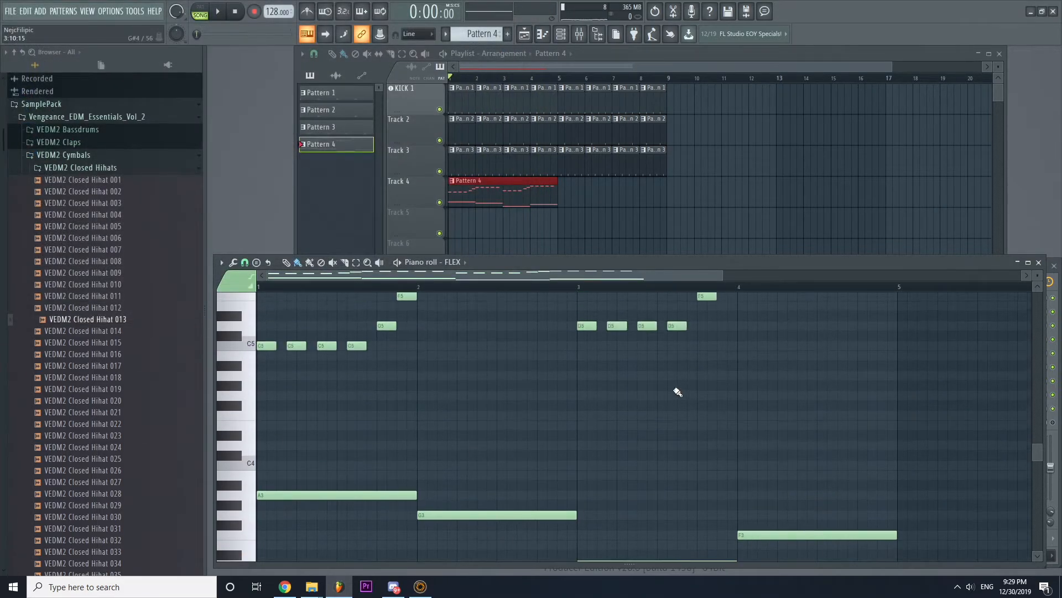
Add one-bar F3 and D3 notes under the A3 note in bar 1 and play back the chord.
scroll(682, 388, "up", 3)
scroll(432, 363, "down", 6)
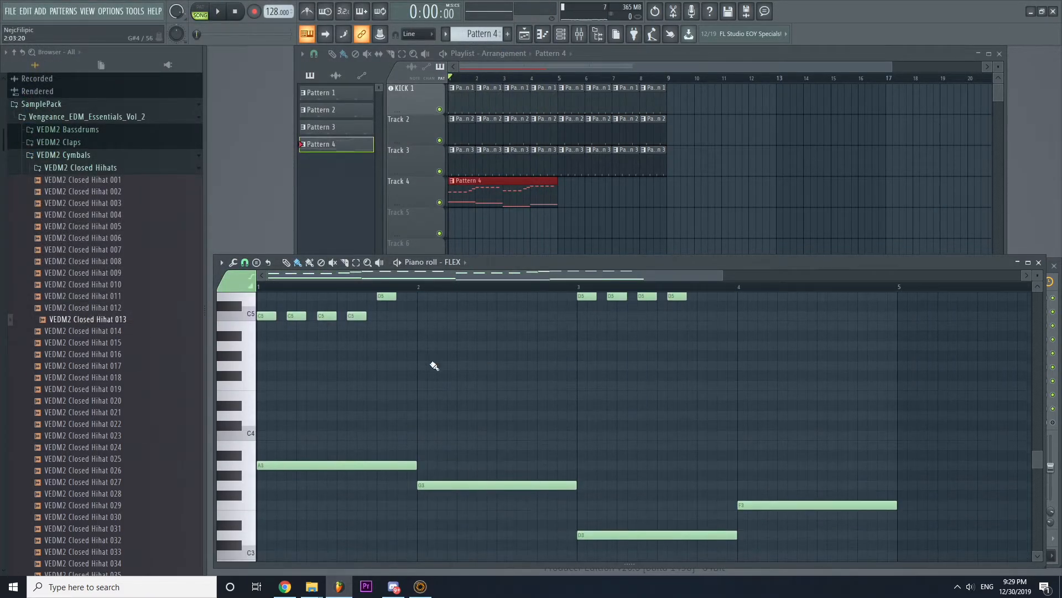
scroll(620, 459, "down", 2)
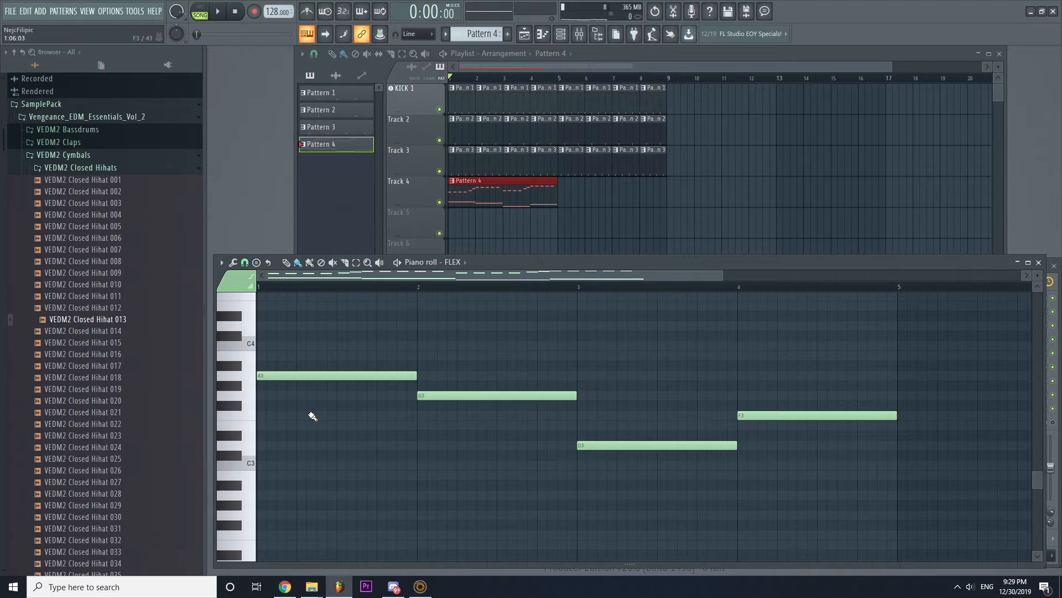
left_click(255, 379)
left_click(263, 415)
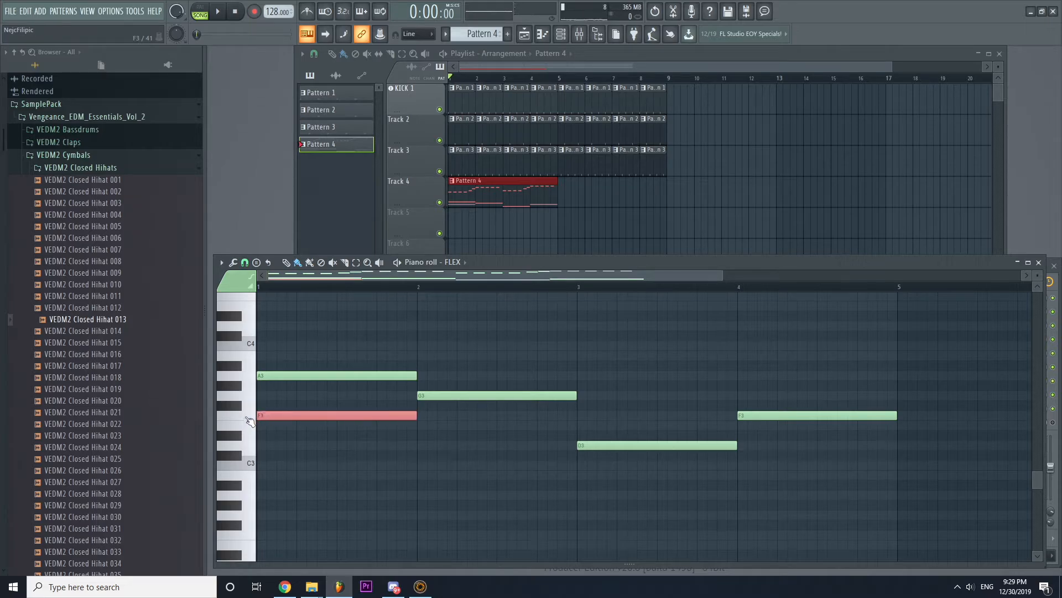
left_click(249, 443)
left_click(261, 446)
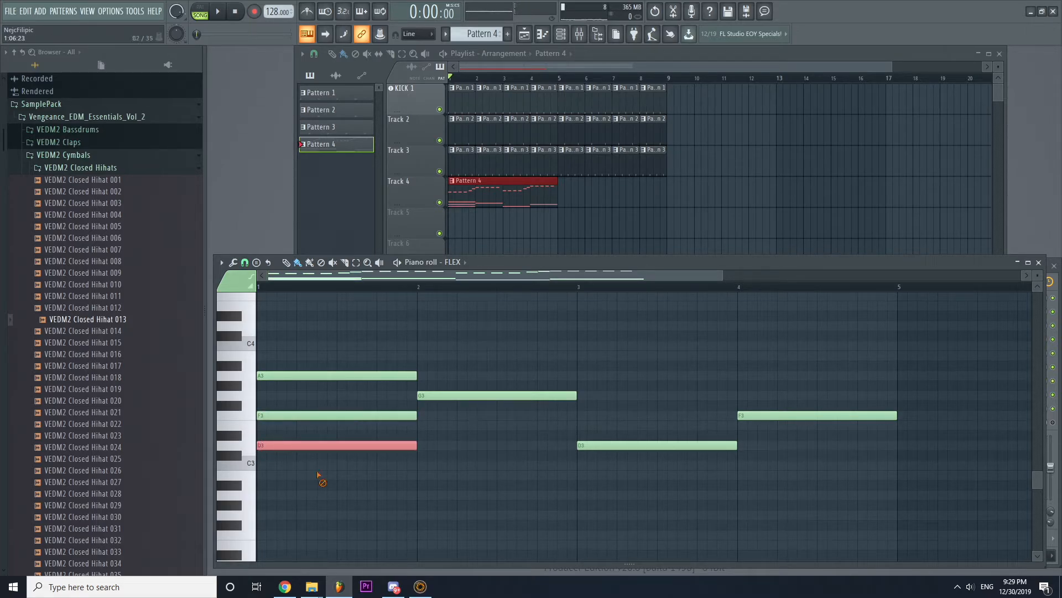
key("space")
key("space")
key("space")
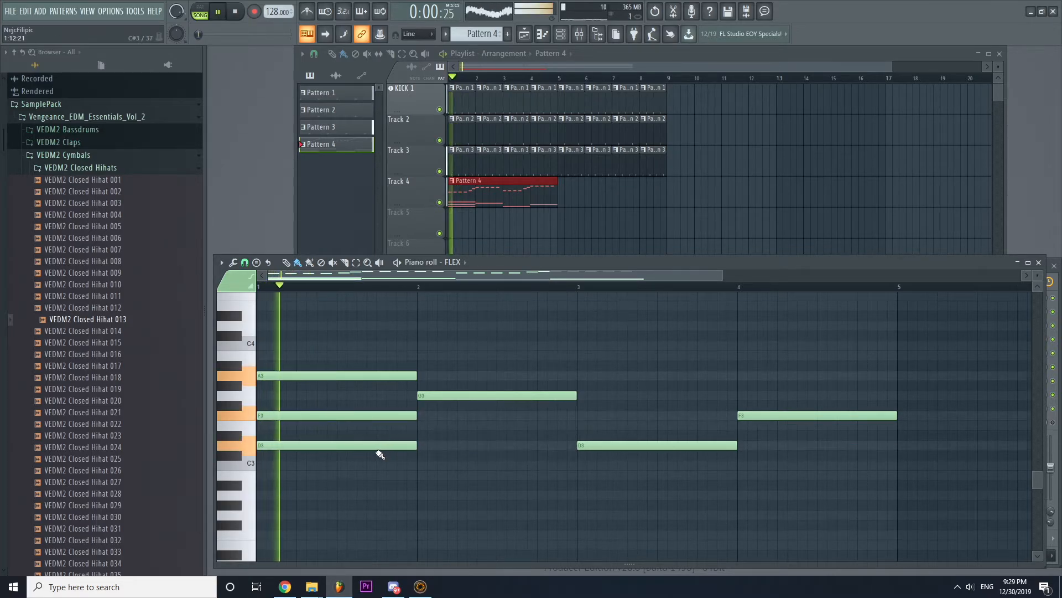
key("space")
Check the melody above the bass line and add one-bar E3 and C3 notes under bar 2's G3 note.
scroll(387, 448, "up", 6)
scroll(415, 431, "down", 1)
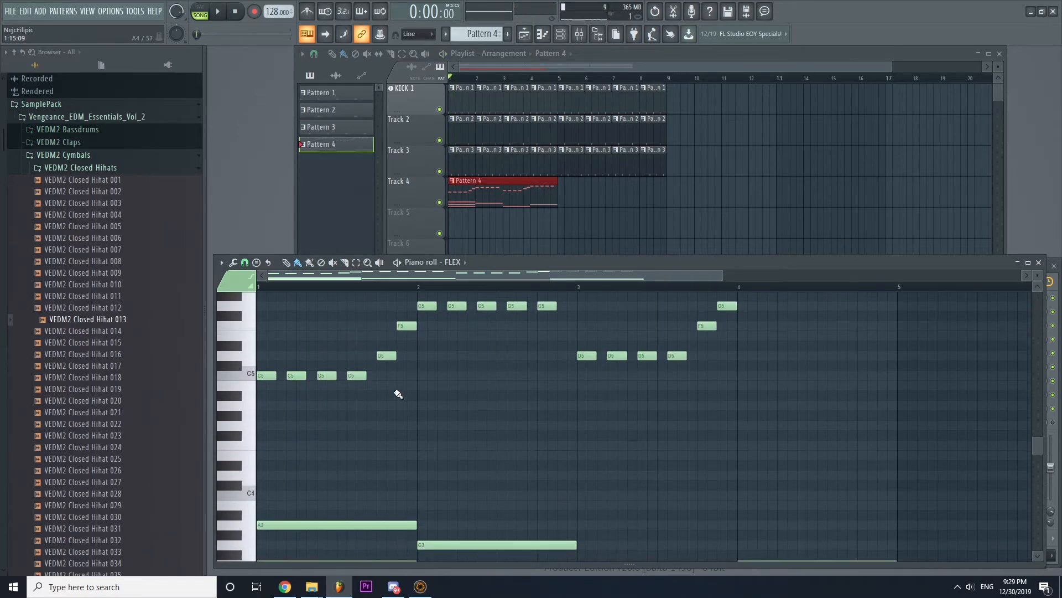
scroll(399, 394, "up", 3)
left_click_drag(900, 478, 281, 311)
left_click(487, 465)
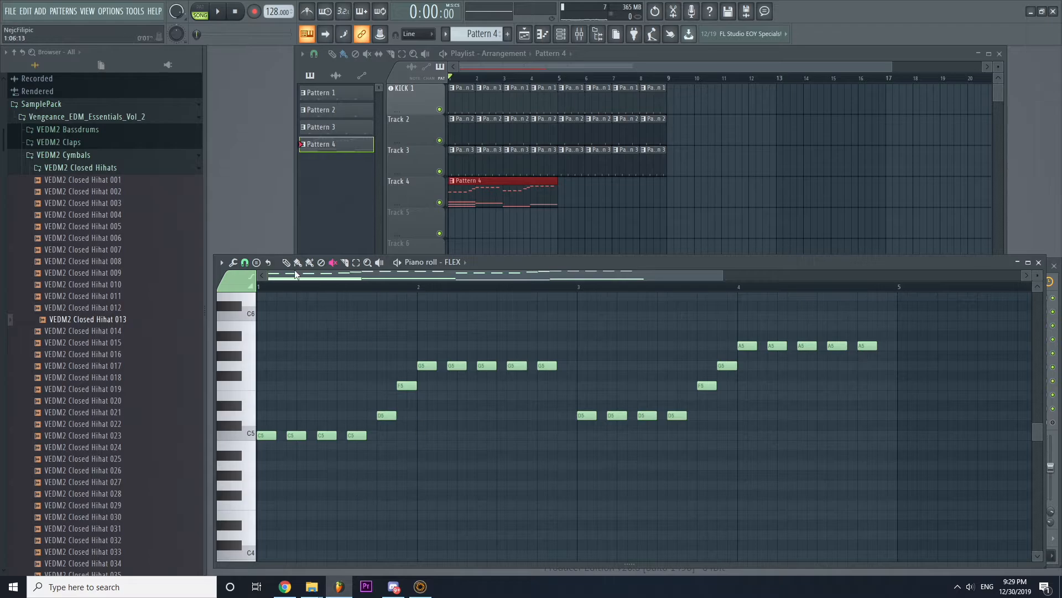
scroll(398, 420, "down", 10)
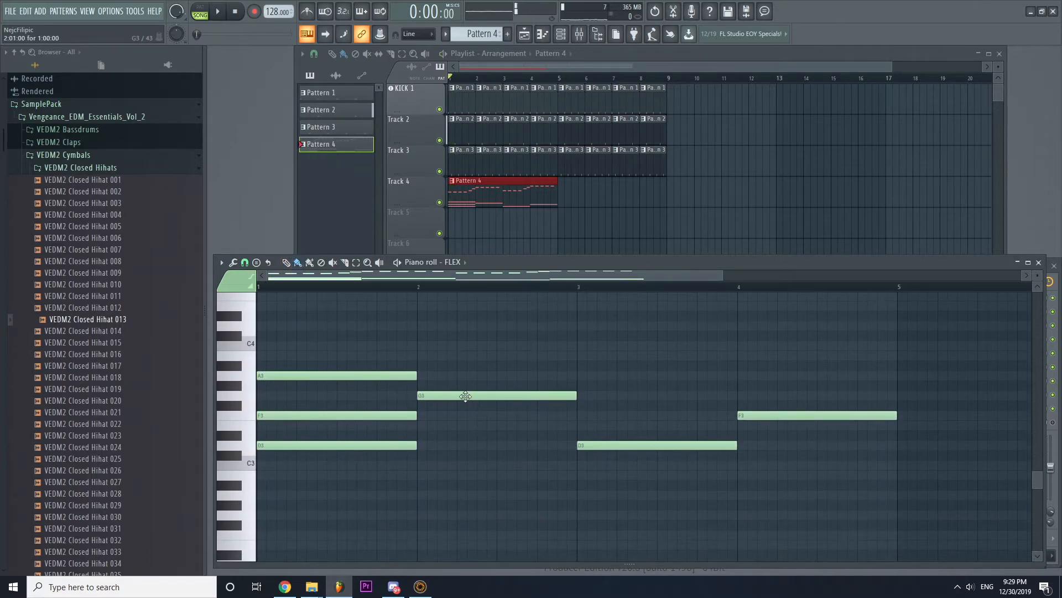
left_click(243, 416)
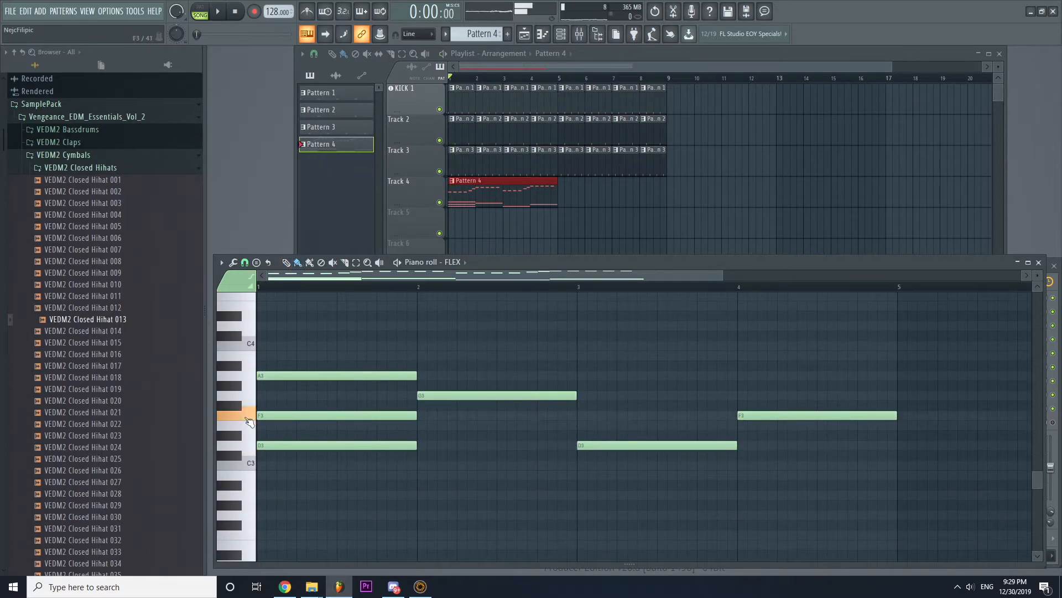
left_click(428, 426)
left_click(423, 464)
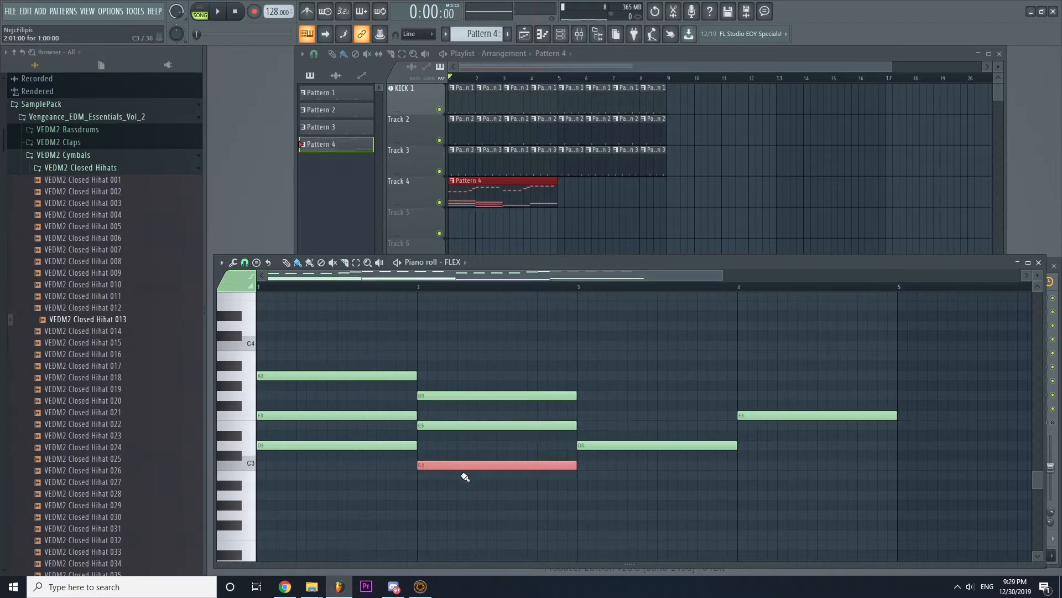
Add one-bar B2 and G2 notes in bar 3 and D3 and B2 notes in bar 4, and play back the chords.
left_click(579, 475)
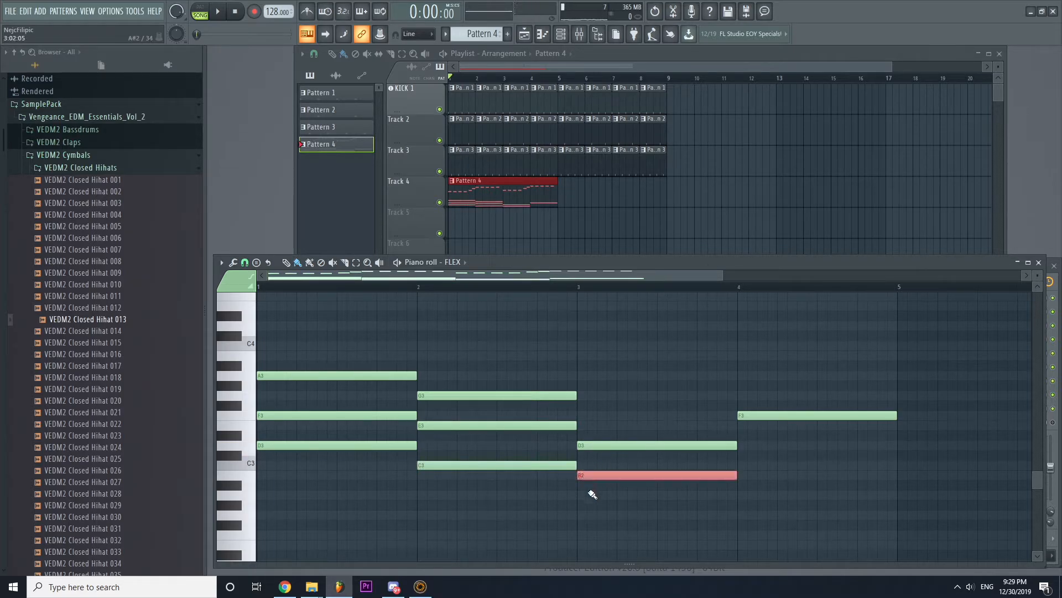
left_click(581, 514)
left_click(740, 446)
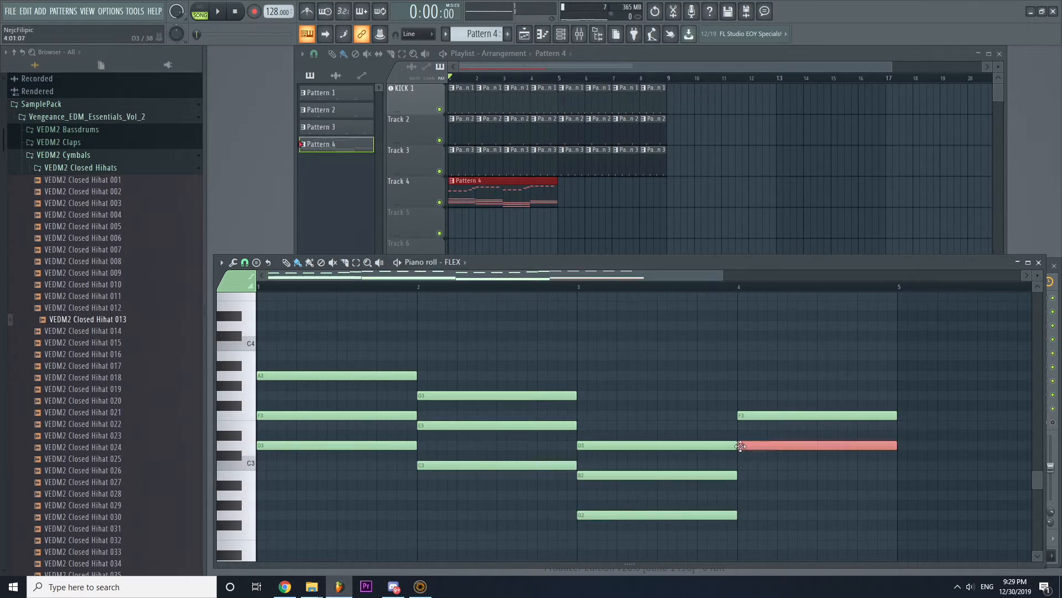
left_click(750, 477)
key("space")
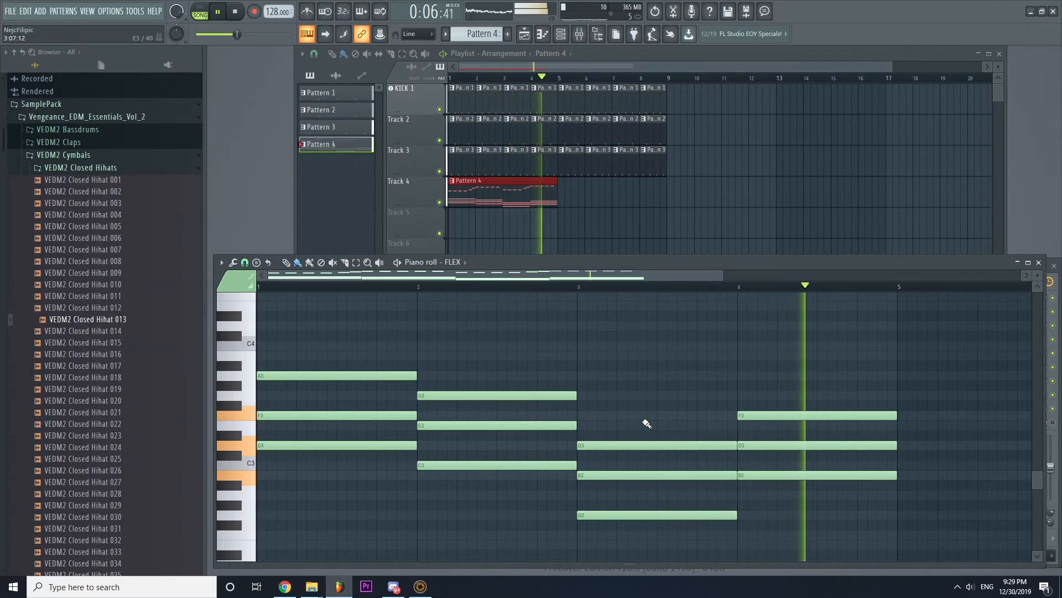
key("space")
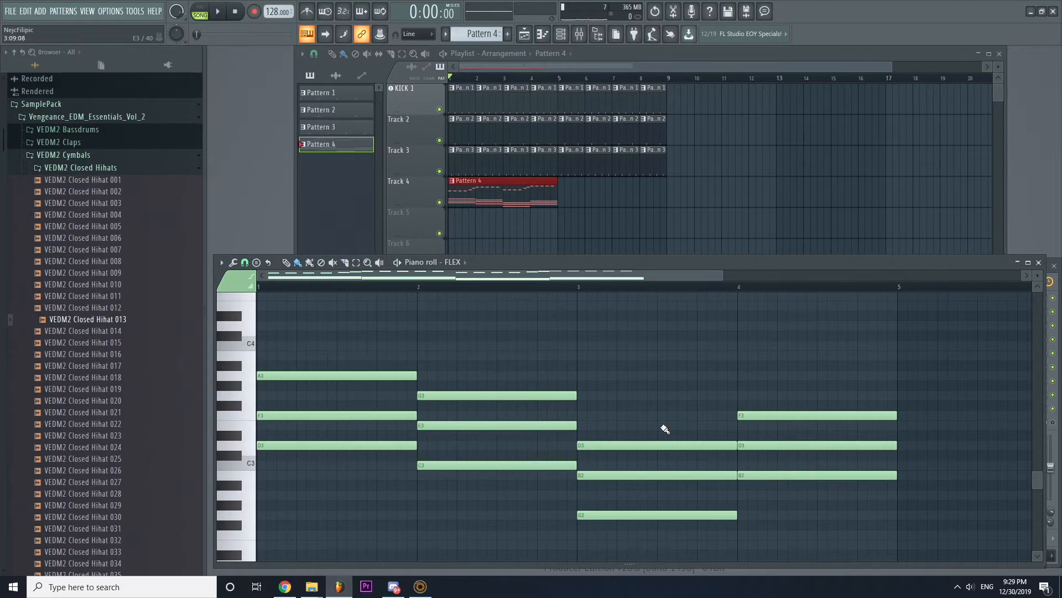
Raise the F3 in bar 1, E3 in bar 2, B2 in bar 3 and D3 in bar 4 by one octave.
scroll(244, 383, "up", 3)
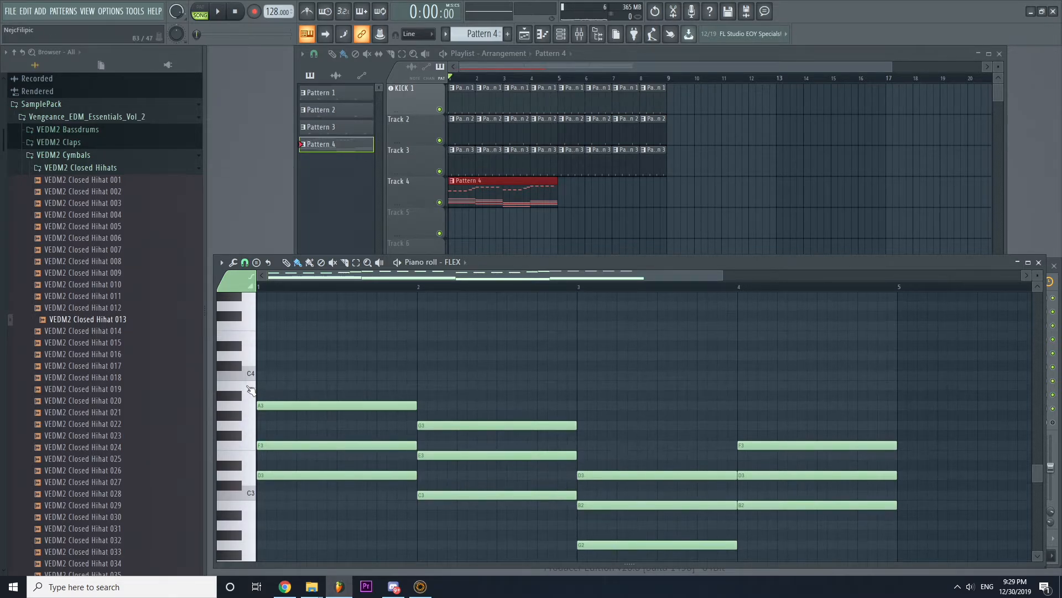
left_click(384, 445, "ctrl+shift")
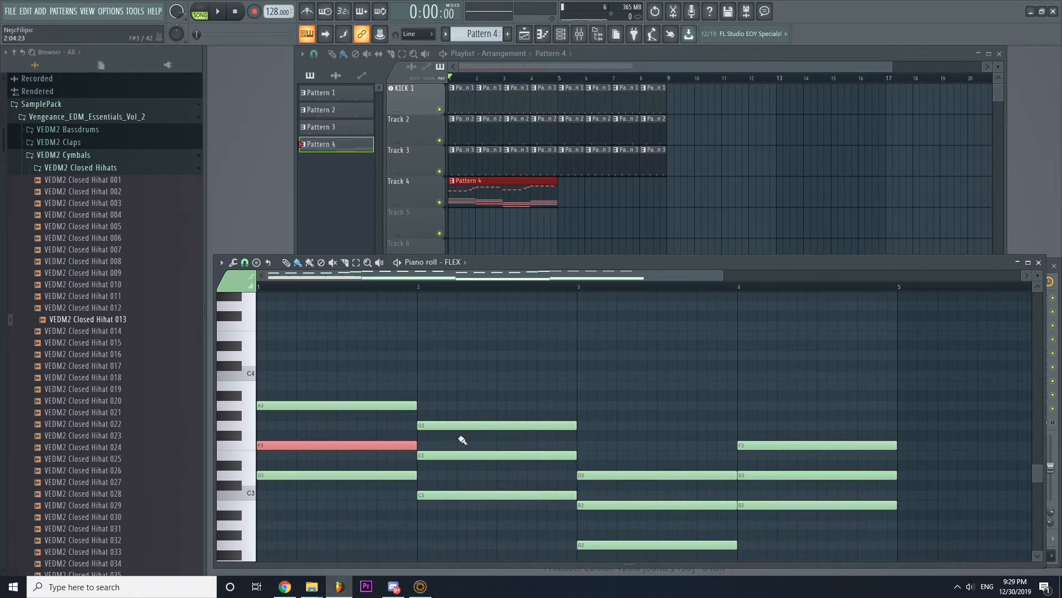
left_click(505, 455, "ctrl+shift")
left_click(659, 504, "ctrl+shift")
left_click(745, 504, "ctrl+shift")
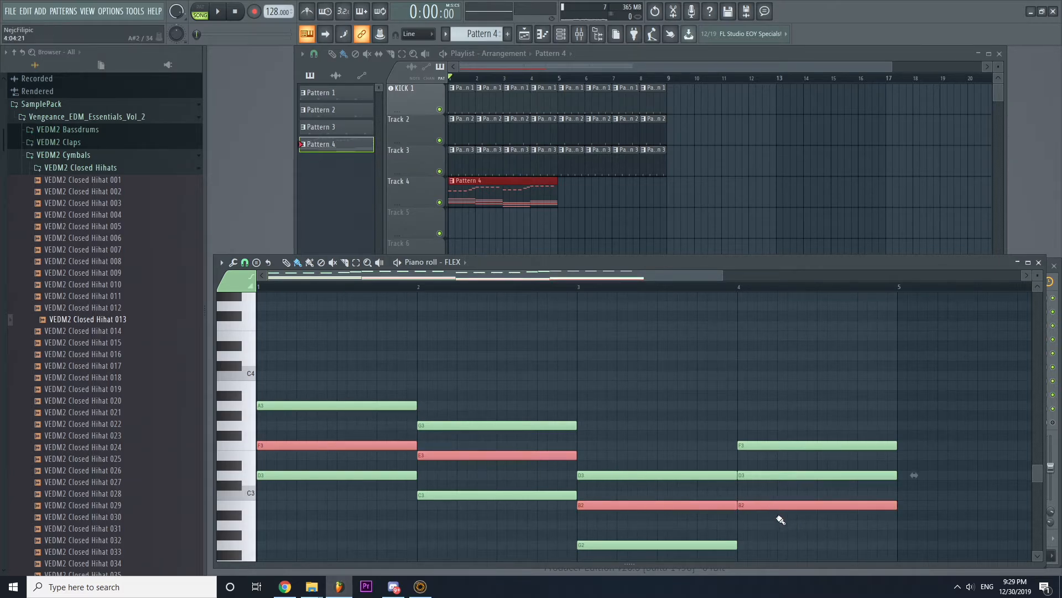
left_click(778, 475, "ctrl+shift")
left_click(794, 505, "ctrl+shift")
scroll(361, 438, "up", 6)
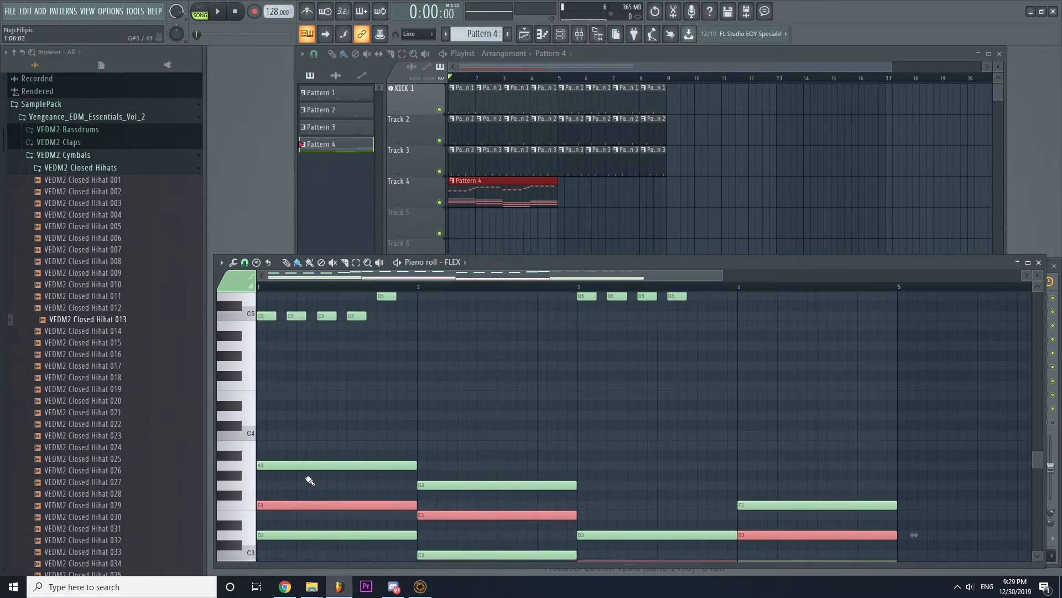
left_click_drag(267, 507, 332, 387)
Play back the pattern and review the spread chord notes together with the melody.
key("space")
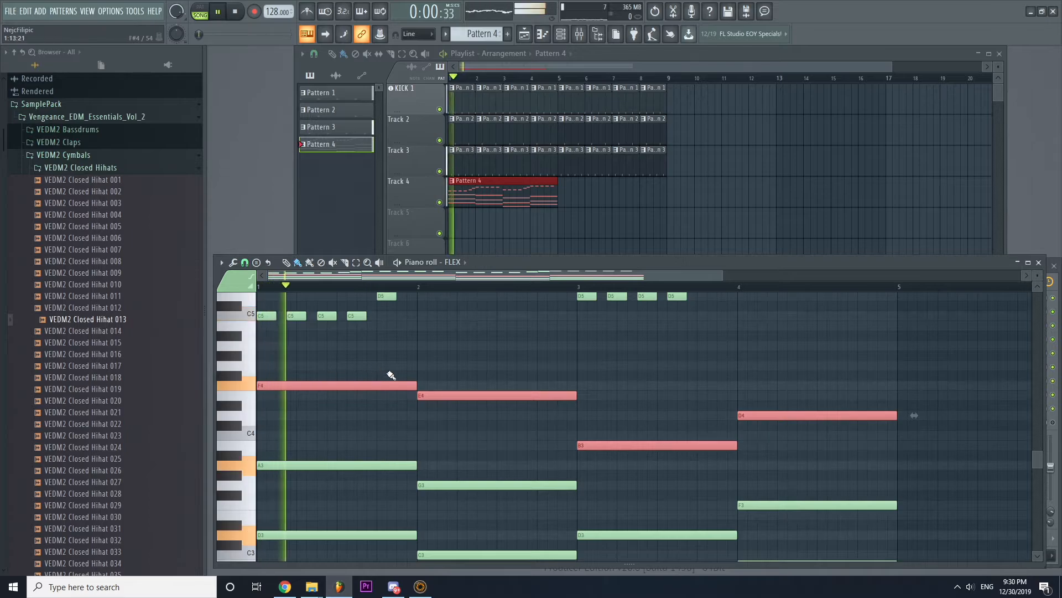
scroll(540, 390, "down", 6)
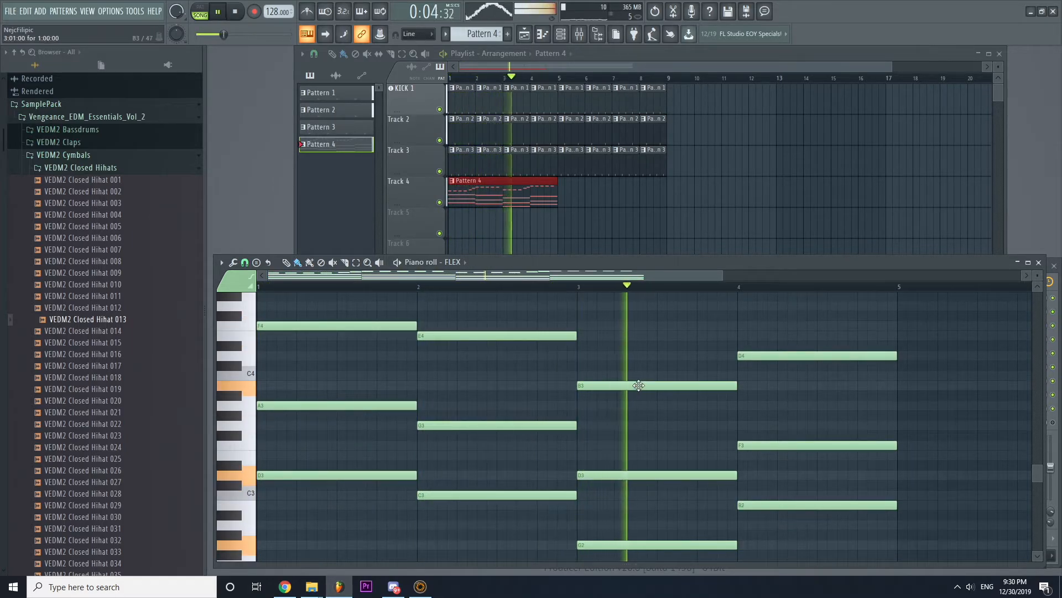
scroll(645, 446, "up", 20)
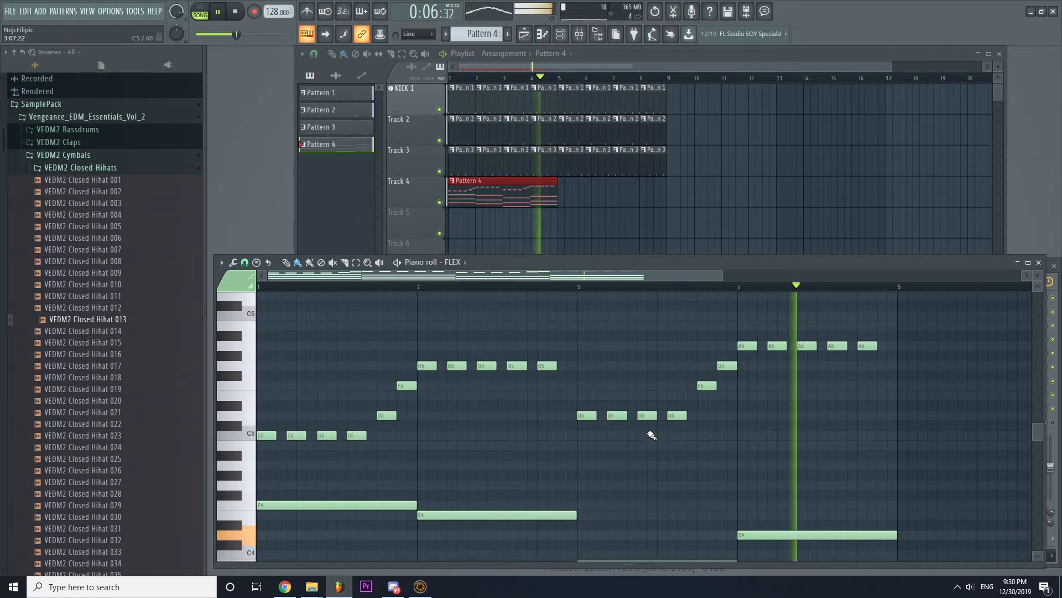
key("space")
scroll(644, 437, "down", 20)
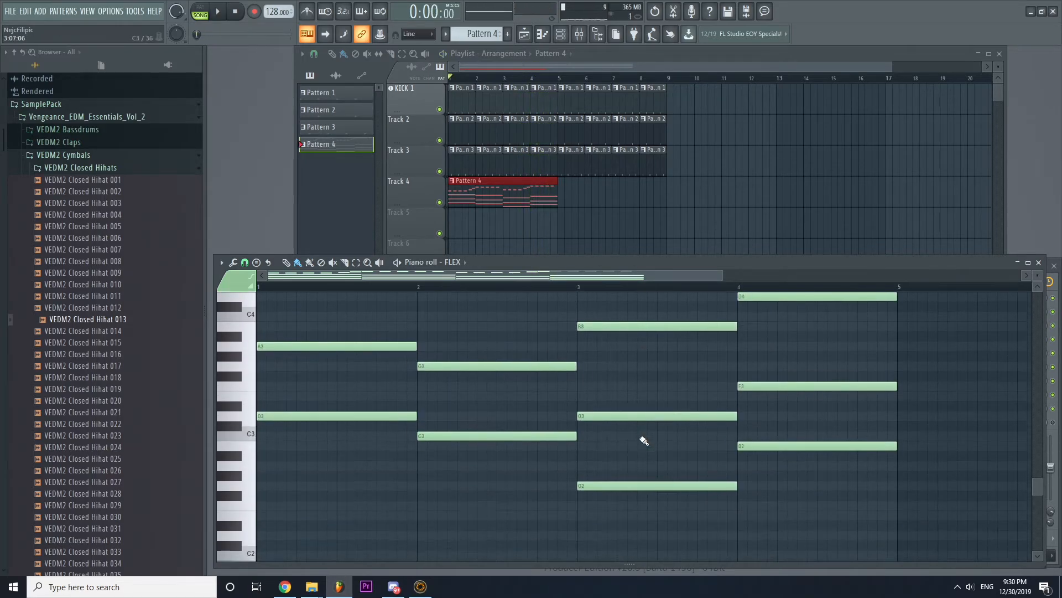
scroll(553, 427, "up", 1)
scroll(550, 422, "down", 1)
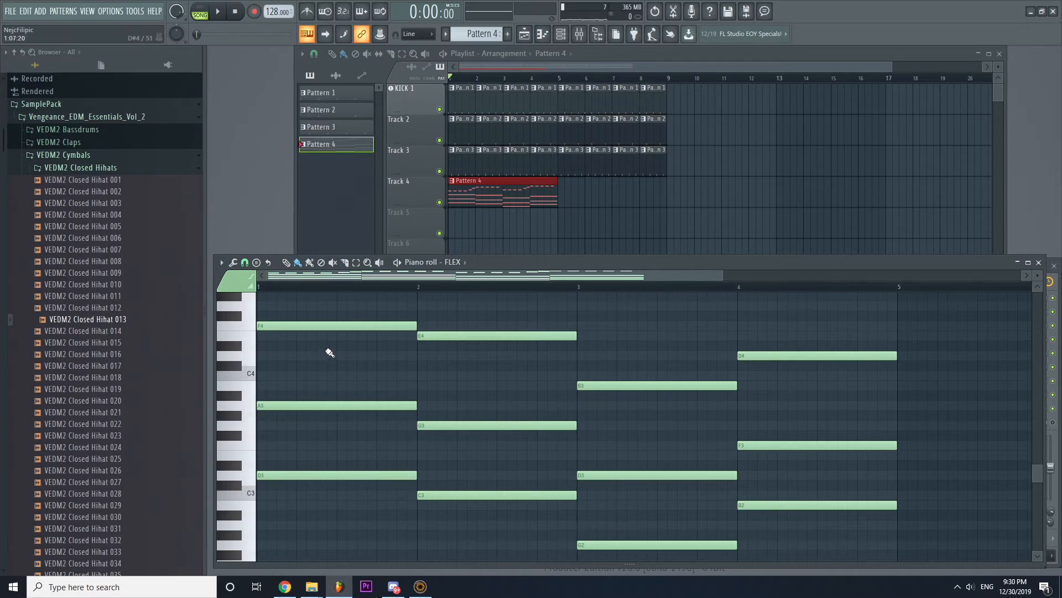
scroll(444, 376, "up", 8)
scroll(450, 385, "down", 2)
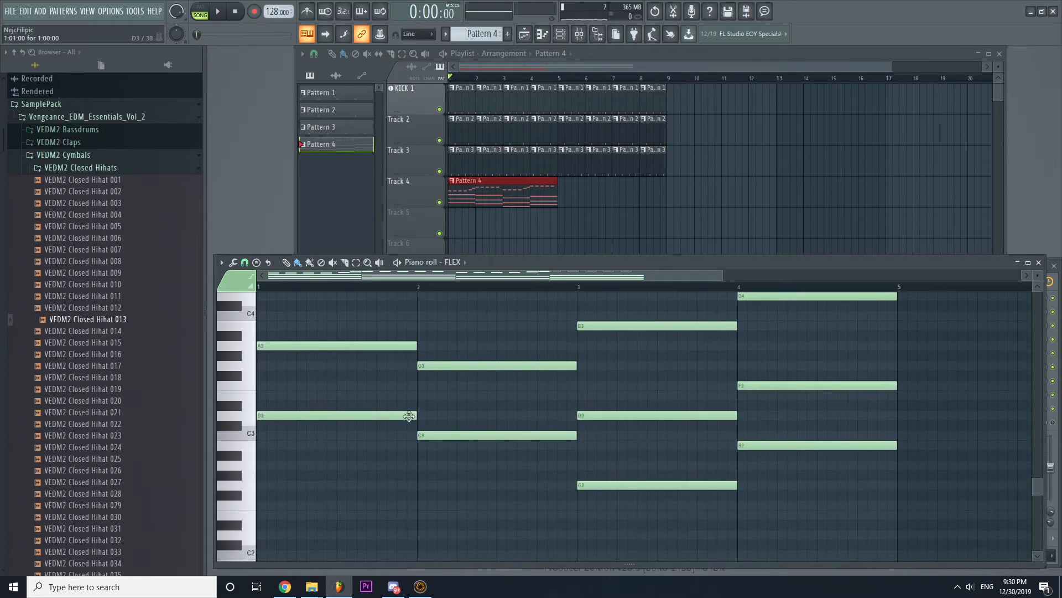
scroll(437, 398, "up", 18)
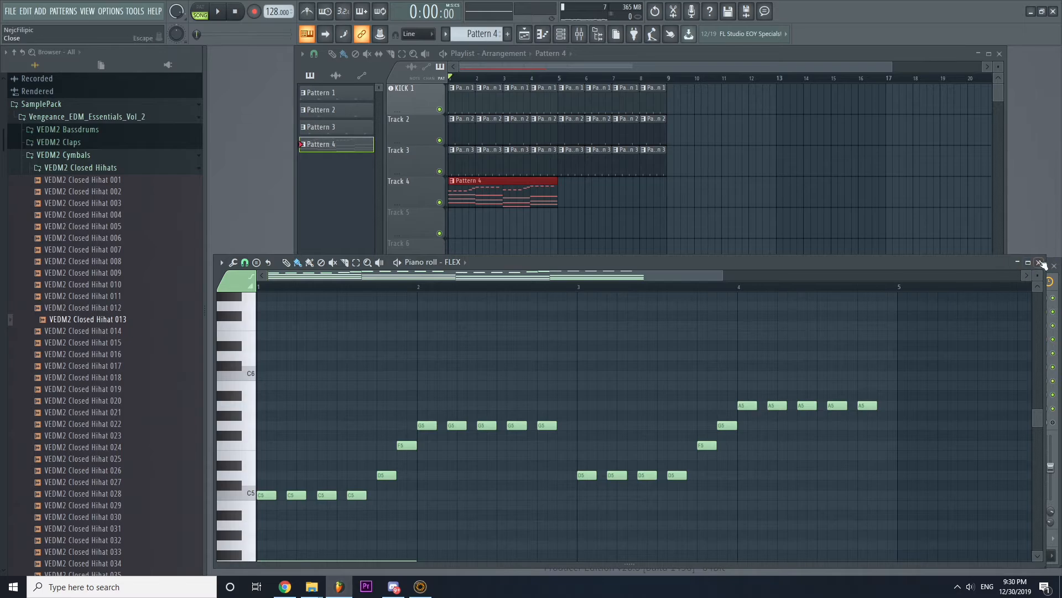
Close the piano roll and reposition the Pattern 4 clip on Track 4 to start at bar 5.
left_click(1040, 262)
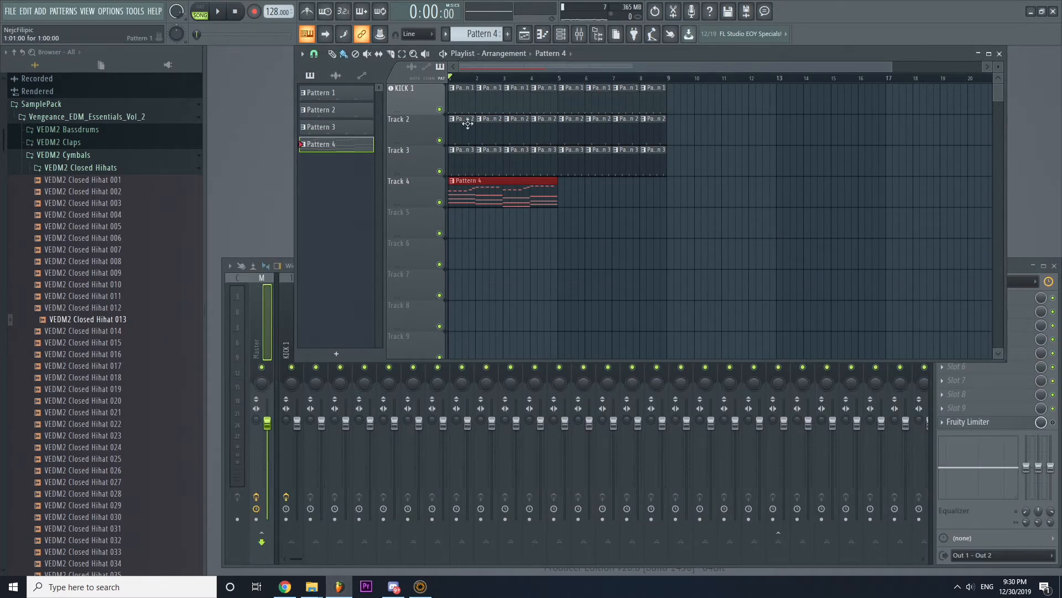
right_click(474, 193)
left_click(543, 194)
left_click_drag(572, 196, 598, 188)
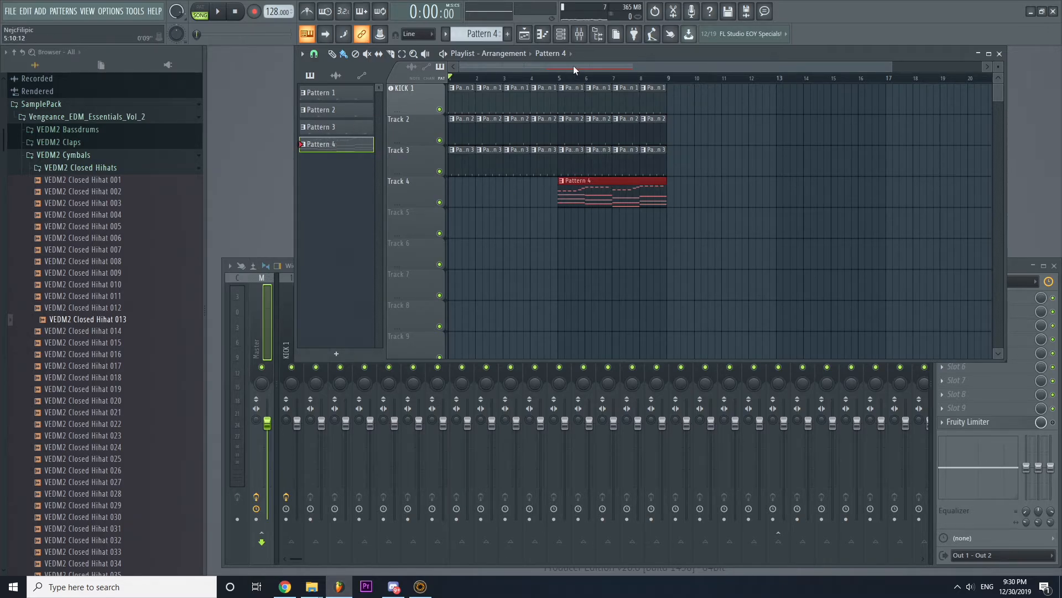
left_click_drag(573, 65, 588, 90)
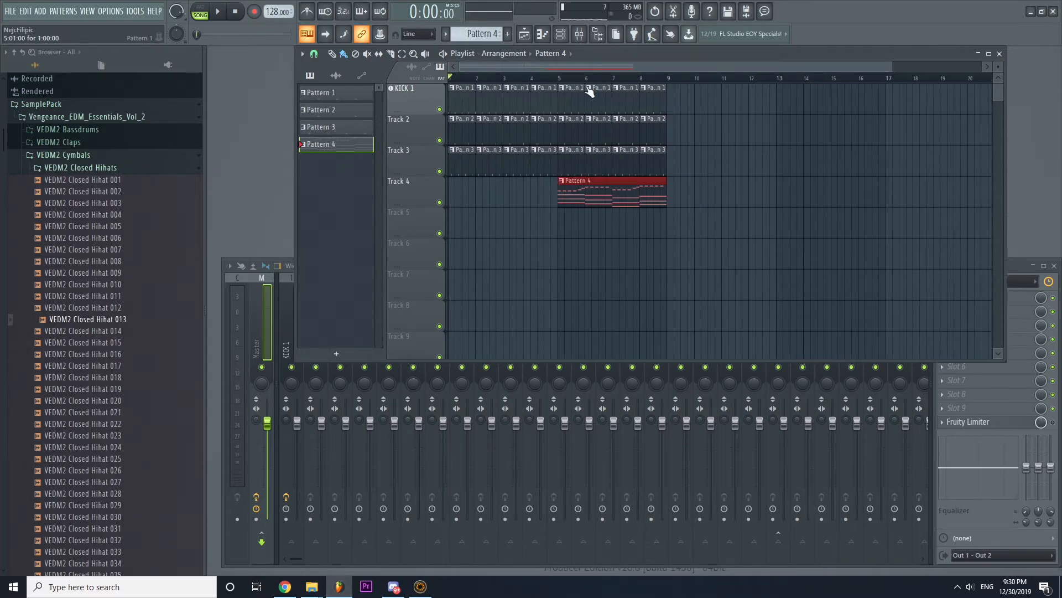
Link the FLEX channel to an instrument track, using mixer insert 2 and playlist Track 5.
left_click(580, 34)
left_click(580, 34)
left_click(580, 34)
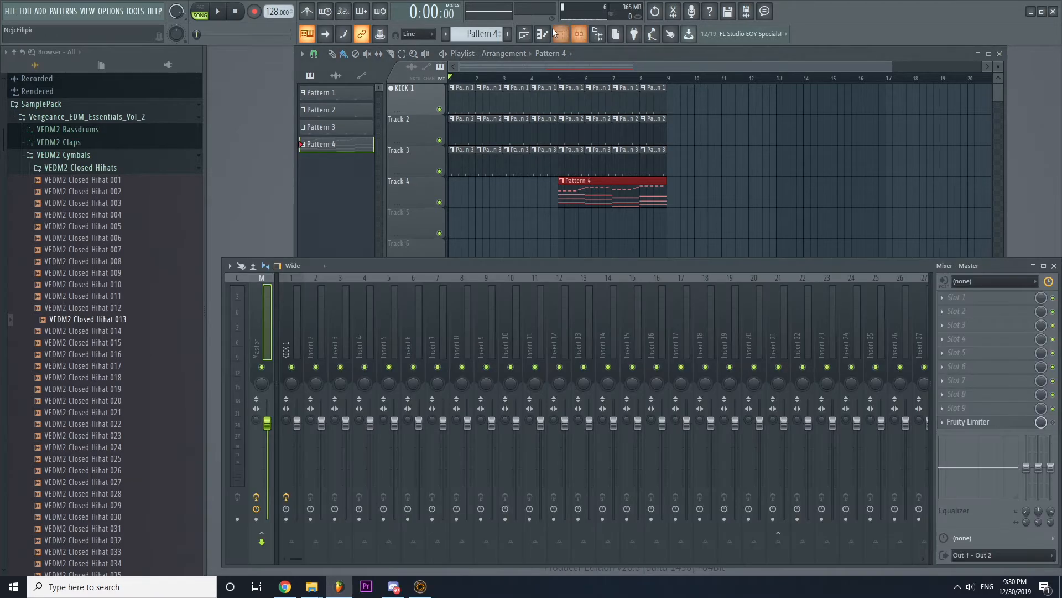
left_click(561, 35)
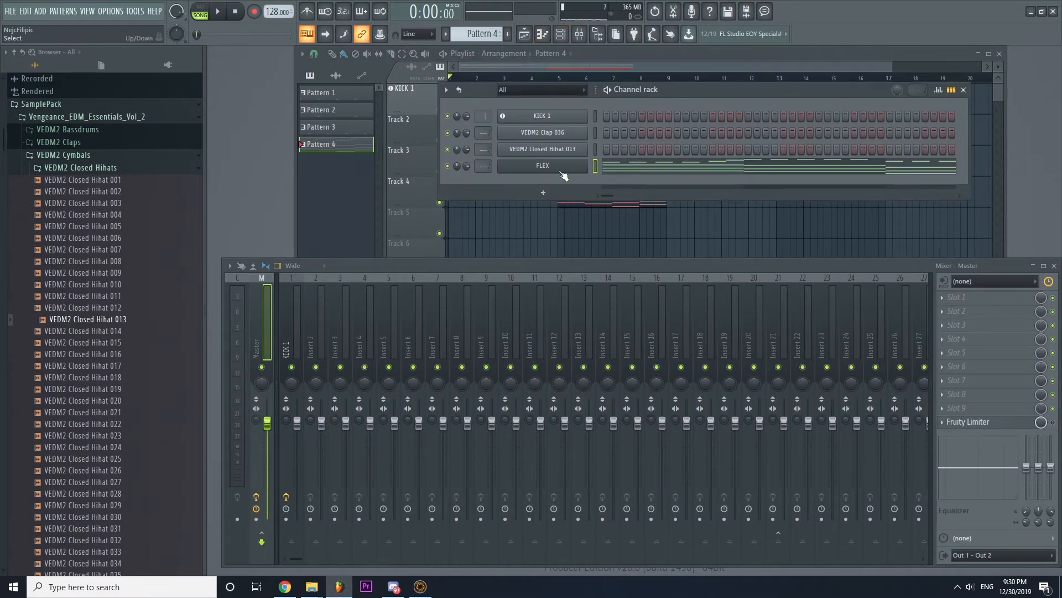
right_click(543, 170)
left_click(629, 289)
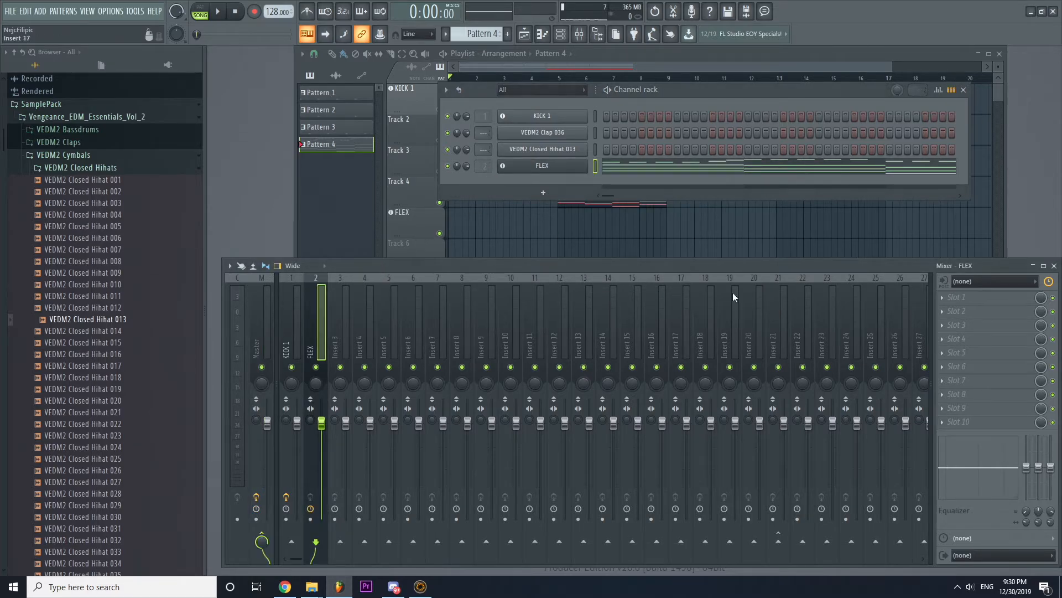
Load Fruity Fast LP into slot 1 of the FLEX mixer track and move its window clear of the mixer controls.
left_click(942, 297)
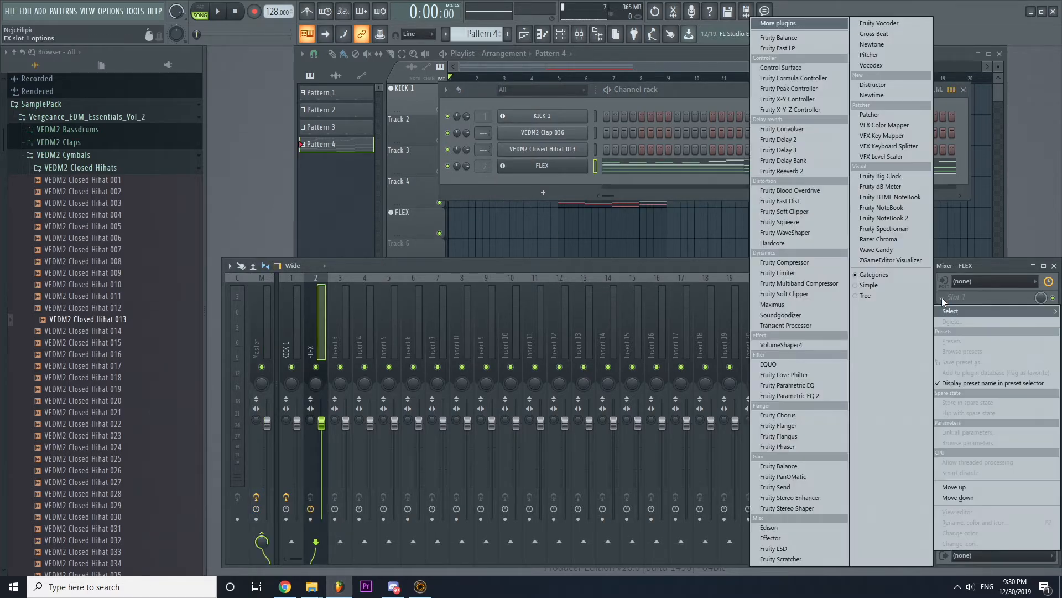
left_click(801, 49)
left_click_drag(416, 191, 350, 226)
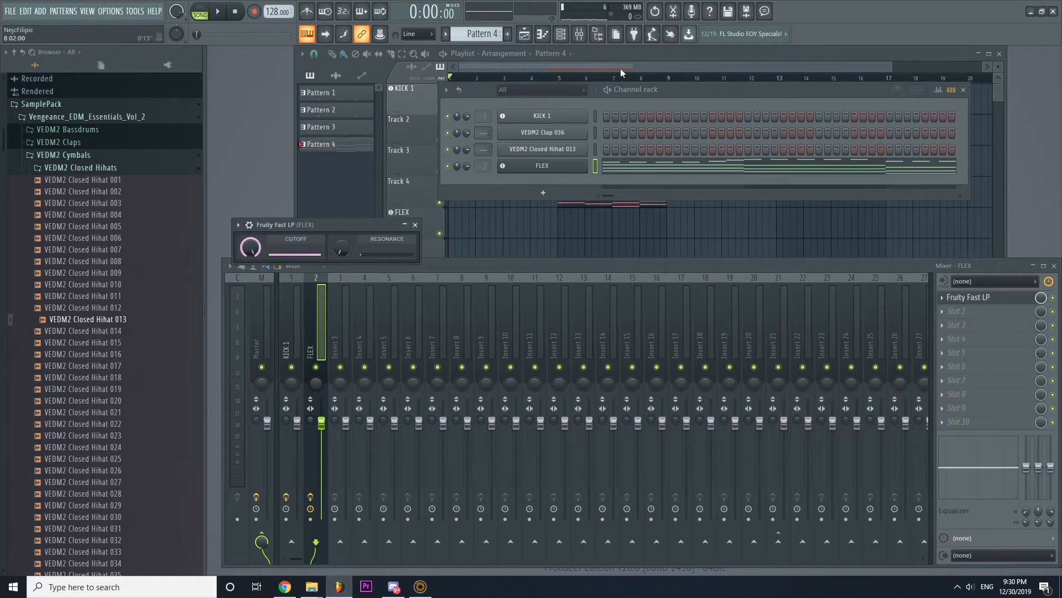
Move the channel rack and the playlist aside to free space around the filter window.
left_click_drag(719, 94, 931, 190)
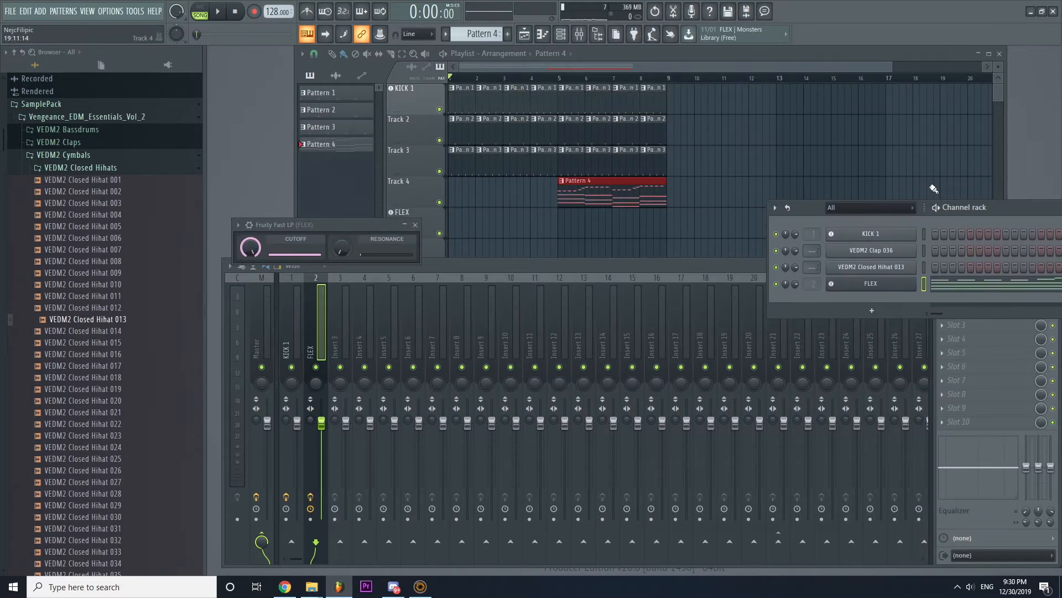
left_click(594, 126)
left_click_drag(752, 58, 836, 58)
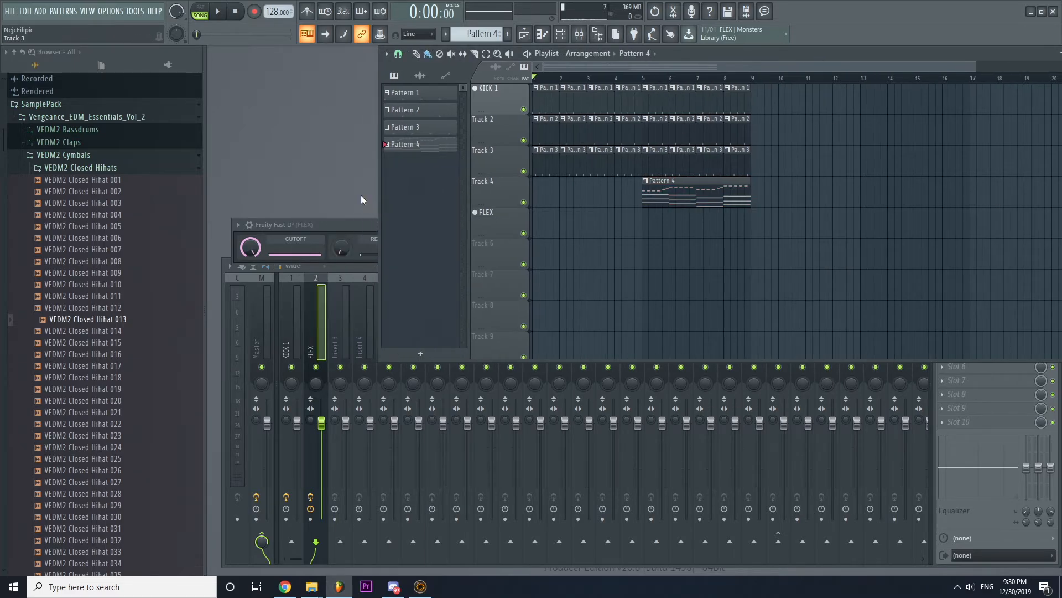
Add another Pattern 4 clip at bar 1 on Track 4 while the song plays, and stop playback after listening.
key("space")
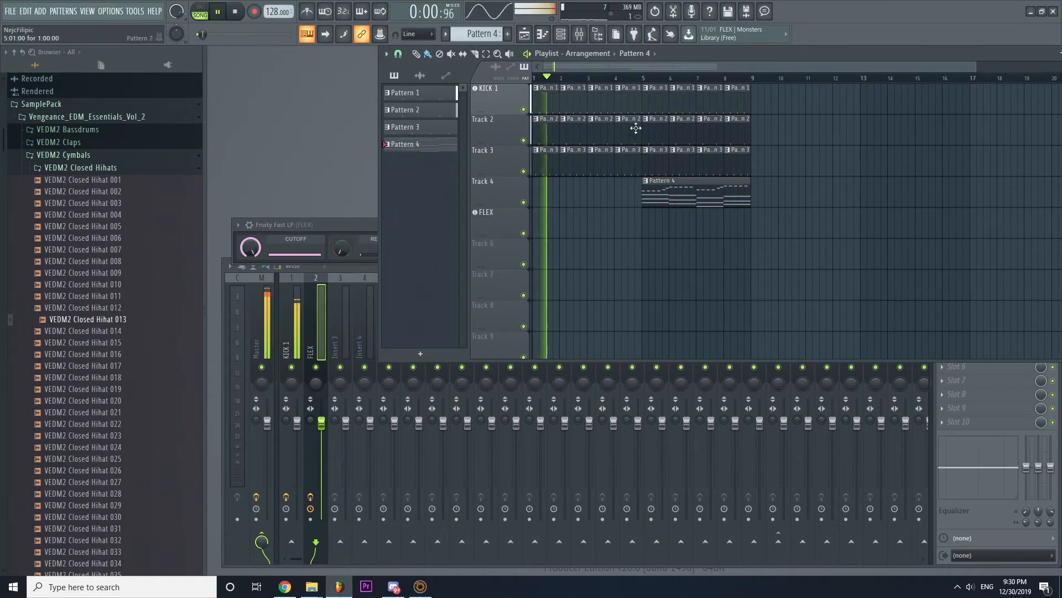
left_click(542, 195)
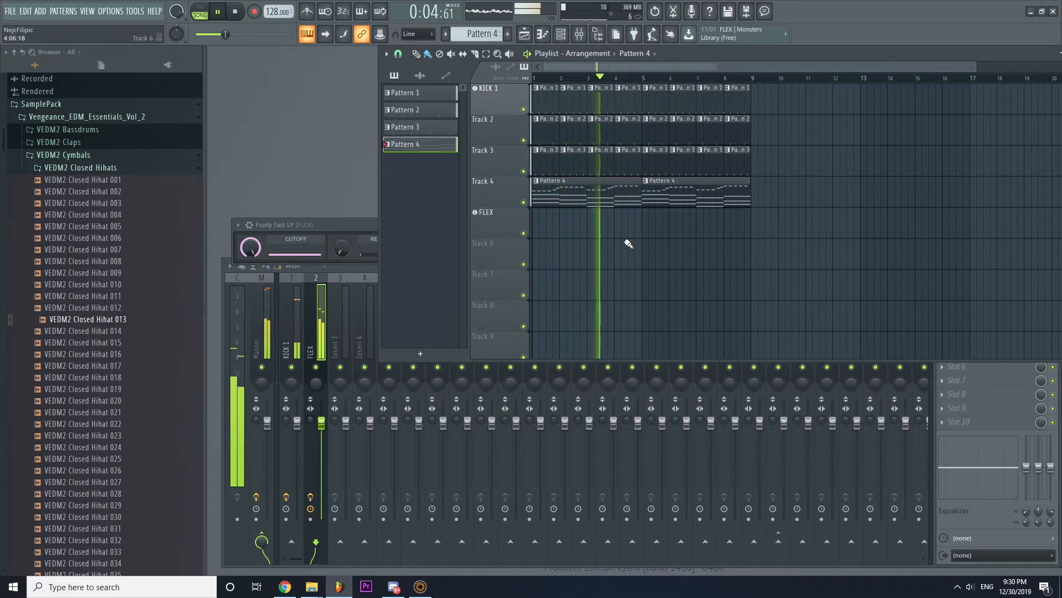
key("space")
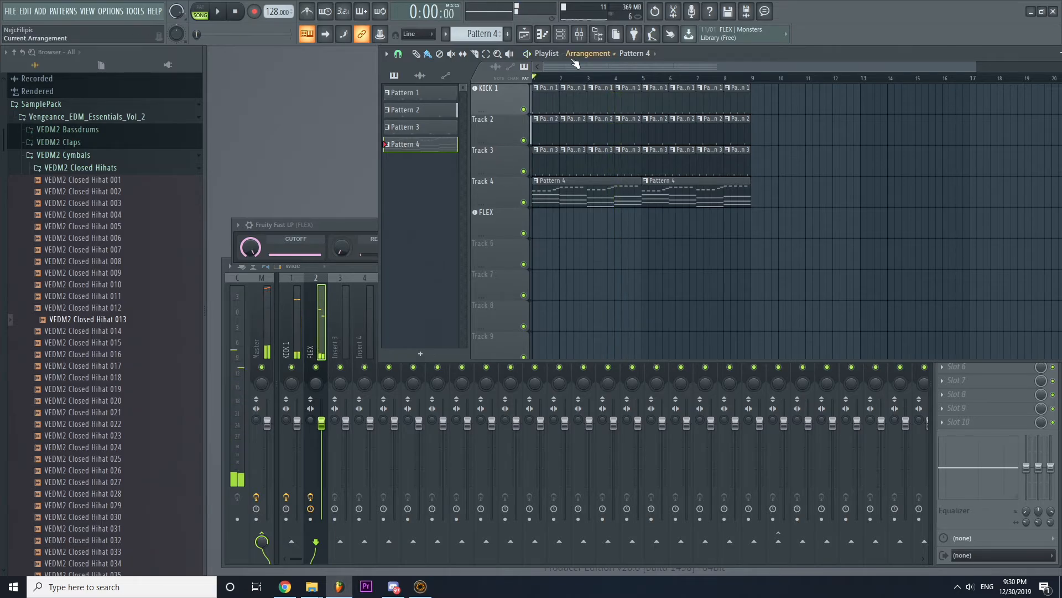
Show the channel rack and reopen Fruity Fast LP from the FLEX mixer track, placing its window clear of the mixer.
left_click_drag(332, 224, 404, 320)
left_click(315, 279)
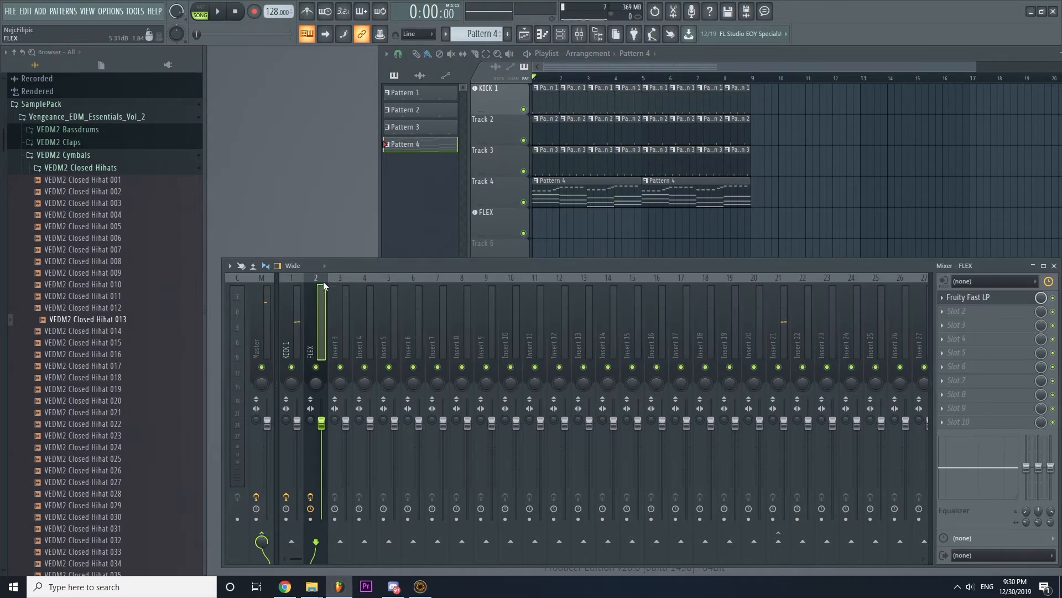
left_click(560, 34)
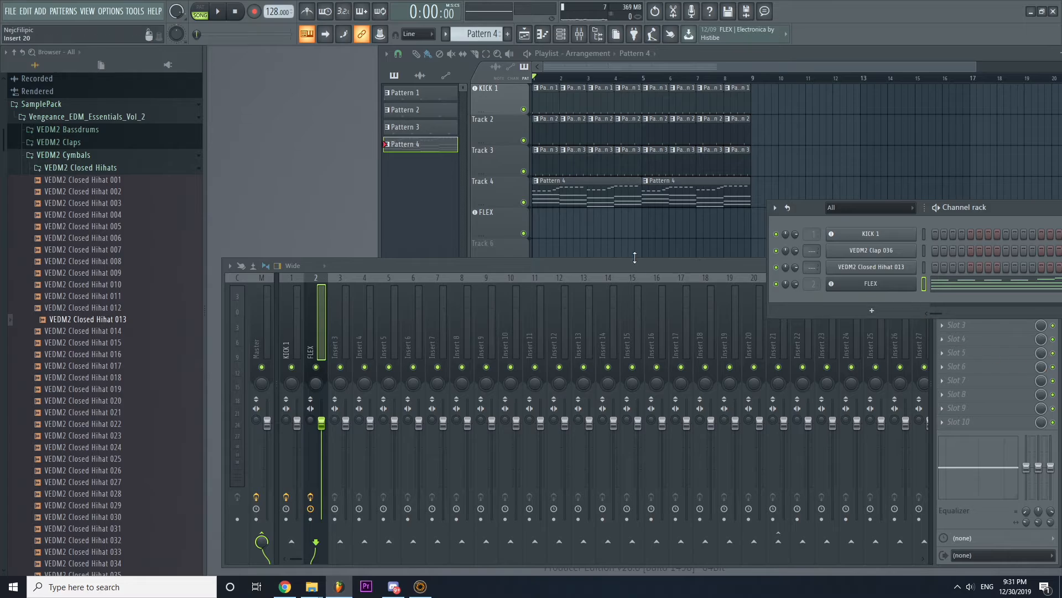
left_click_drag(633, 257, 636, 260)
left_click(967, 301)
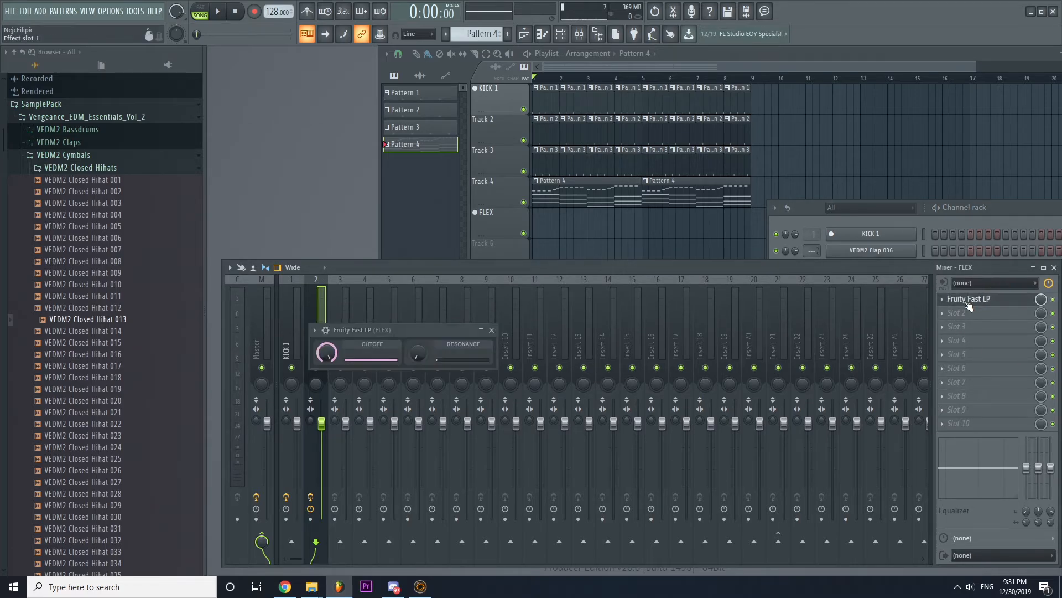
left_click_drag(405, 331, 334, 133)
Play the song and sweep the Fruity Fast LP cutoff to hear how it filters the FLEX melody.
left_click(574, 82)
key("space")
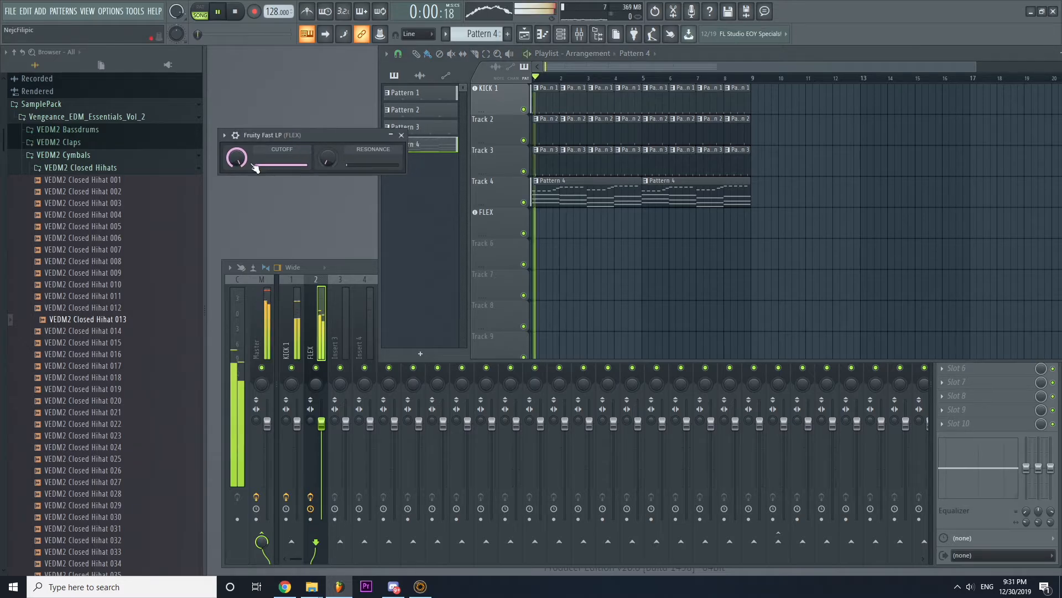
mouse_move(236, 158)
left_mouse_down()
mouse_move(237, 241)
mouse_move(237, 171)
left_mouse_up()
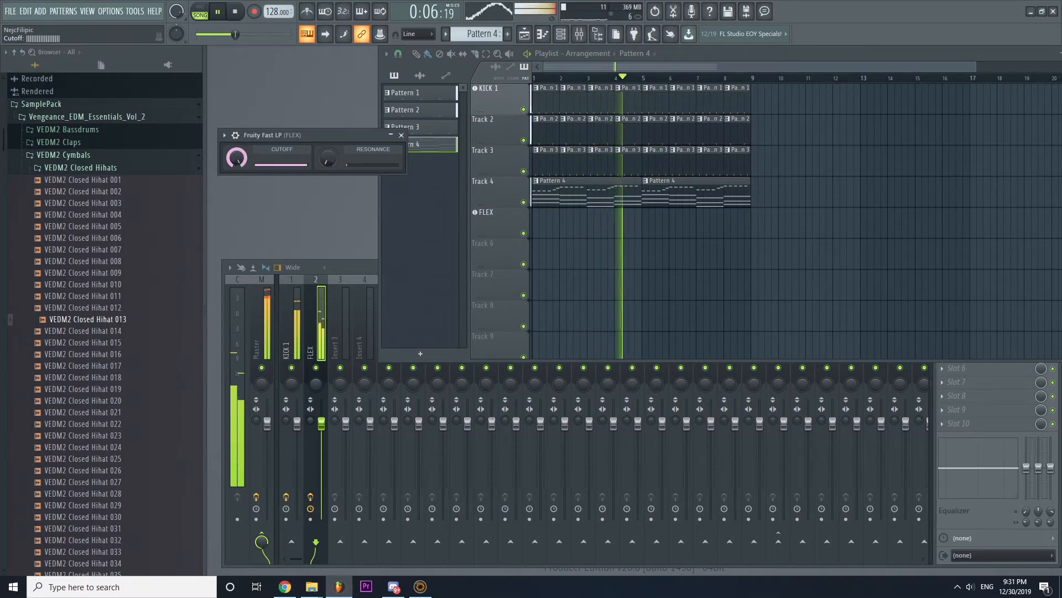
key("space")
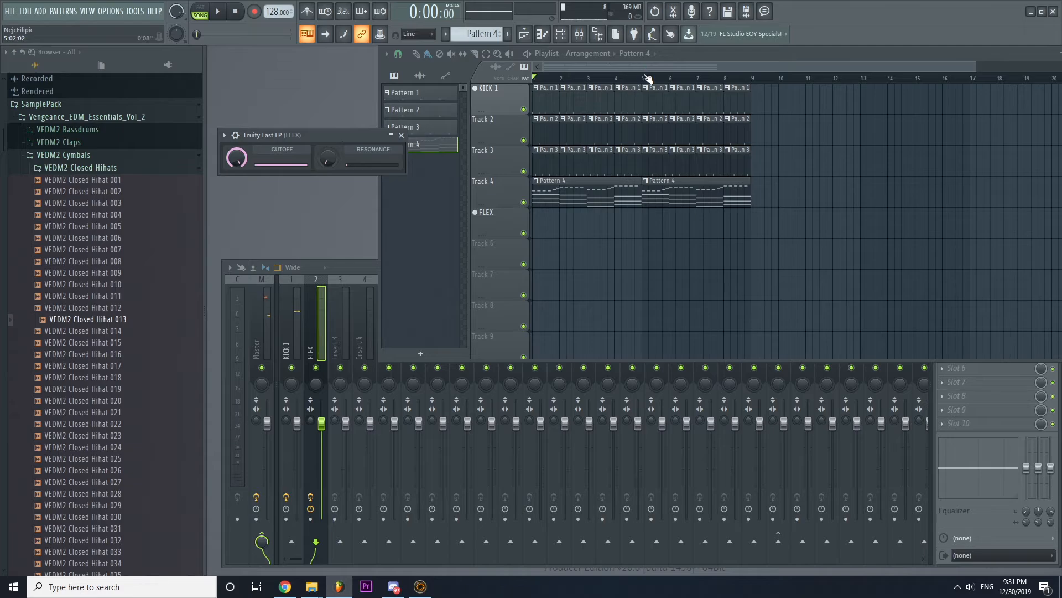
left_click_drag(648, 78, 517, 78)
left_click_drag(300, 135, 289, 218)
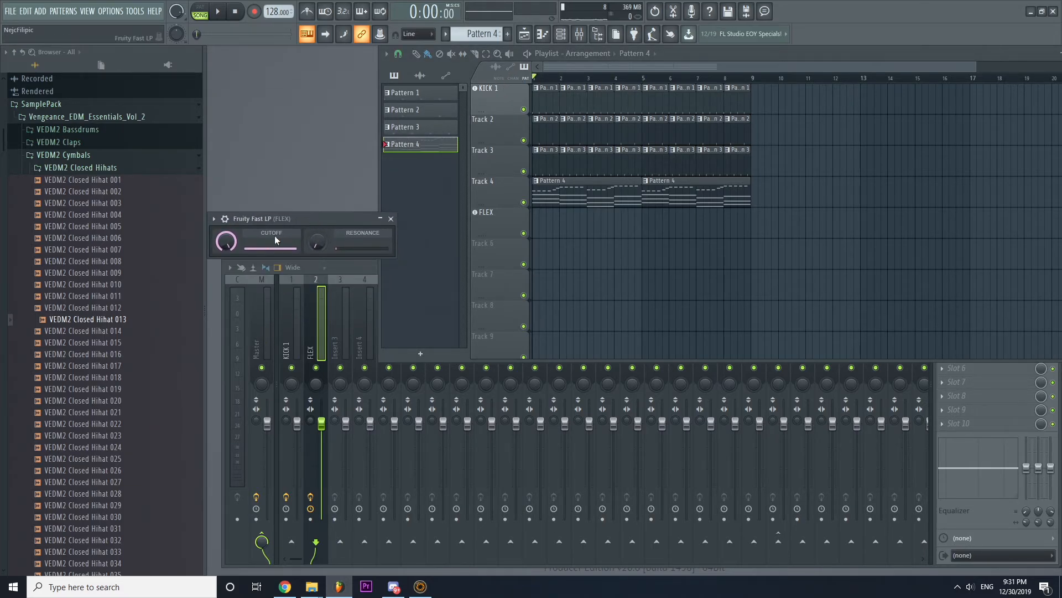
right_click(229, 245)
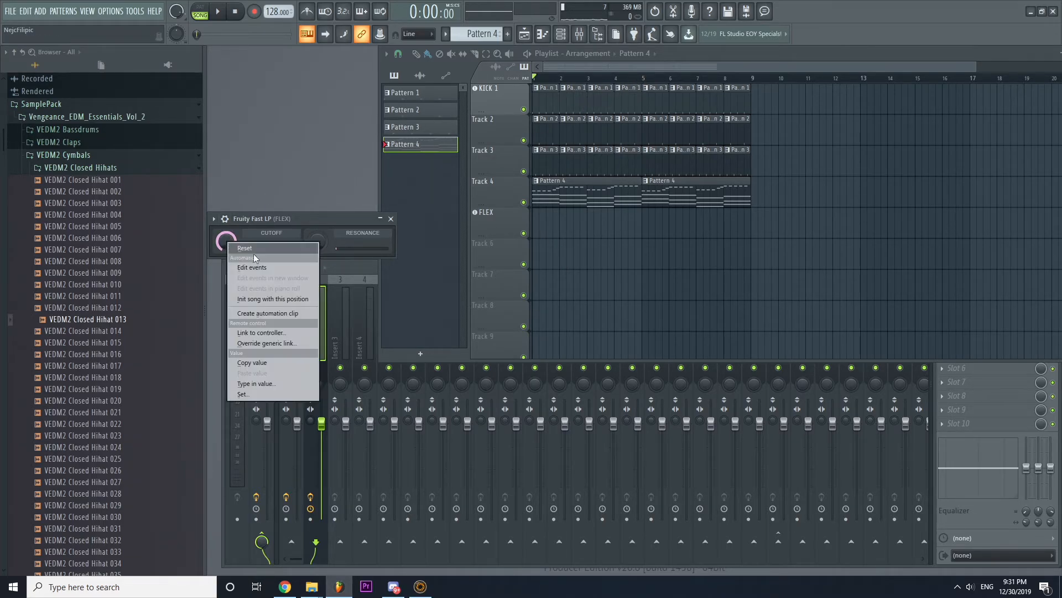
left_click(272, 313)
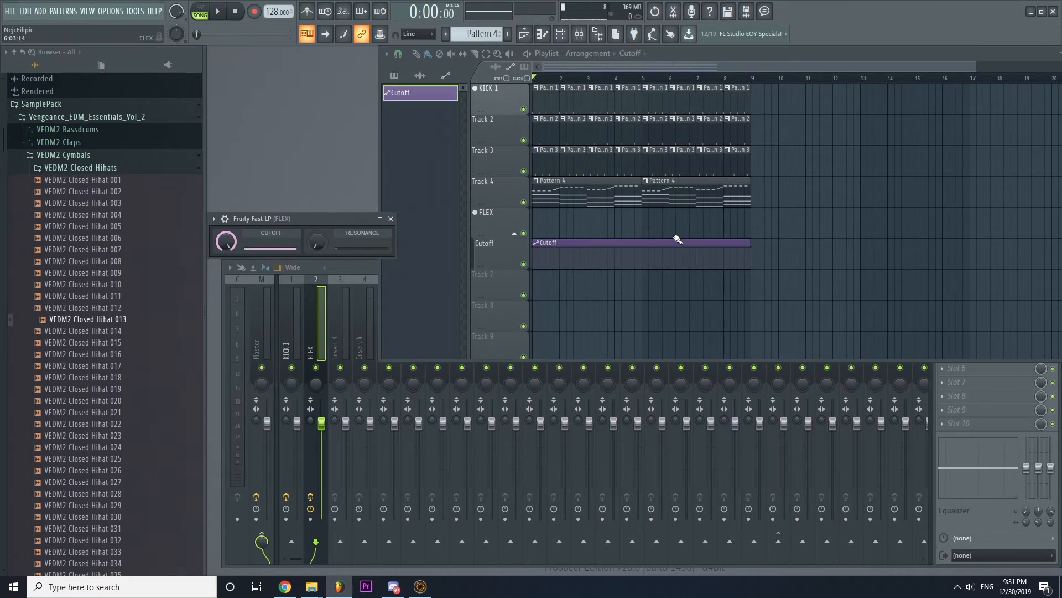
right_click(702, 240)
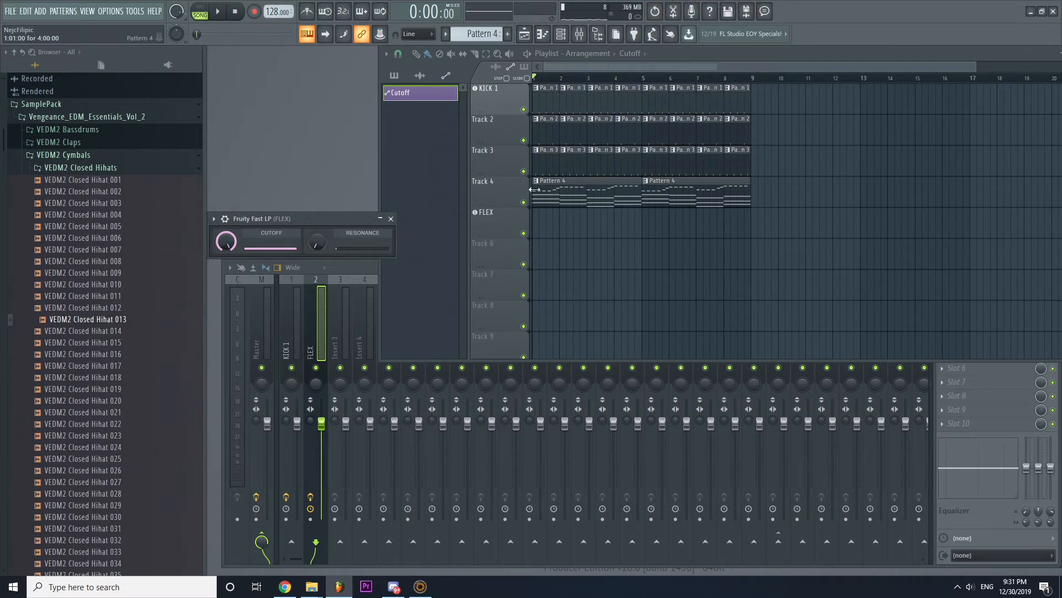
Select bars 1 to 4 in the playlist and create an automation clip for the Fruity Fast LP cutoff over them.
left_click(645, 78)
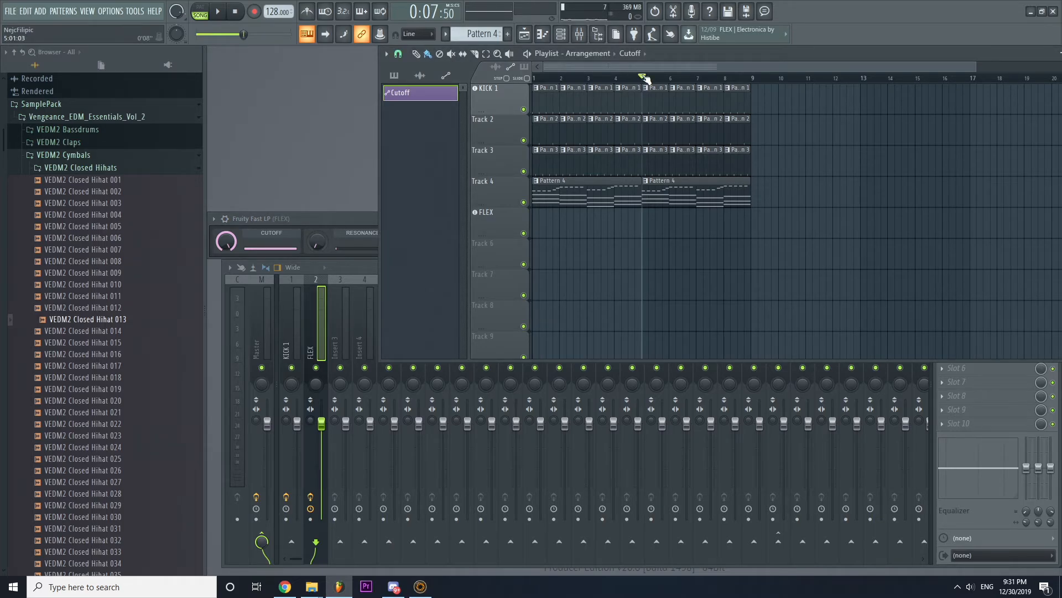
left_click_drag(645, 78, 545, 138)
right_click(227, 243)
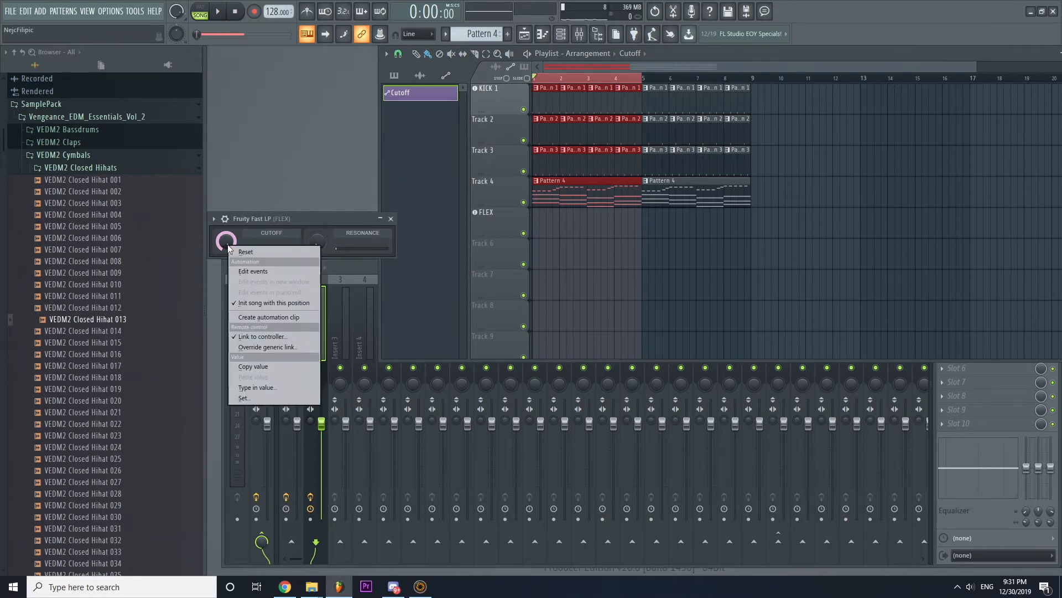
left_click(297, 317)
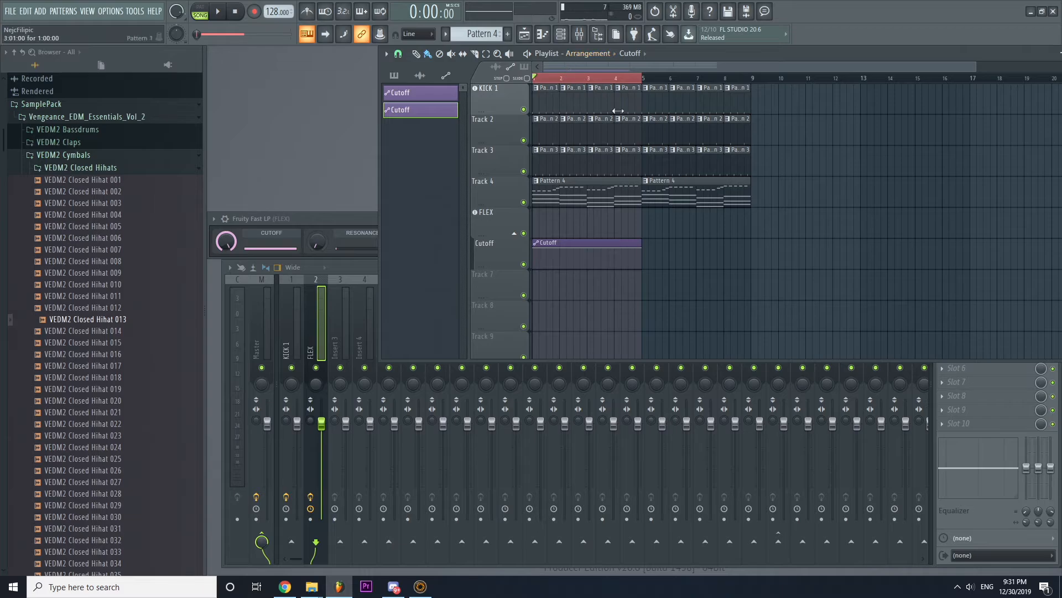
Move the Cutoff clip onto the FLEX track with its first point lowered to 0%, and play the song to check the sweep.
left_click(673, 78)
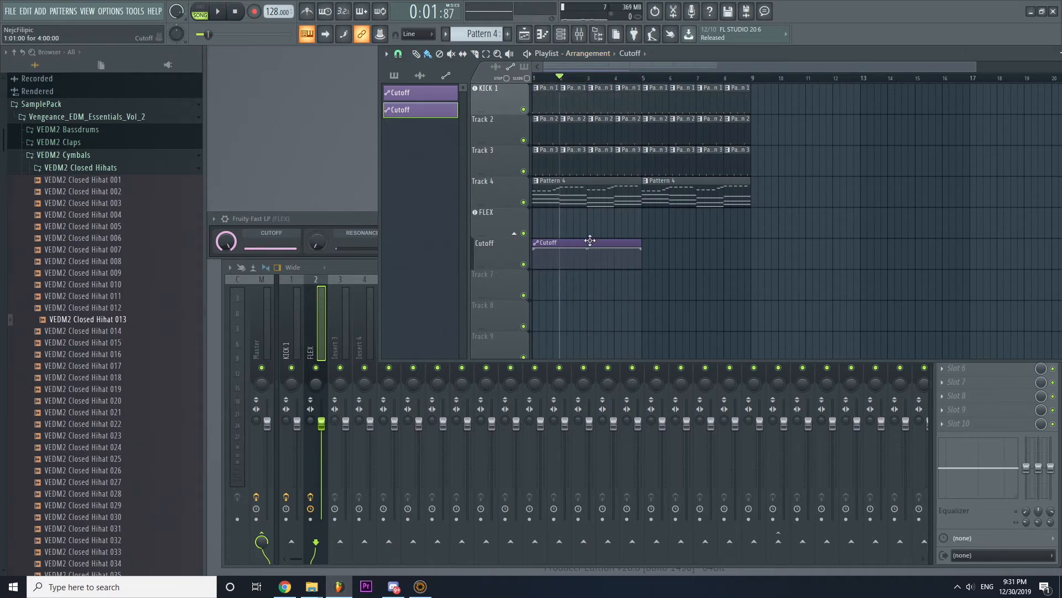
left_click_drag(590, 240, 532, 247)
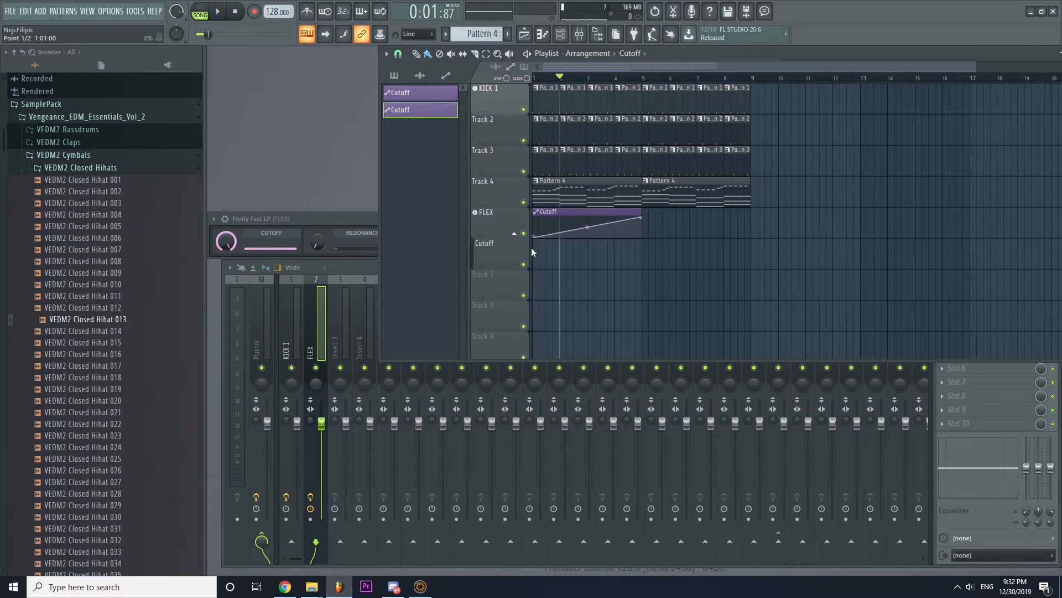
key("space")
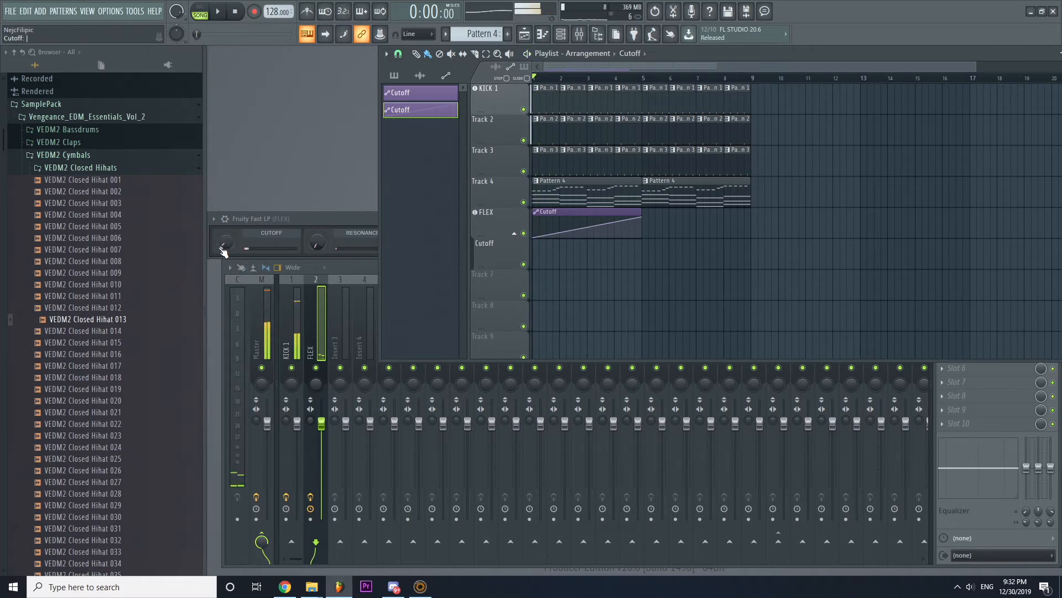
key("space")
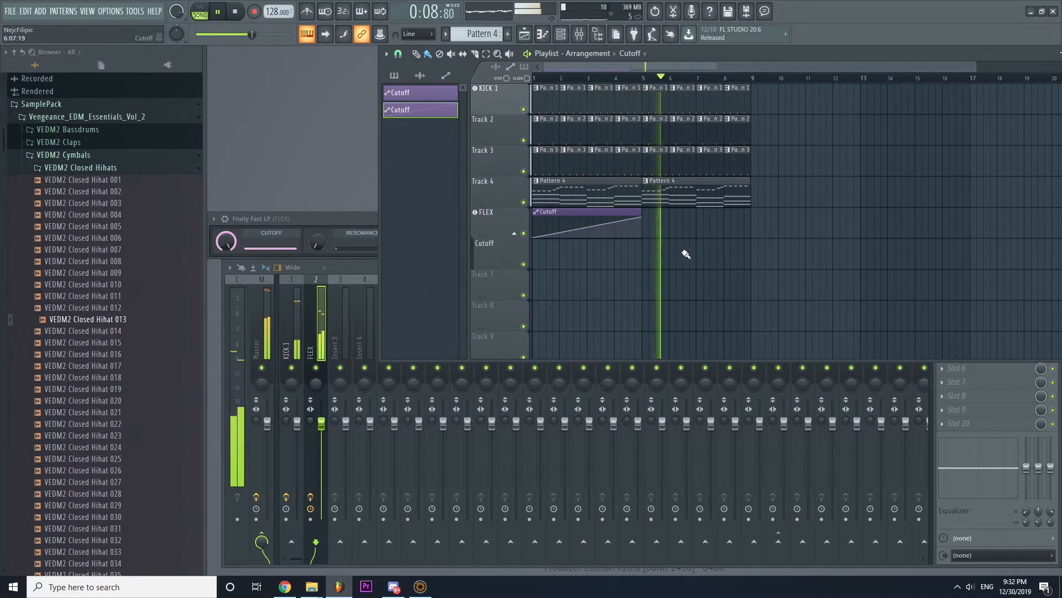
key("space")
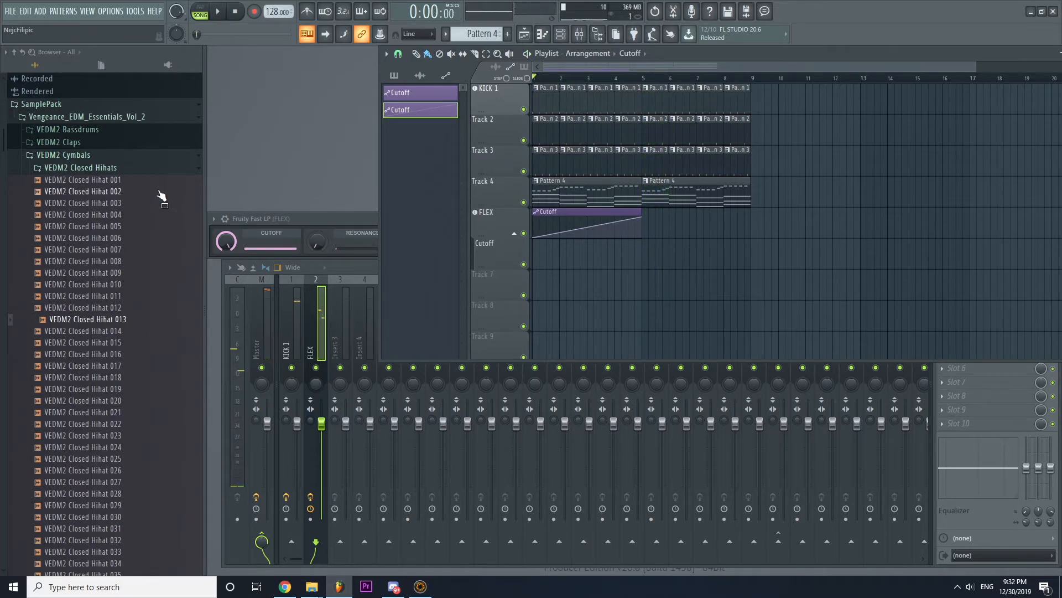
Collapse the closed hi-hat samples and preview crash samples in the VEDM2 Crash folder.
left_click(100, 158)
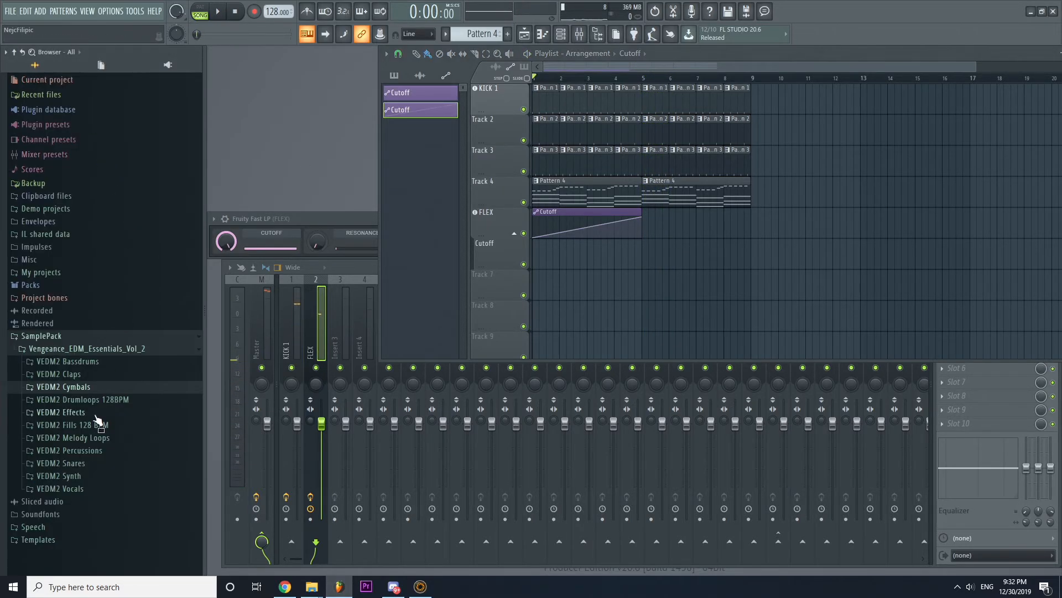
left_click(85, 387)
left_click(114, 191)
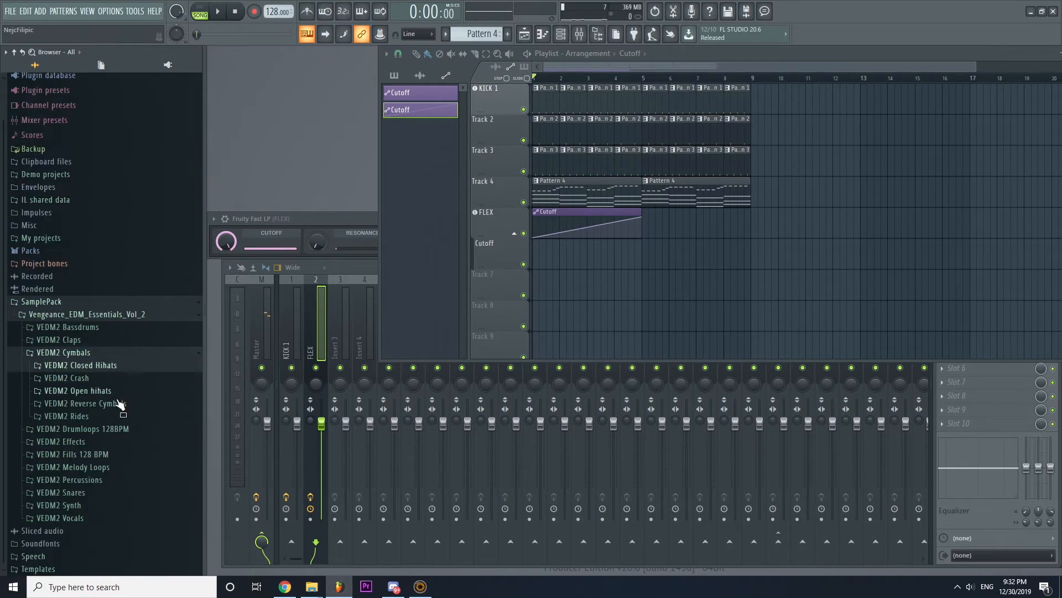
left_click(104, 378)
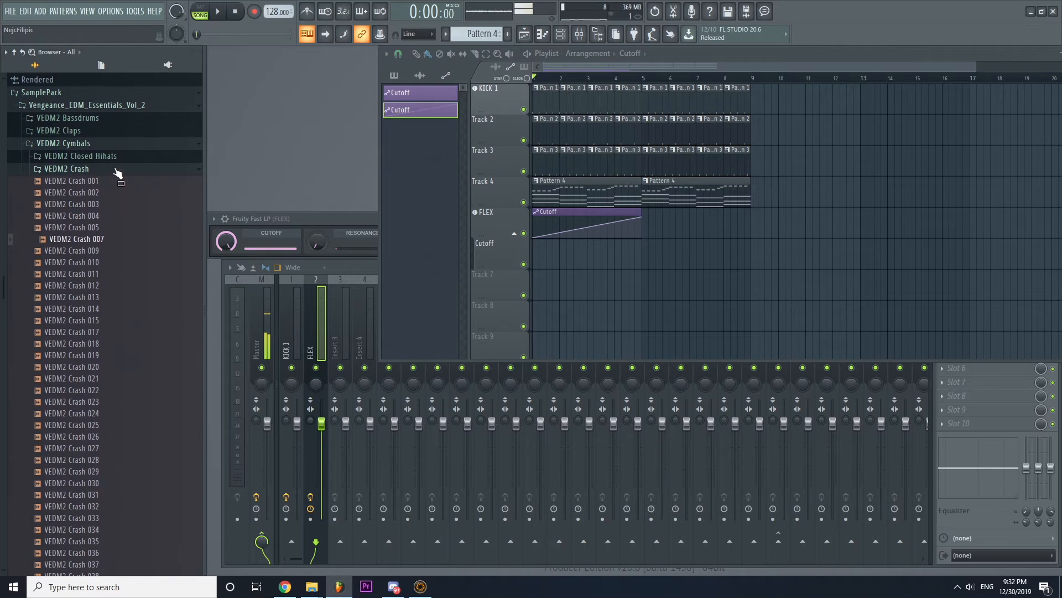
left_click(97, 219)
left_click(126, 175)
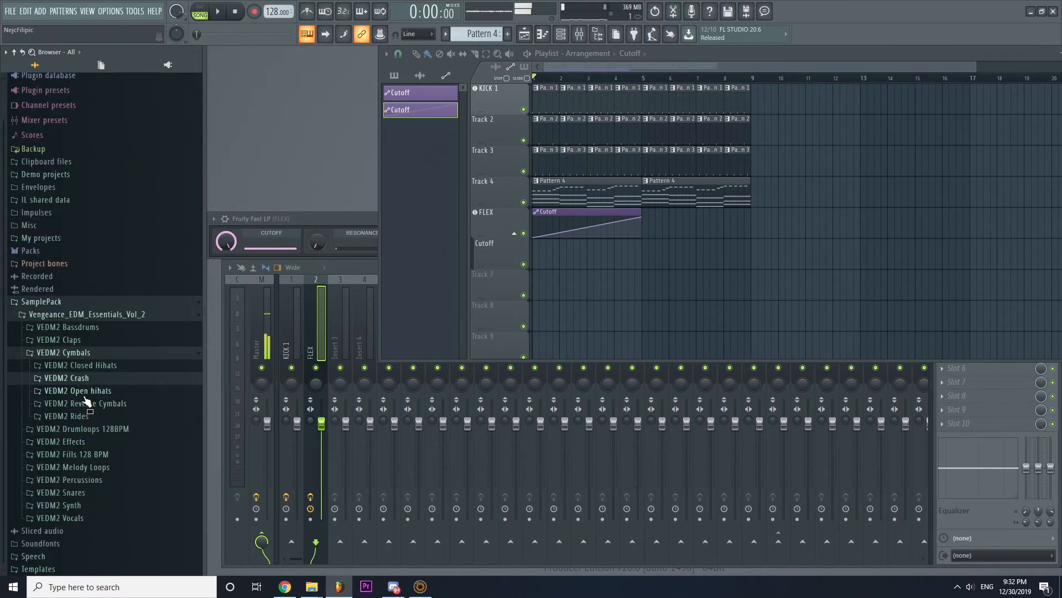
Open the VEDM2 Rides folder and preview several rides, including VEDM2 Ride 020, 026 and 025.
left_click(81, 416)
scroll(86, 482, "down", 6)
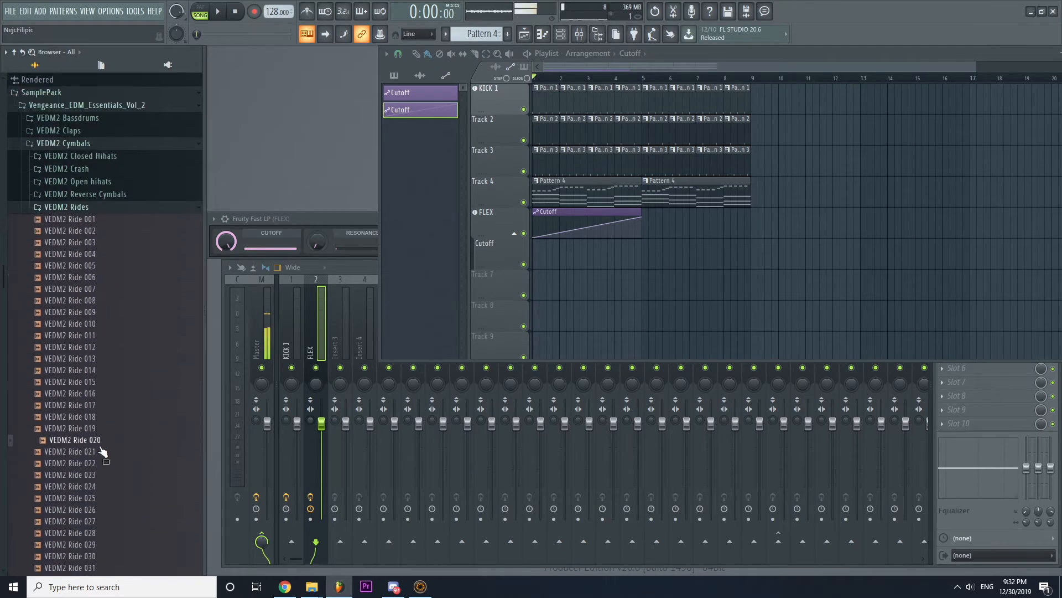
left_click(87, 441)
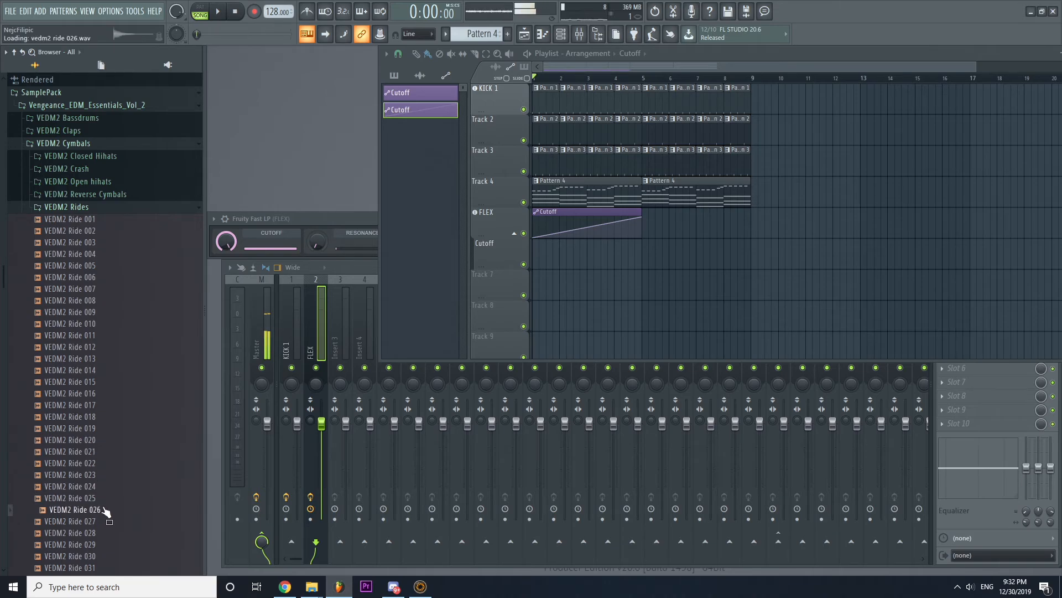
mouse_move(85, 499)
left_mouse_down()
mouse_move(666, 313)
mouse_move(102, 505)
mouse_move(91, 498)
left_mouse_up()
Rearrange the playlist and channel rack windows, and place the VEDM2 Ride 025 sample at bar 5 on Track 7.
double_click(694, 53)
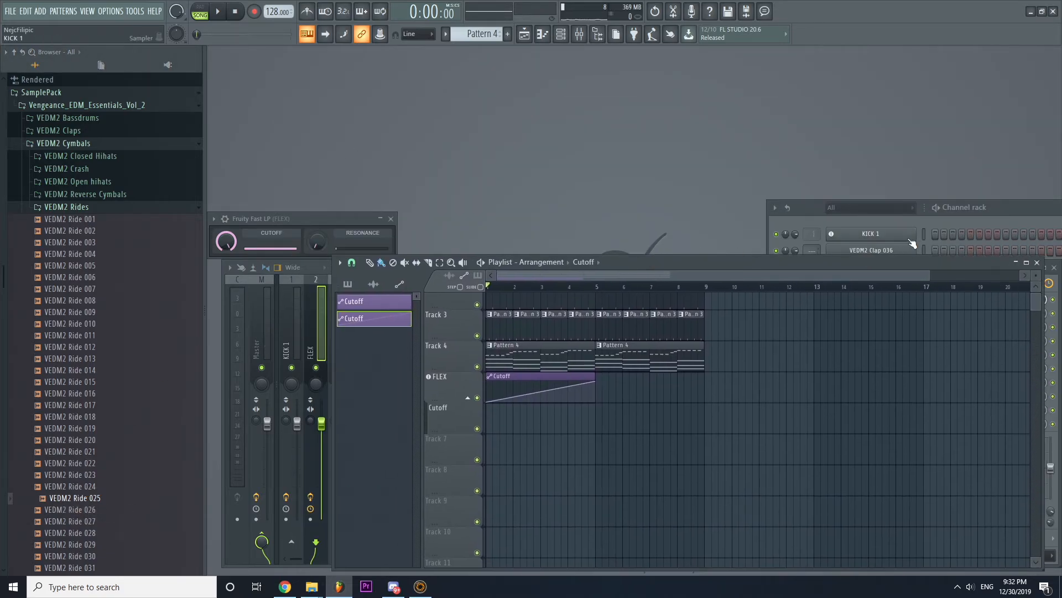
left_click_drag(976, 220, 627, 66)
left_click_drag(676, 263, 700, 164)
left_click_drag(92, 498, 638, 373)
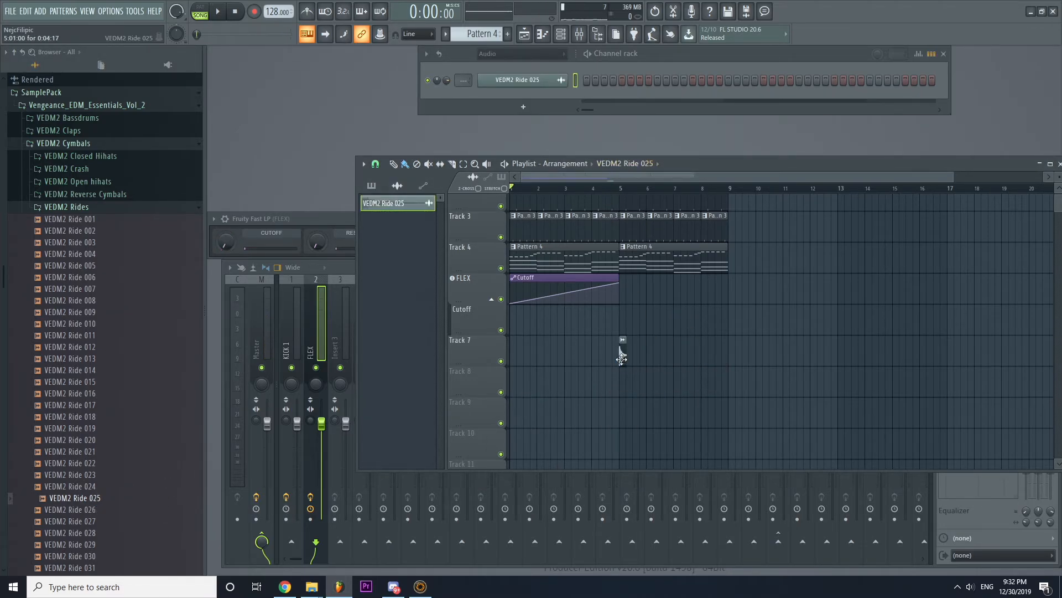
Open the VEDM2 Ride 025 sample settings, play the song from just before bar 5, and close the settings.
double_click(621, 359)
left_click_drag(493, 159, 469, 59)
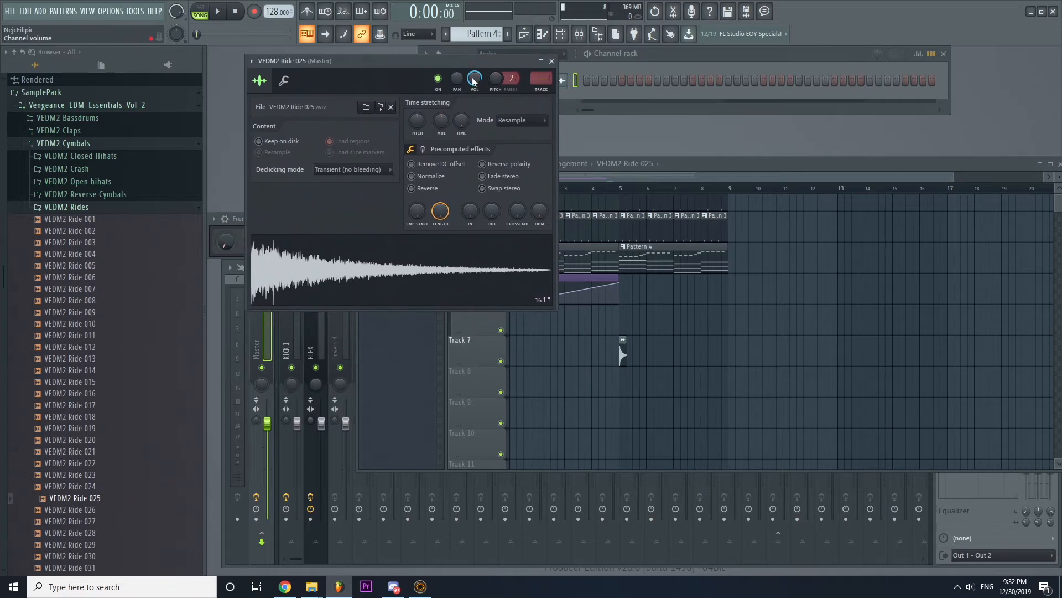
key("space")
key("space")
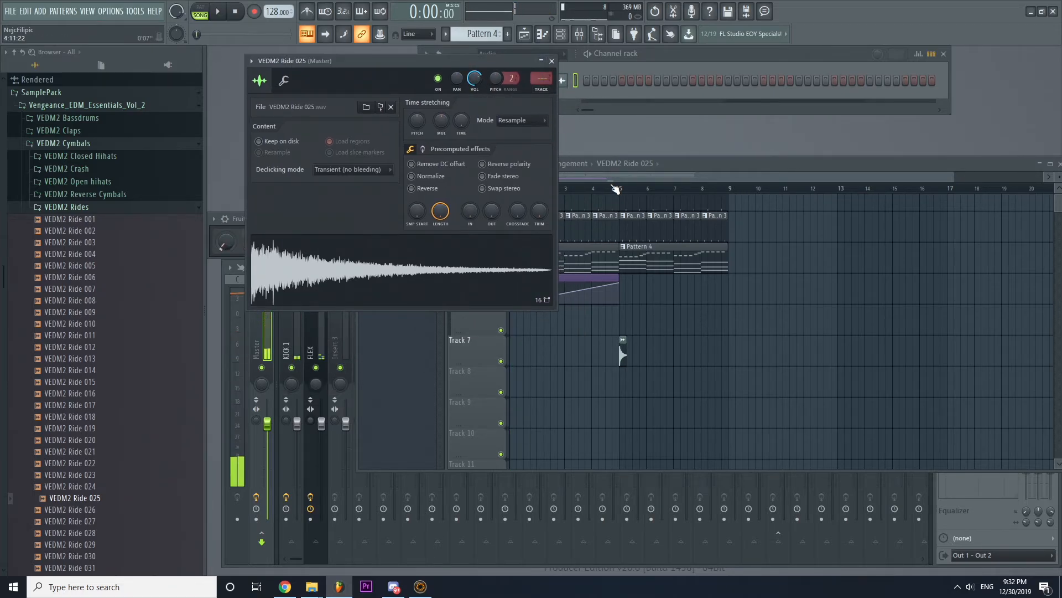
left_click(612, 188)
key("space")
key("space")
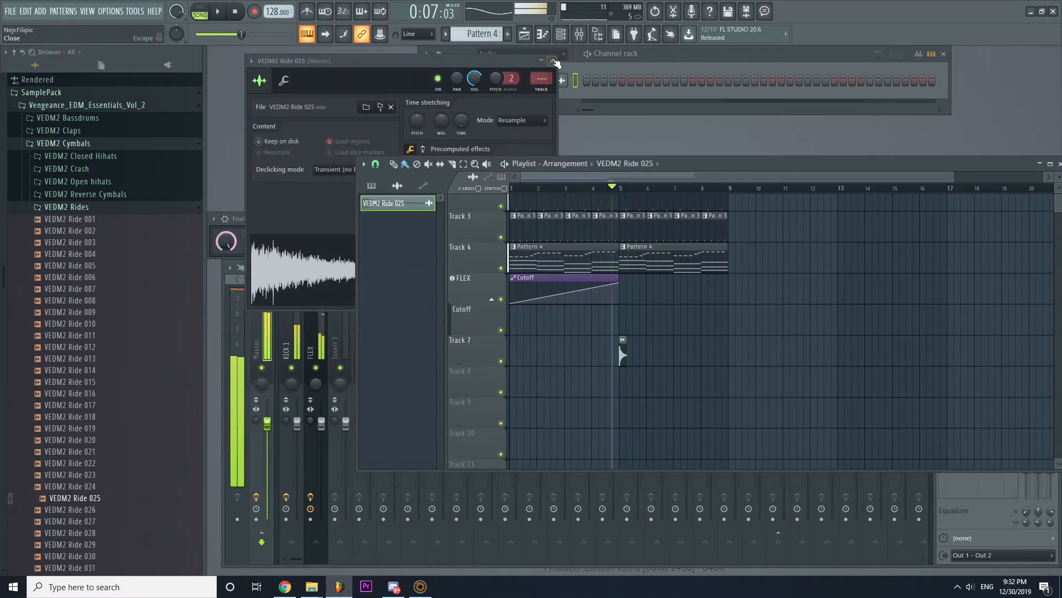
left_click(552, 61)
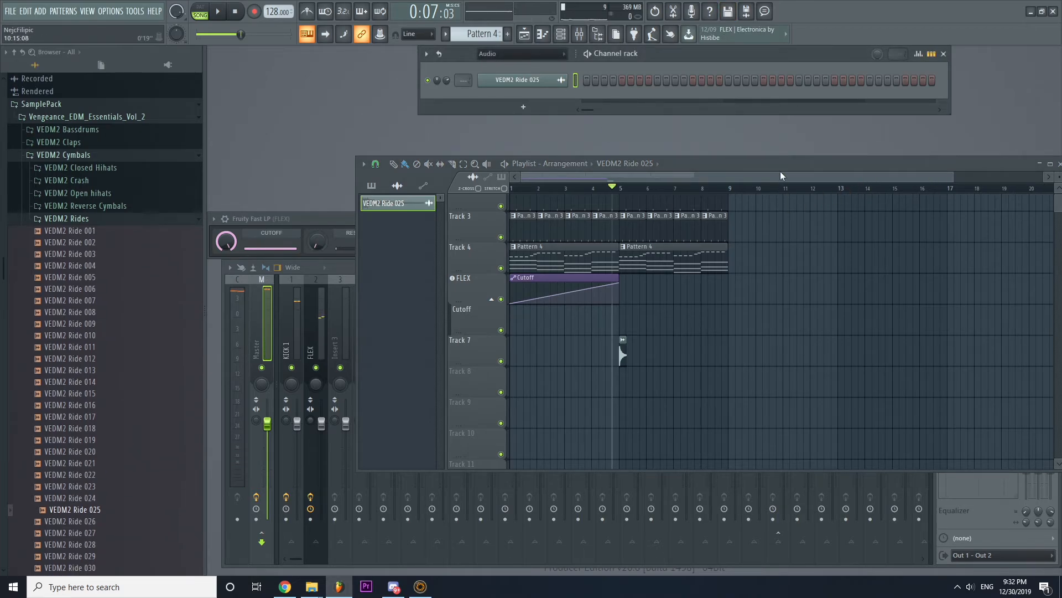
Reposition the playlist window and play the whole arrangement from bar 1.
left_click_drag(764, 169, 794, 207)
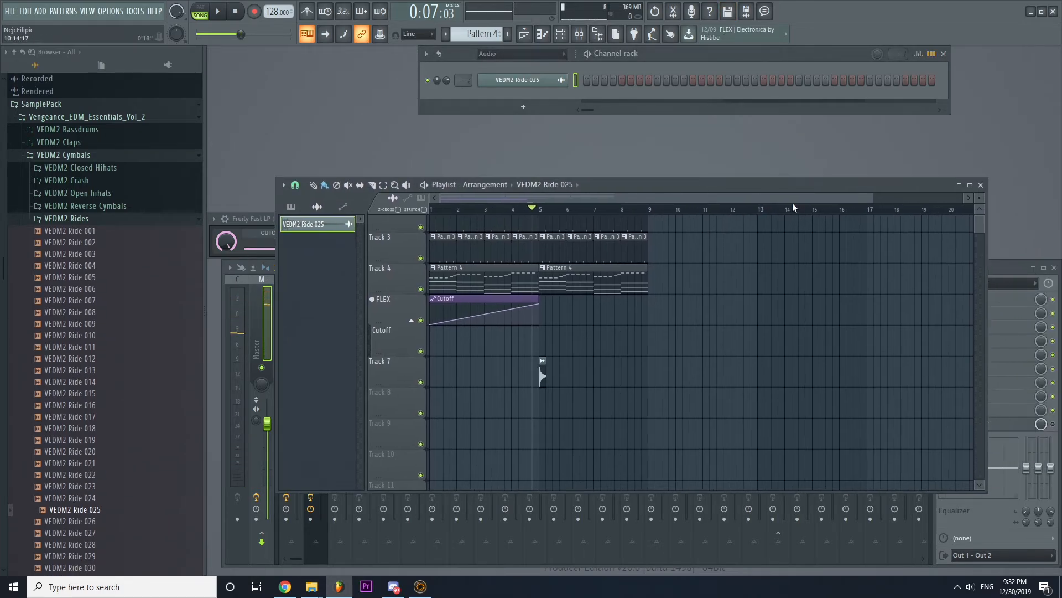
left_click_drag(873, 198, 689, 202)
scroll(729, 380, "up", 2)
left_click(432, 209)
key("space")
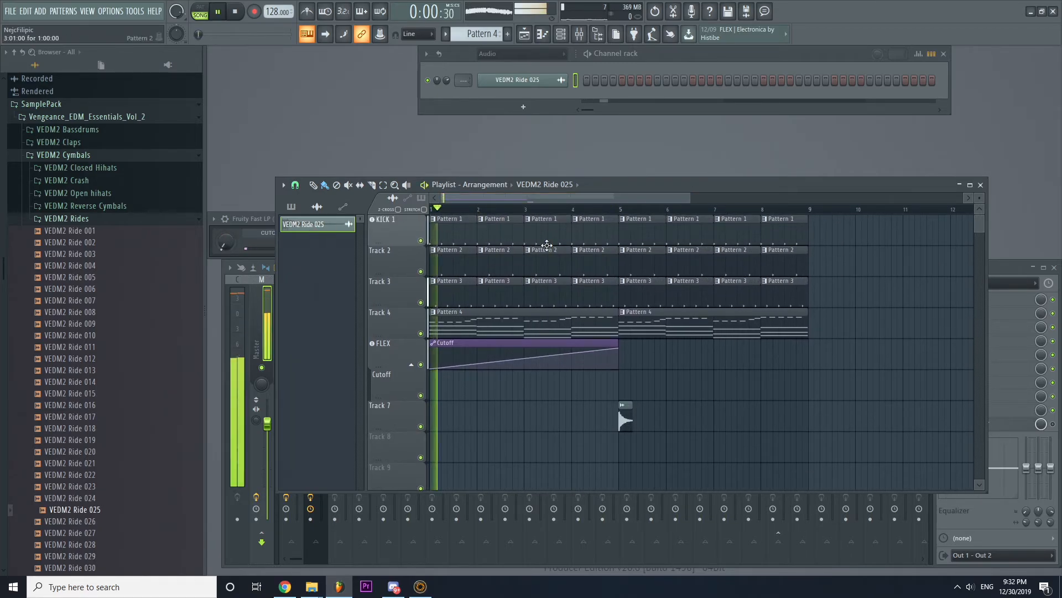
Stop the playback, move the playlist window up, and bring the mixer forward to inspect the KICK 1 track's effects.
key("space")
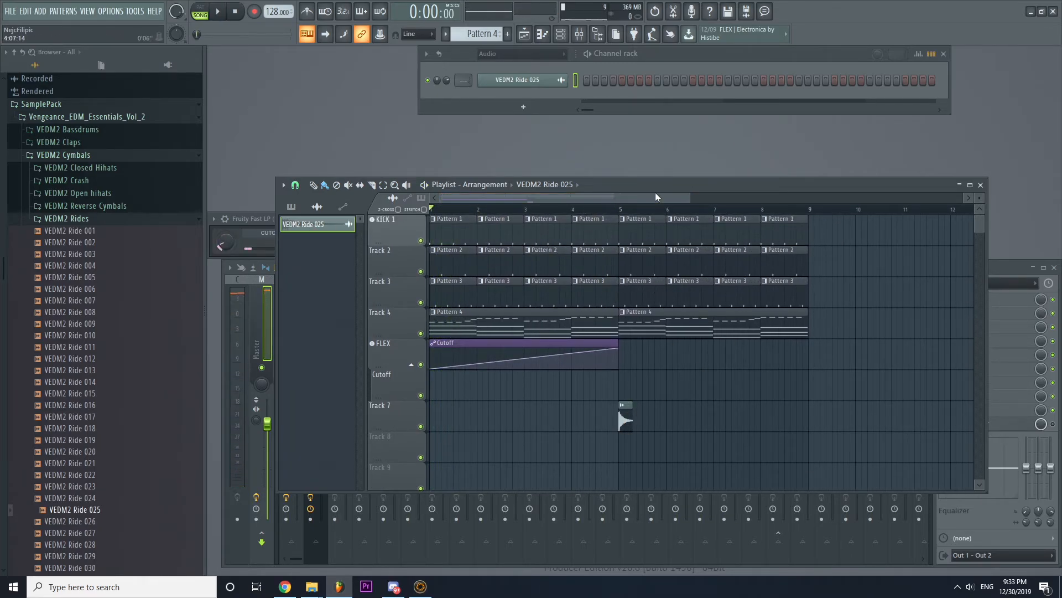
left_click_drag(676, 184, 696, 131)
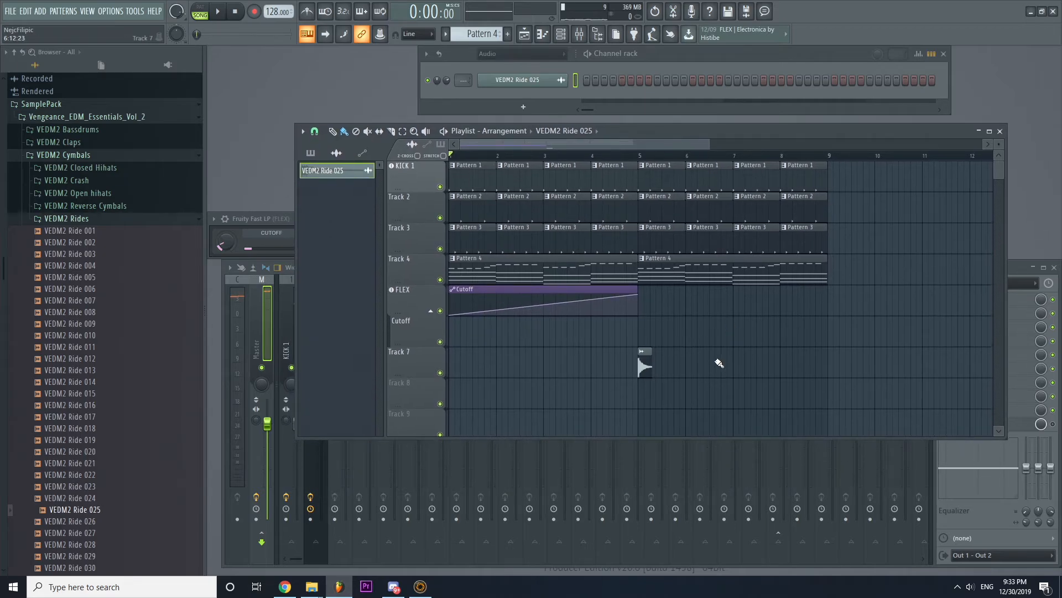
left_click(266, 219)
left_click(392, 220)
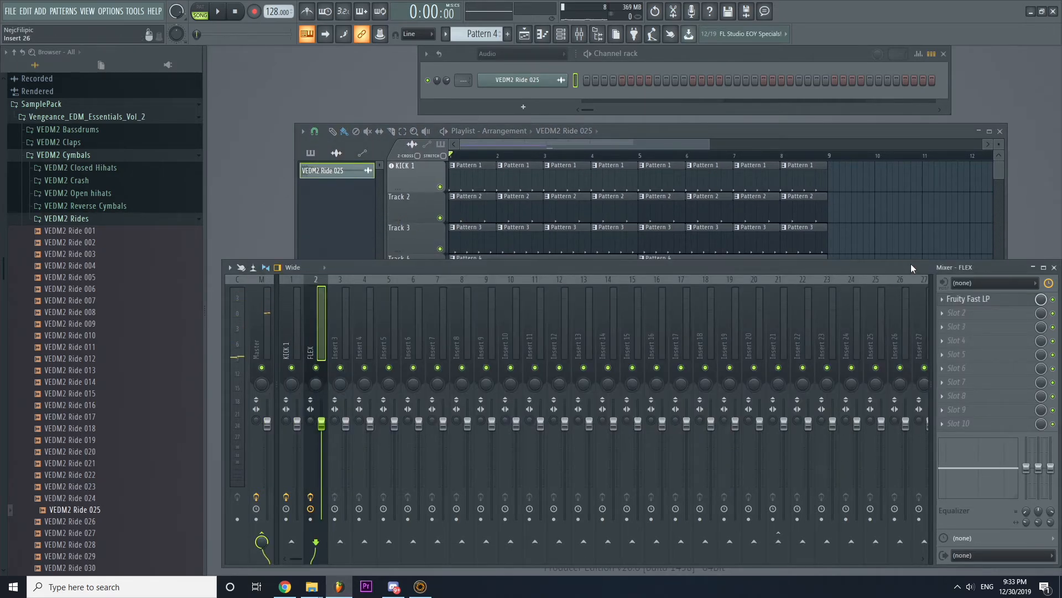
left_click(881, 332)
left_click(852, 332)
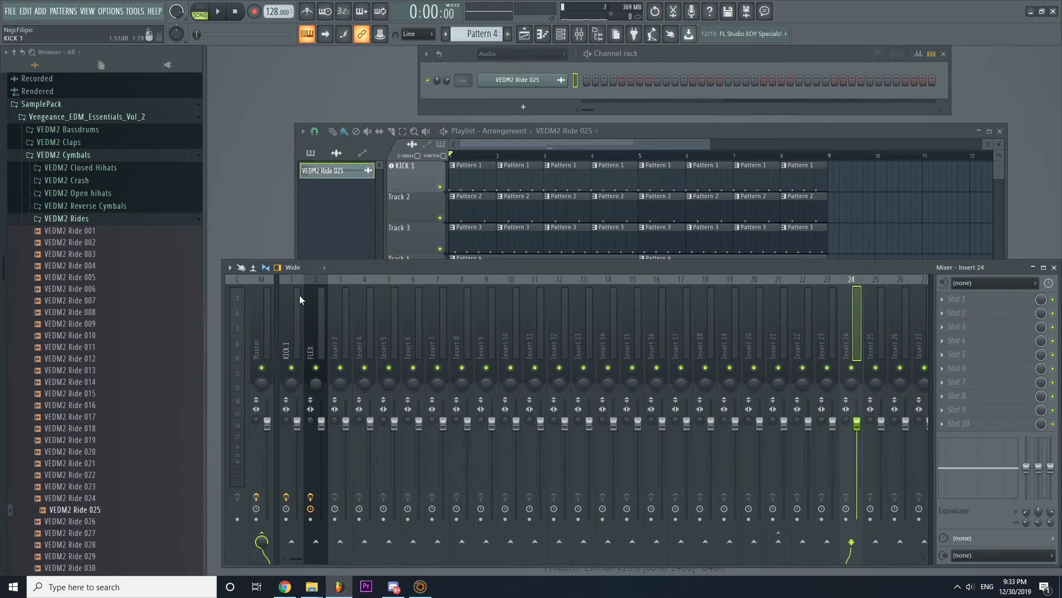
left_click(299, 299)
Show all channels in the channel rack and rearrange the channel rack and mixer windows to uncover the playlist.
left_click_drag(657, 57, 690, 88)
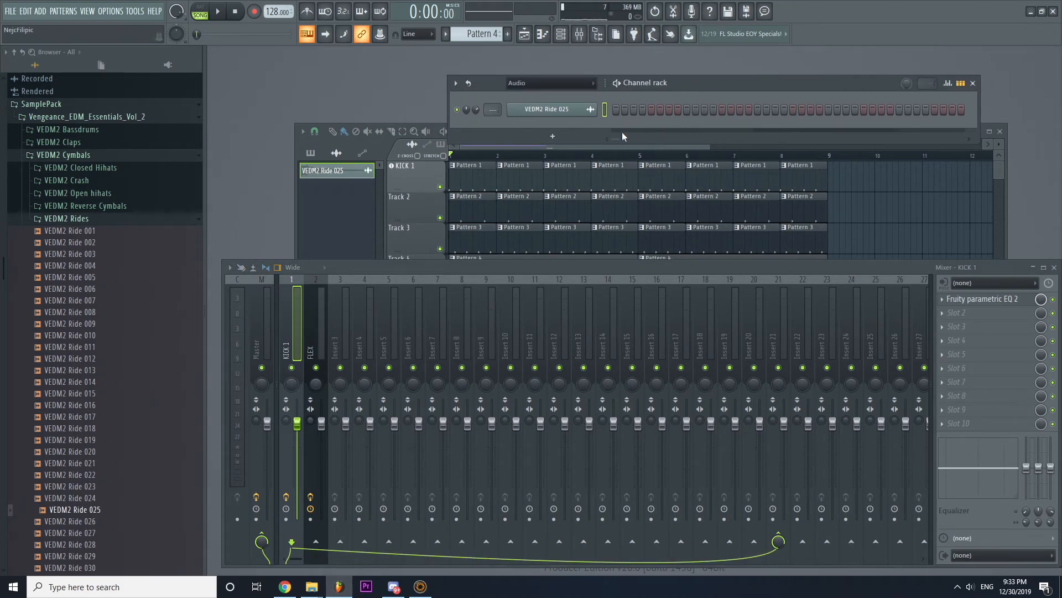
left_click(549, 83)
left_click(527, 101)
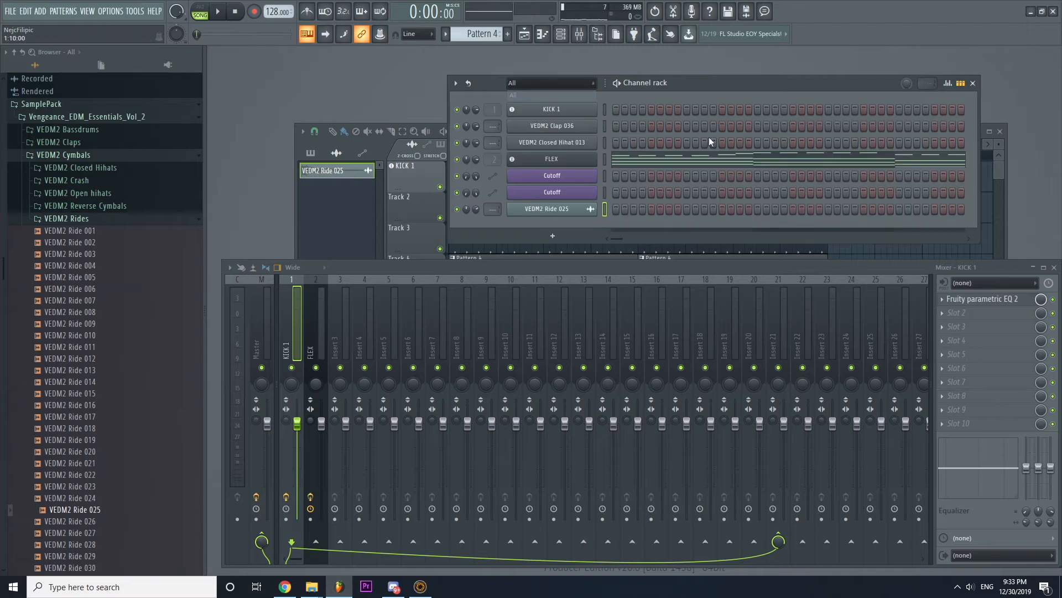
left_click_drag(707, 82, 744, 63)
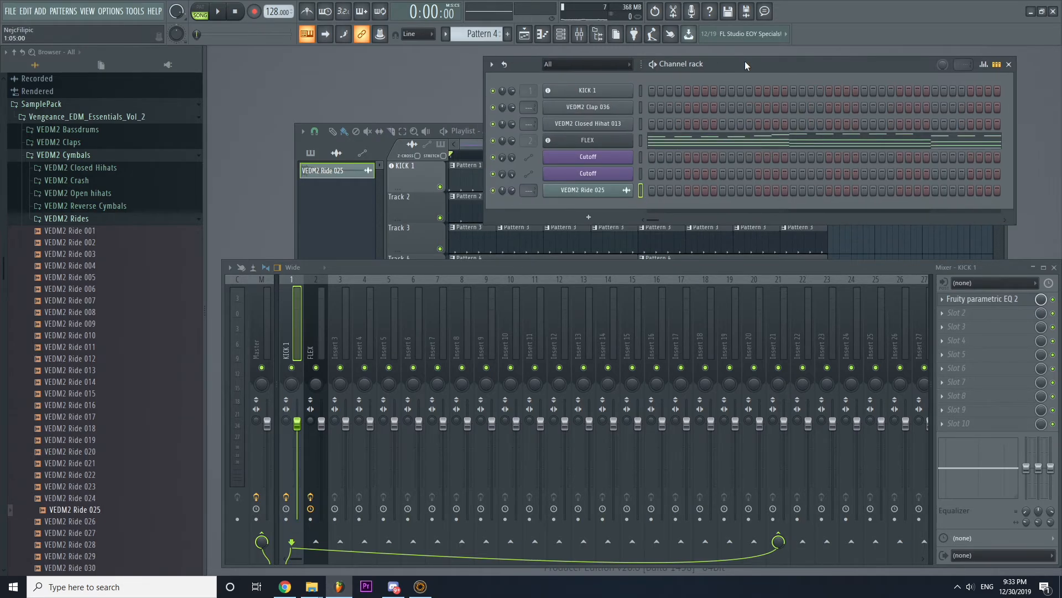
left_click_drag(496, 268, 497, 475)
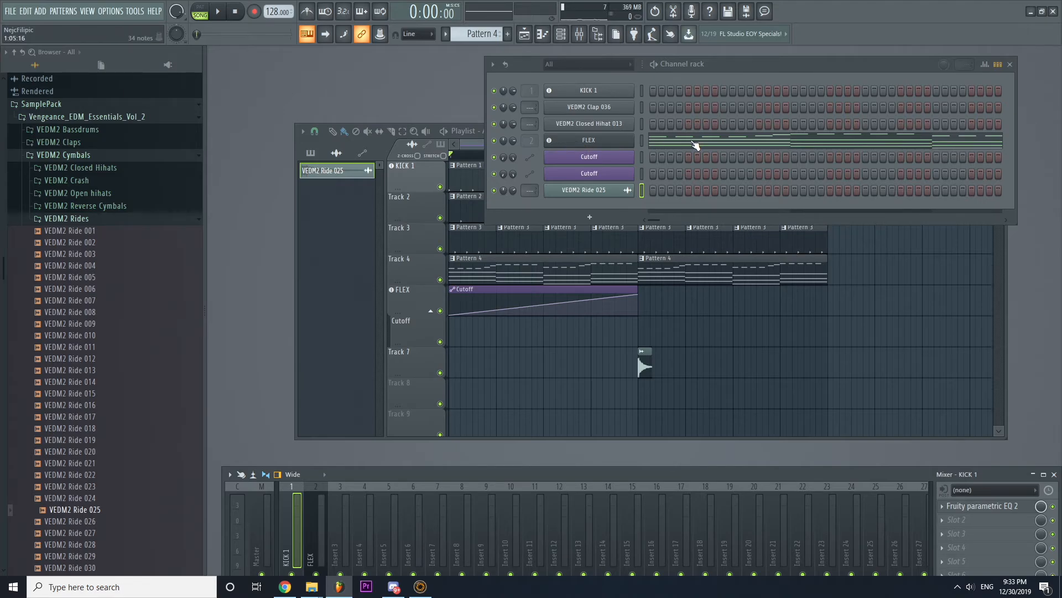
Copy the upper melody notes of the FLEX channel in Pattern 4 from the piano roll, and close it.
left_click(310, 152)
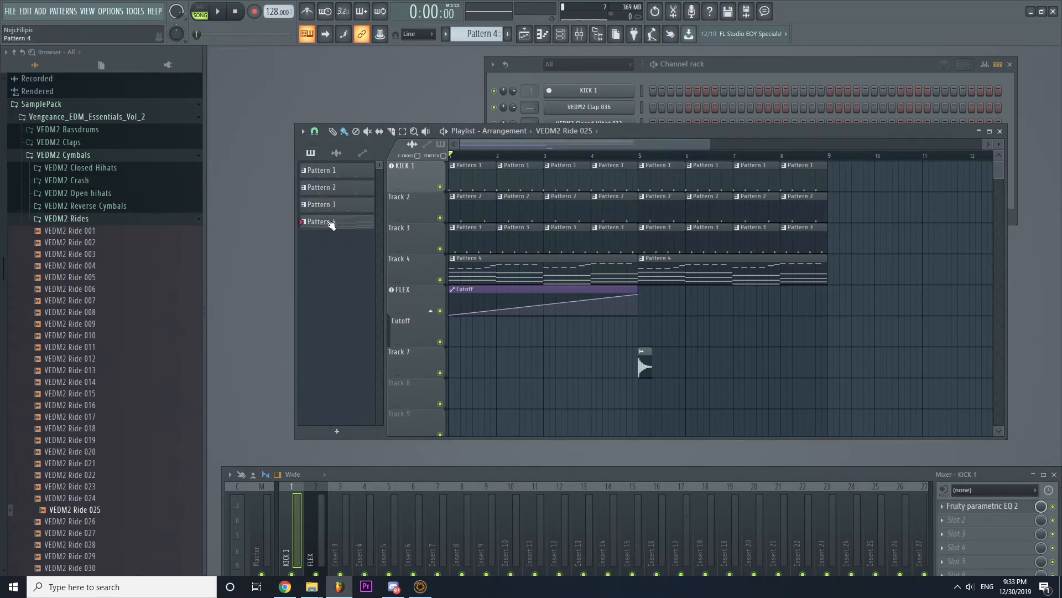
left_click(743, 87)
left_click(697, 147)
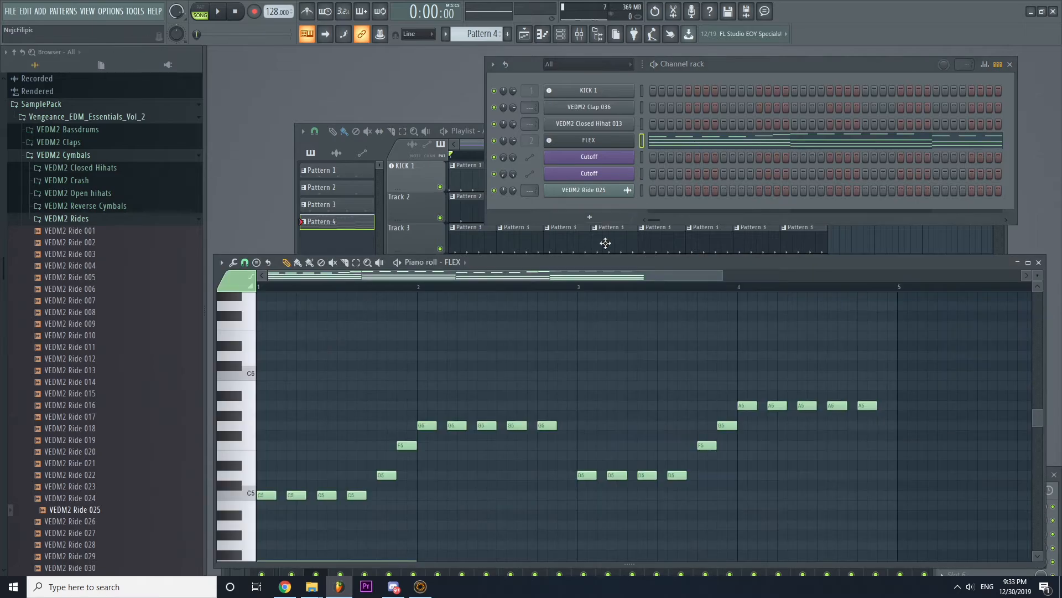
left_click_drag(639, 269, 695, 201)
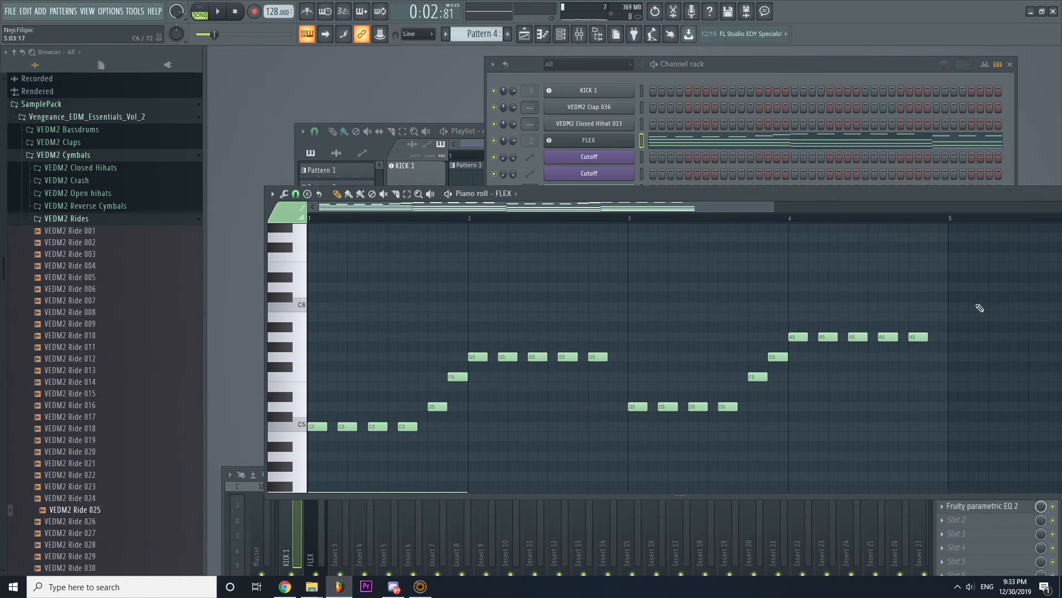
left_click_drag(968, 293, 288, 477)
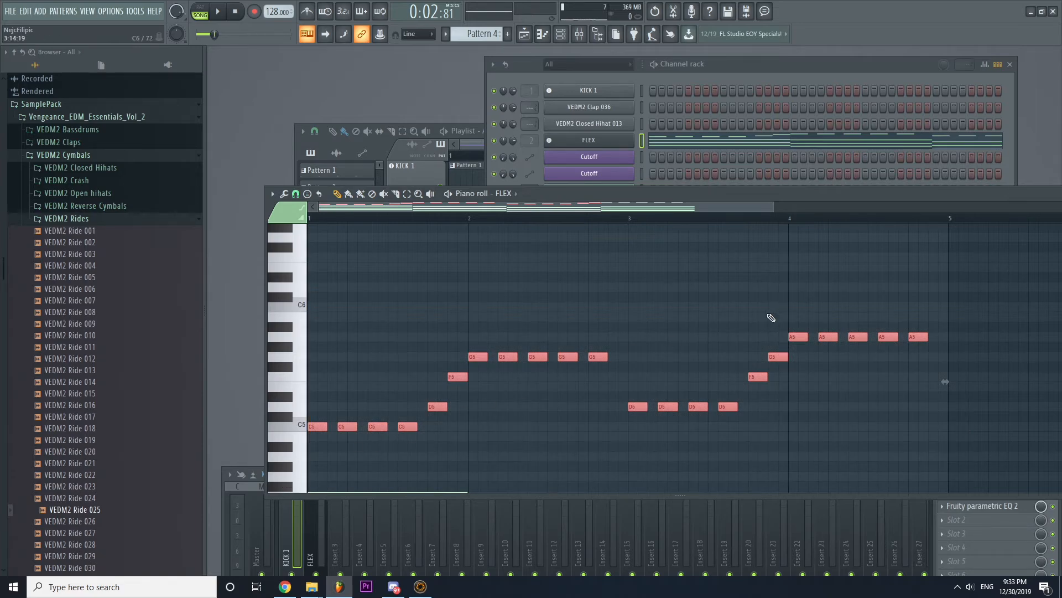
left_click_drag(985, 196, 724, 230)
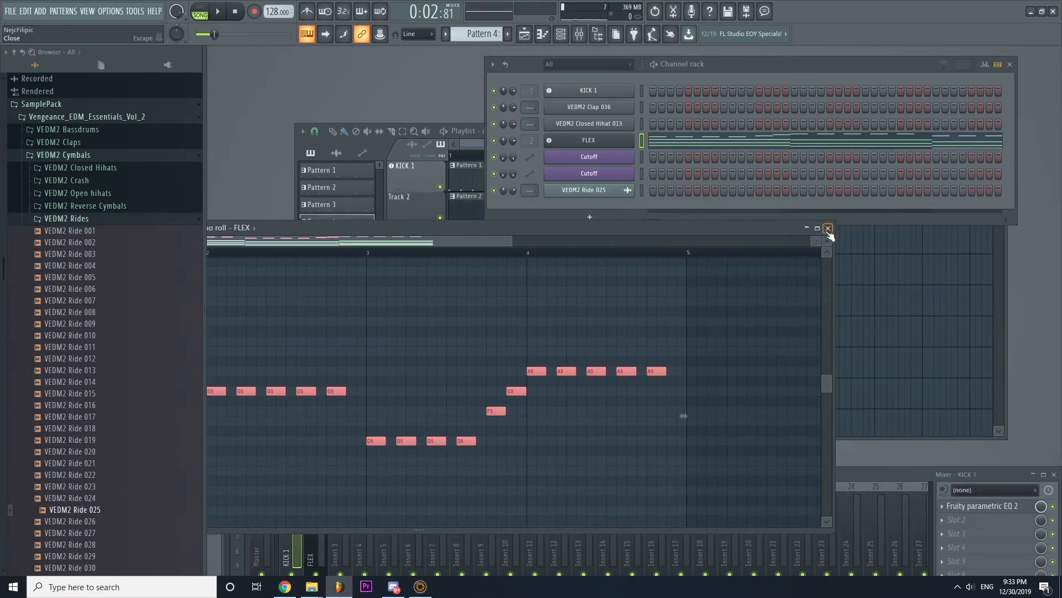
left_click(828, 228)
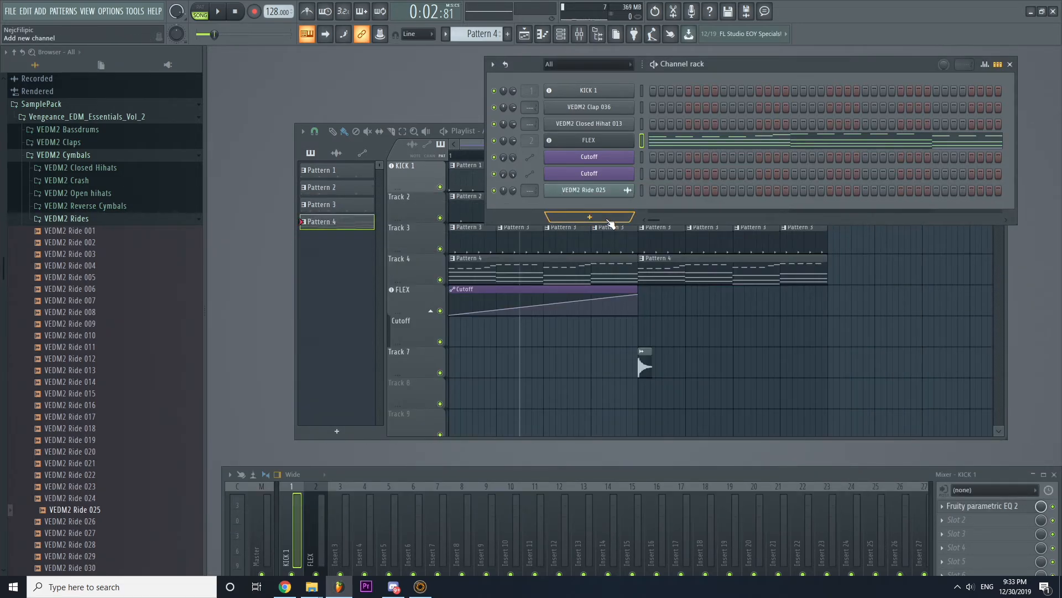
Create a new empty pattern and add a Nexus instrument channel to the channel rack.
key("F4")
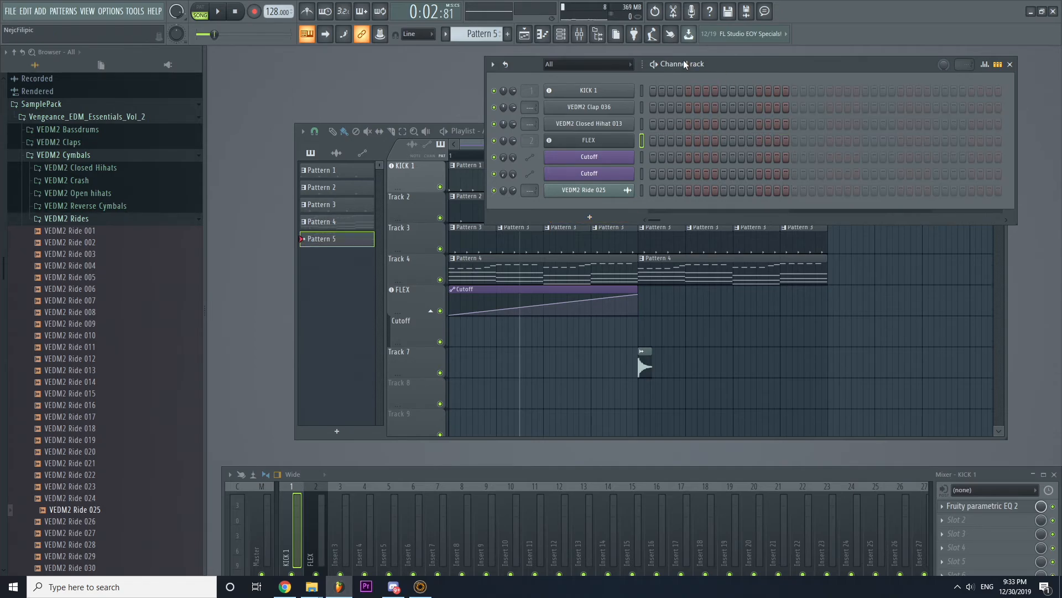
left_click(600, 218)
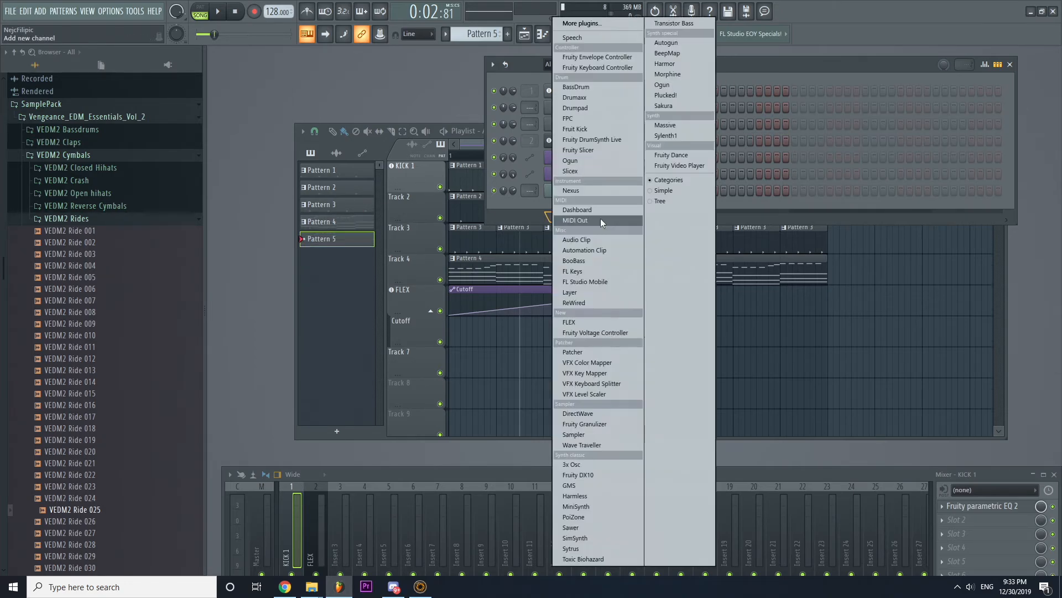
left_click(605, 191)
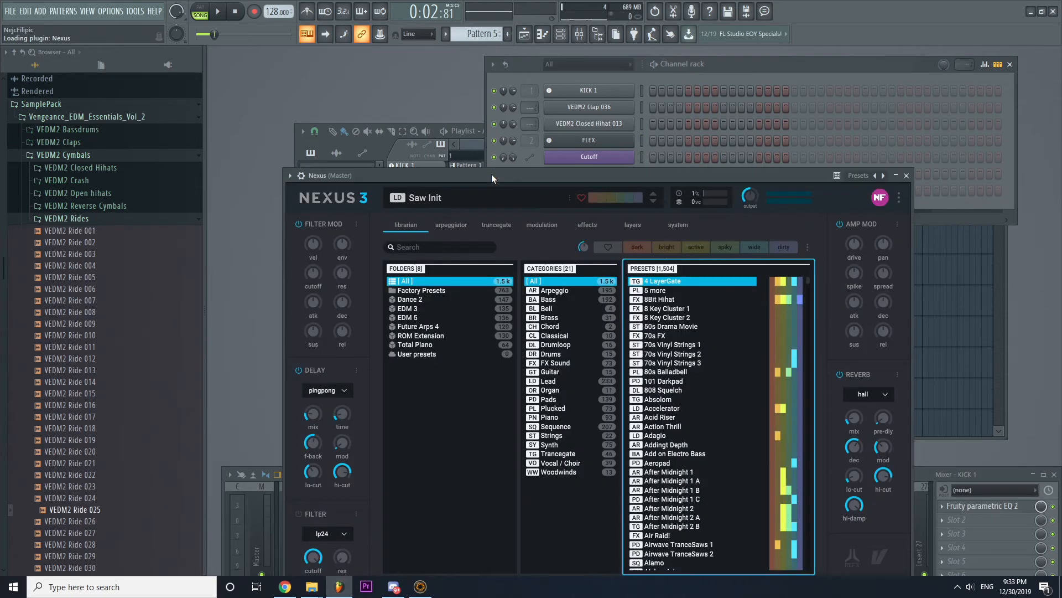
left_click_drag(492, 174, 494, 90)
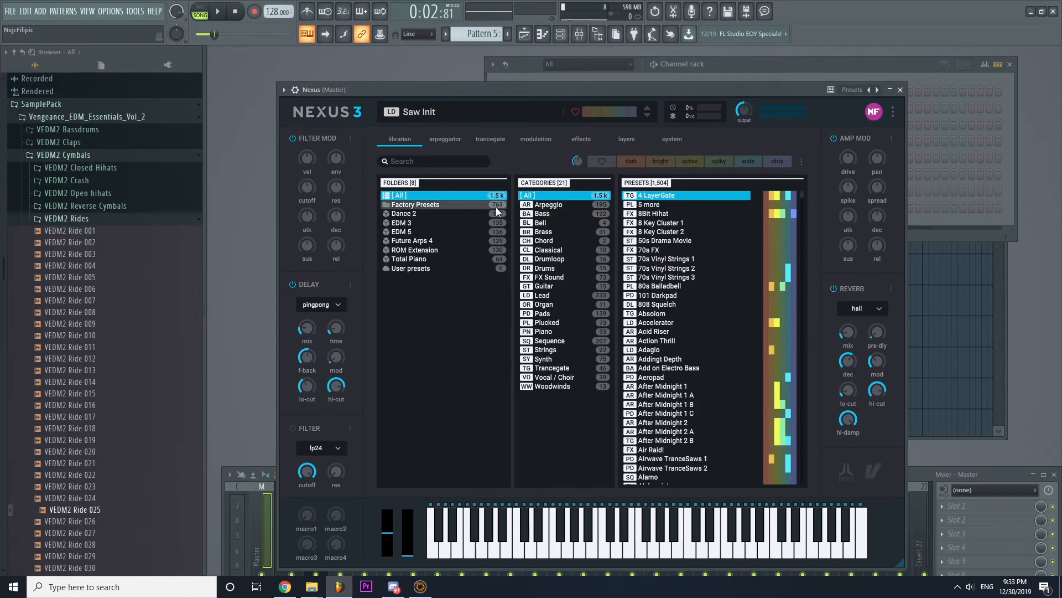
Audition Lead presets in the Nexus EDM 5 folder, including Bounce Lead 1–3, Bigroom Pulse and Exotic, load Big Saws, and close the plugin window.
left_click(410, 232)
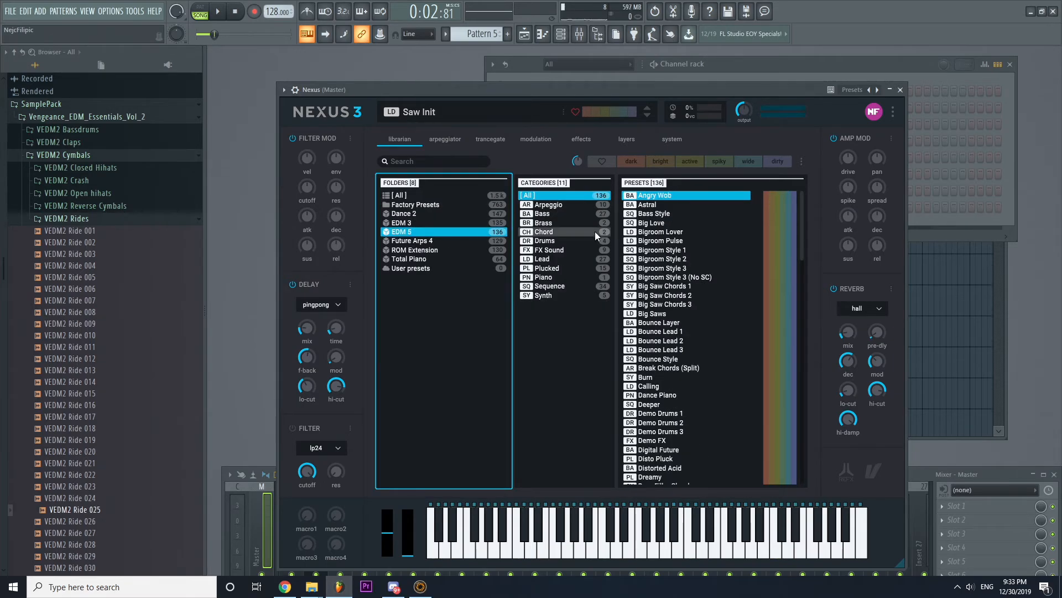
left_click(563, 258)
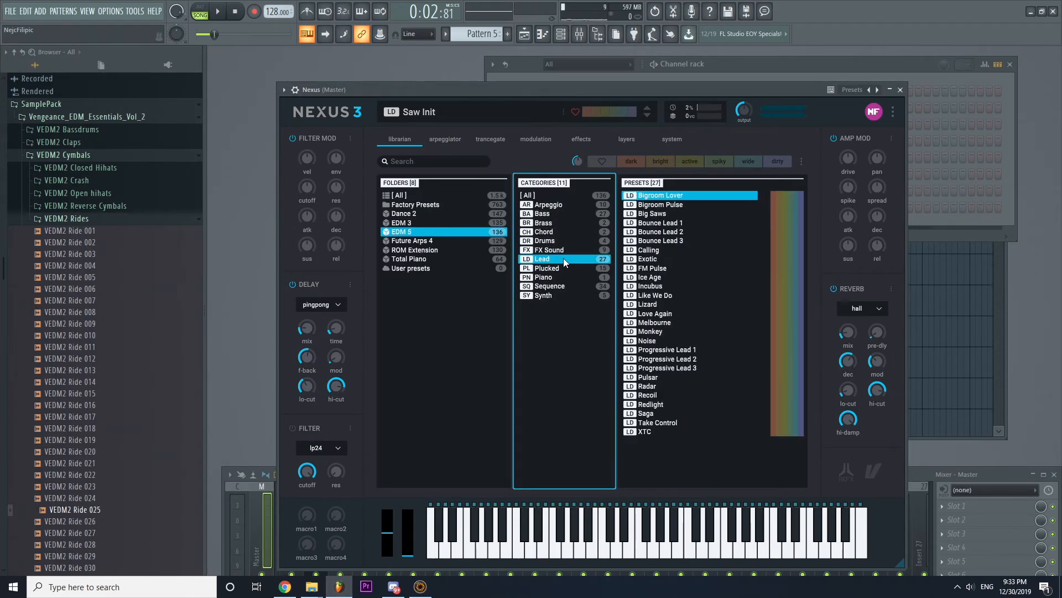
left_click(673, 222)
left_click(674, 232)
left_click(676, 241)
left_click(674, 232)
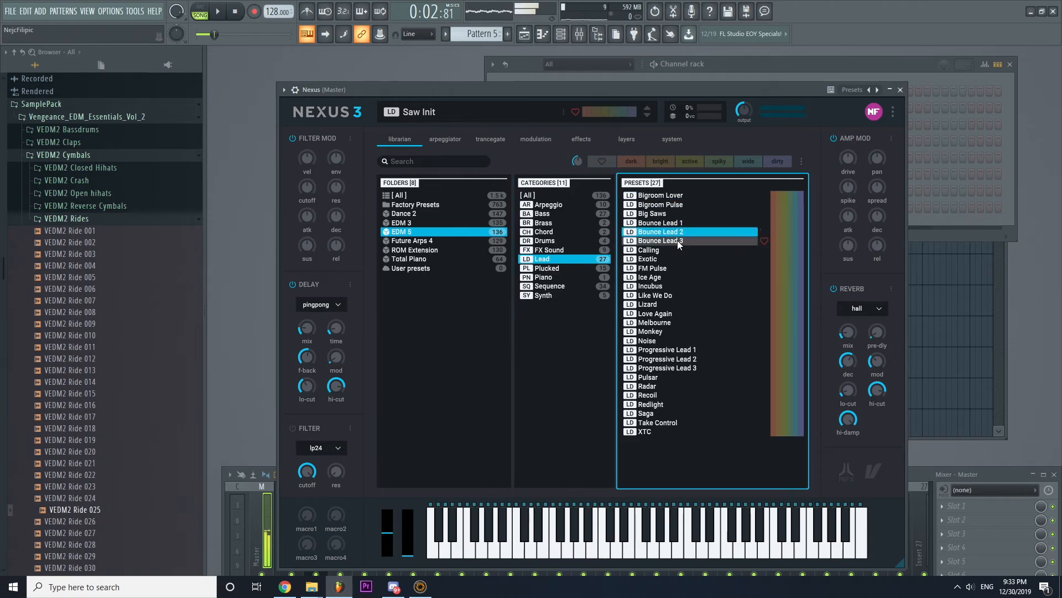
left_click(676, 241)
left_click(676, 205)
left_click(676, 214)
left_click(670, 259)
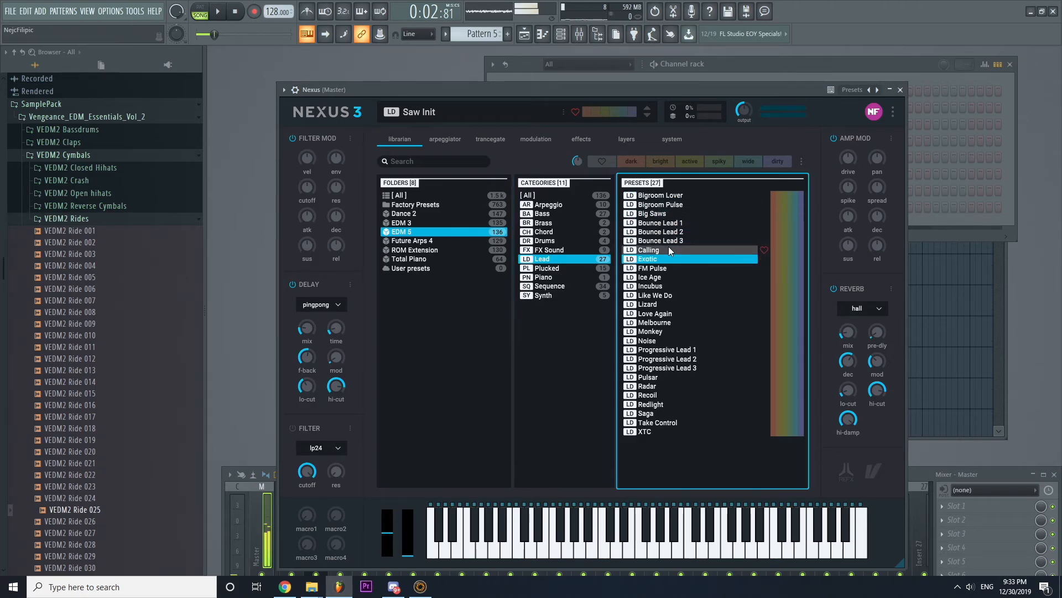
left_click(669, 215)
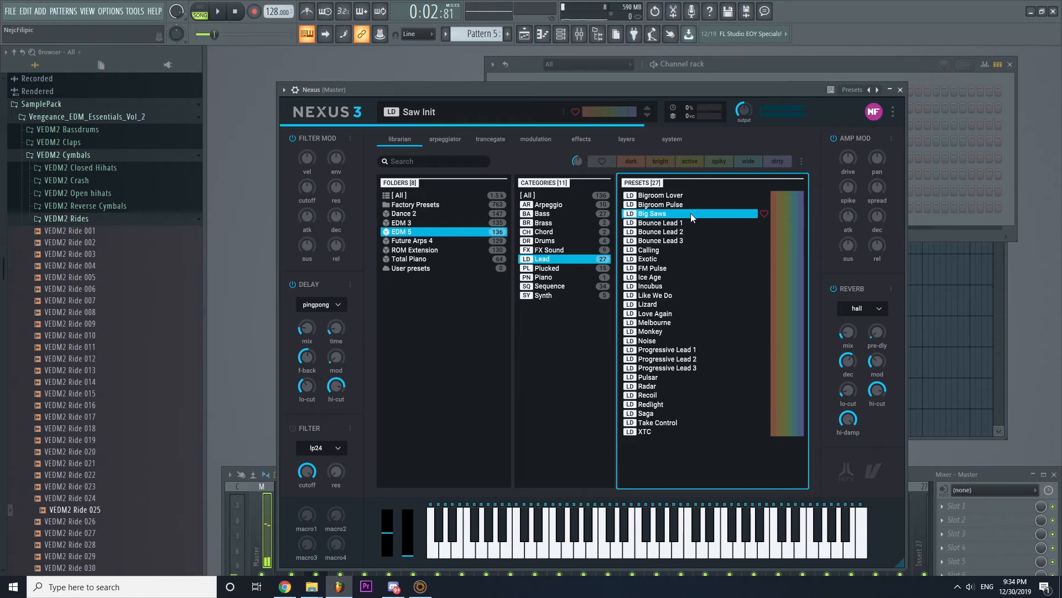
left_click(900, 90)
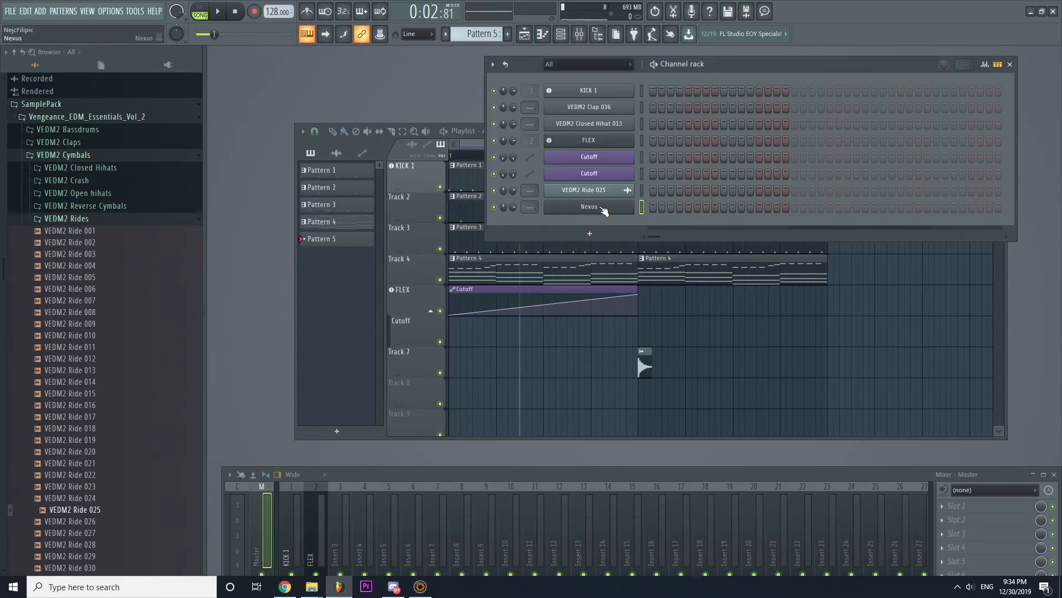
Paste the copied melody notes into the Nexus channel's piano roll and close the piano roll.
right_click(631, 207)
left_click(642, 209)
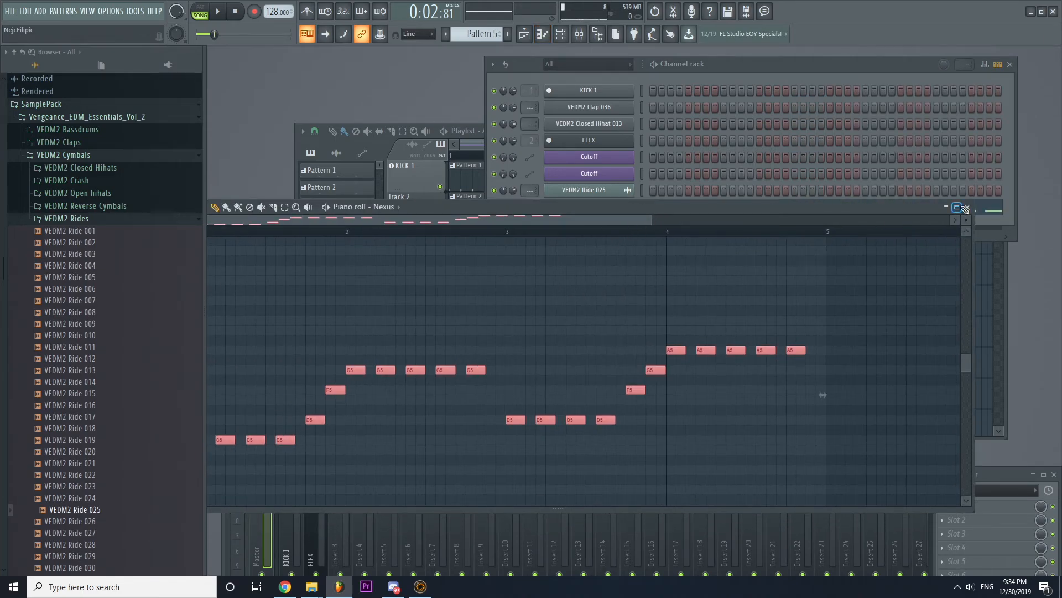
left_click(957, 207)
left_click(1051, 52)
left_click(968, 207)
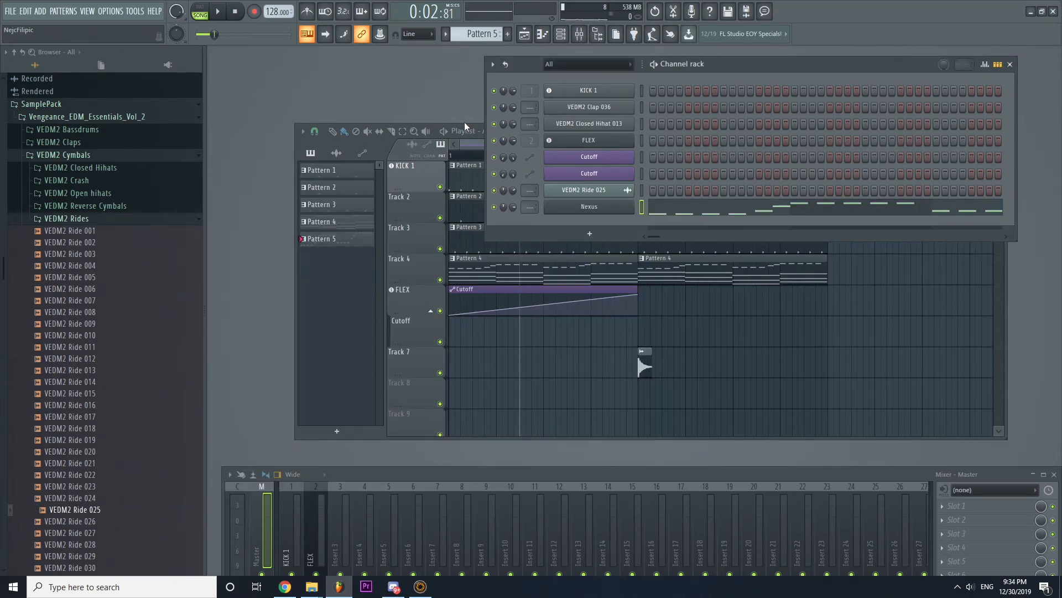
Place Pattern 5 in the playlist at bar 5, on the FLEX track directly after the Cutoff automation clip.
left_click_drag(779, 65, 848, 55)
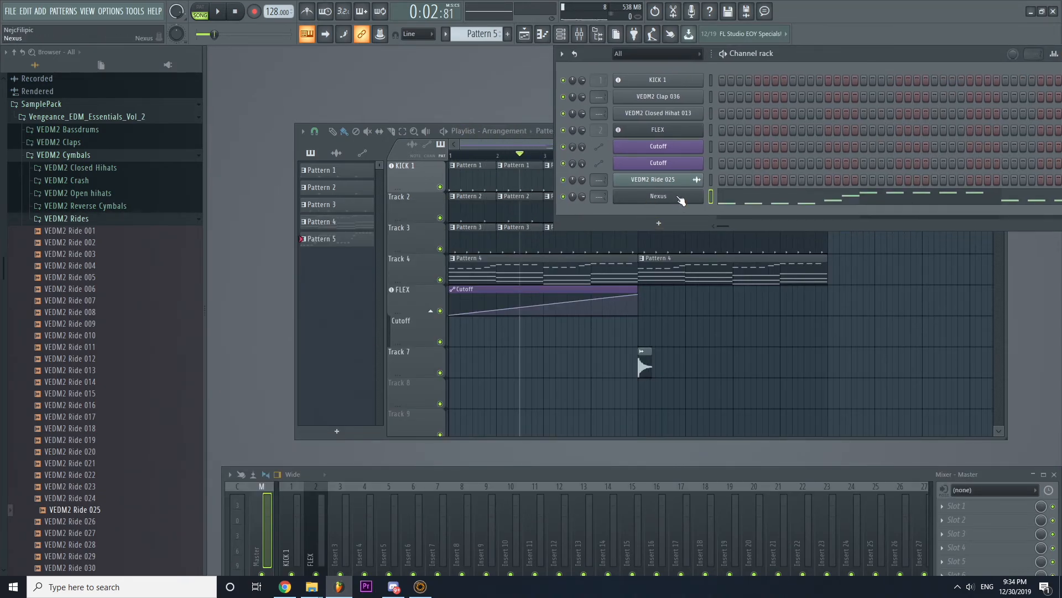
left_click_drag(680, 132, 559, 136)
left_click(521, 336)
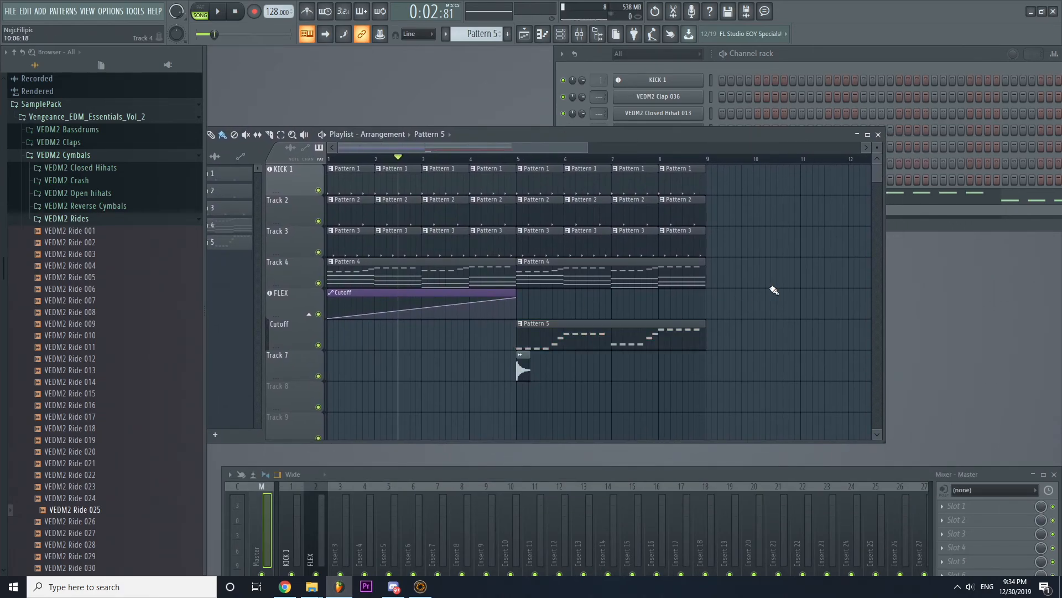
left_click_drag(619, 338, 619, 306)
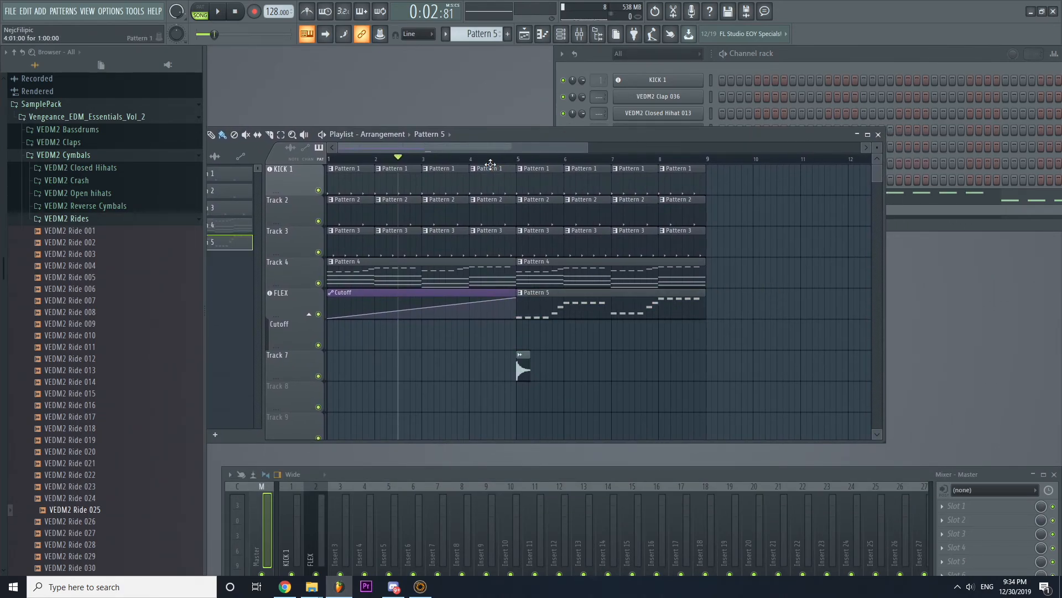
Play the song from just before bar 5, stop it, and set the playback position to bar 5.
left_click(508, 160)
key("space")
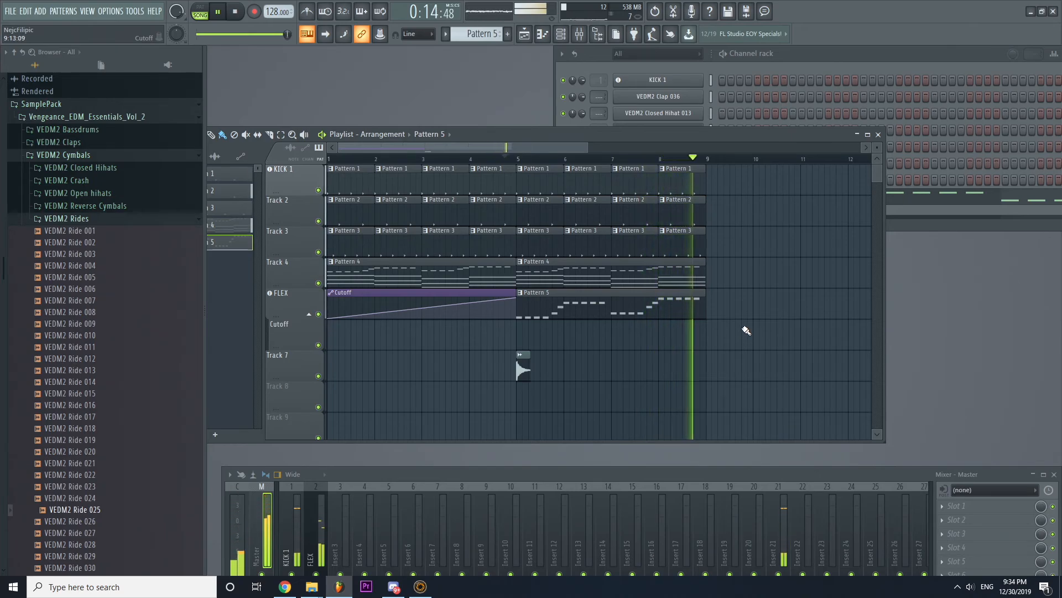
key("space")
left_click(518, 159)
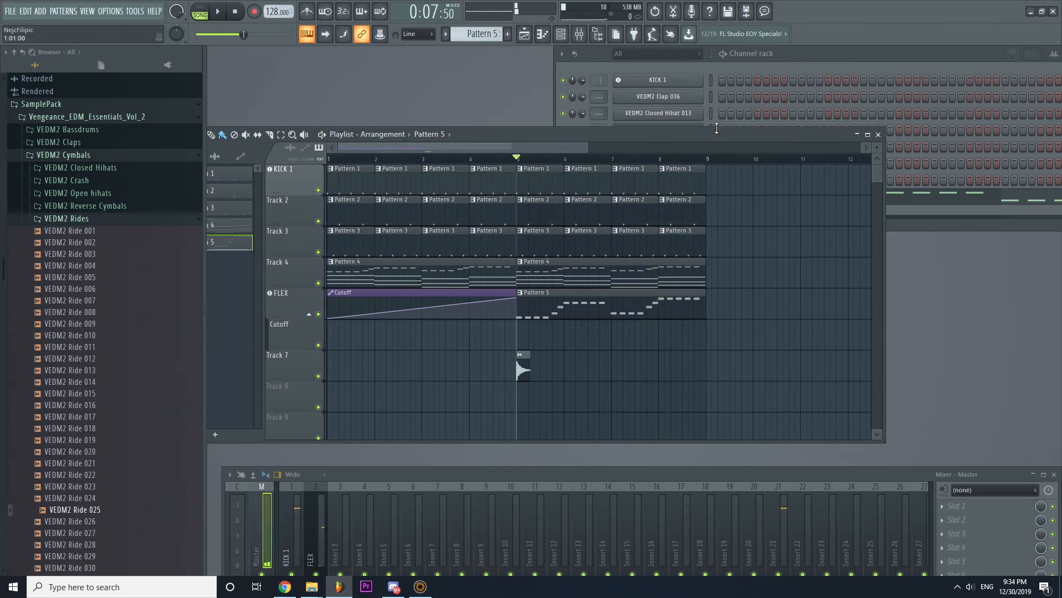
Move the playlist window down, reopen the Nexus plugin, and position its window in front of the channel rack.
left_click_drag(717, 129, 734, 223)
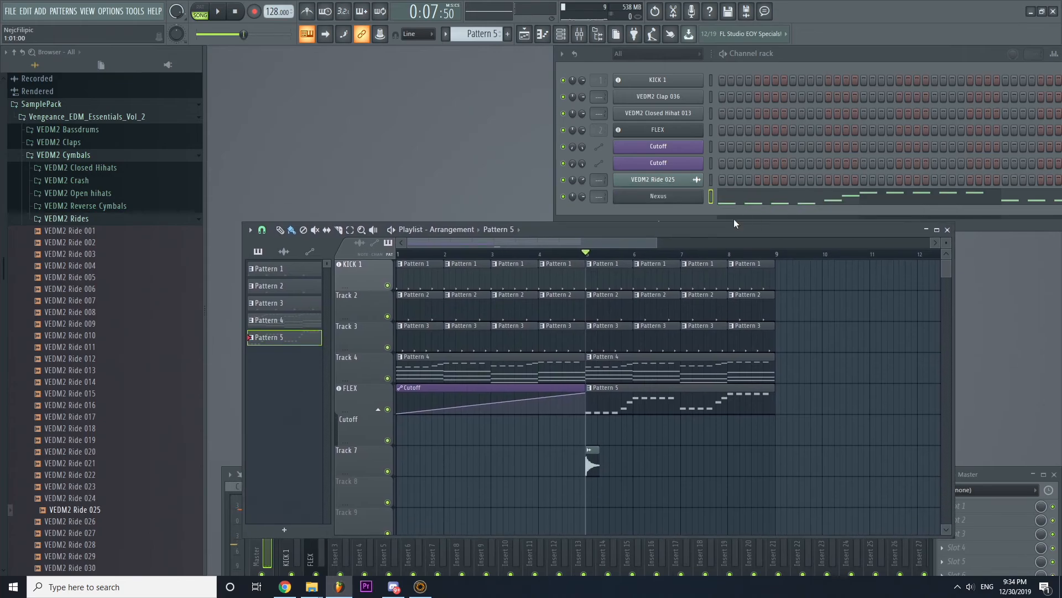
left_click(686, 204)
left_click_drag(633, 83, 818, 65)
key("F6")
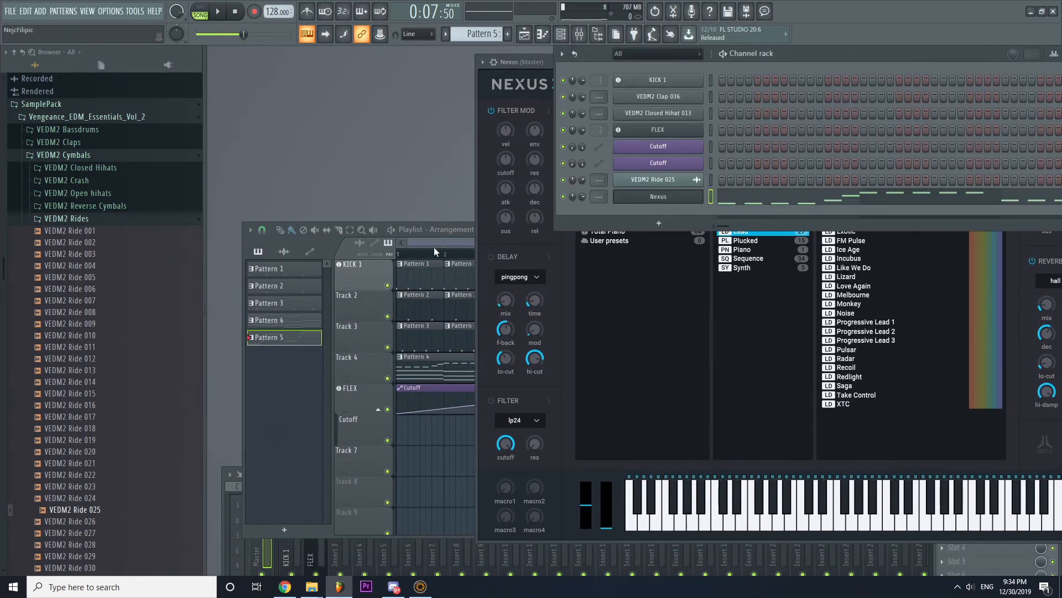
left_click(546, 64)
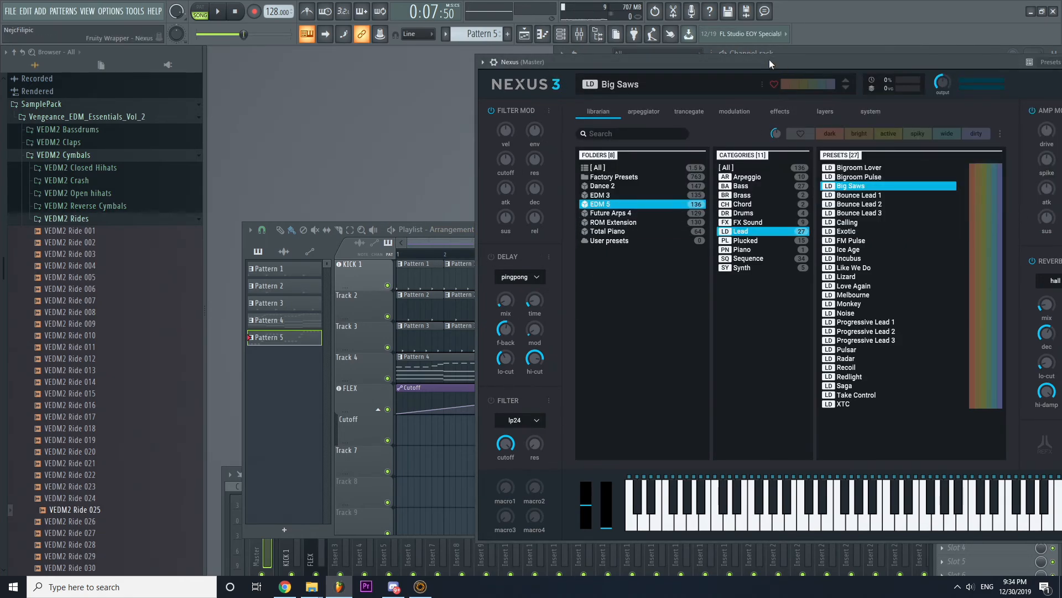
left_click_drag(769, 58, 658, 58)
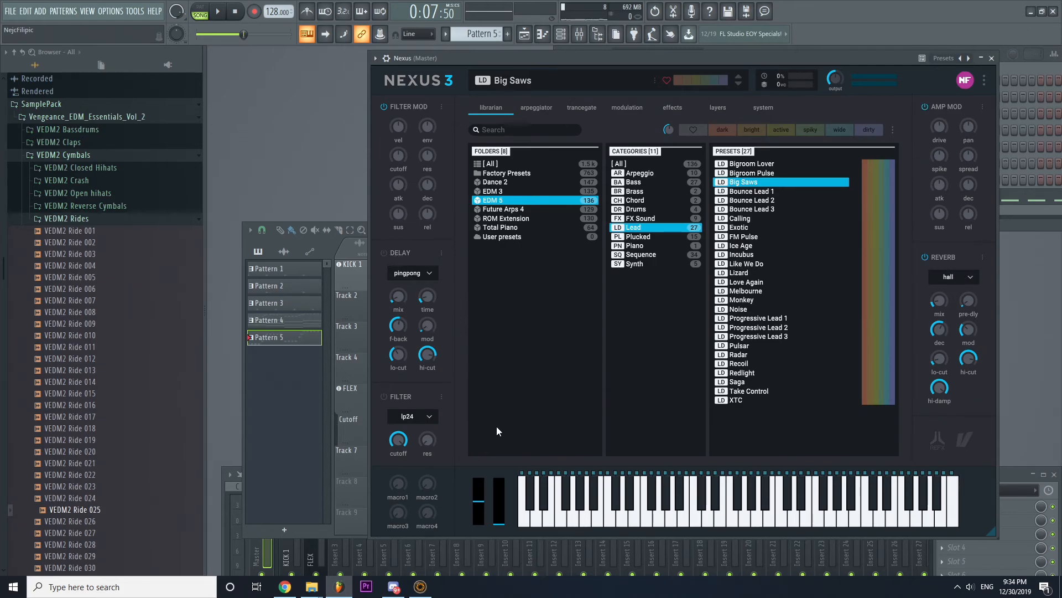
Turn on the filter module in Nexus, move the playlist window lower, and play the song from bar 5 before stopping it.
left_click(387, 395)
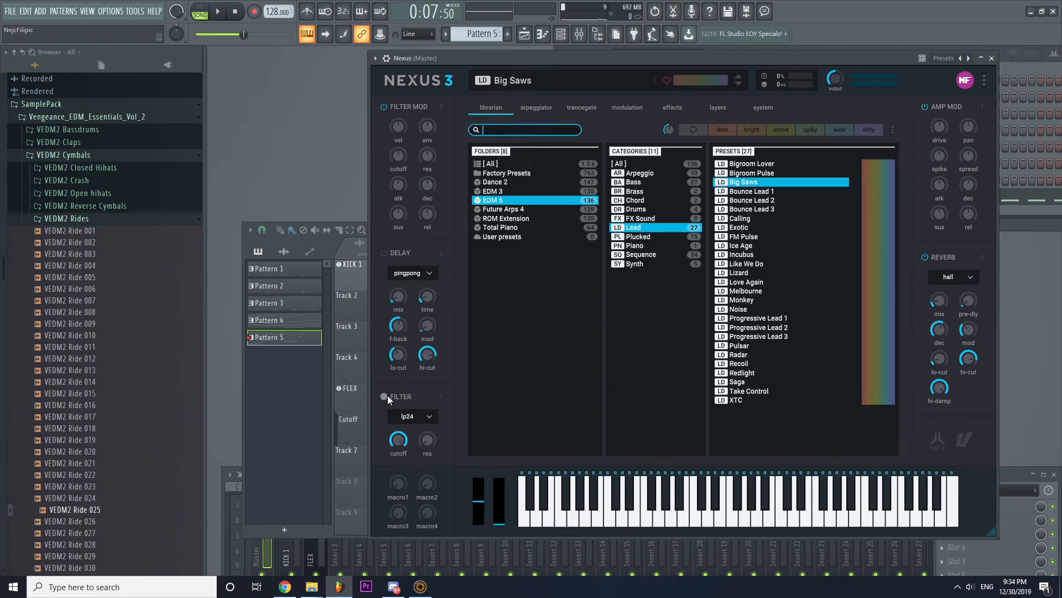
left_click(331, 241)
left_click_drag(569, 231, 448, 349)
left_click_drag(669, 66, 669, 61)
key("space")
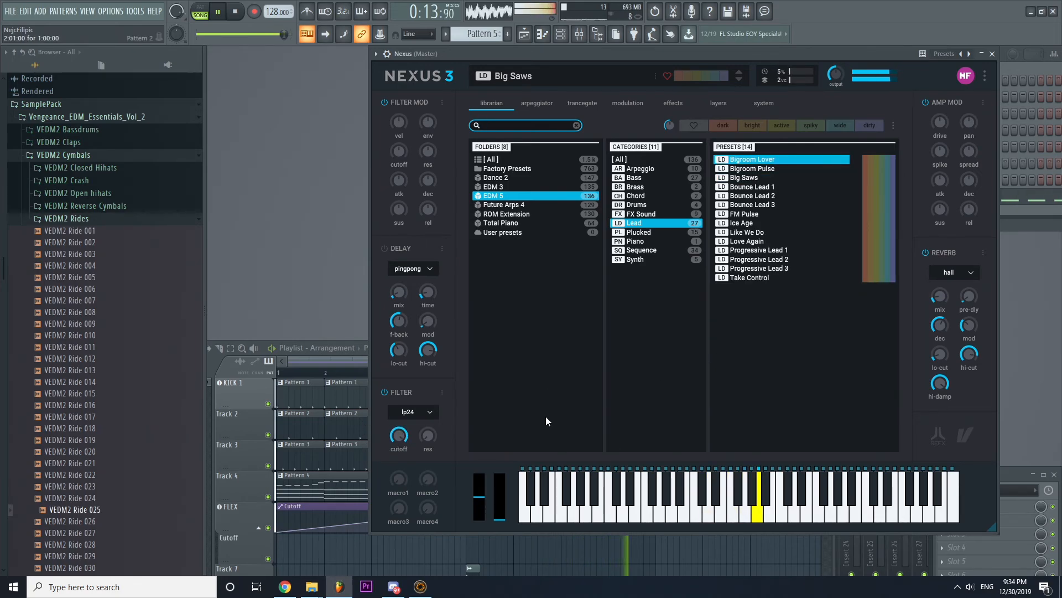
right_click(618, 564)
key("space")
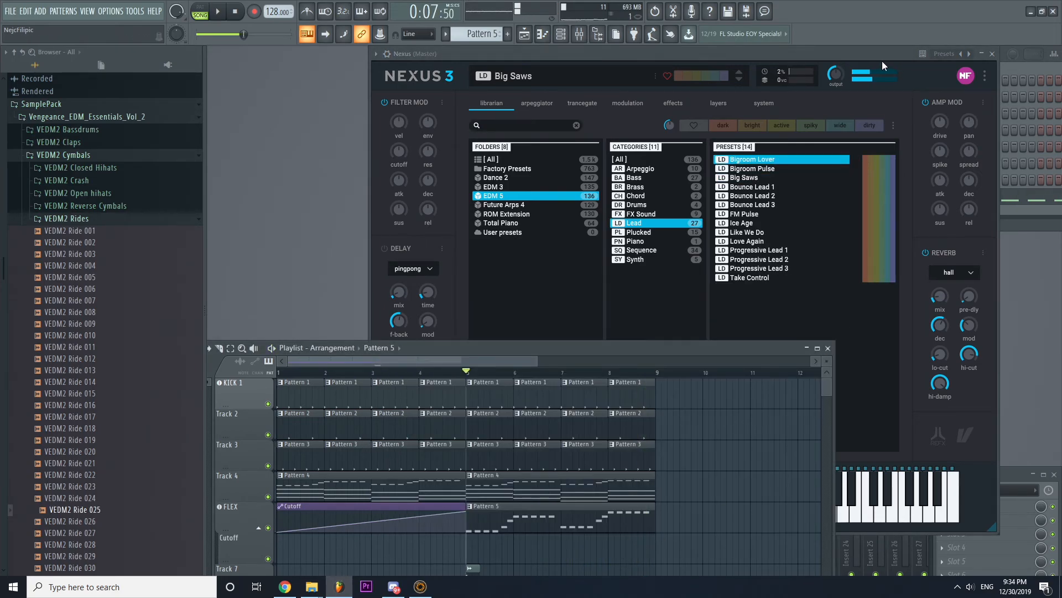
Lower the Nexus output level to 43 while the song plays from bar 5, and stop playback.
left_click(819, 74)
key("space")
left_click_drag(837, 75, 835, 109)
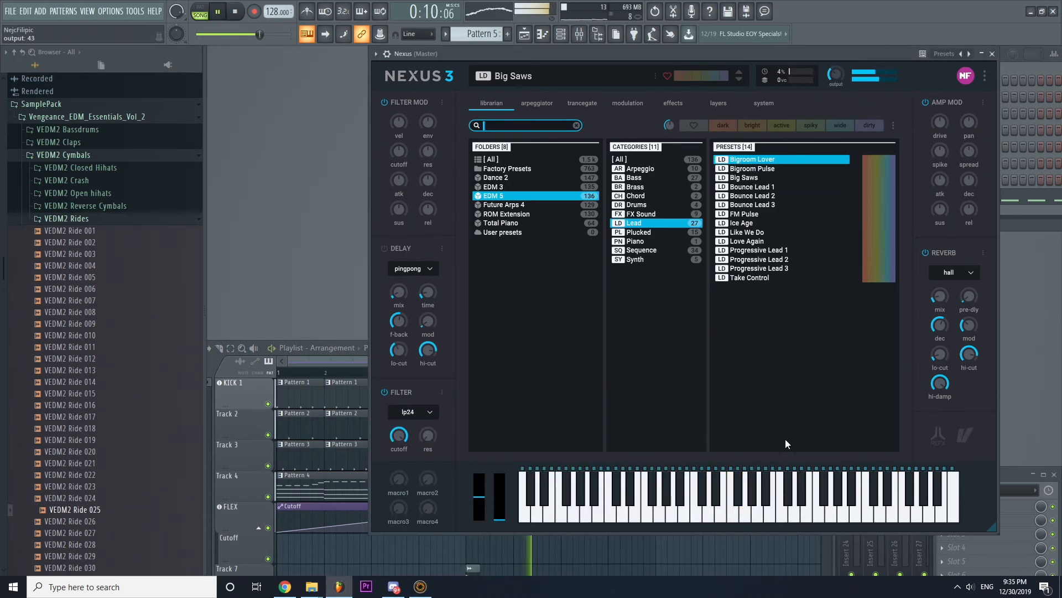
right_click(648, 560)
key("space")
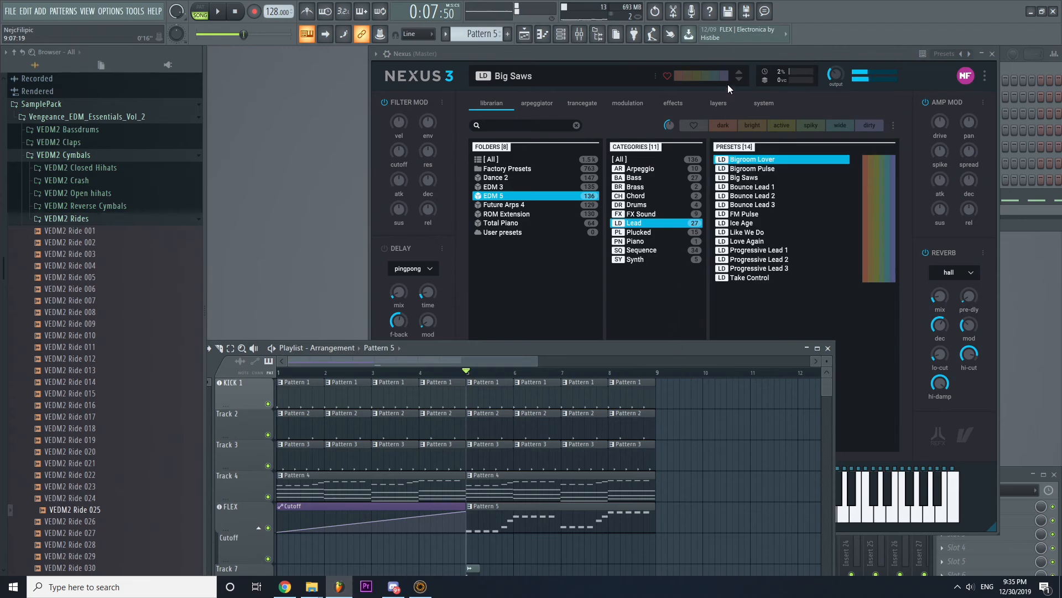
Select bars 5 to 8 in the playlist and create an automation clip for the Nexus filter cutoff over that range.
left_click_drag(703, 50, 870, 60)
left_click_drag(470, 343, 622, 331)
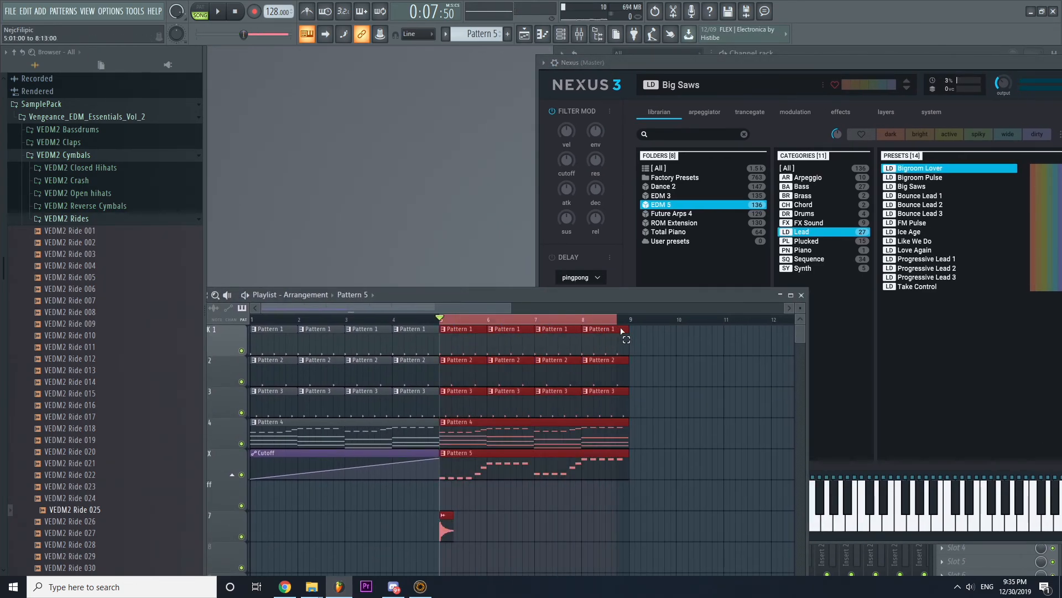
left_click(667, 285)
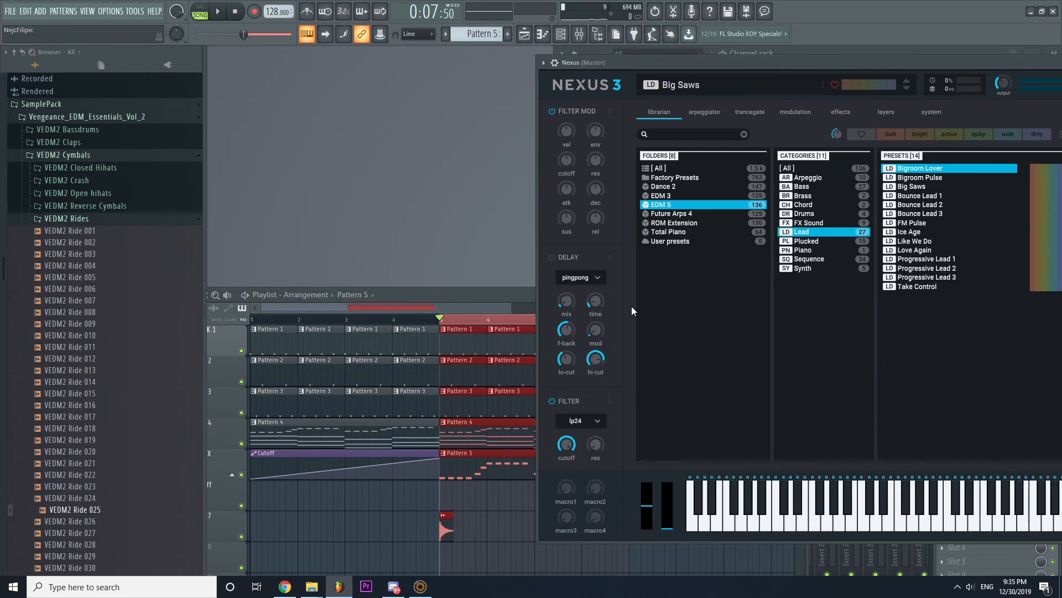
left_click(569, 448)
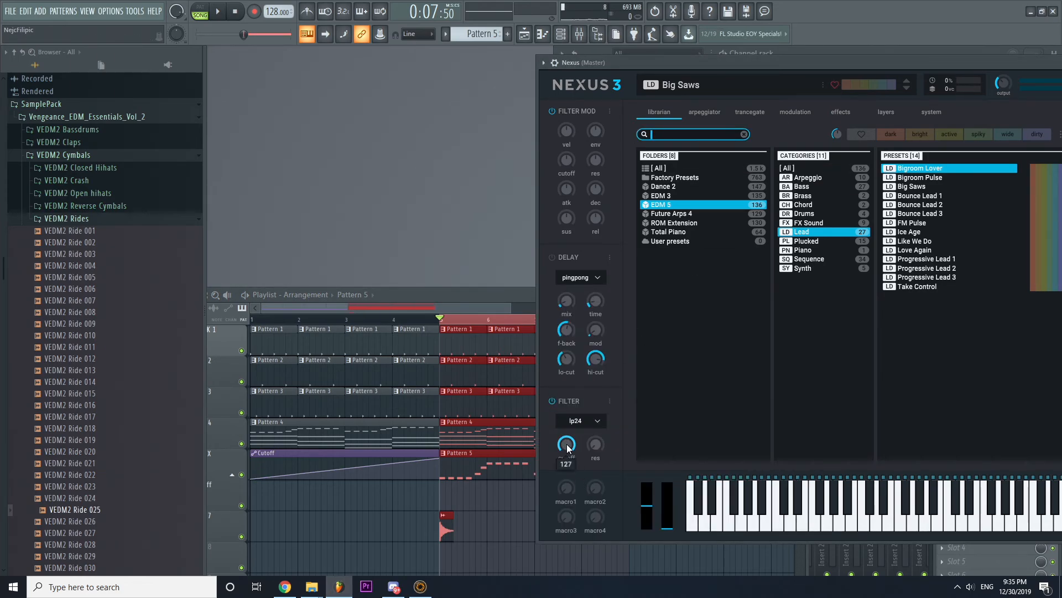
left_click_drag(568, 447, 567, 453)
left_click(137, 12)
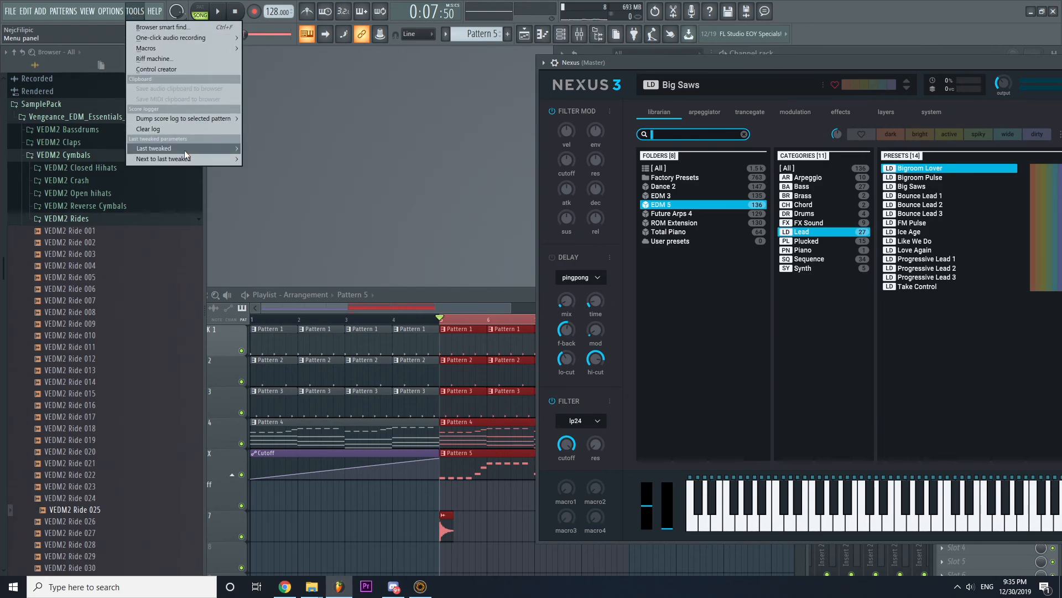
mouse_move(185, 151)
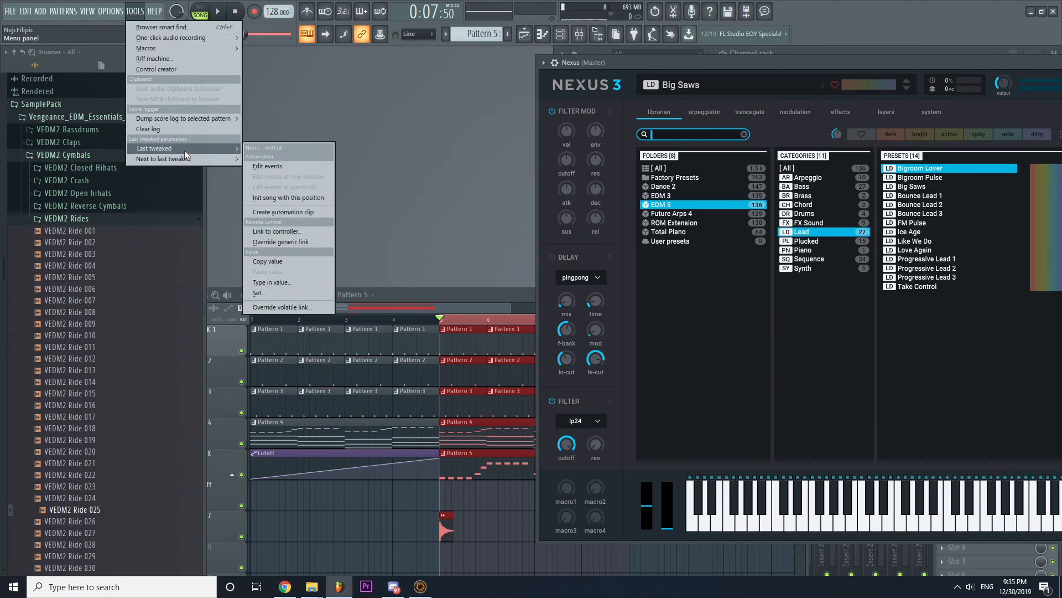
left_click(309, 211)
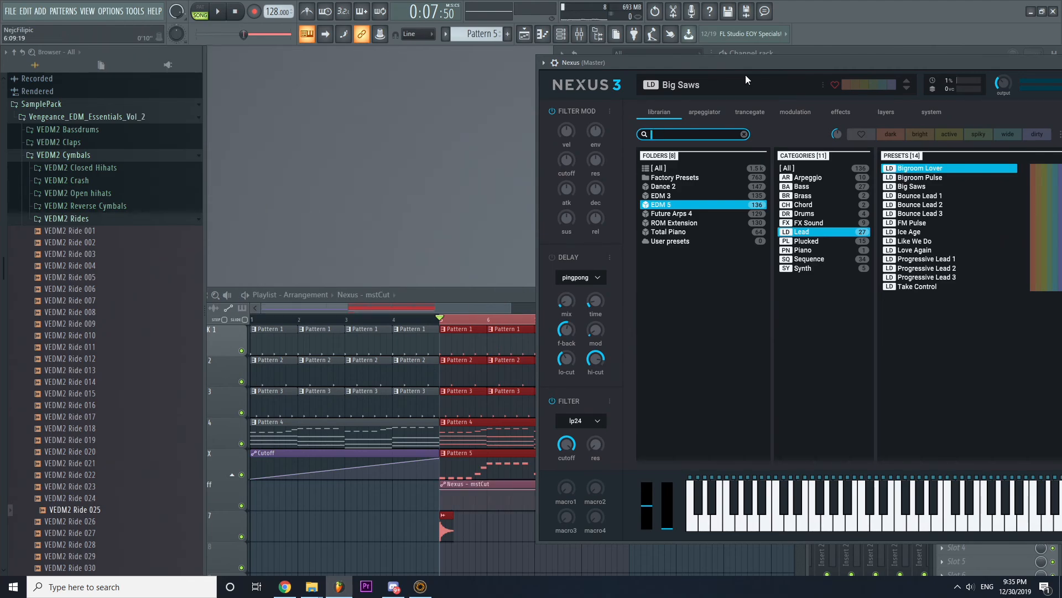
Move the Nexus window aside, clear the playlist selection, and play the song from just before bar 5 to its end.
left_click_drag(746, 75, 693, 57)
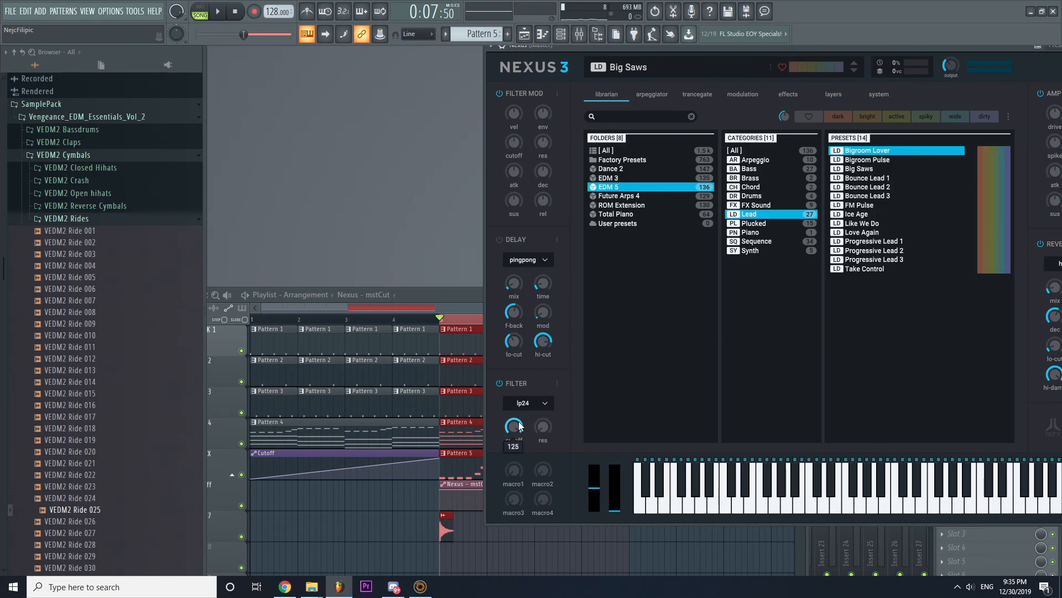
left_click_drag(686, 48, 872, 97)
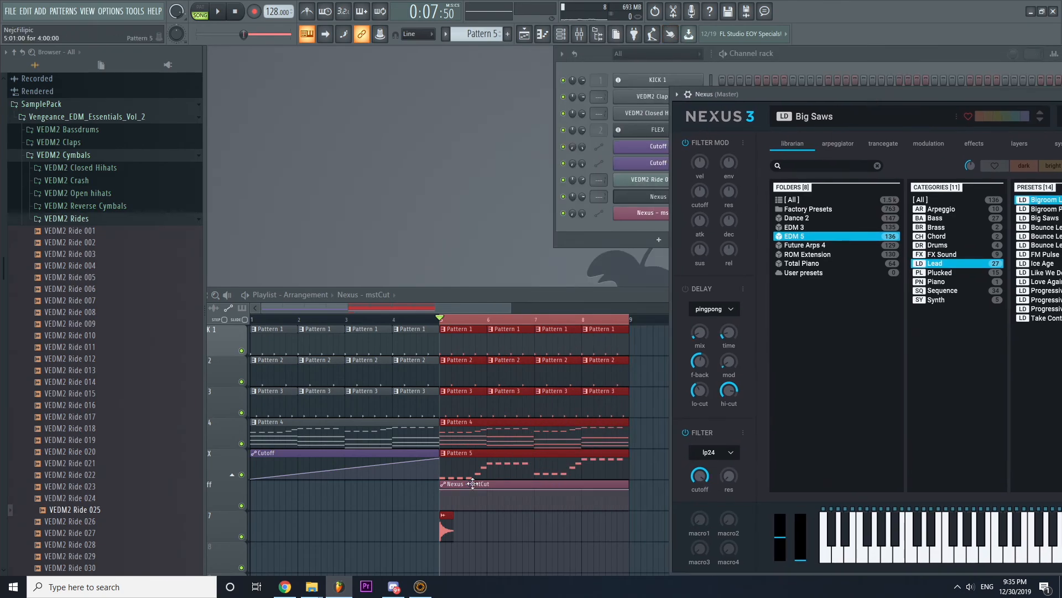
left_click(443, 518)
left_click(437, 320)
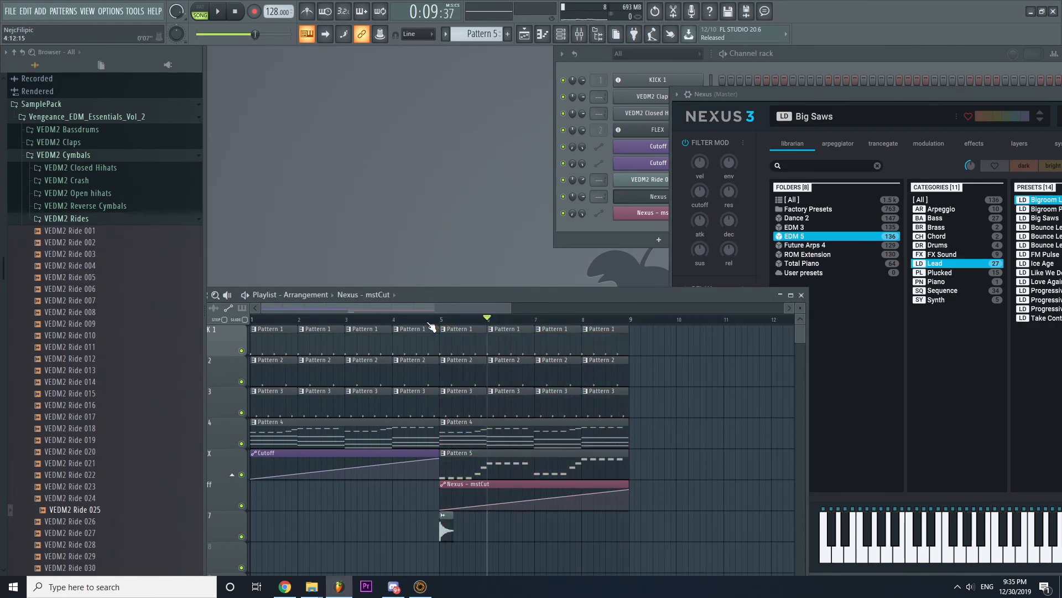
key("space")
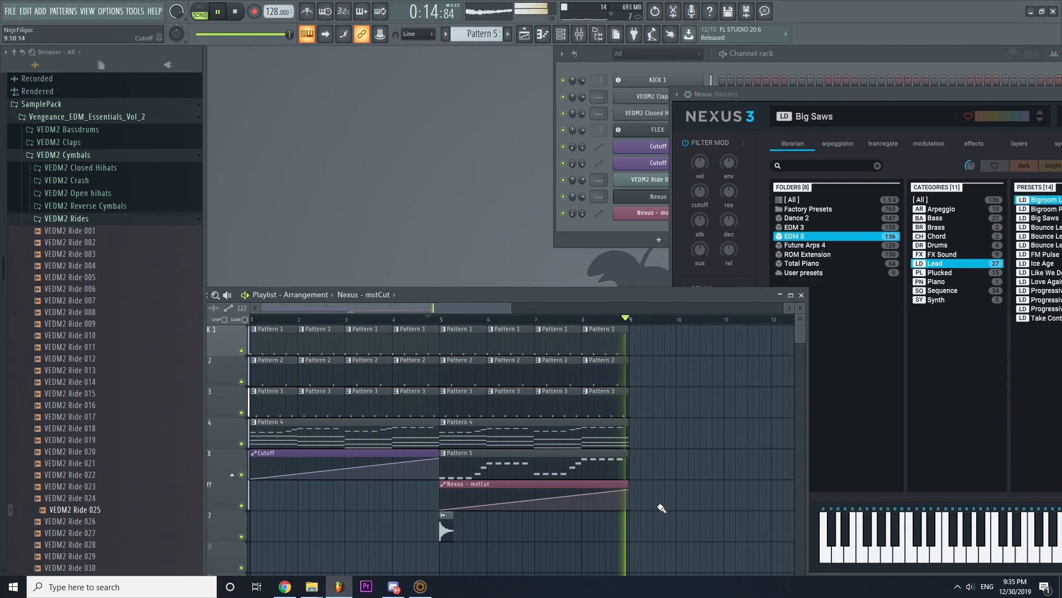
key("space")
Close the Nexus window and rearrange the channel rack and playlist so the whole arrangement shows above the mixer.
left_click(859, 87)
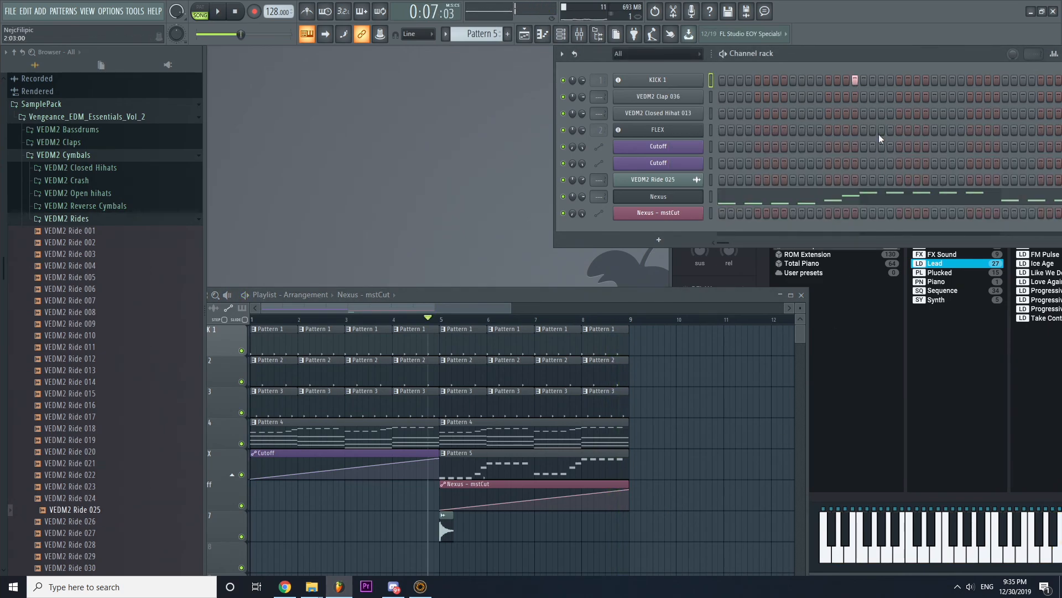
left_click(888, 321)
left_click_drag(890, 89, 526, 103)
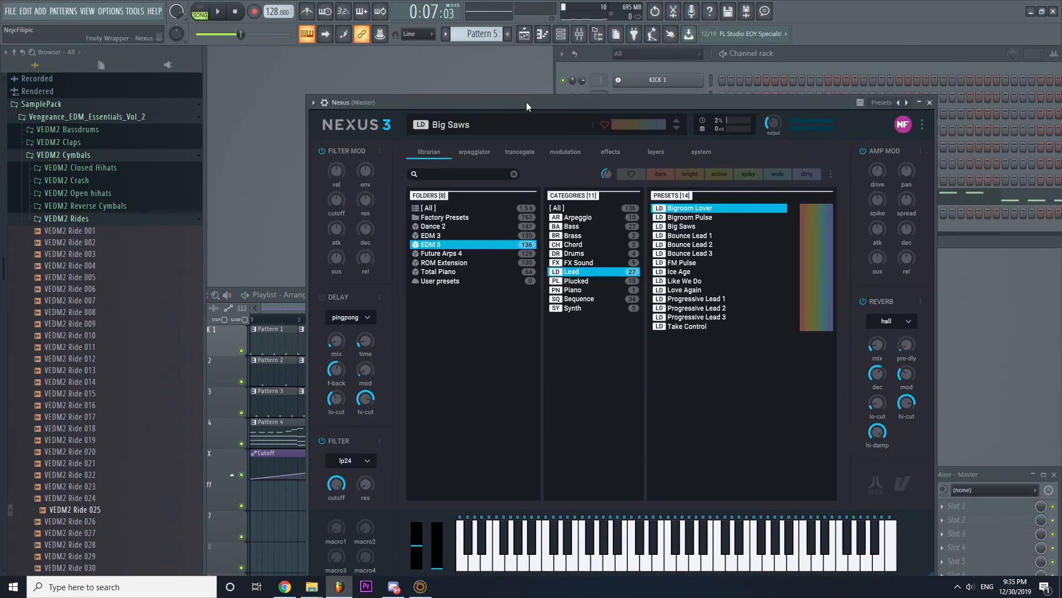
left_click(934, 103)
left_click_drag(776, 65, 648, 90)
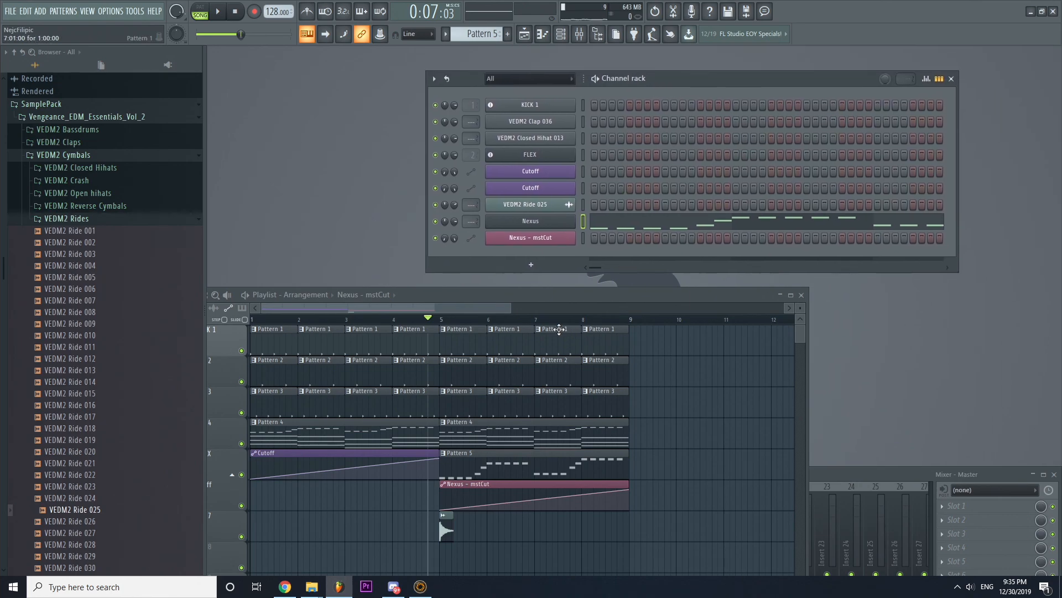
left_click_drag(557, 300, 695, 282)
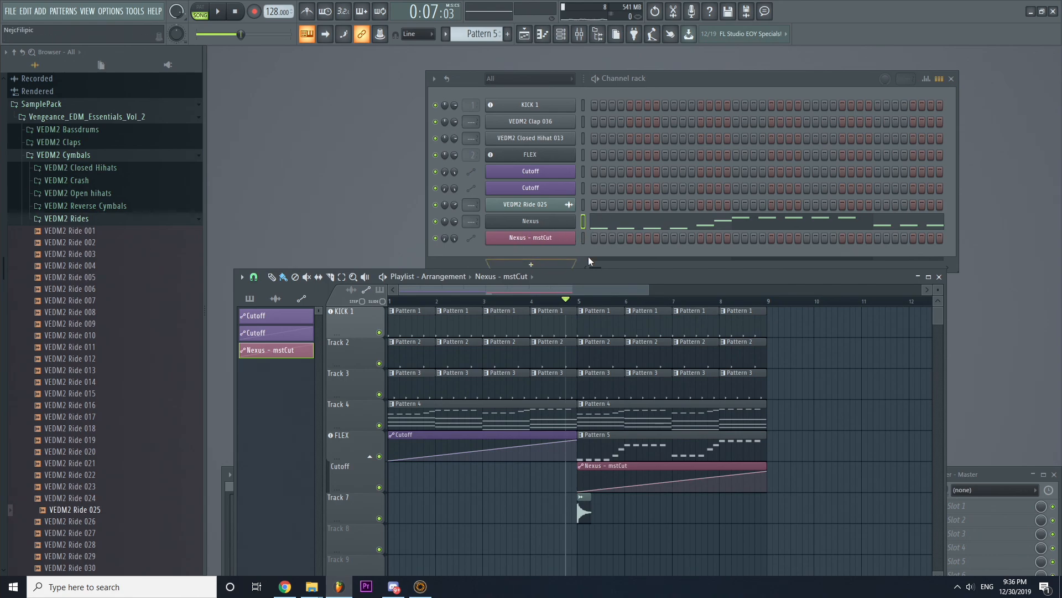
left_click_drag(583, 304, 331, 299)
left_click_drag(408, 307, 711, 102)
left_click_drag(575, 121, 357, 71)
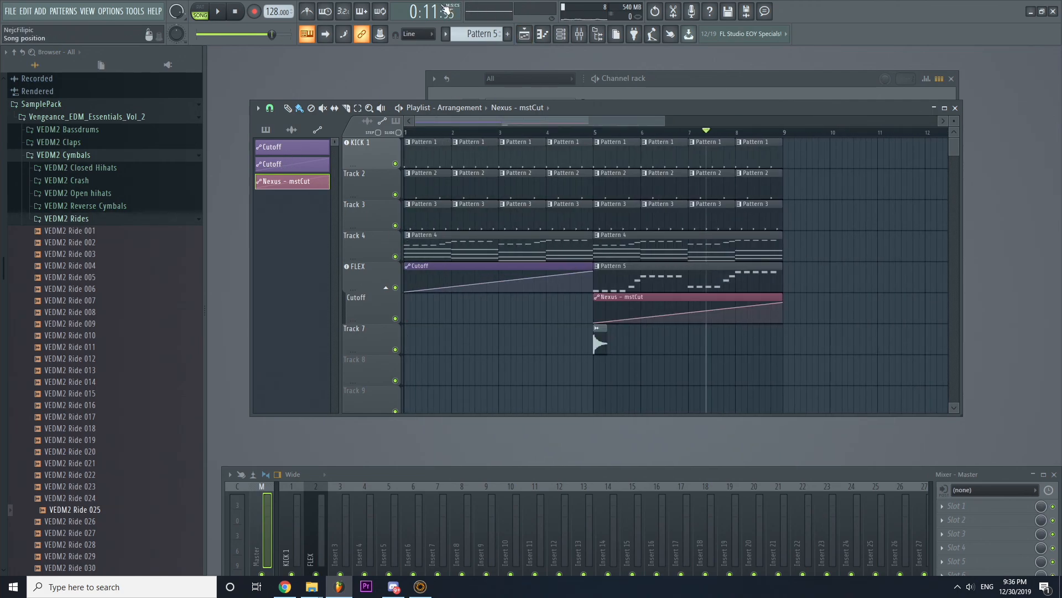
Check the format options of the song time display, such as Bar : Beat/Step : Tick and Minute : Second : Centisecond.
right_click(414, 14)
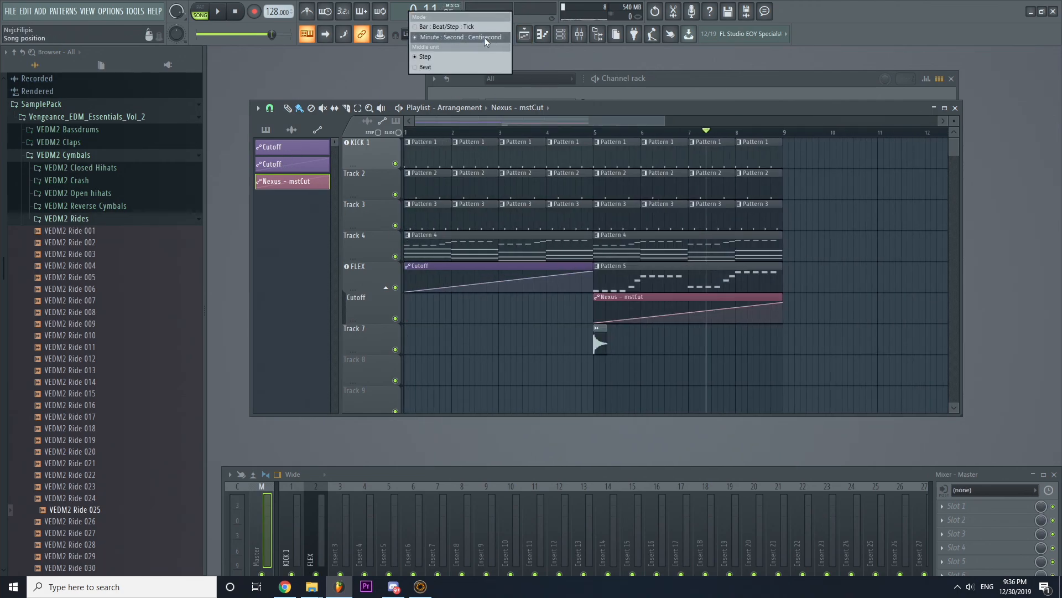
left_click(617, 122)
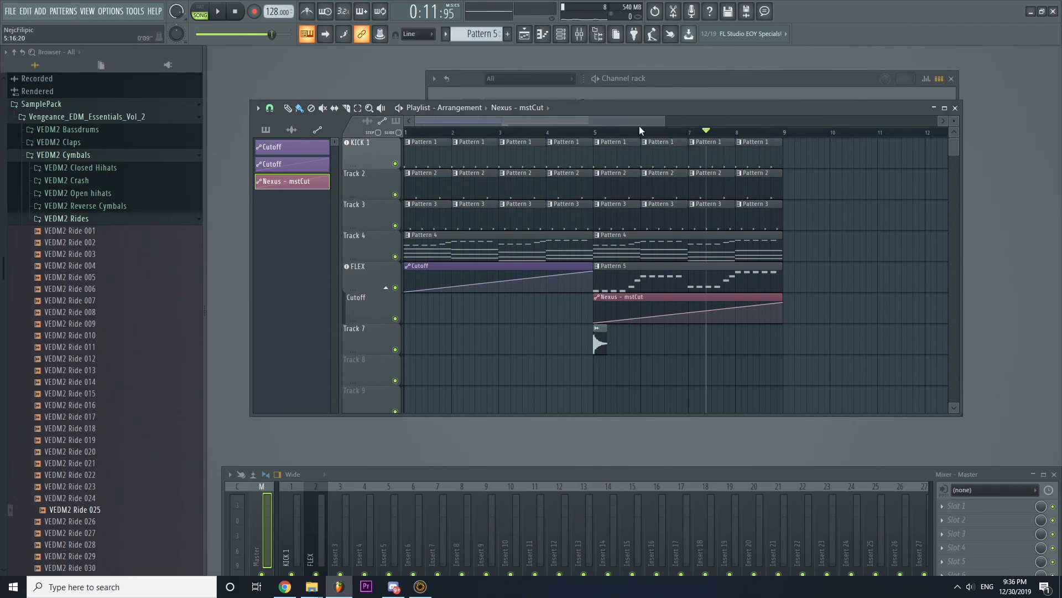
mouse_move(640, 125)
left_mouse_down()
mouse_move(712, 131)
mouse_move(641, 126)
left_mouse_up()
right_click(434, 14)
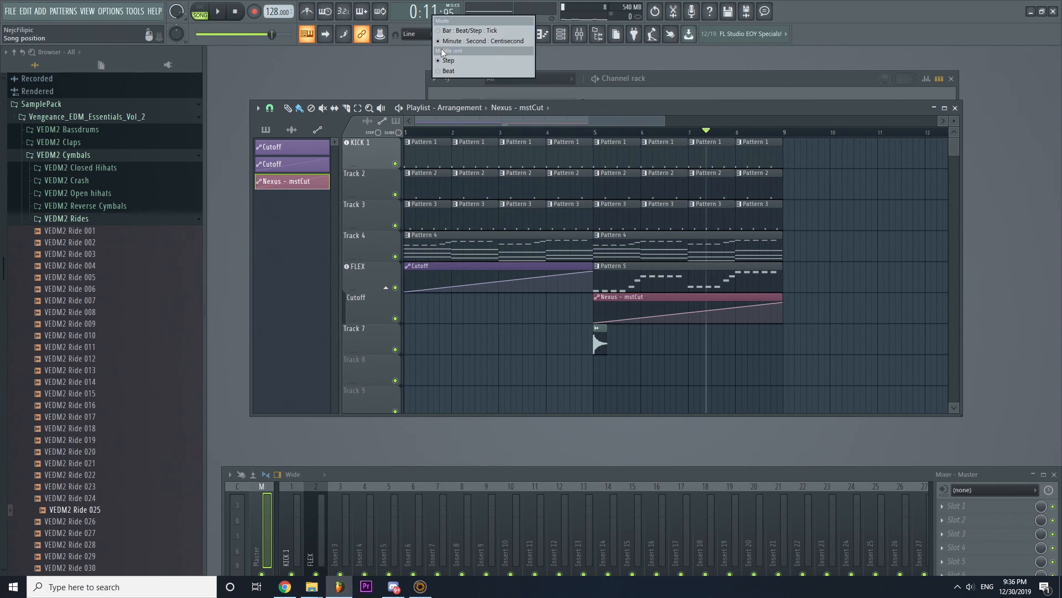
left_click(645, 131)
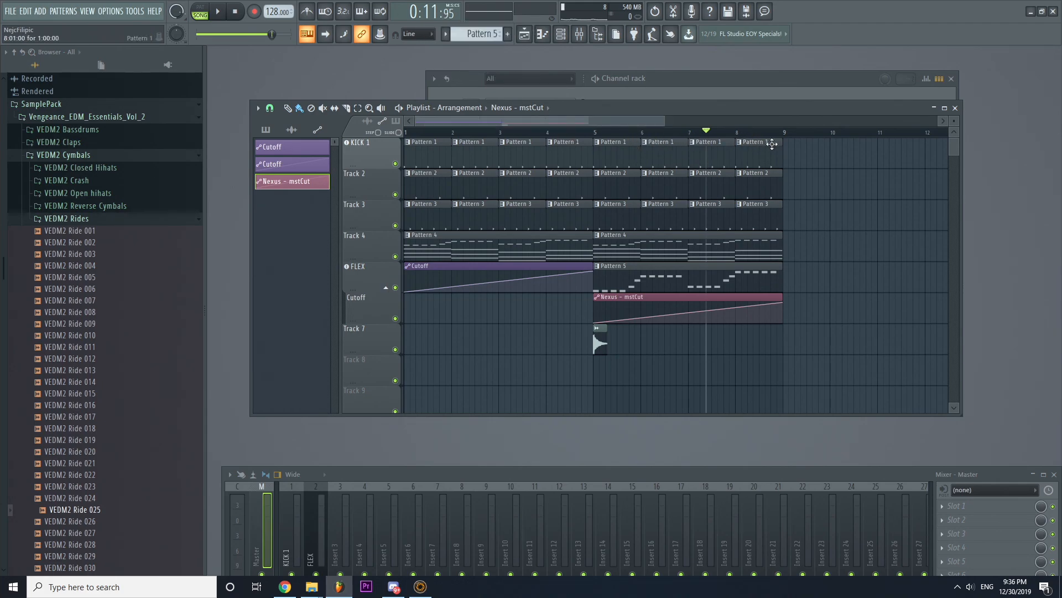
Set the playback position to the start of the song and bring the channel rack in front of the playlist.
left_click(477, 133)
left_click_drag(473, 132, 405, 132)
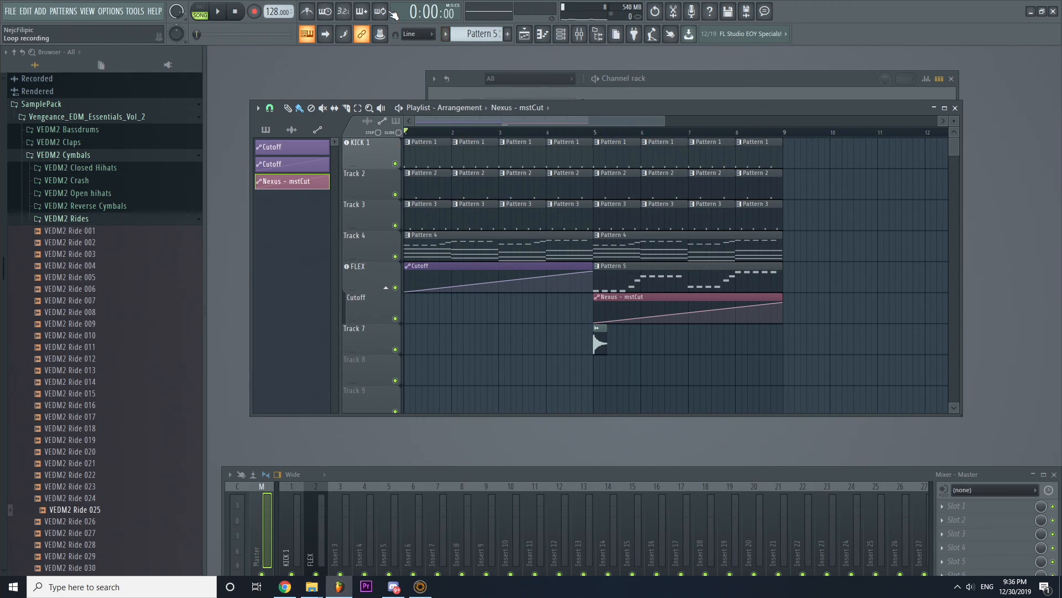
left_click(412, 11)
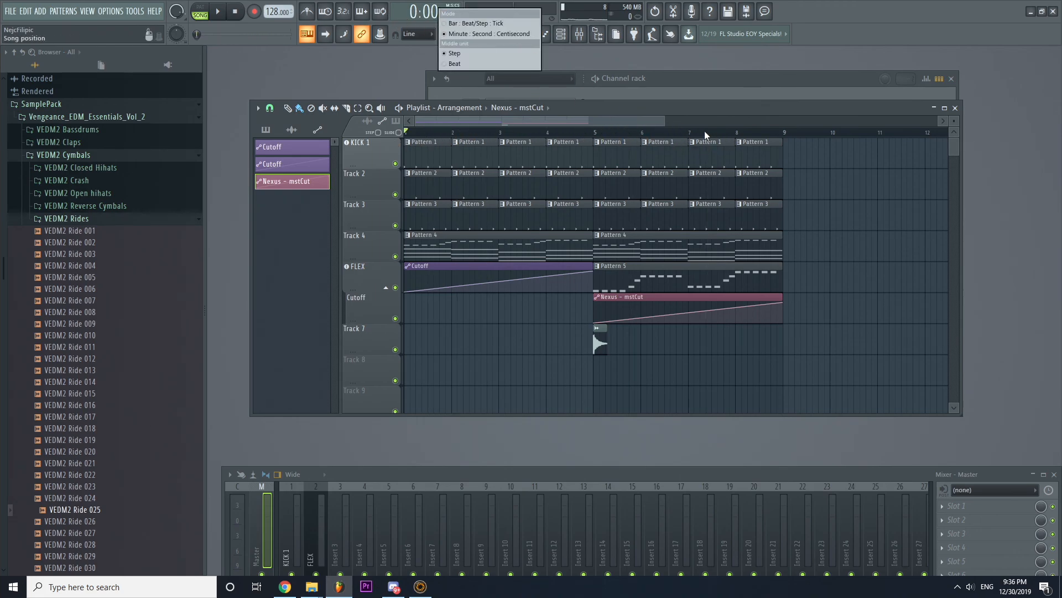
left_click(752, 105)
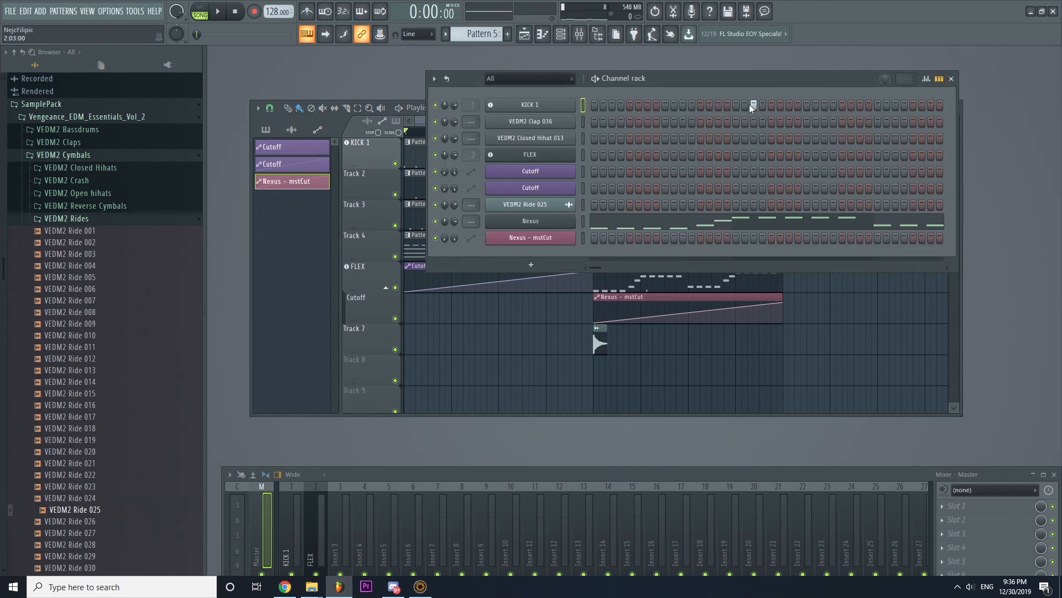